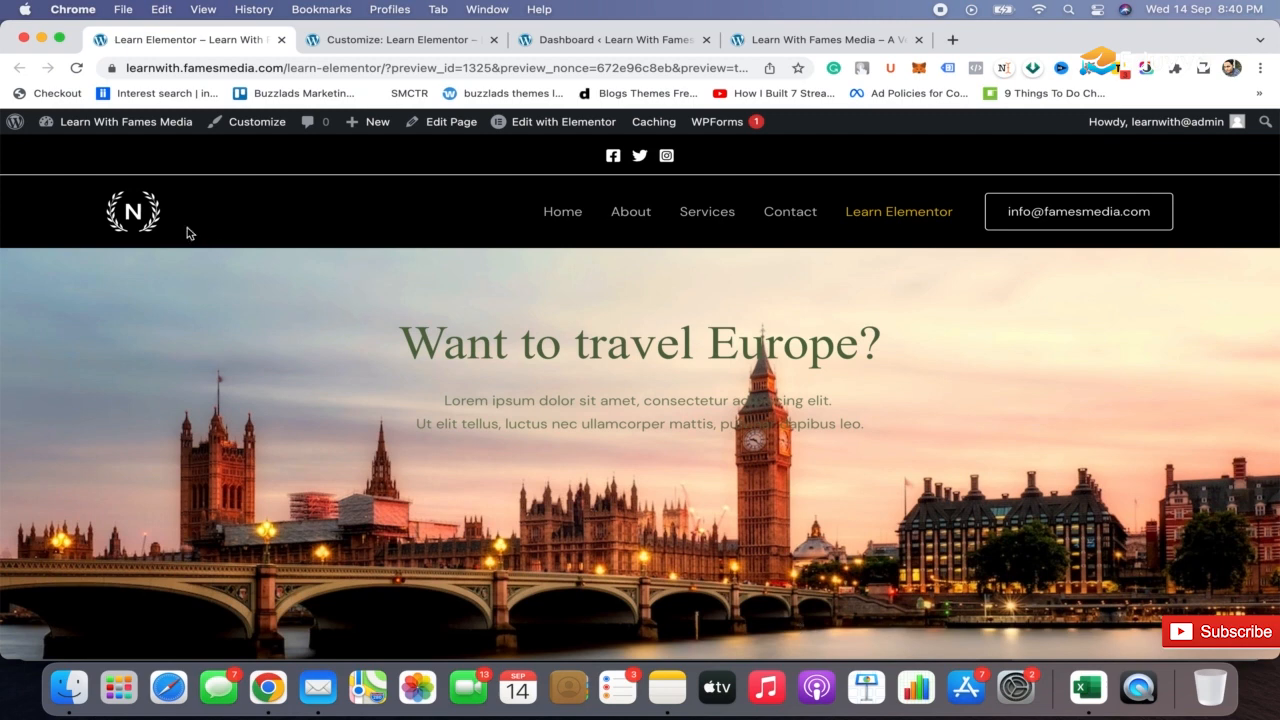
Go to the site's WordPress dashboard and start adding a new page
mouse_move(100, 122)
click(88, 151)
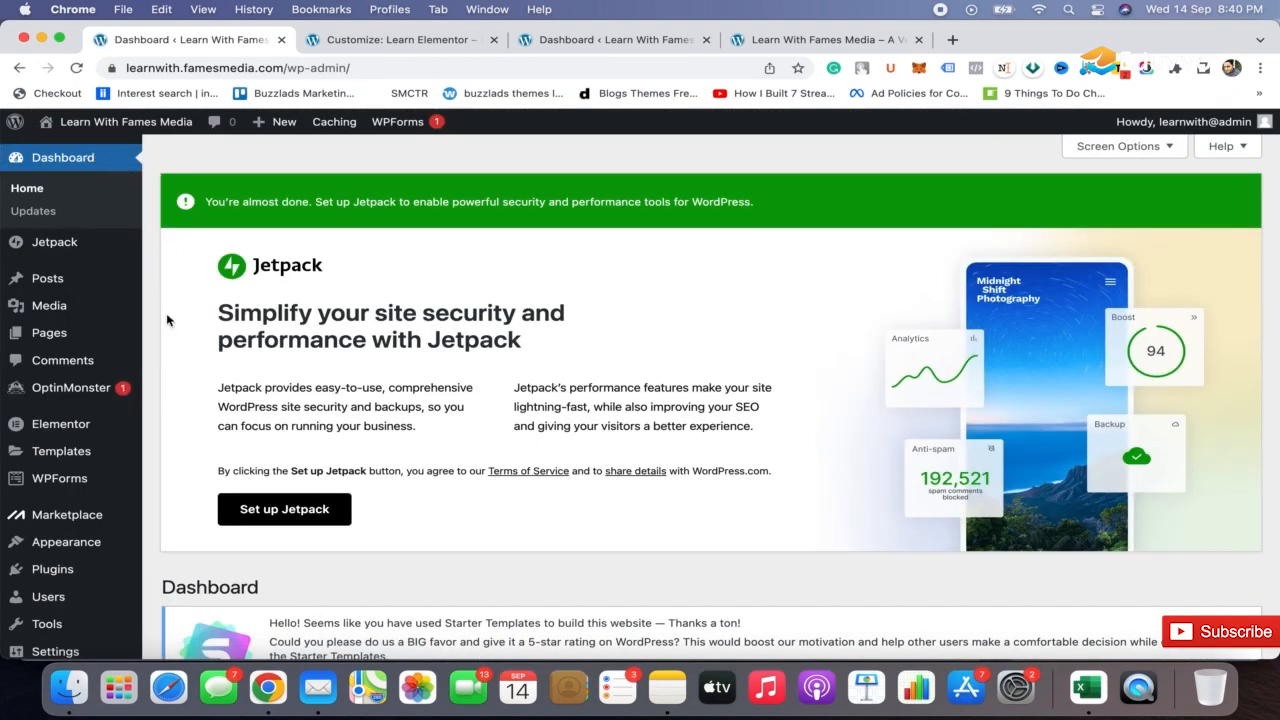
scroll(149, 346, down, 3)
mouse_move(85, 487)
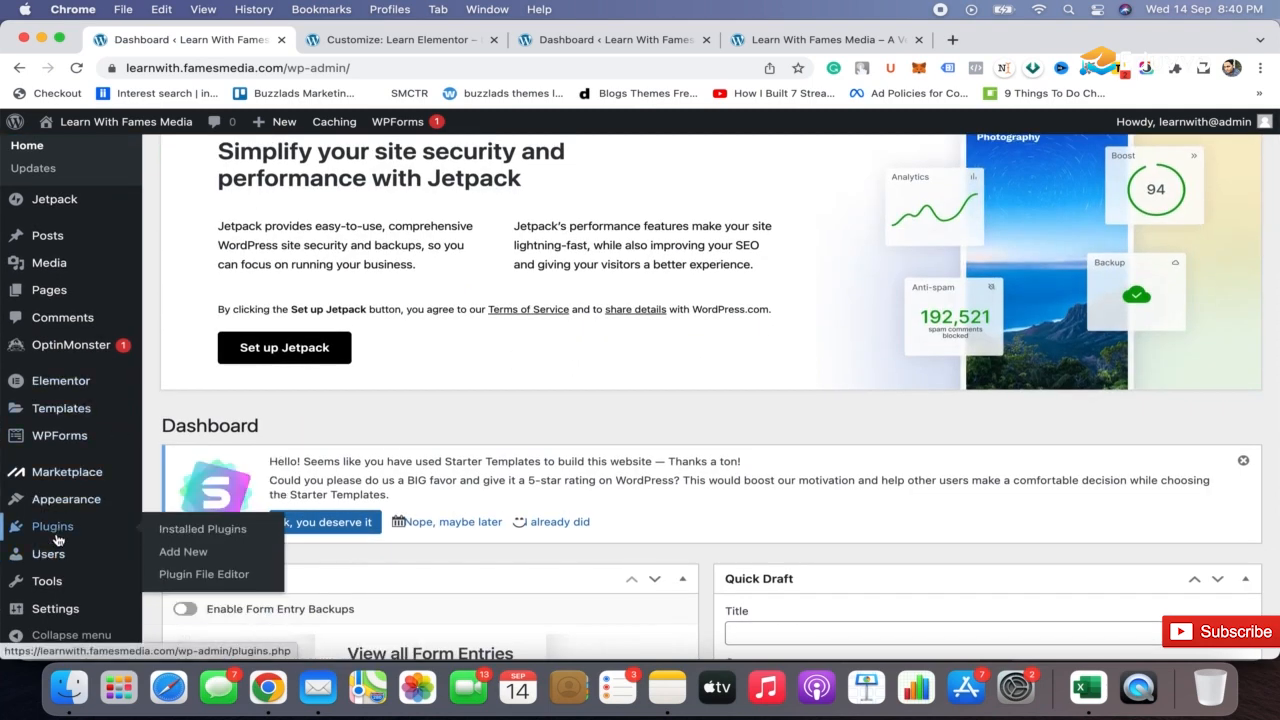
mouse_move(98, 509)
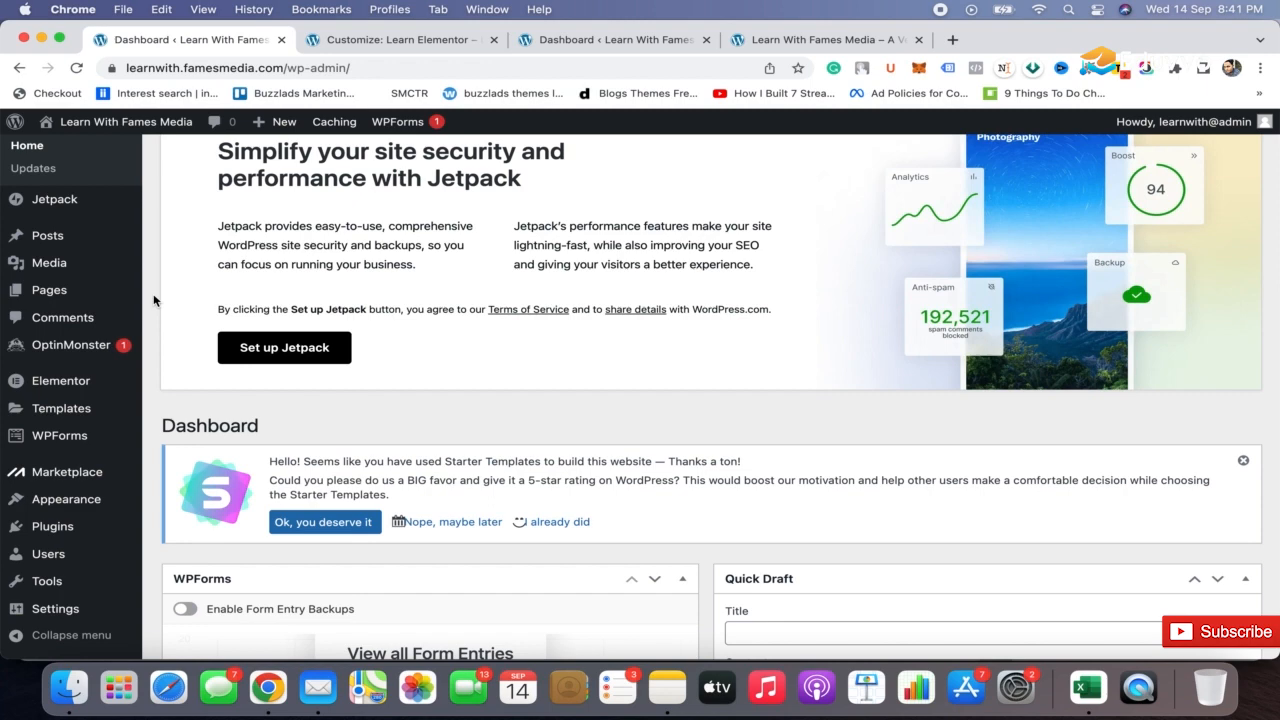
scroll(153, 300, up, 3)
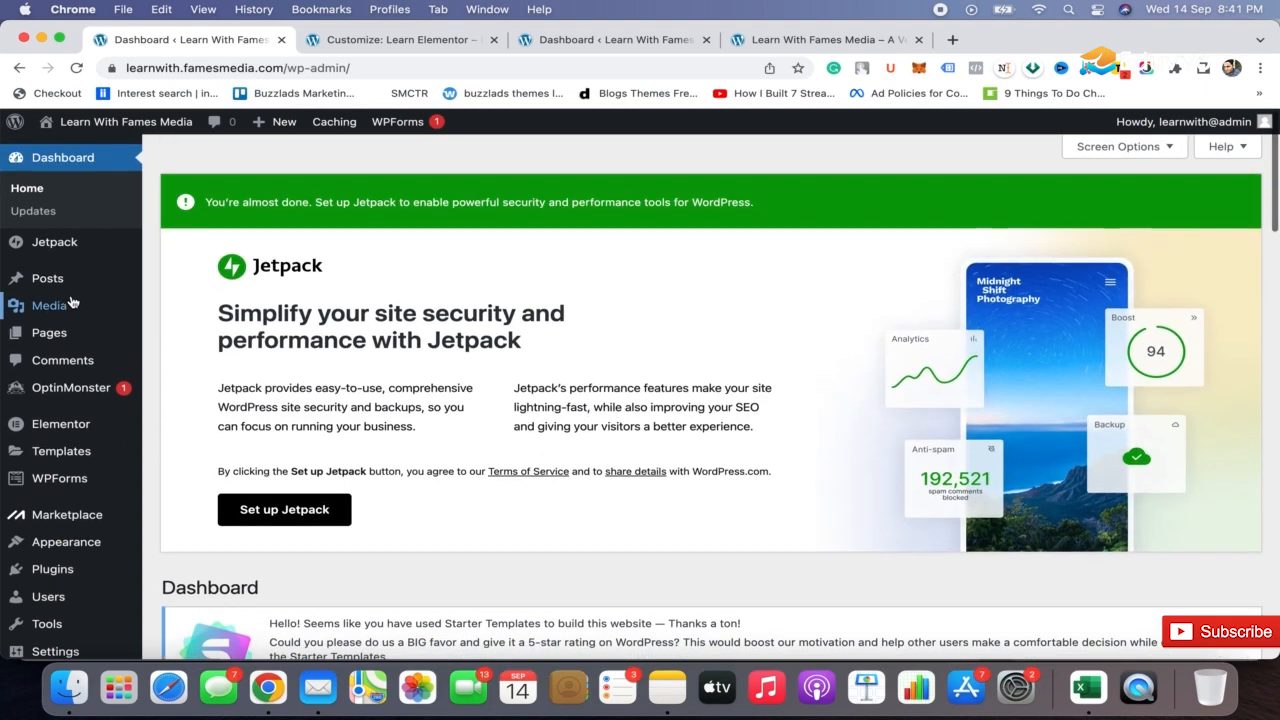
mouse_move(65, 337)
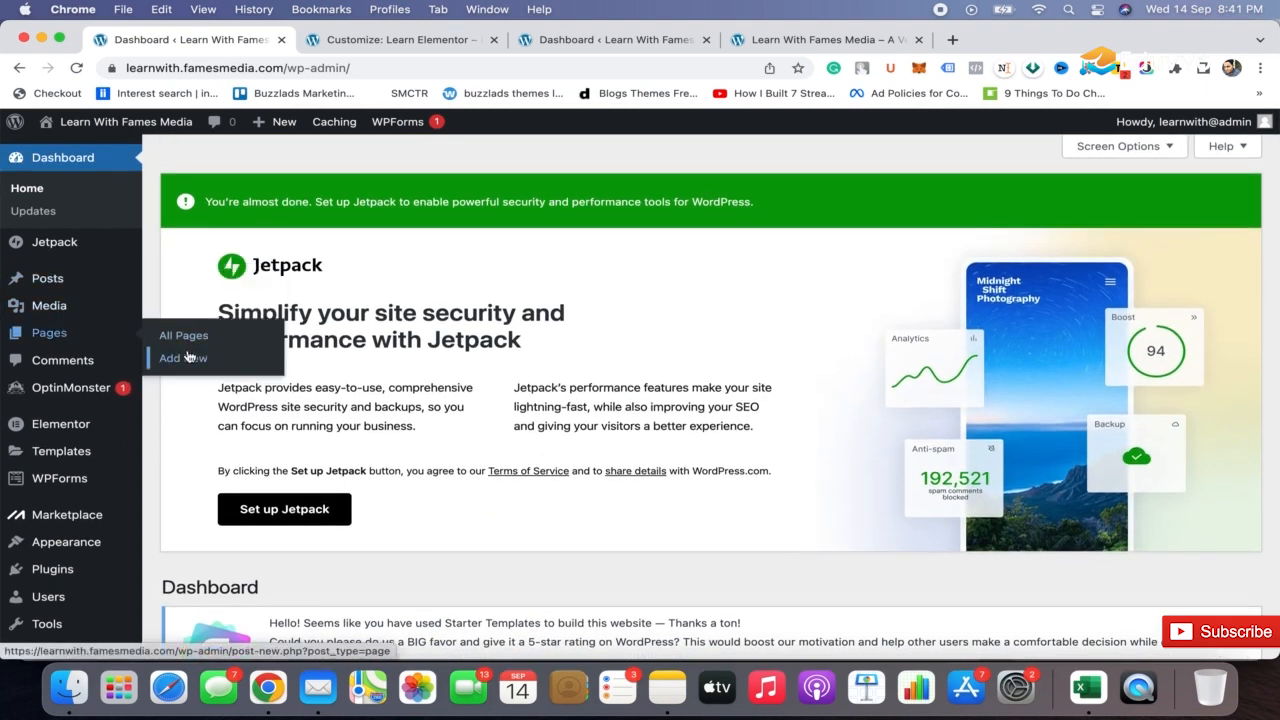
click(188, 357)
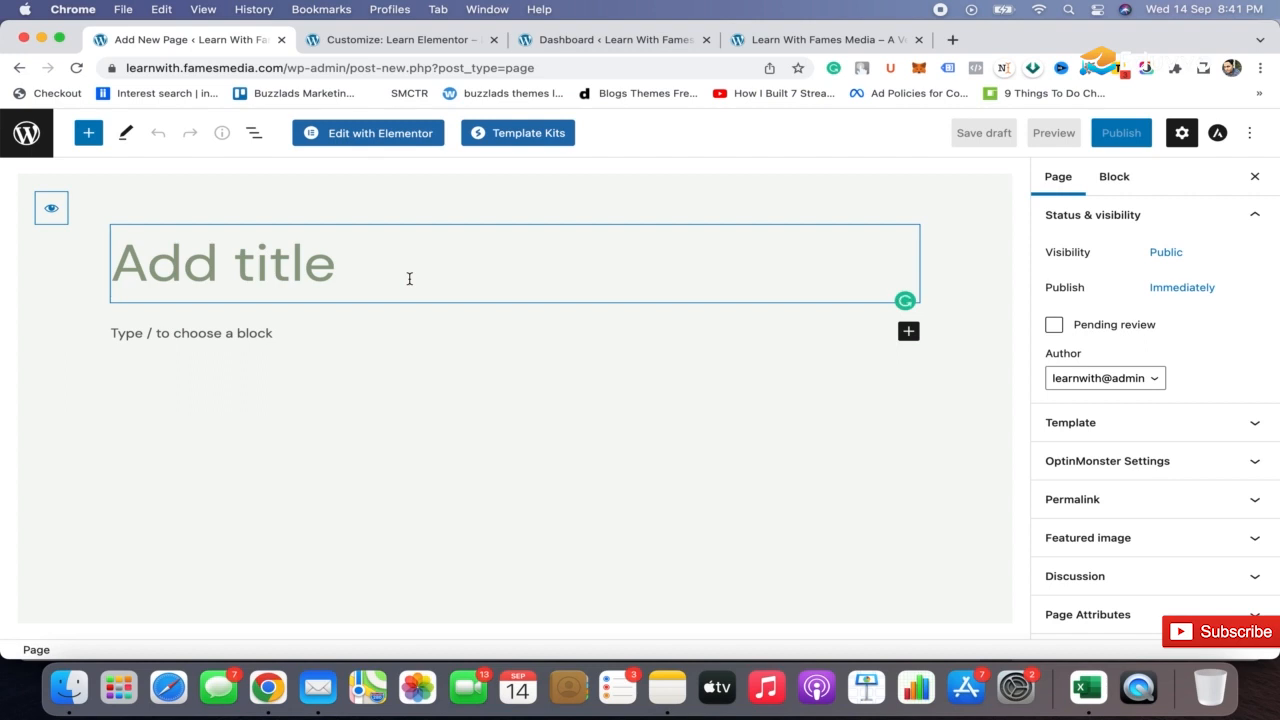
Title the new page "Random Page Template Class" and publish it
text(Rand)
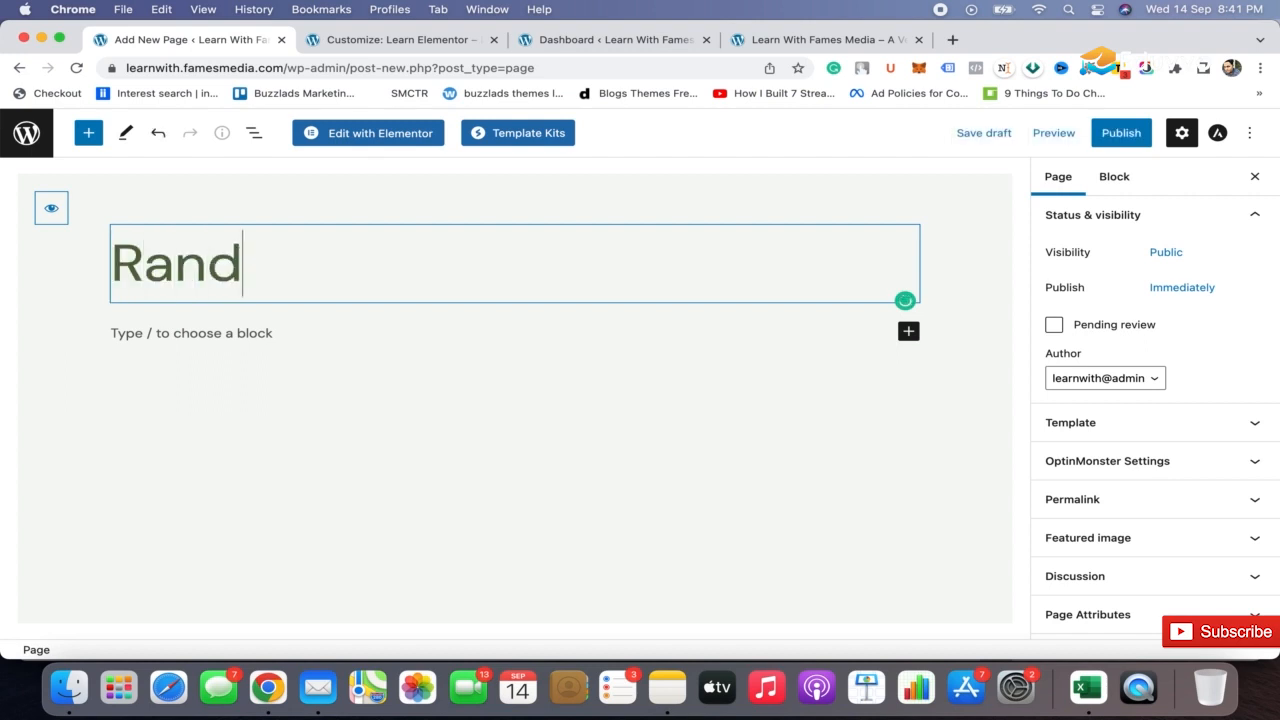
text(om Page )
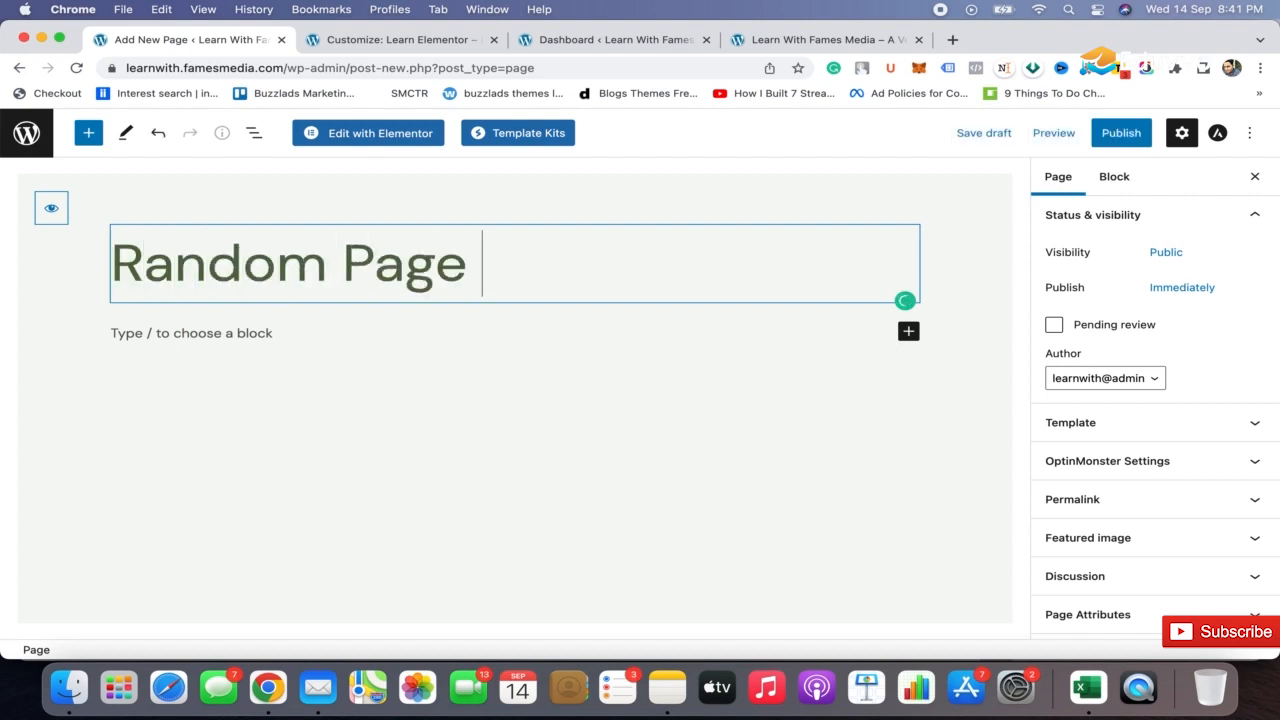
text(Template Class)
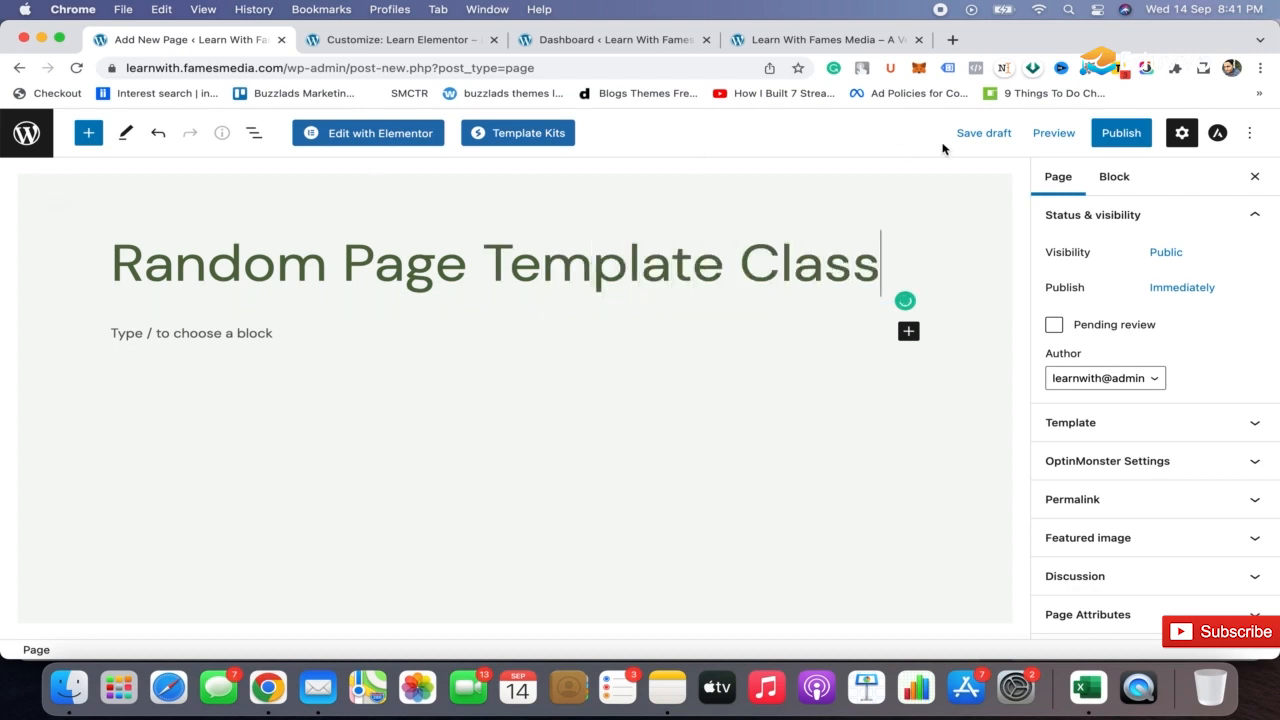
click(1119, 140)
click(1119, 143)
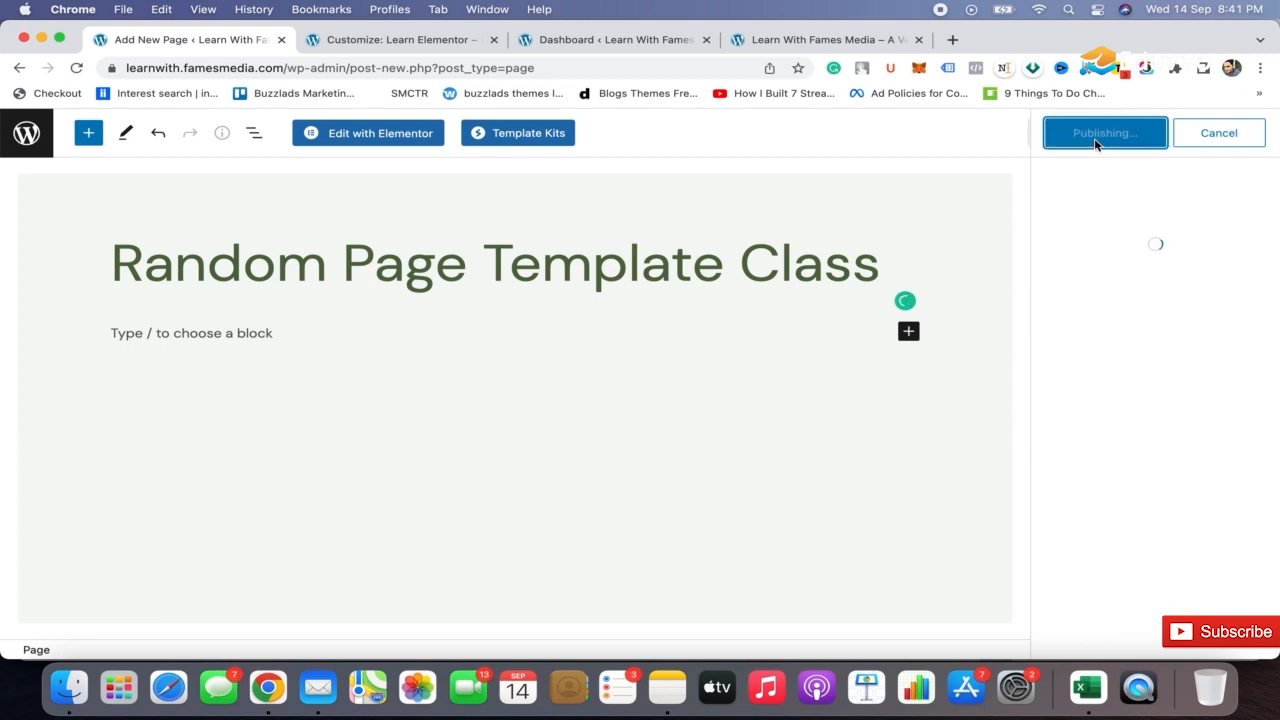
Open the page for editing with Elementor and bring up the Elementor template library
click(363, 140)
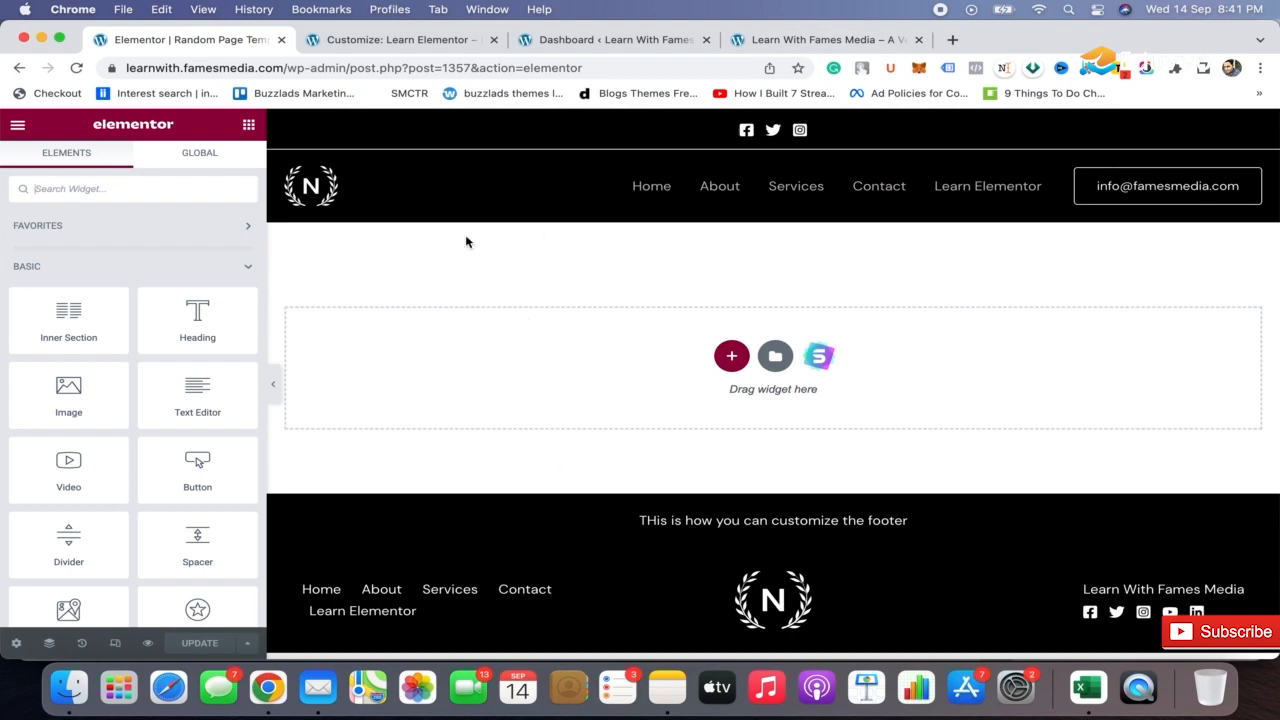
click(768, 369)
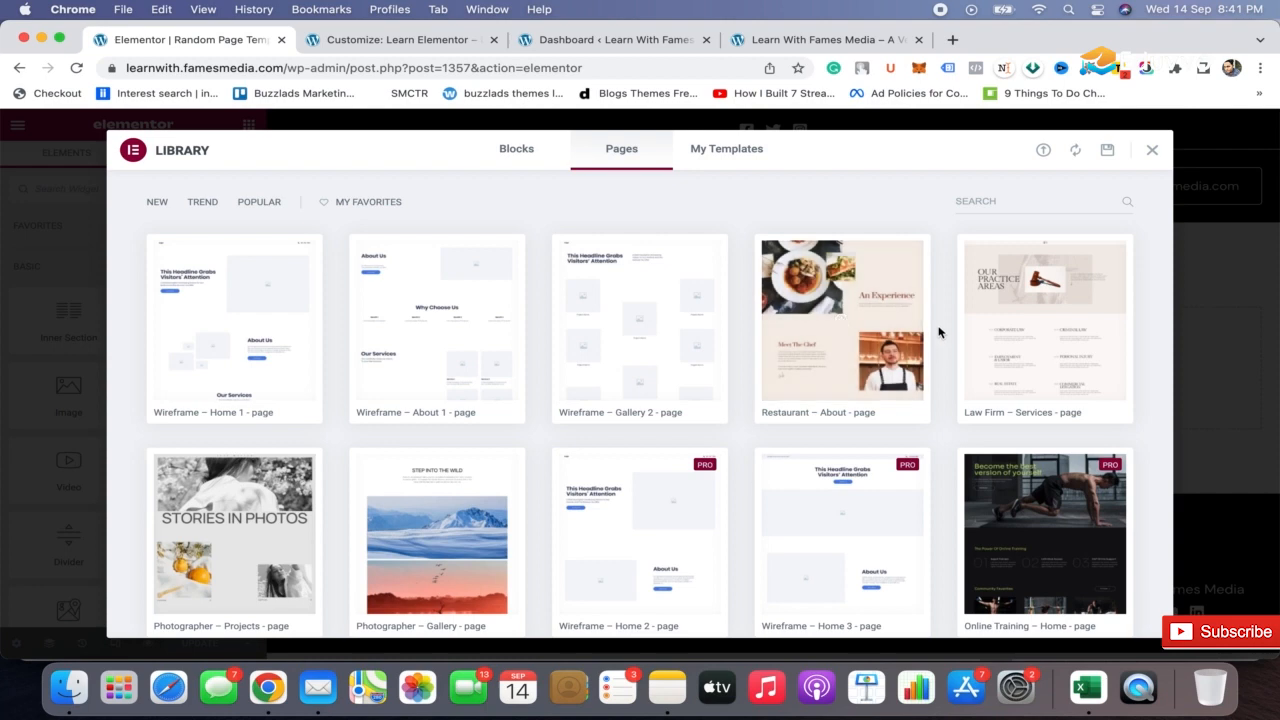
Browse the page templates in the Elementor library, then close the library
scroll(949, 340, down, 5)
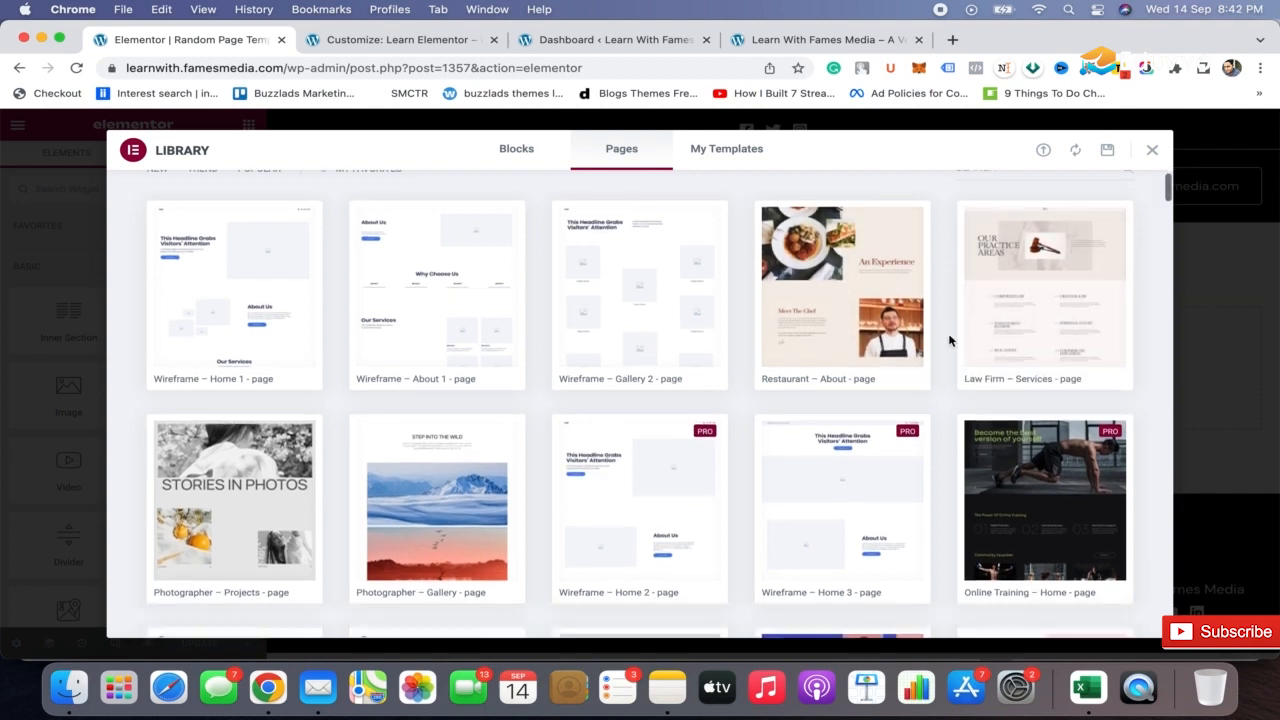
scroll(949, 340, down, 15)
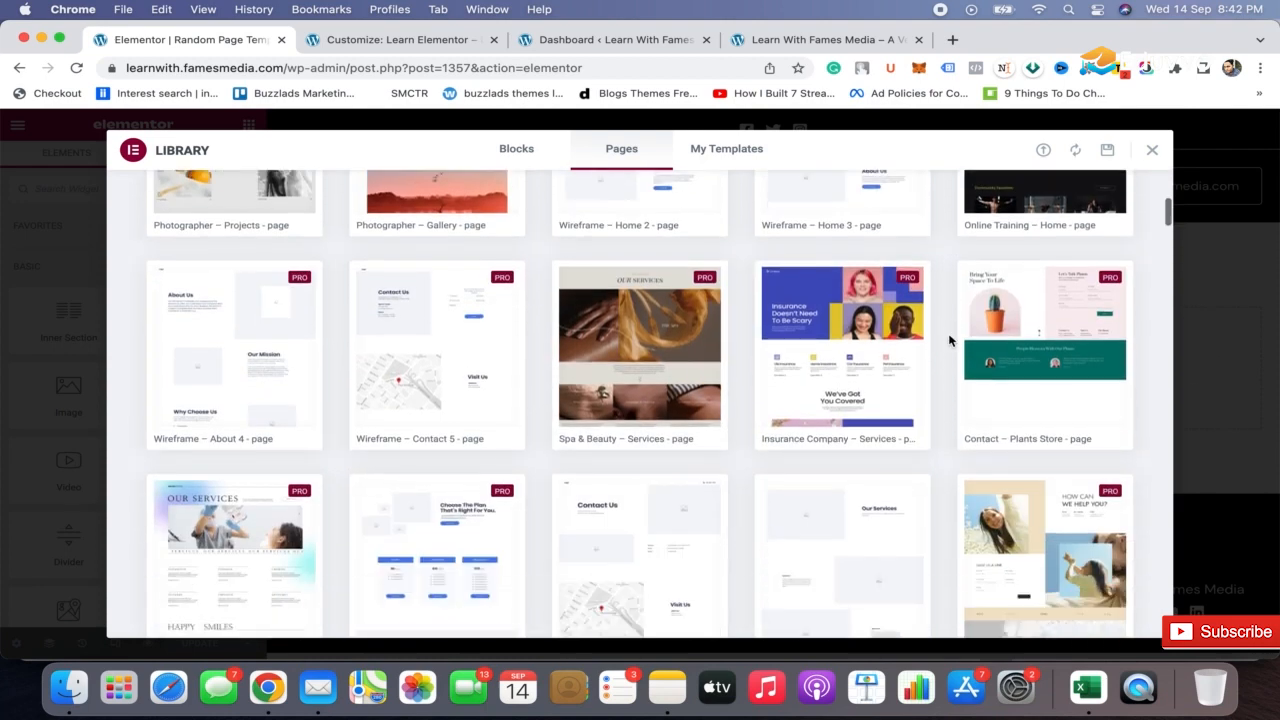
scroll(949, 340, down, 8)
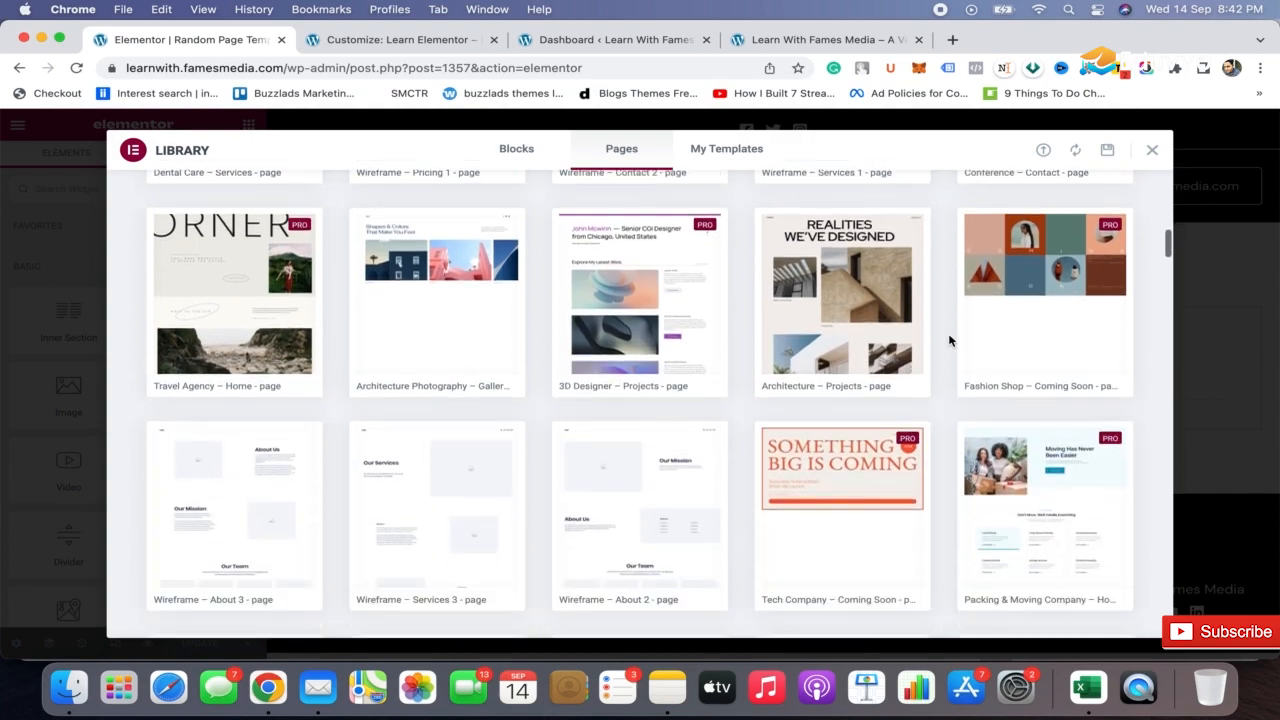
scroll(949, 340, down, 5)
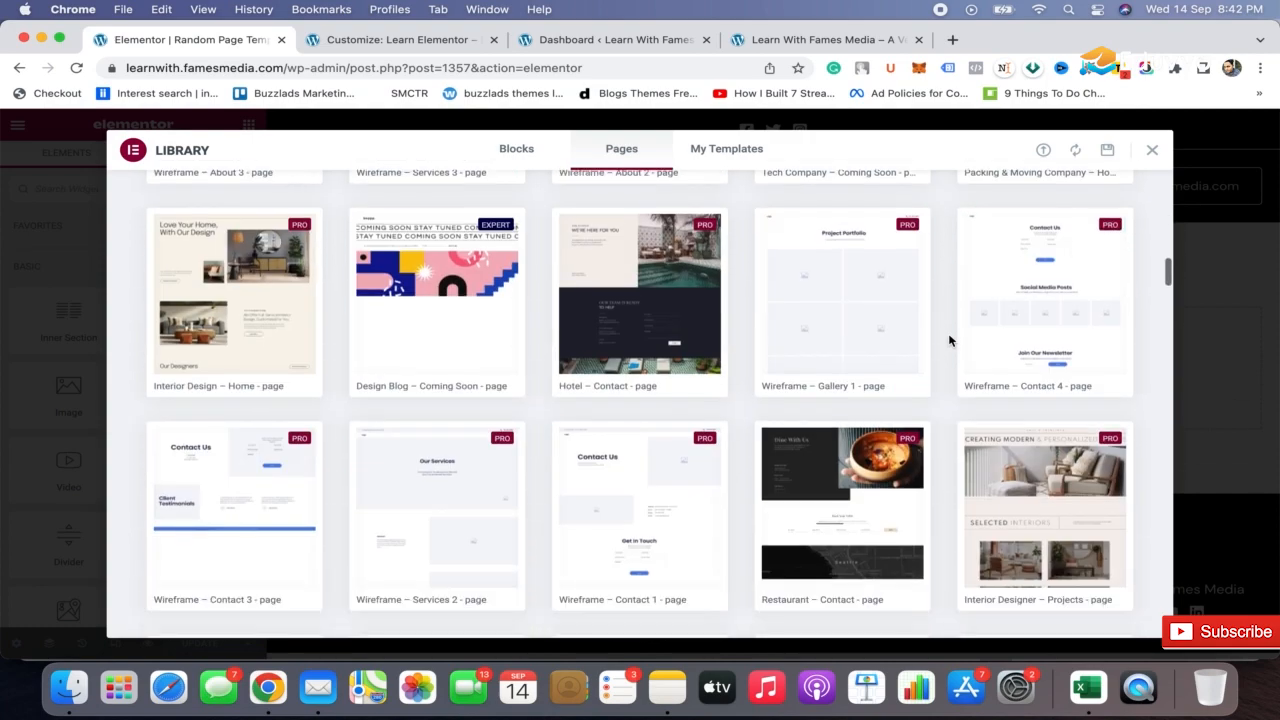
scroll(949, 340, up, 20)
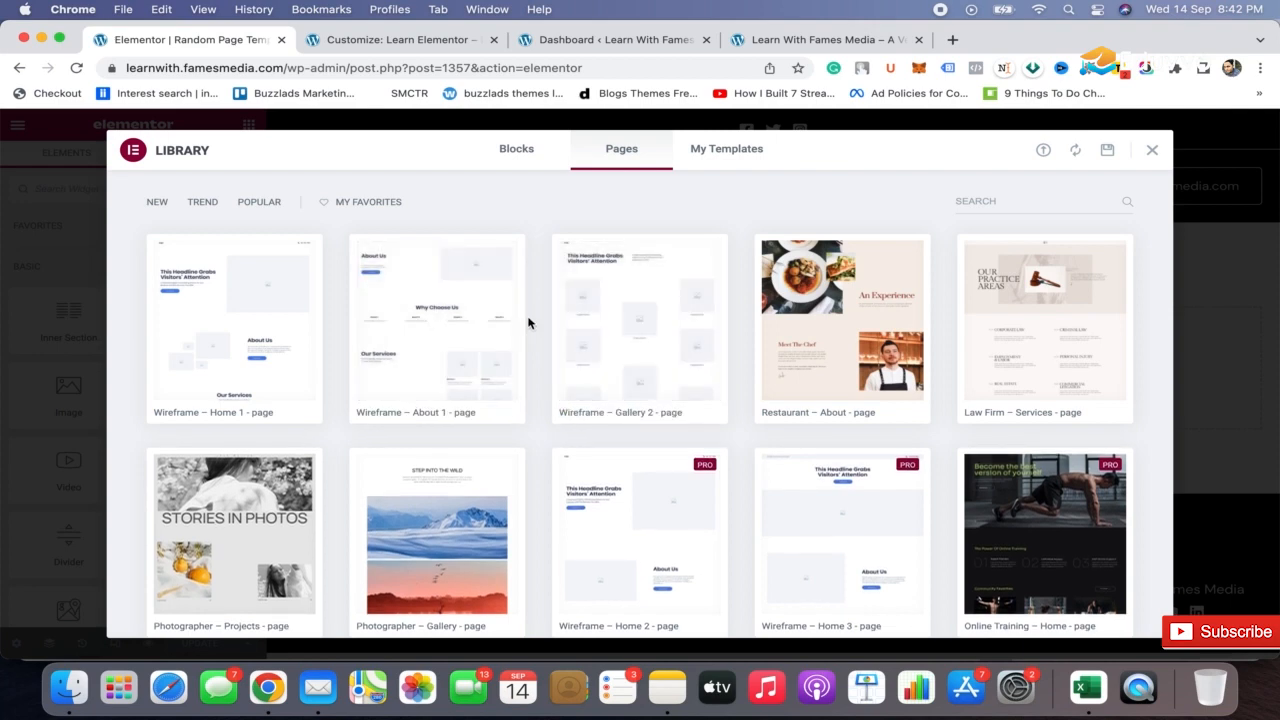
scroll(528, 322, down, 3)
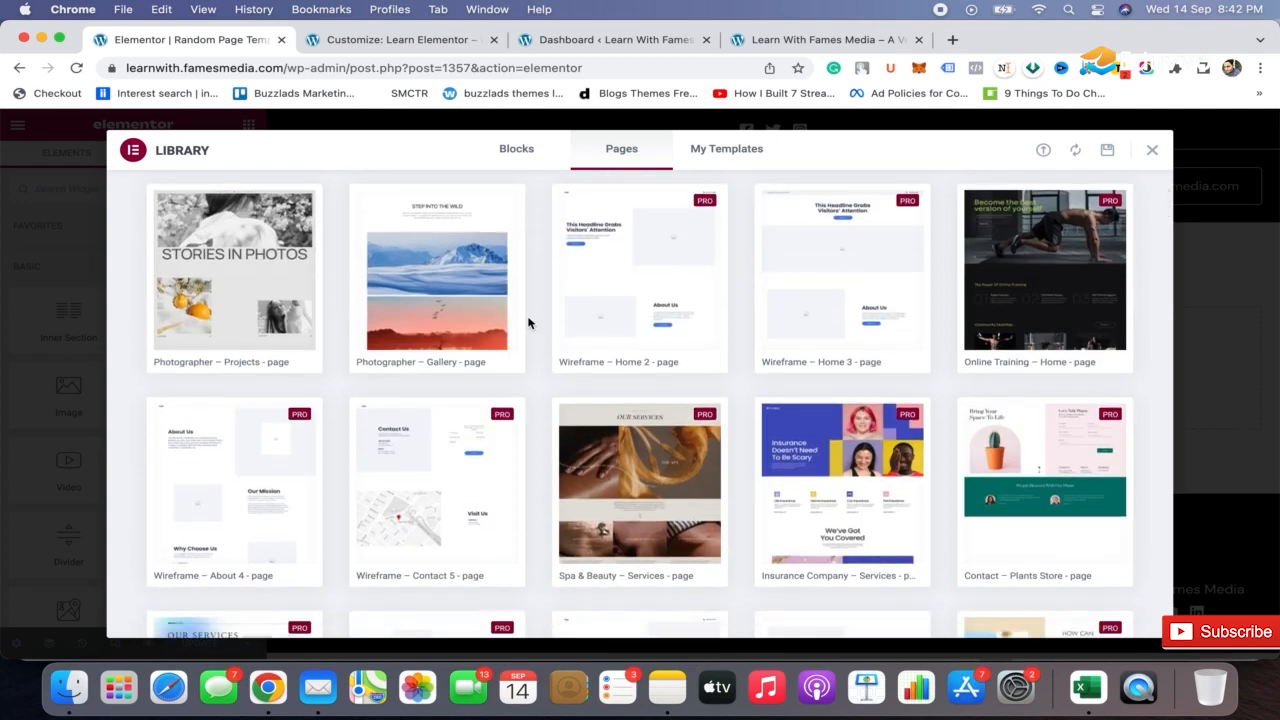
scroll(528, 322, up, 3)
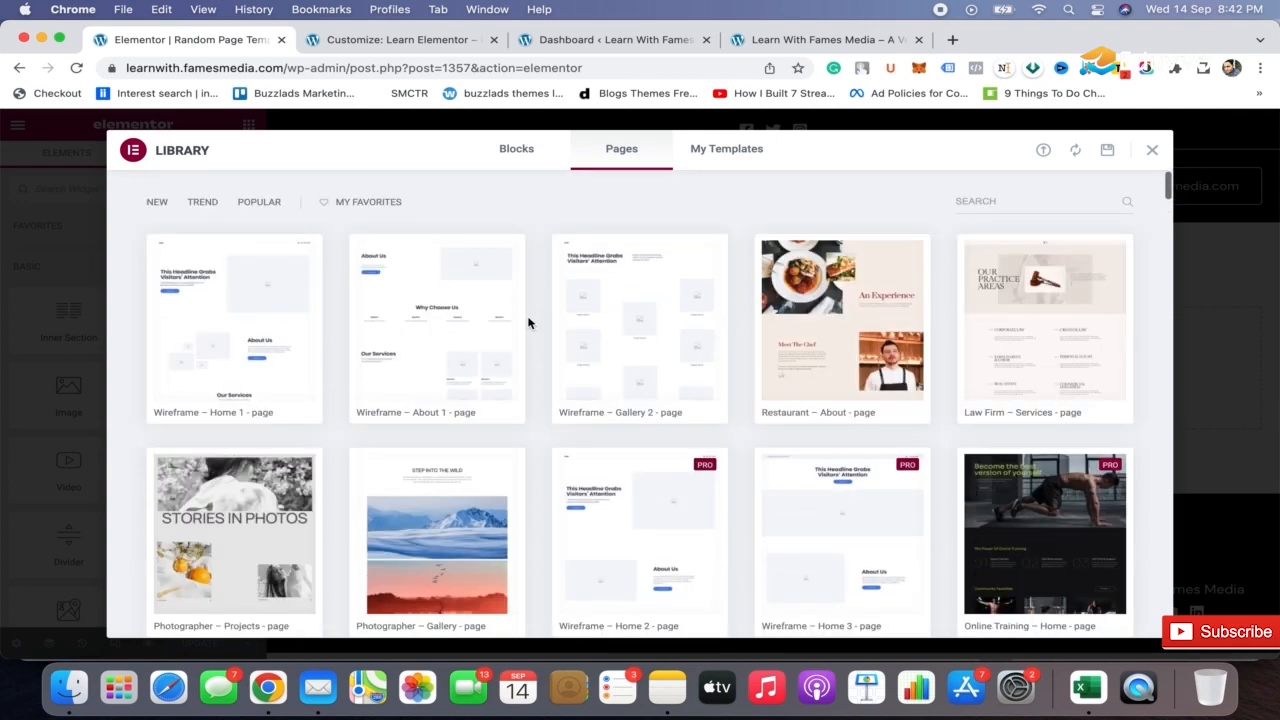
click(1152, 150)
Open the Starter Templates library and browse its free and premium page designs
click(834, 358)
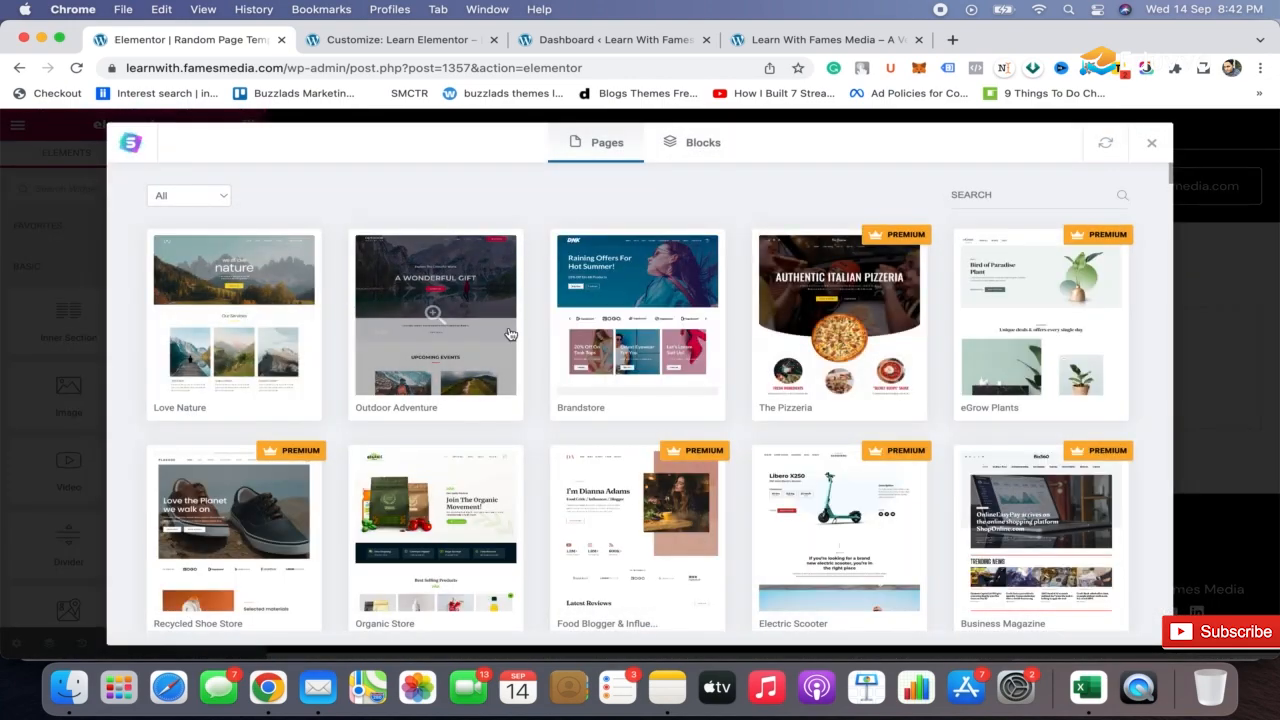
scroll(533, 331, down, 3)
scroll(533, 331, down, 4)
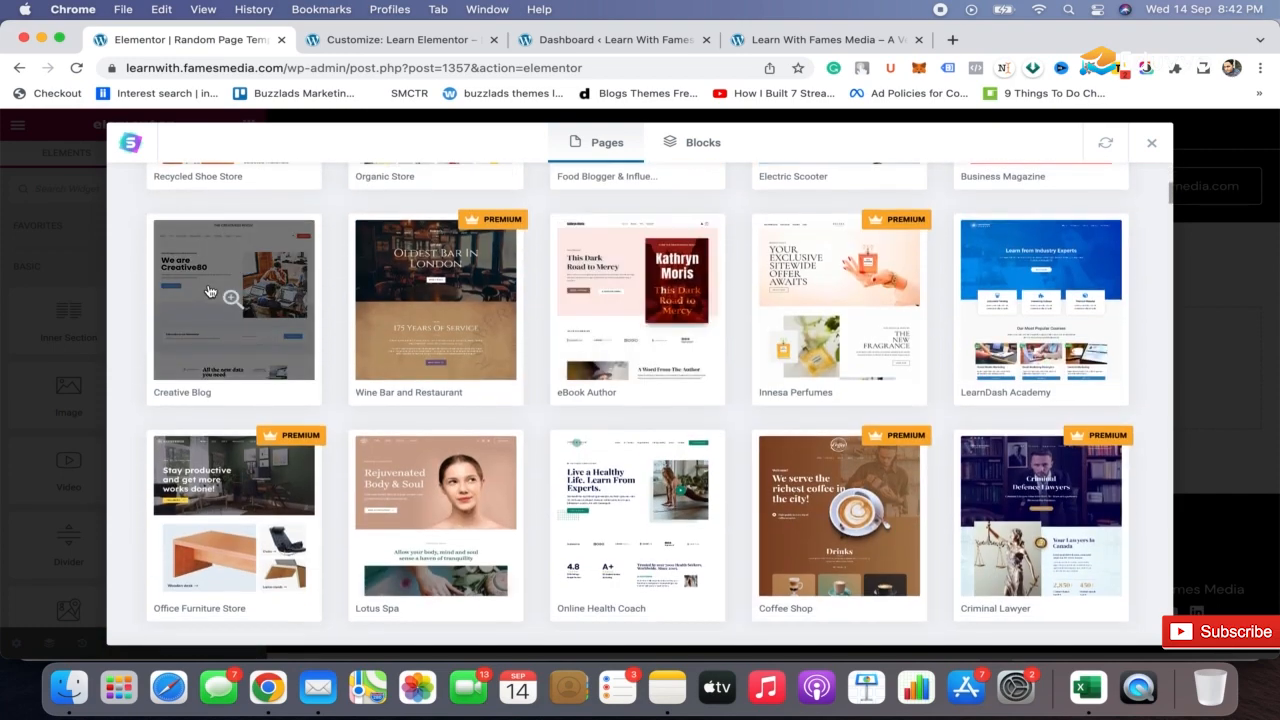
scroll(479, 503, down, 6)
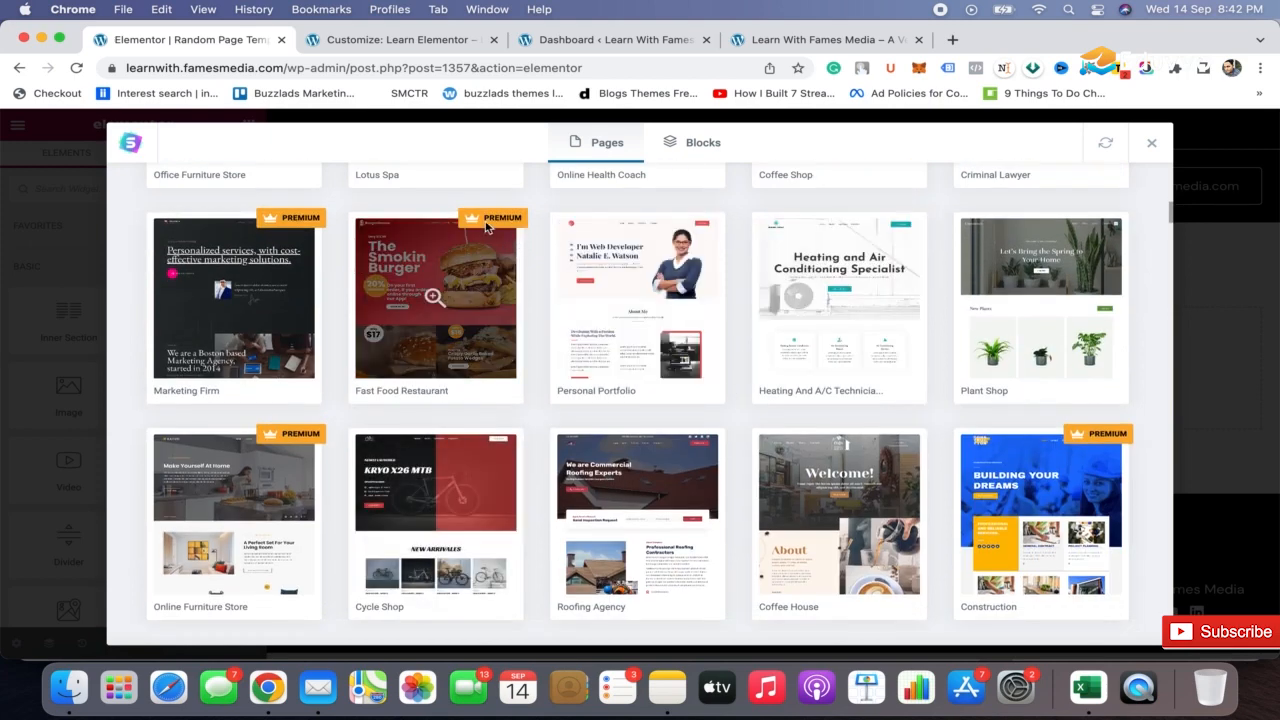
scroll(541, 228, down, 1)
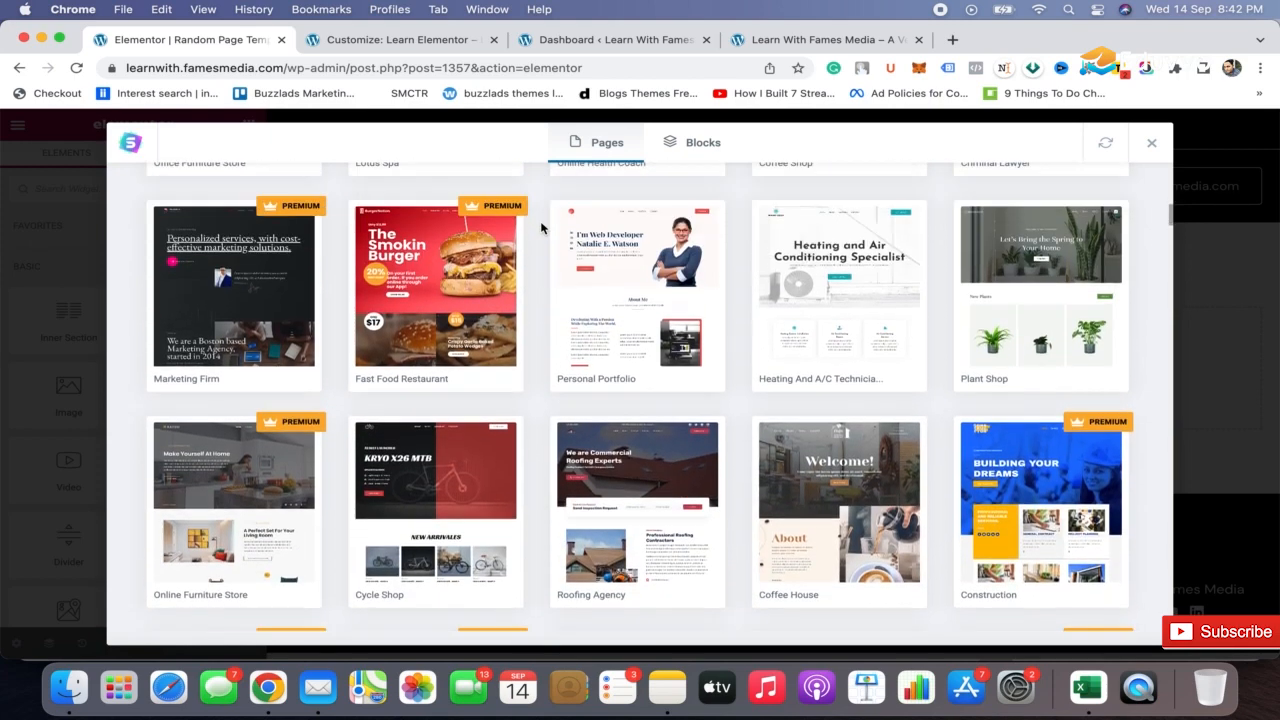
scroll(545, 228, up, 2)
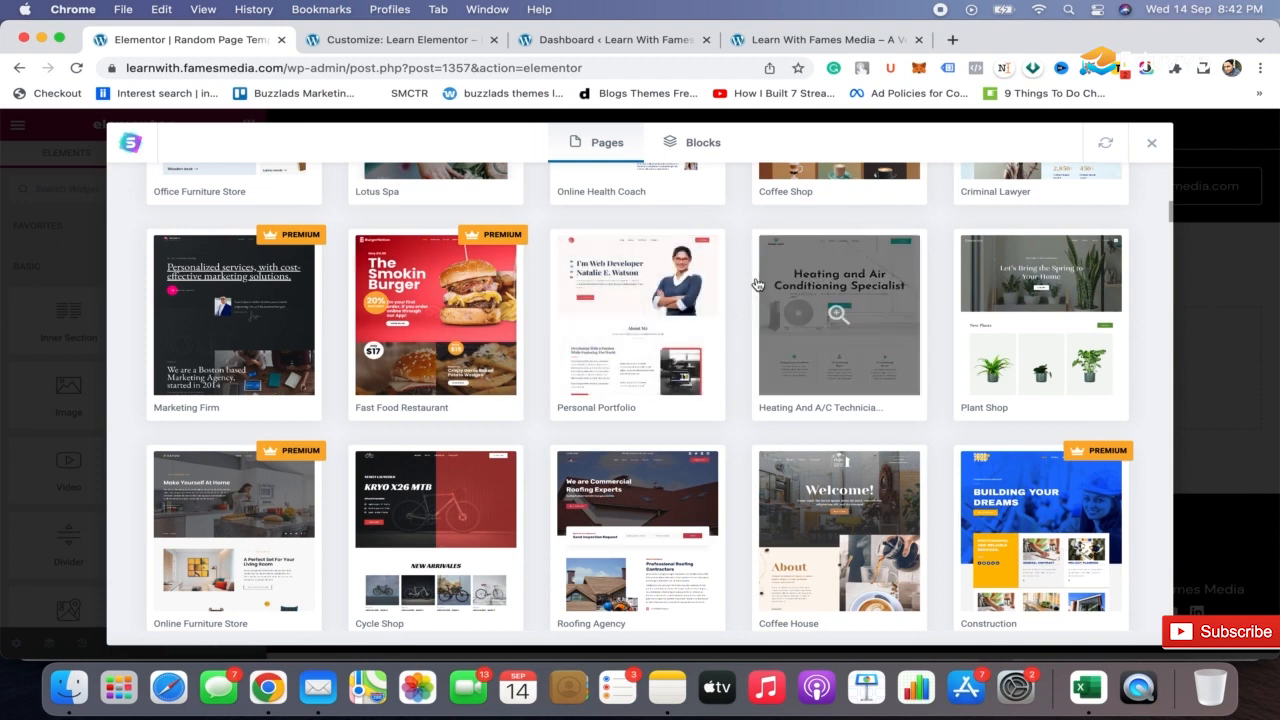
Open the Heating and A/C template set and examine the preview of its Home page from header to footer
click(839, 316)
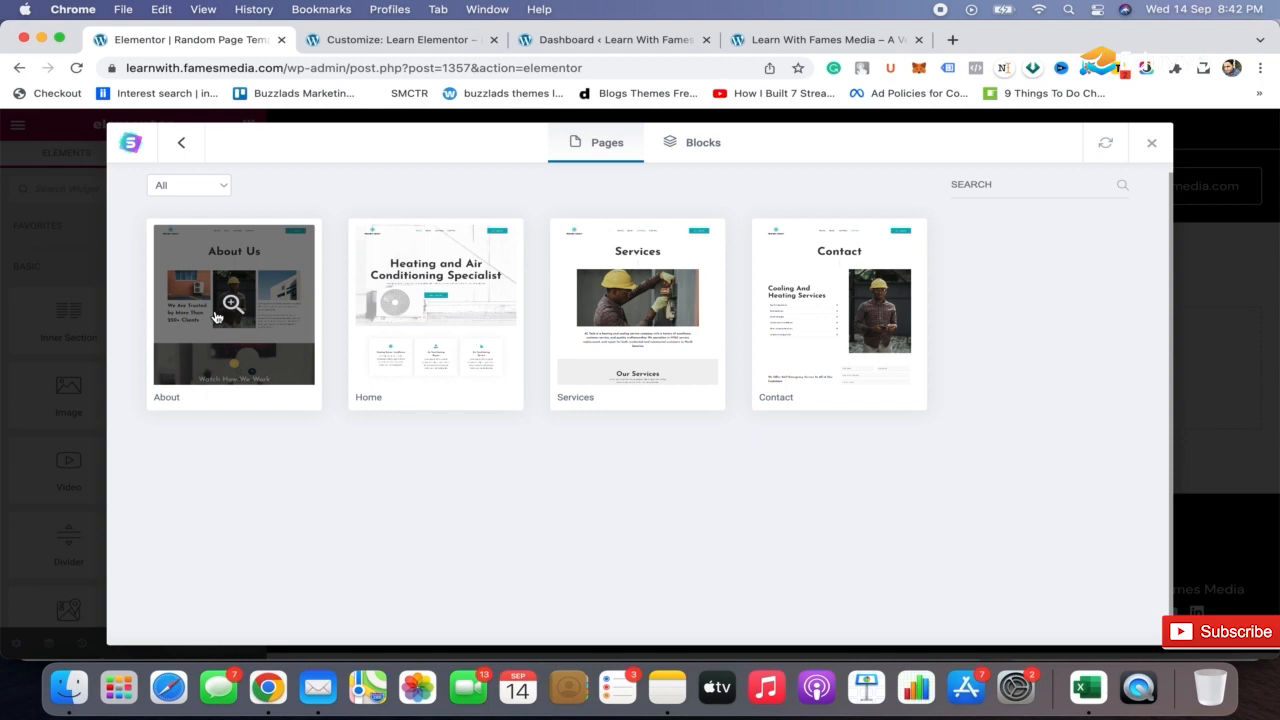
click(434, 306)
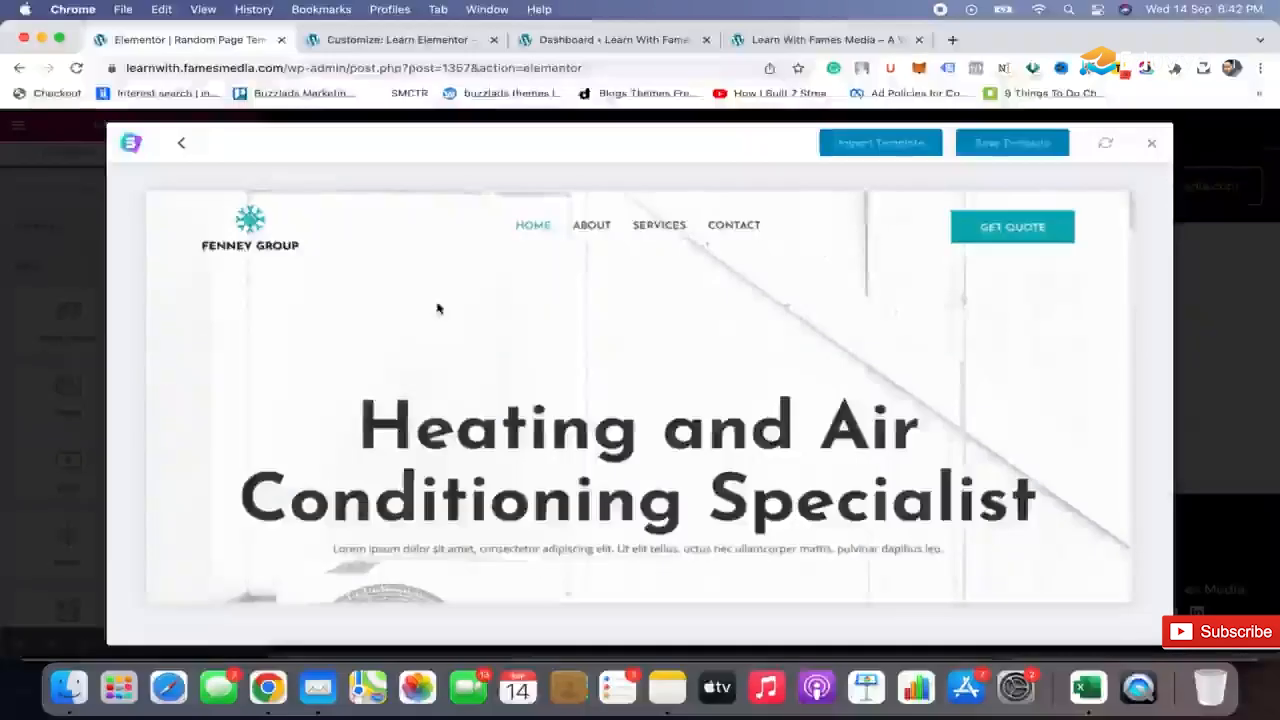
scroll(717, 357, down, 2)
scroll(717, 357, down, 10)
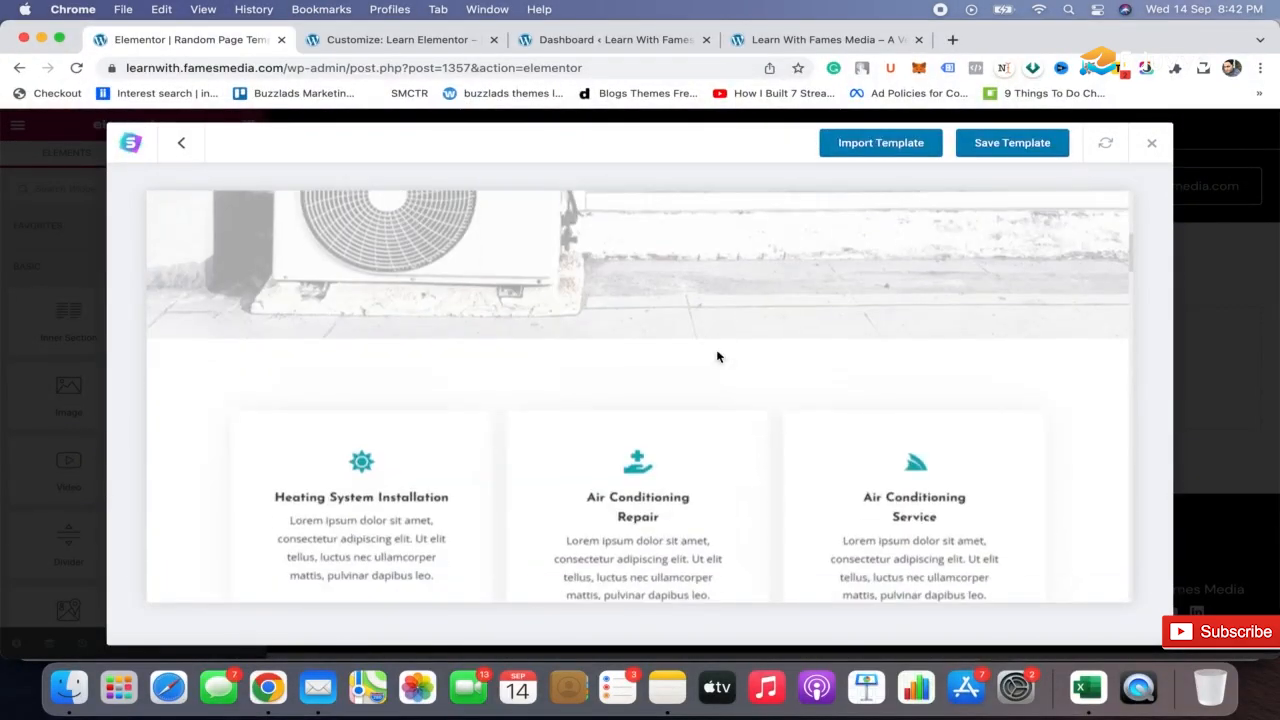
scroll(717, 356, down, 15)
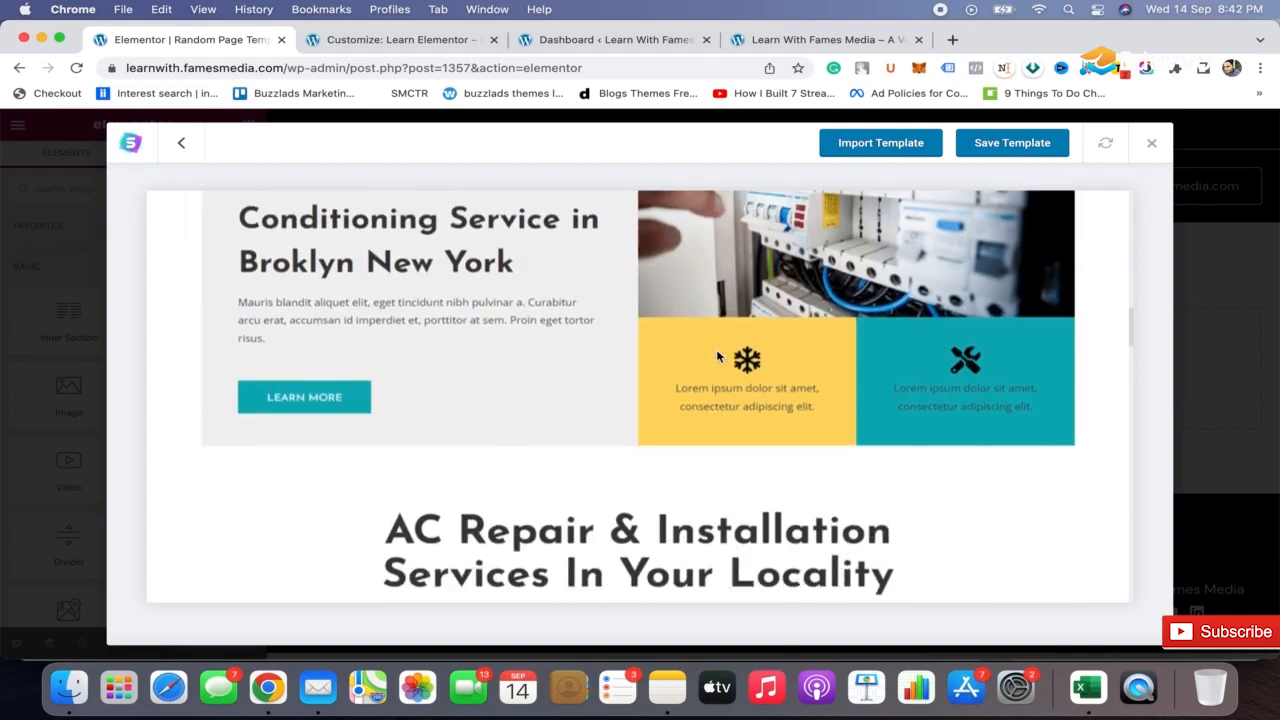
scroll(717, 357, down, 15)
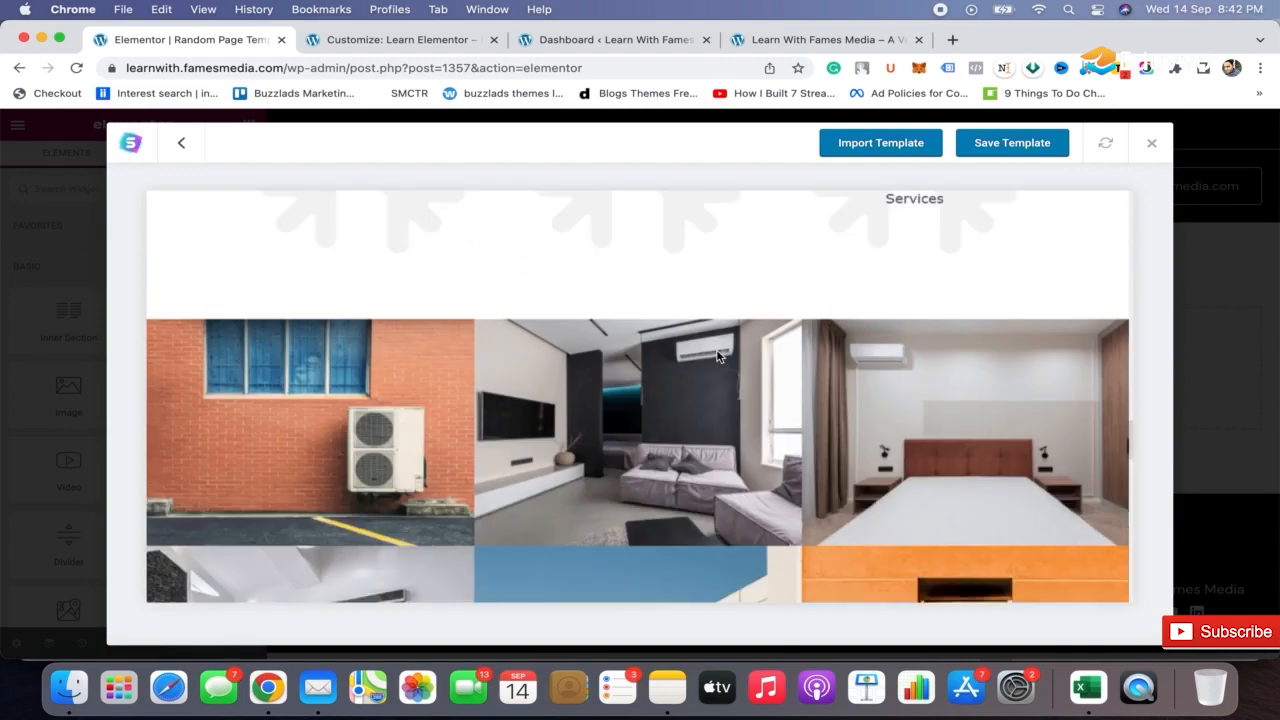
scroll(717, 357, down, 12)
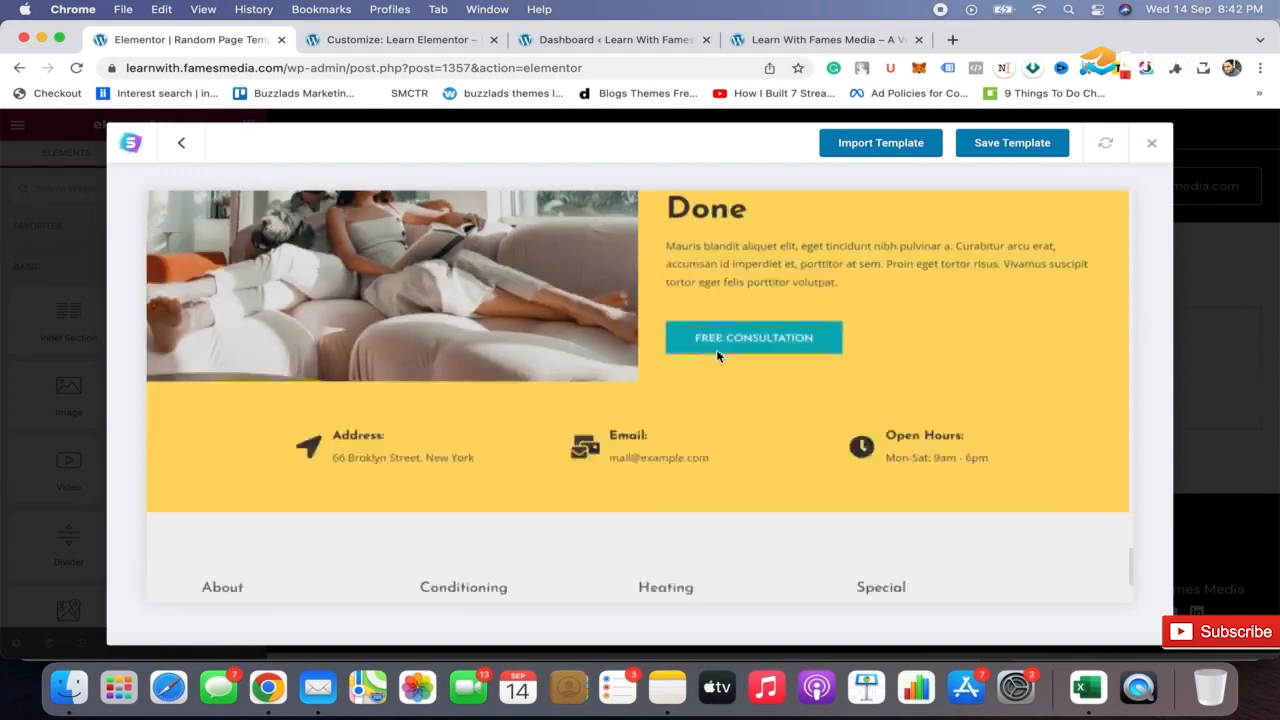
scroll(717, 357, up, 20)
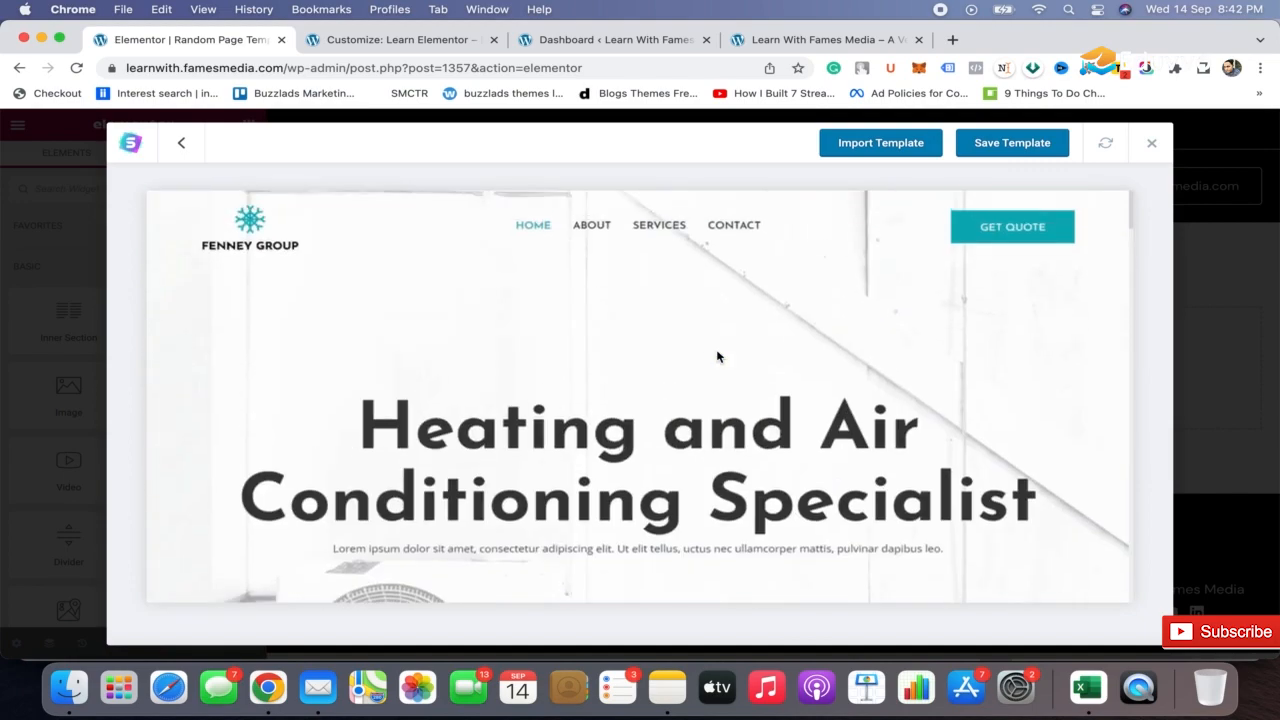
Leave the Heating and A/C set, examine the Home page preview of the Outdoor Adventure set, and return to the full template list
click(180, 142)
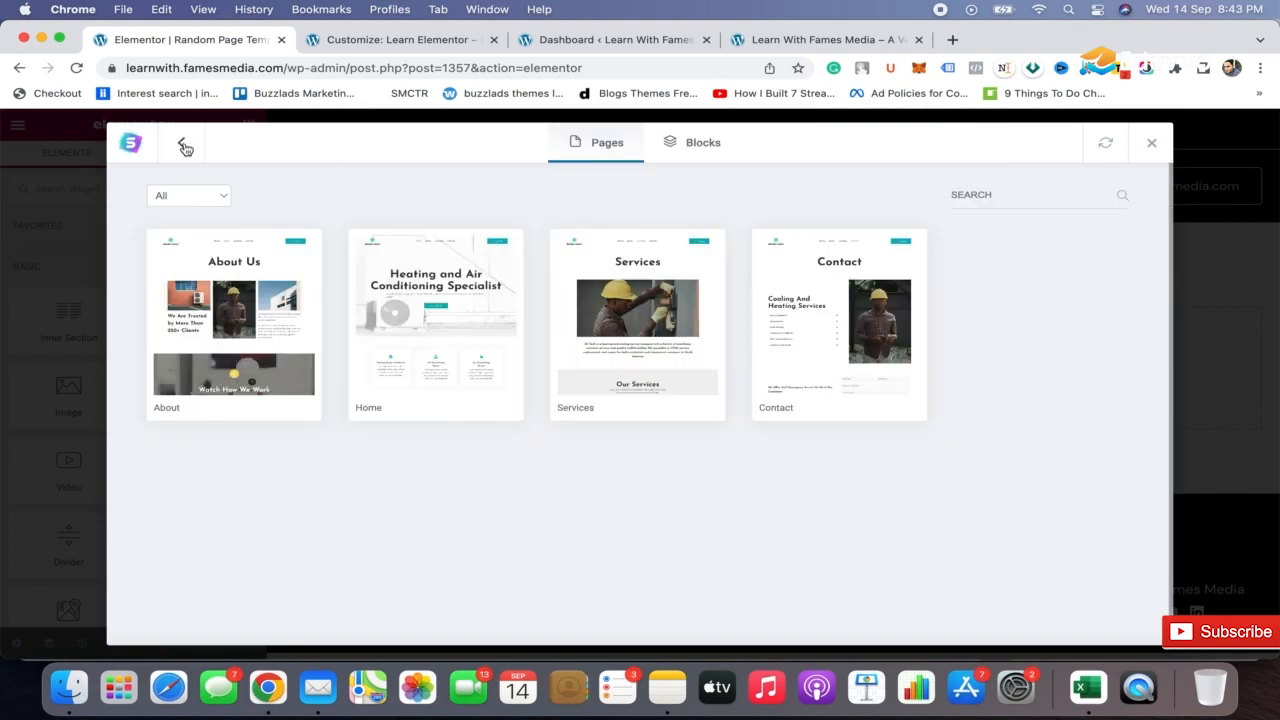
click(183, 146)
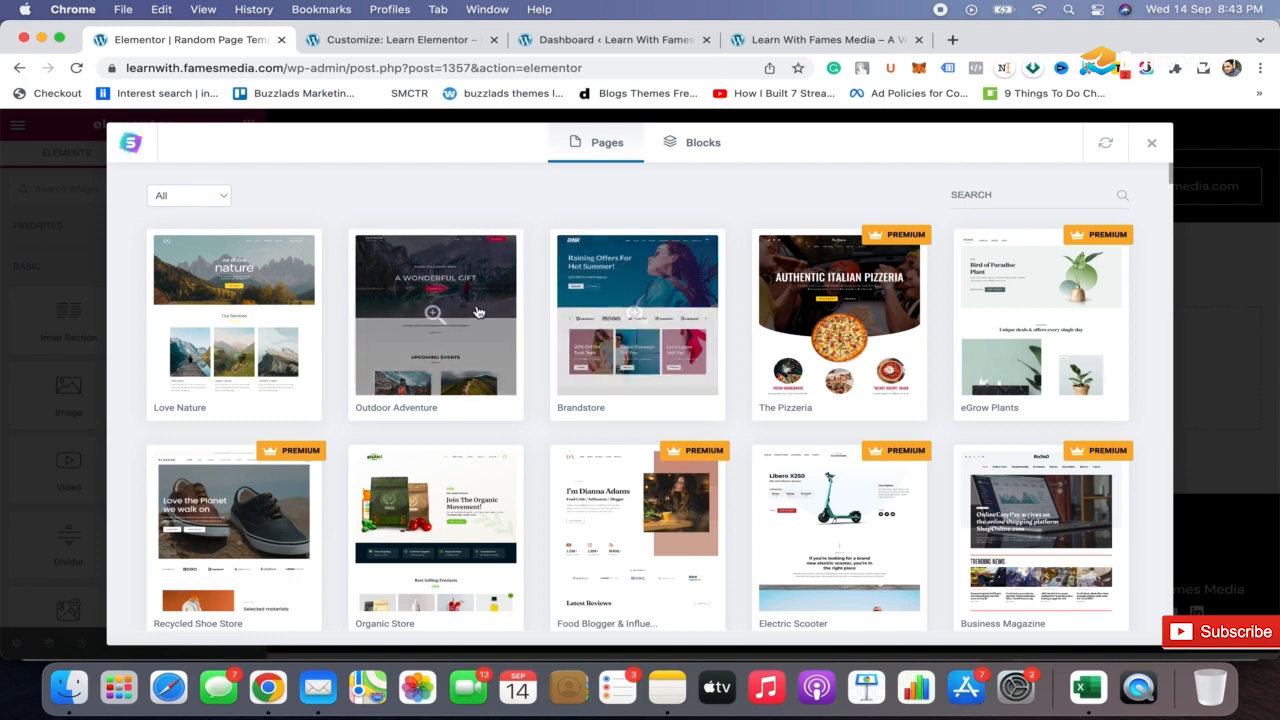
click(435, 314)
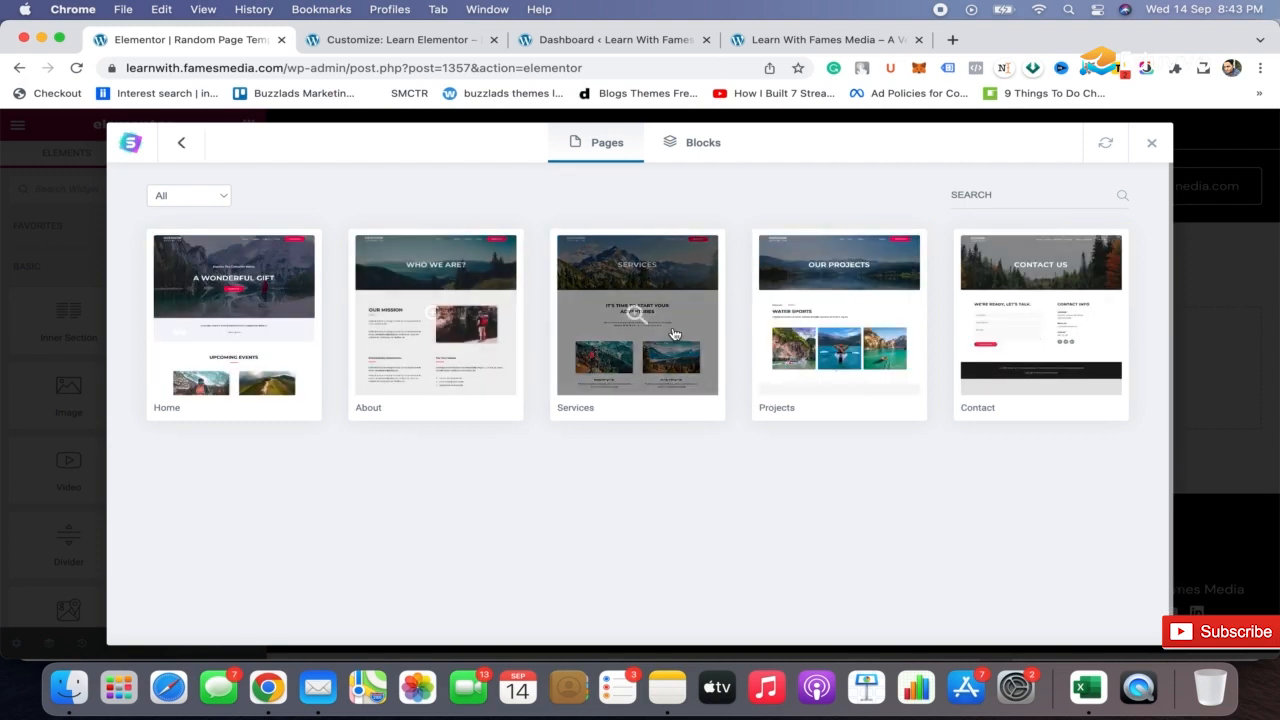
click(228, 318)
scroll(565, 395, down, 15)
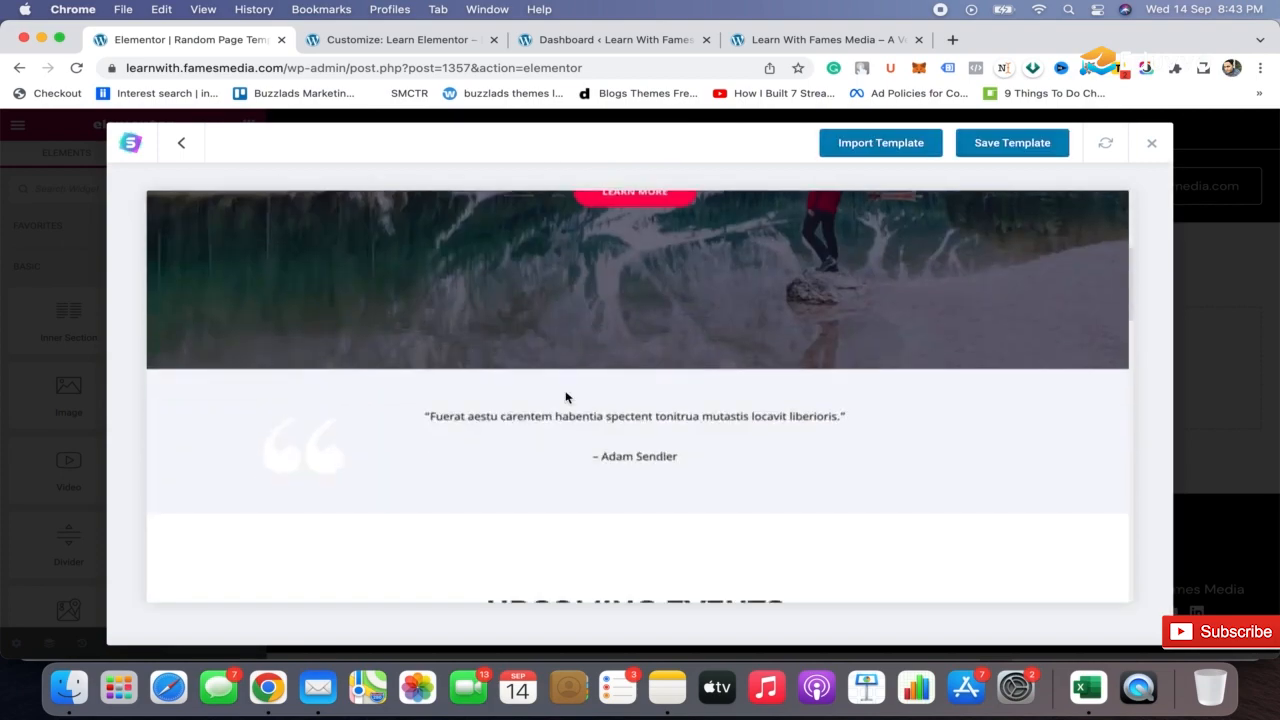
scroll(565, 397, down, 15)
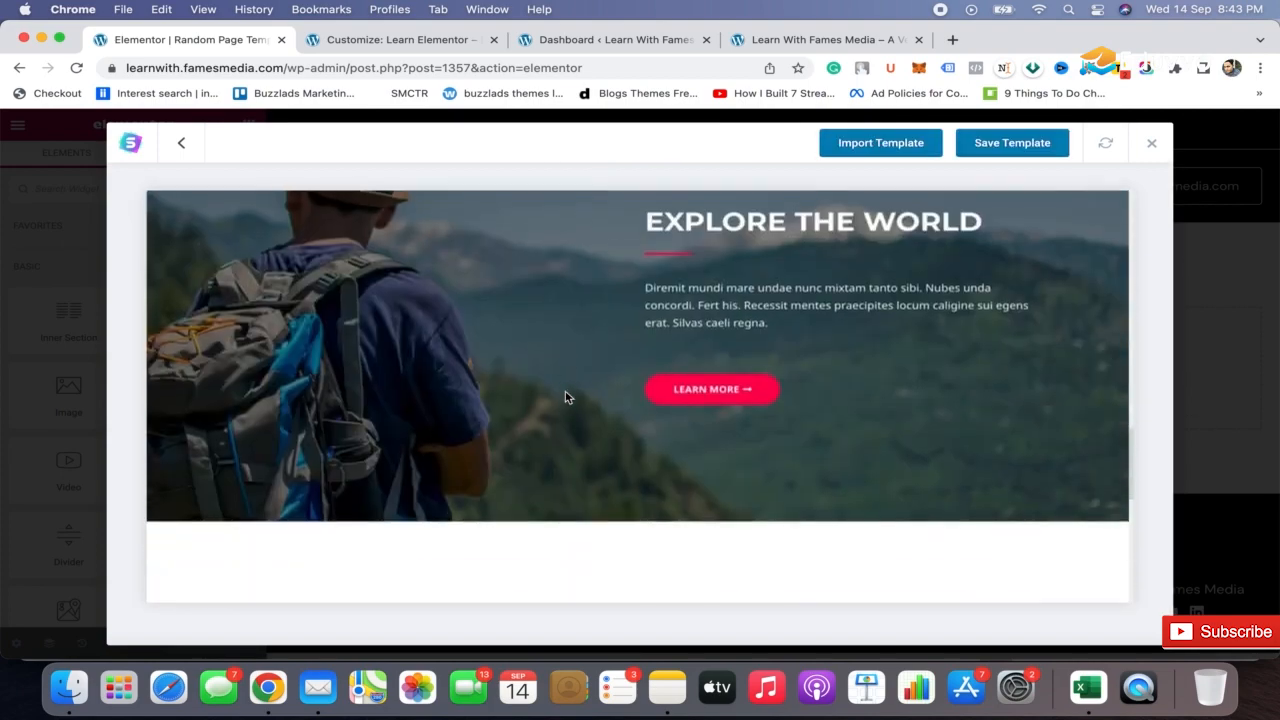
scroll(565, 395, up, 20)
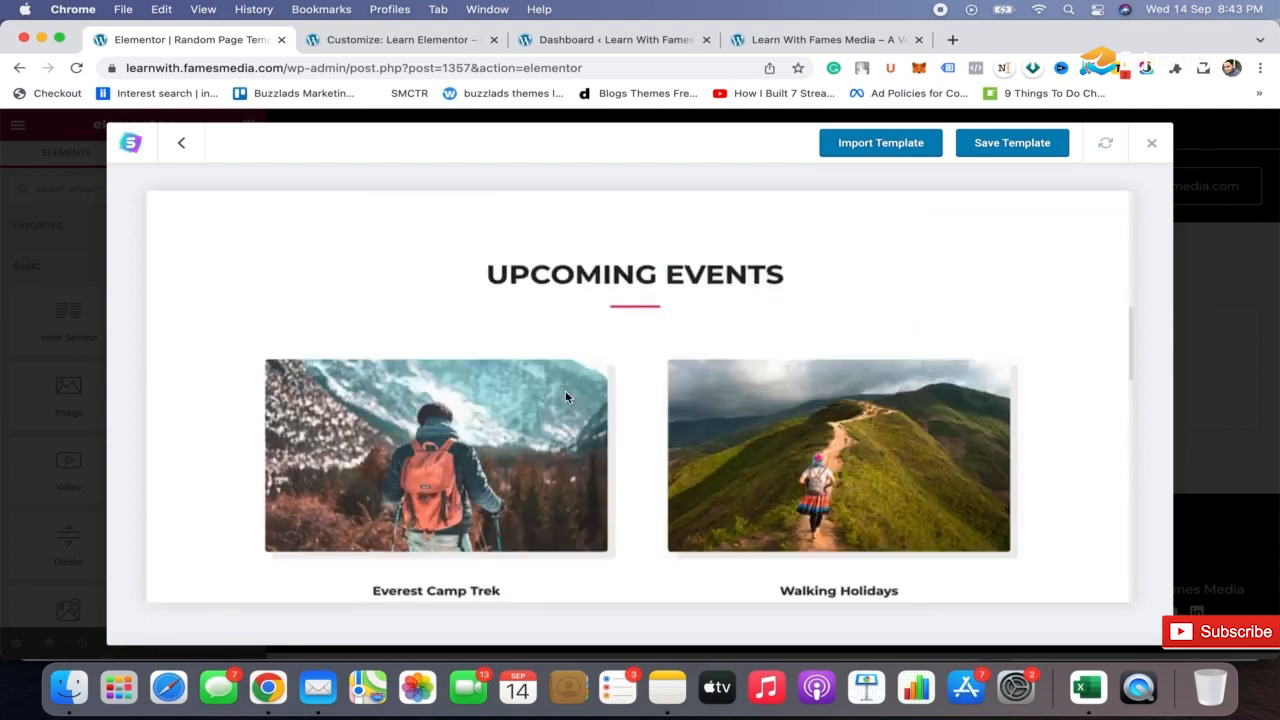
click(181, 142)
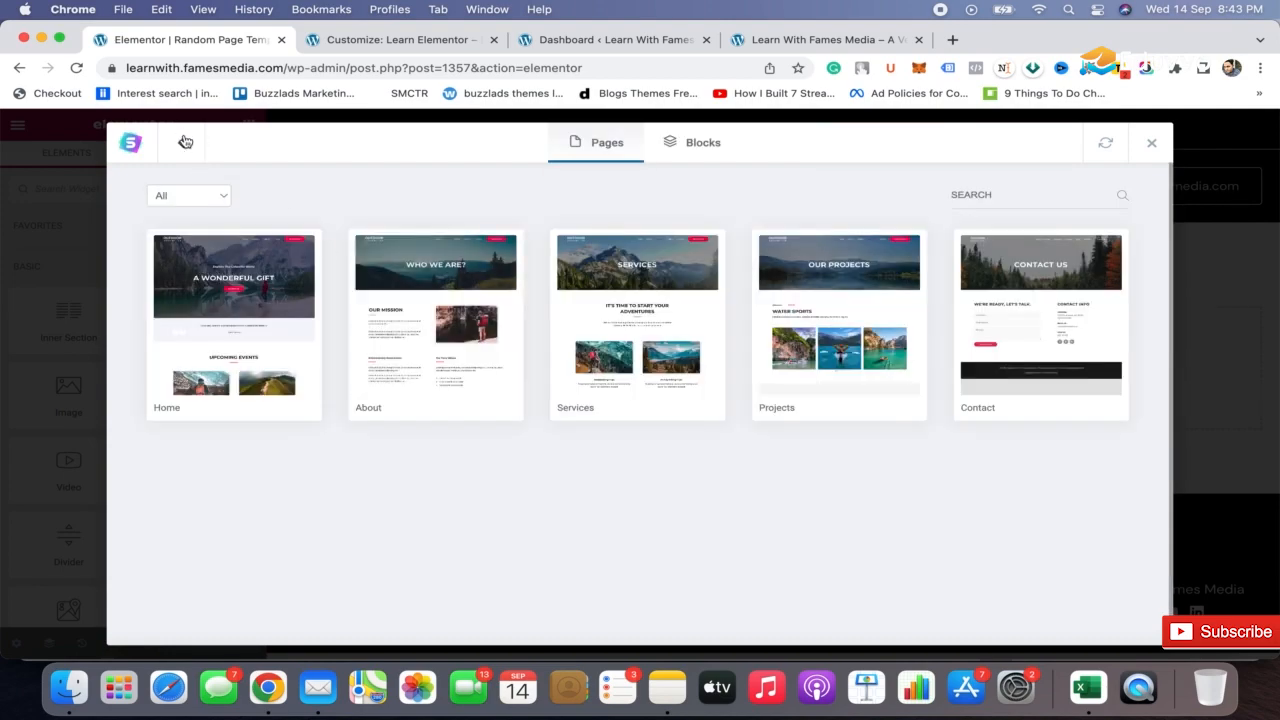
click(181, 142)
Preview the Home page of the Online Health Coach template set and import it into the page
scroll(561, 438, down, 3)
scroll(600, 440, down, 5)
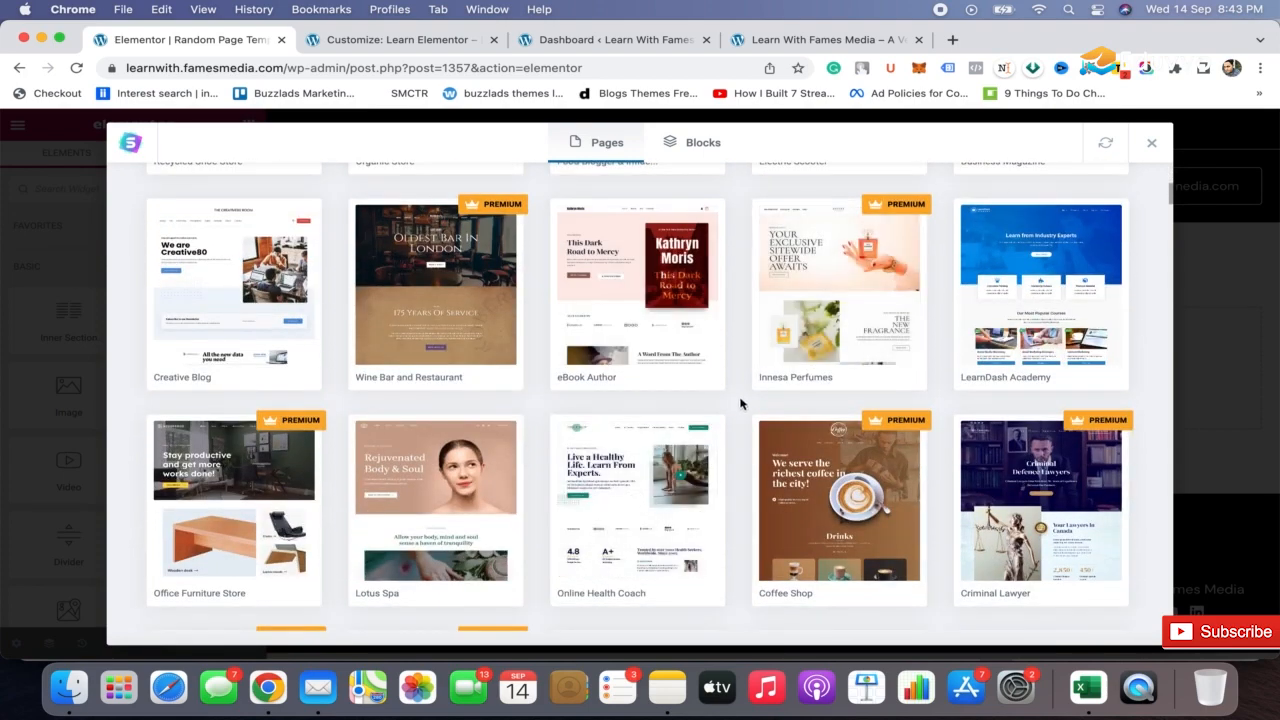
scroll(748, 400, down, 2)
click(633, 407)
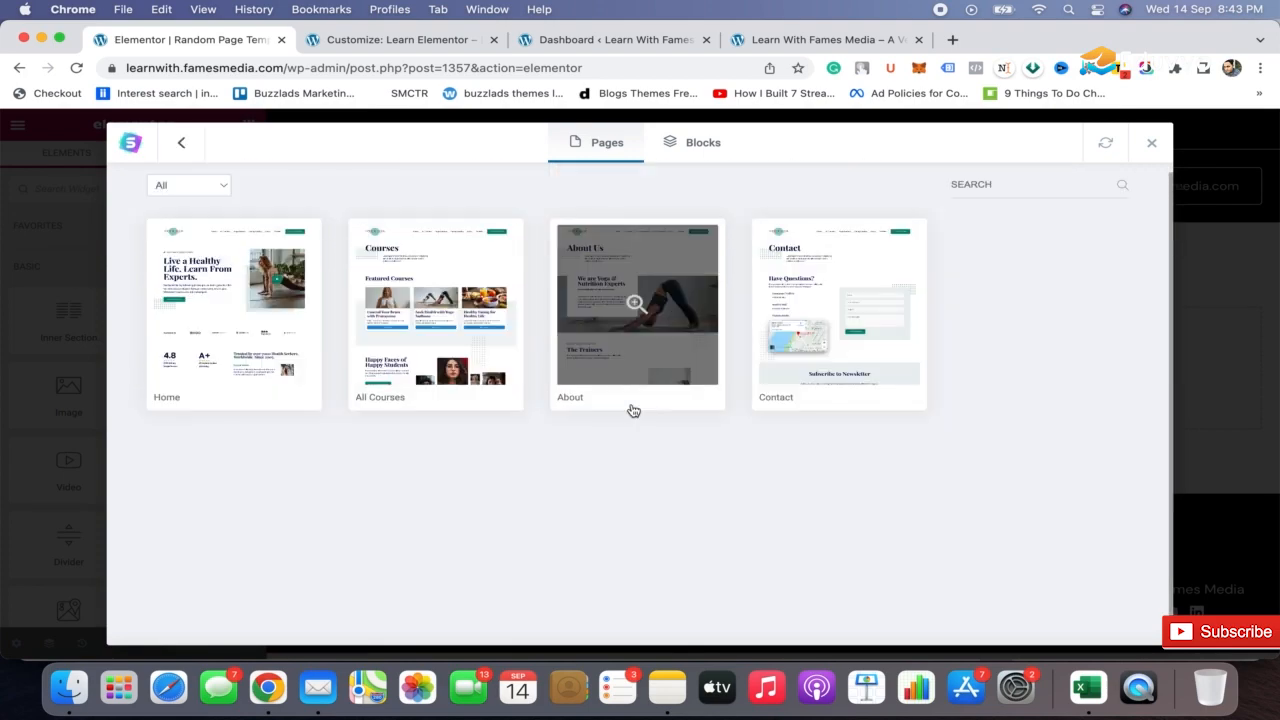
click(233, 307)
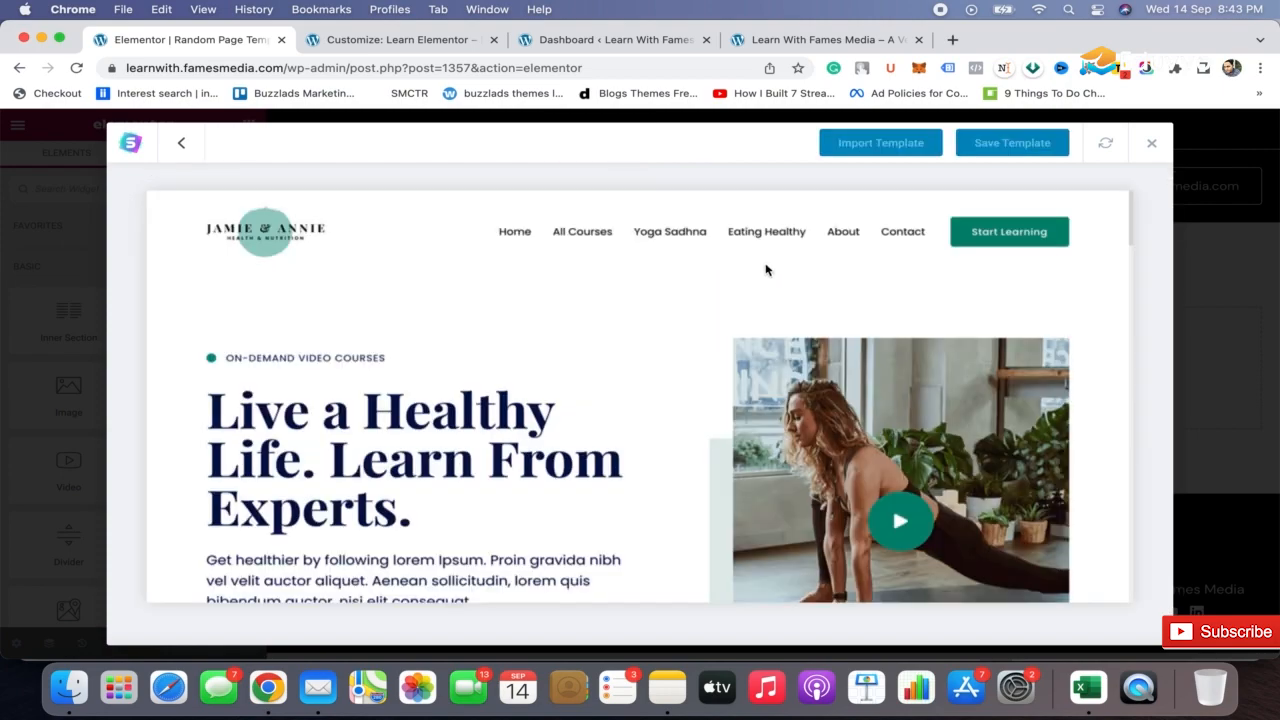
scroll(678, 340, down, 15)
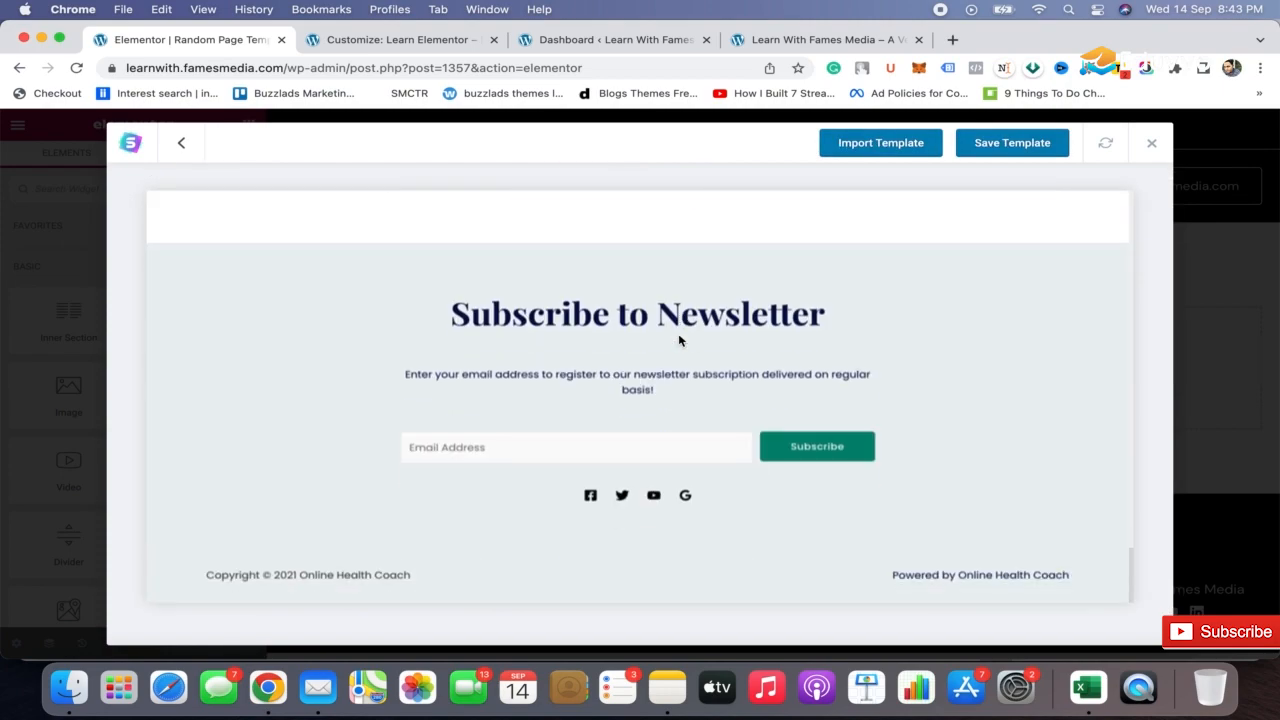
scroll(678, 340, up, 15)
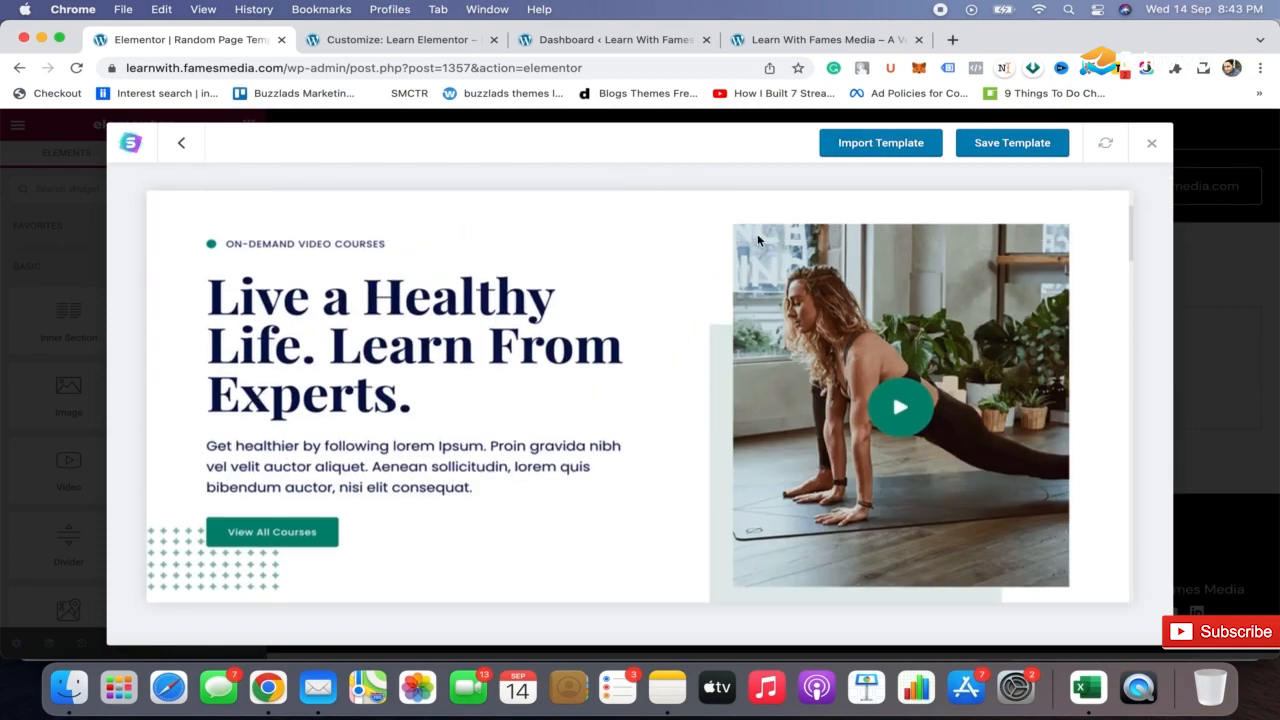
click(876, 145)
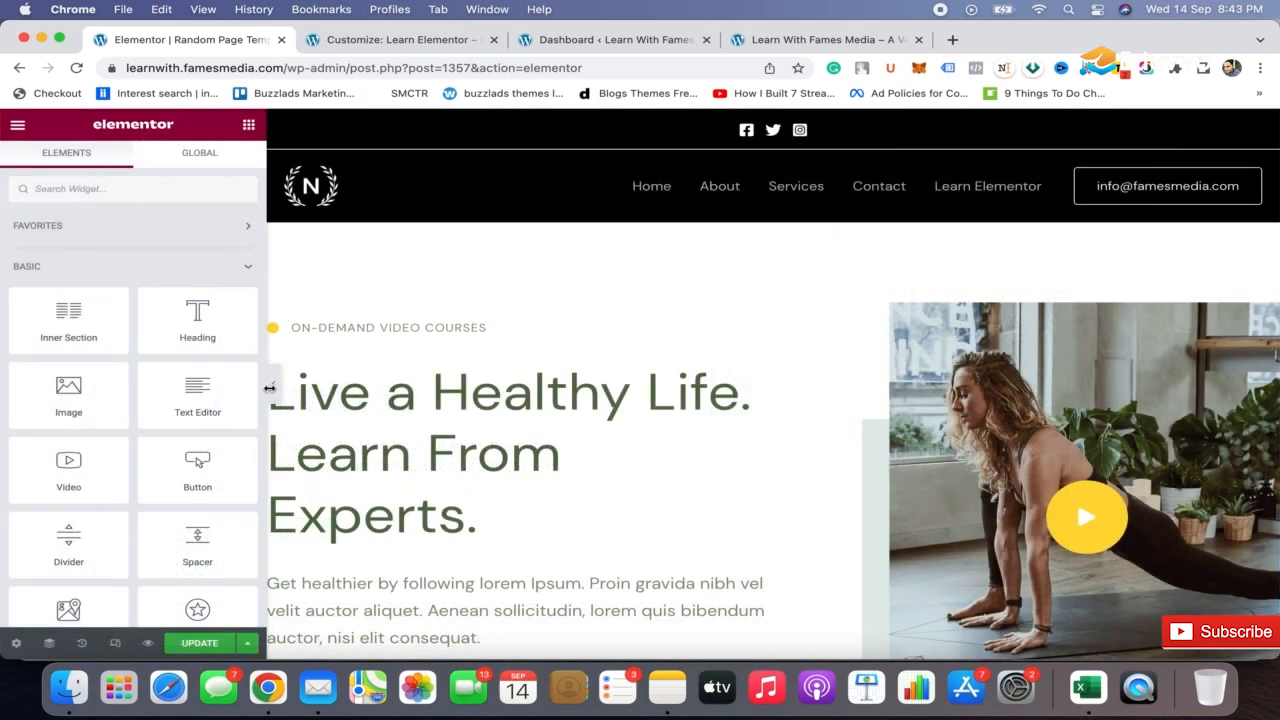
Hide the widget panel, examine the imported page from header to footer, and bring the panel back
click(272, 384)
scroll(677, 402, down, 3)
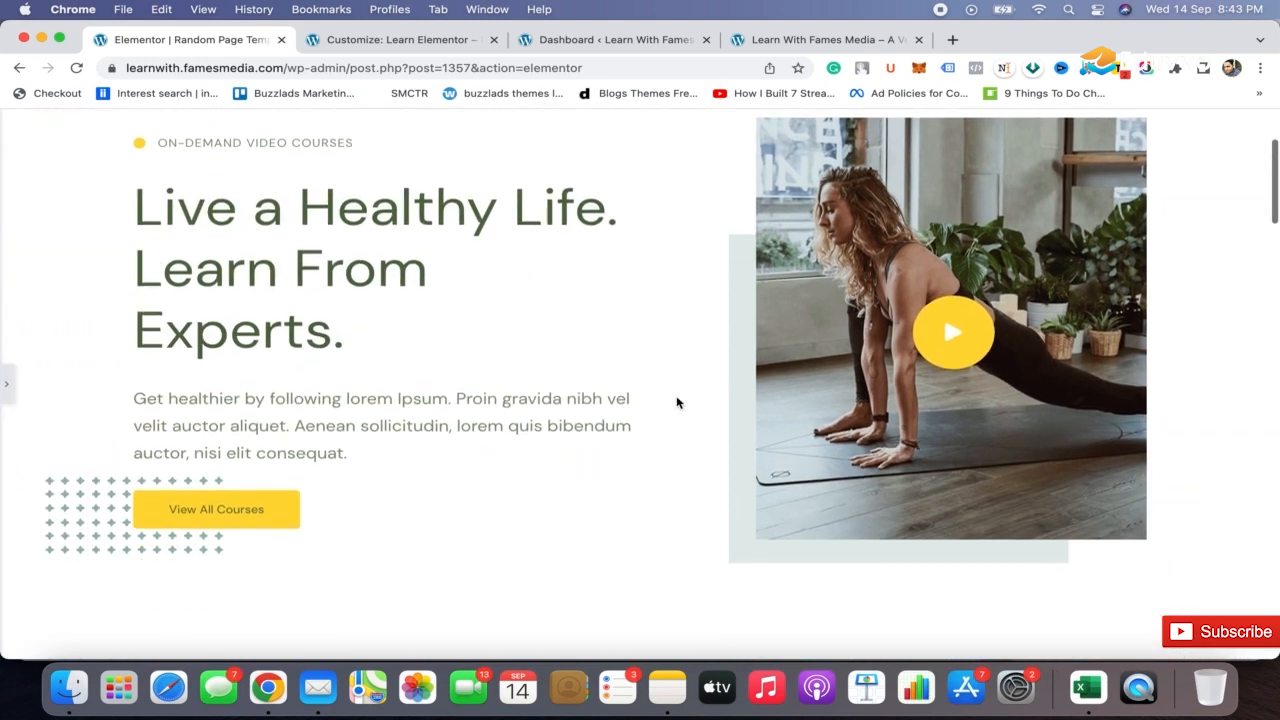
scroll(677, 402, up, 3)
scroll(677, 402, down, 3)
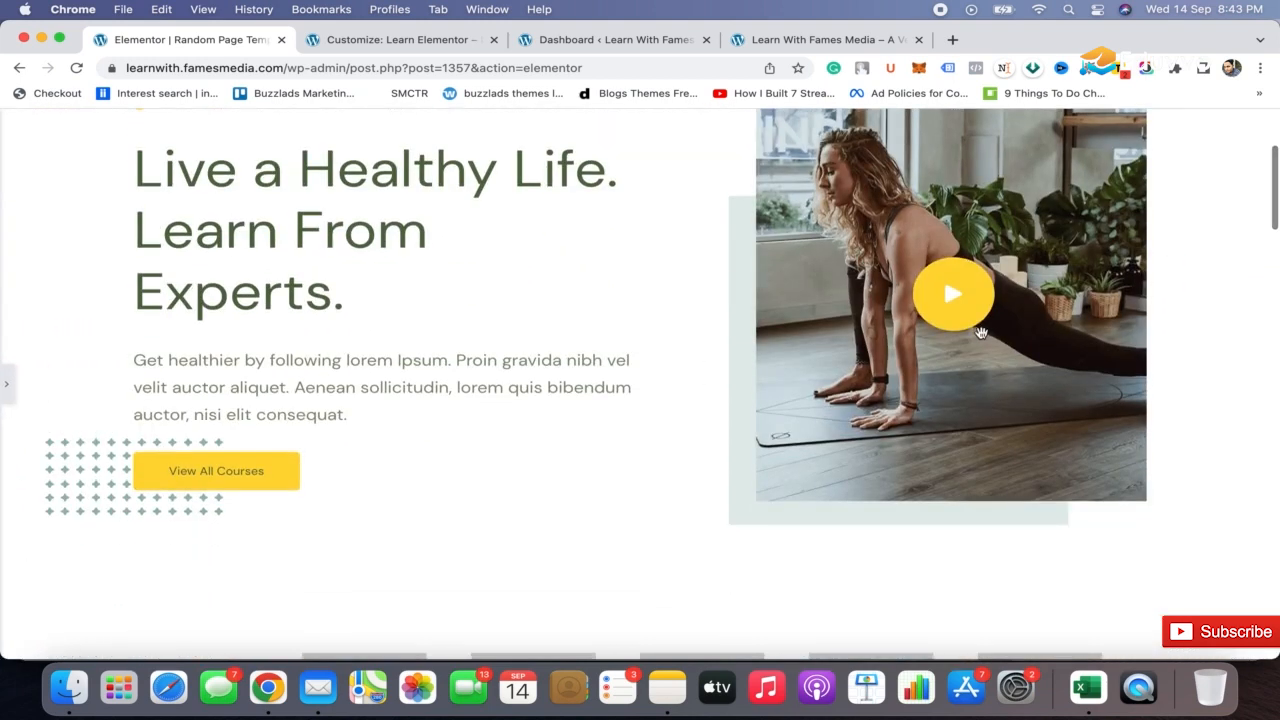
scroll(675, 245, up, 3)
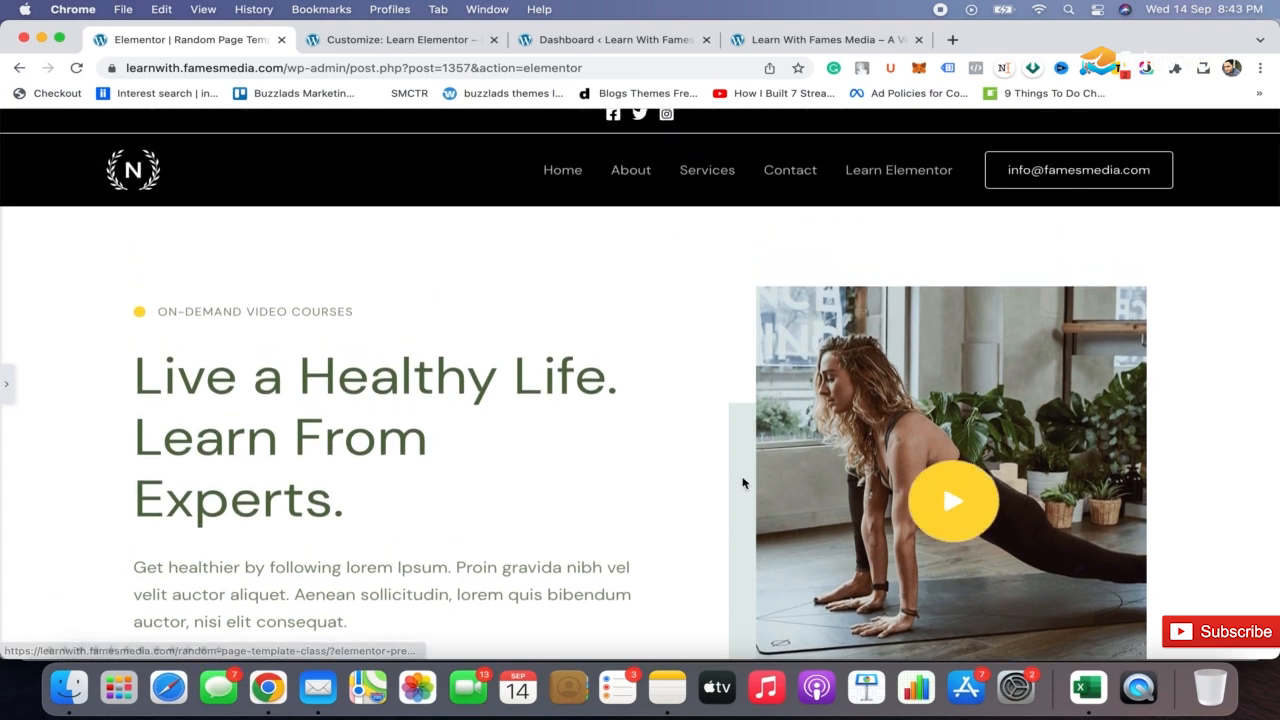
scroll(720, 406, down, 2)
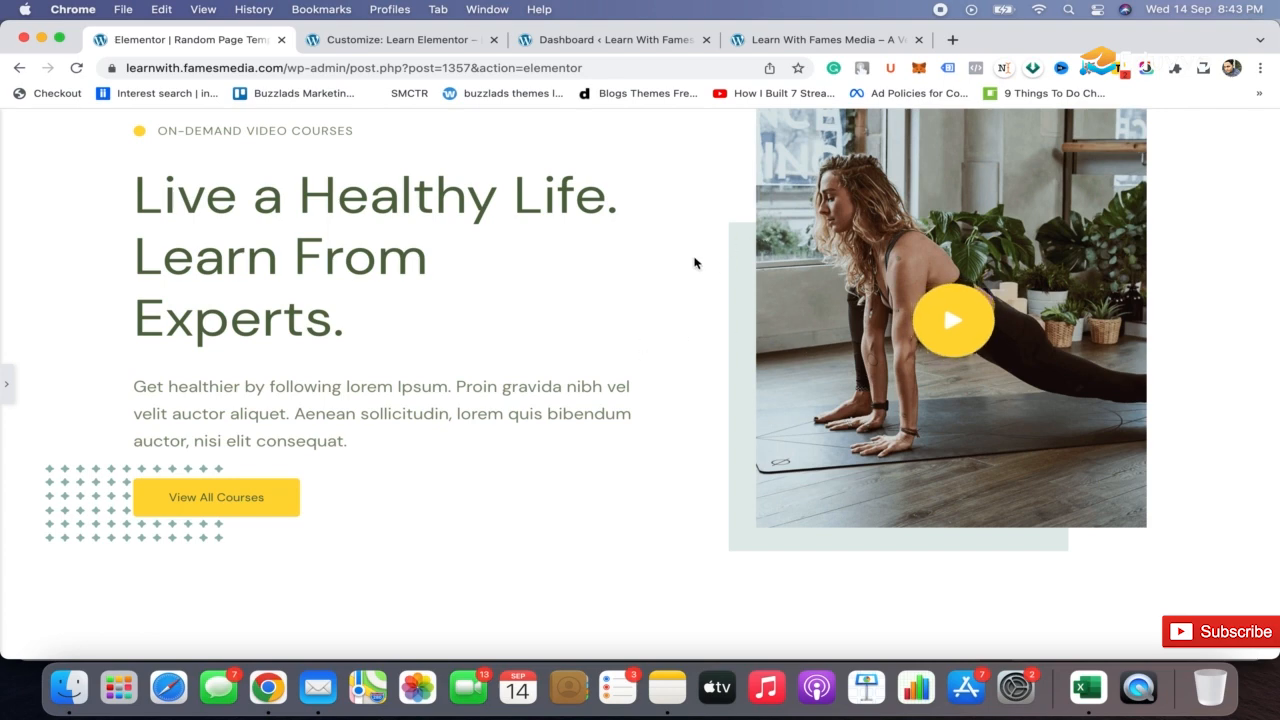
scroll(695, 263, up, 1)
scroll(695, 263, down, 1)
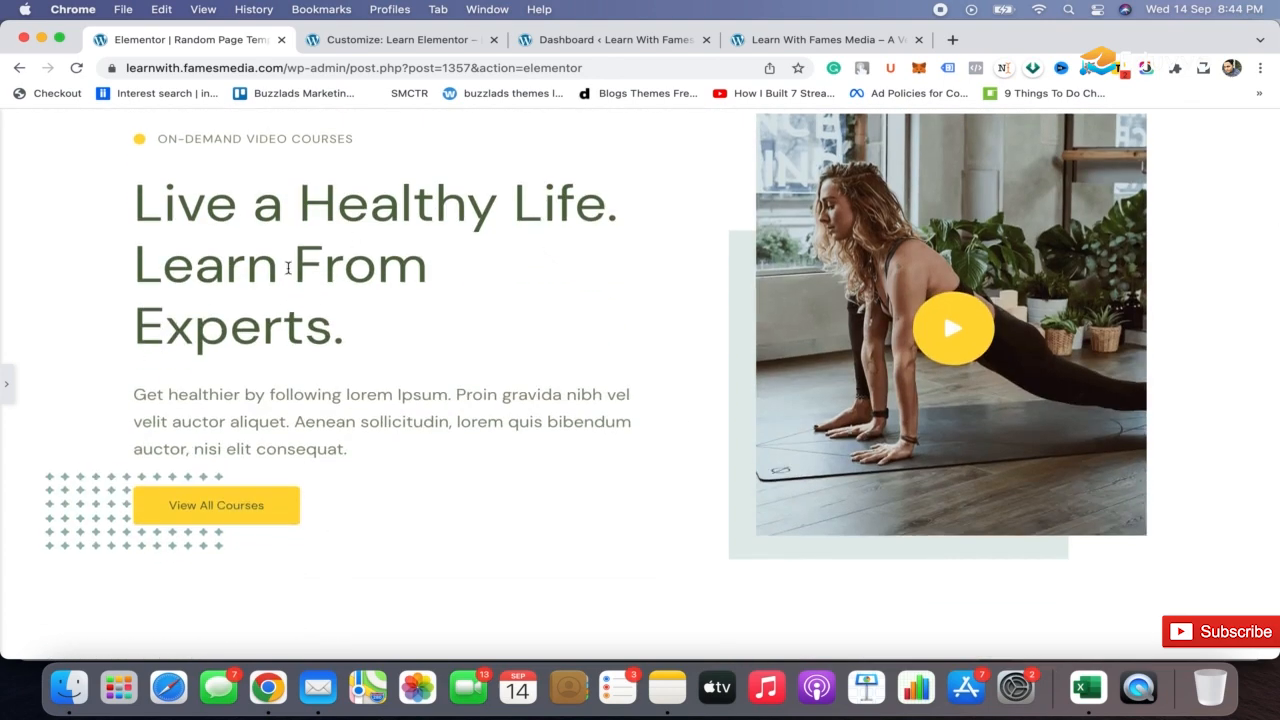
scroll(503, 447, down, 5)
scroll(503, 447, down, 3)
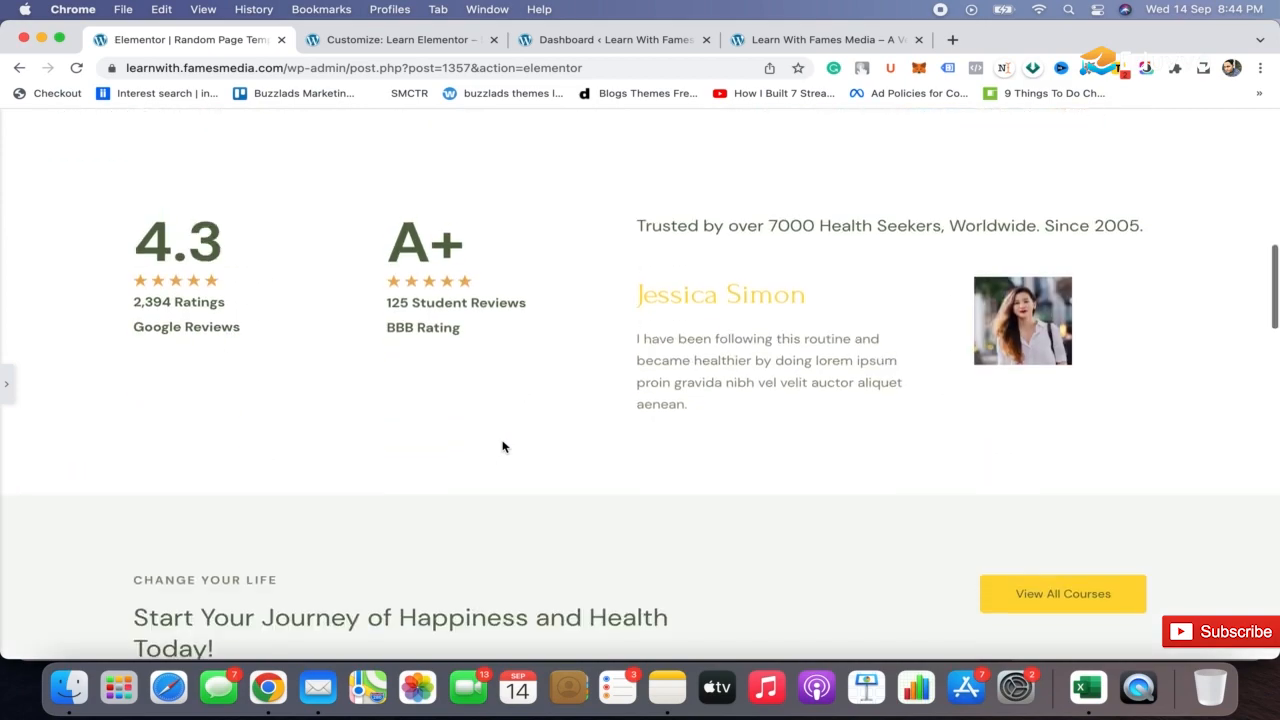
scroll(503, 447, down, 8)
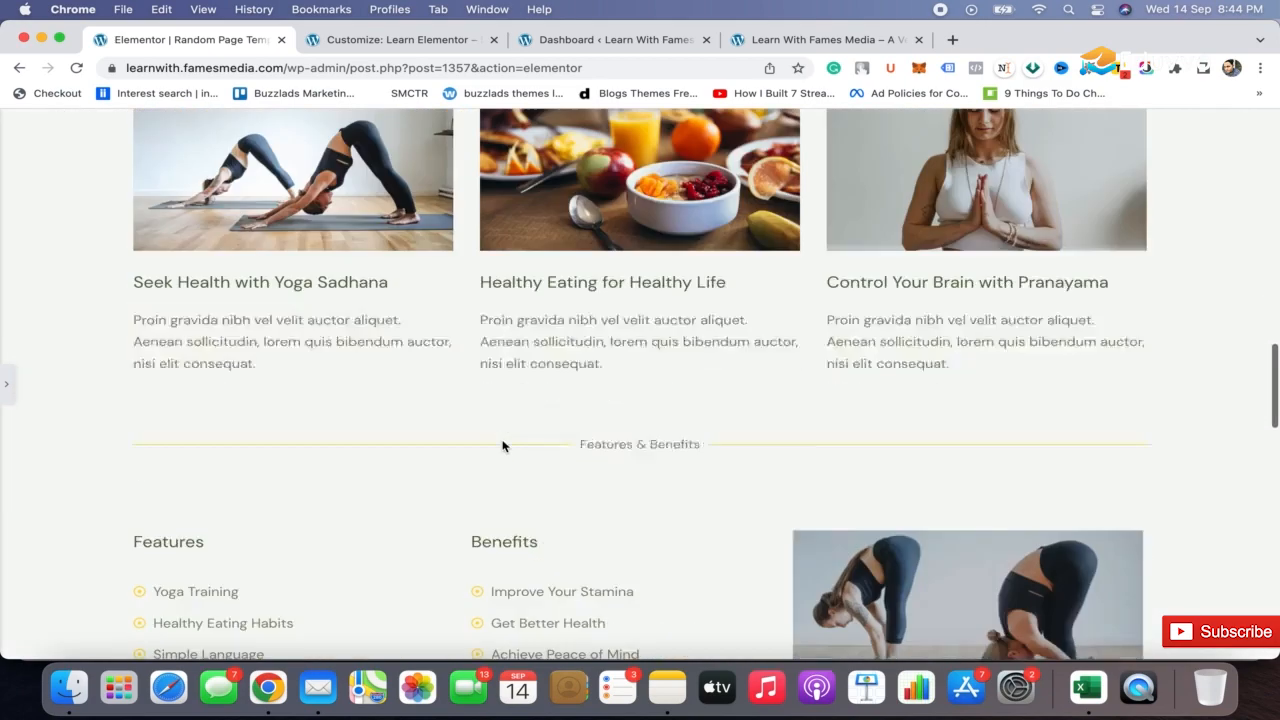
scroll(503, 447, down, 10)
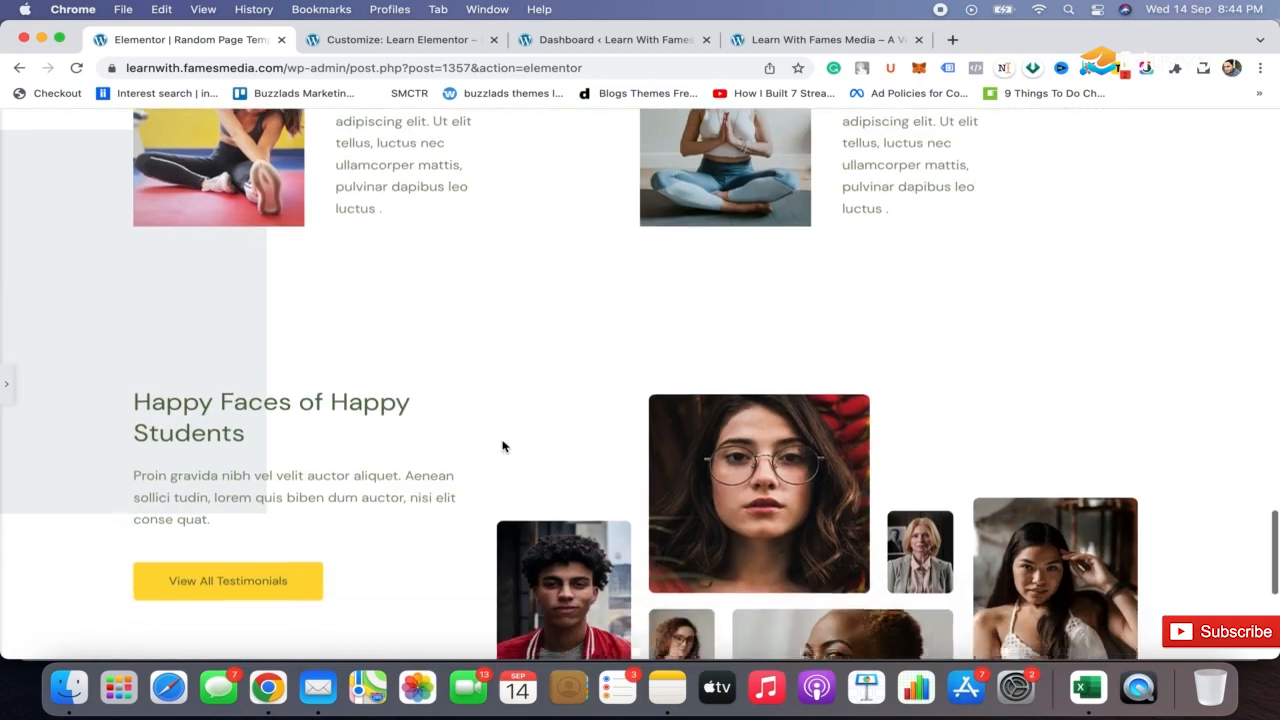
scroll(503, 447, up, 1)
scroll(503, 447, down, 1)
scroll(503, 447, up, 3)
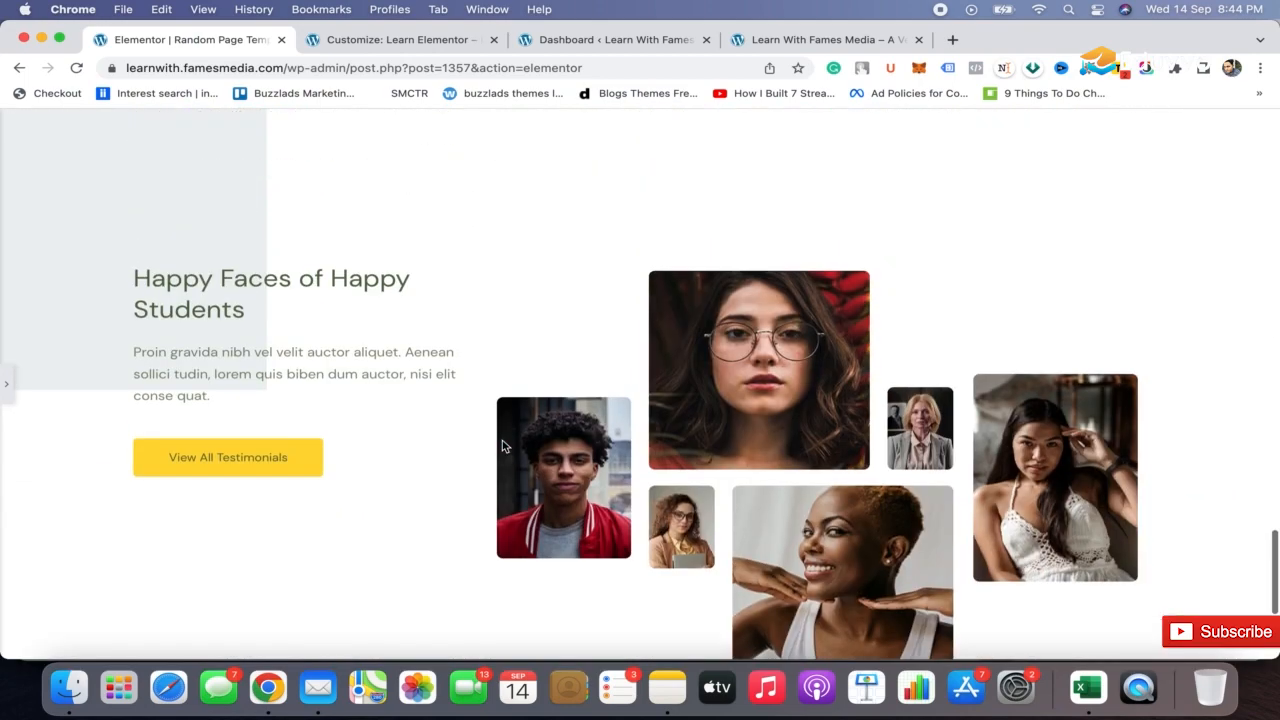
scroll(503, 447, down, 2)
scroll(503, 447, down, 2)
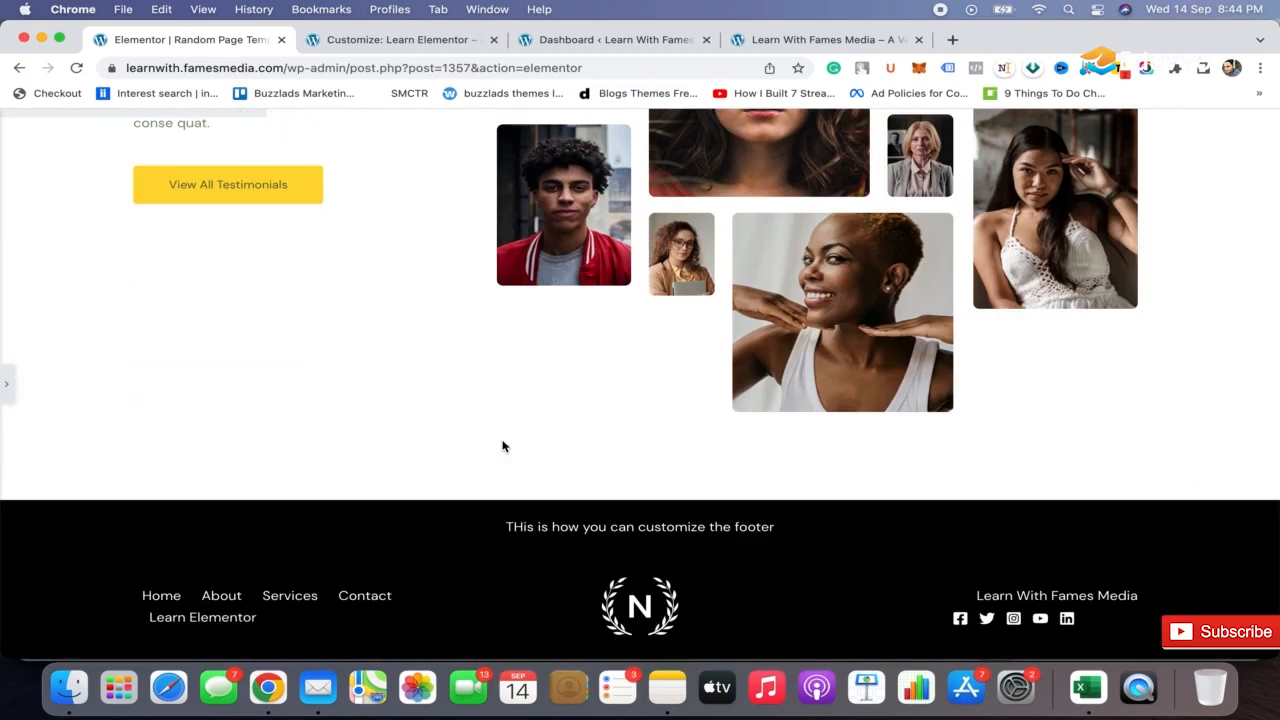
scroll(503, 447, up, 15)
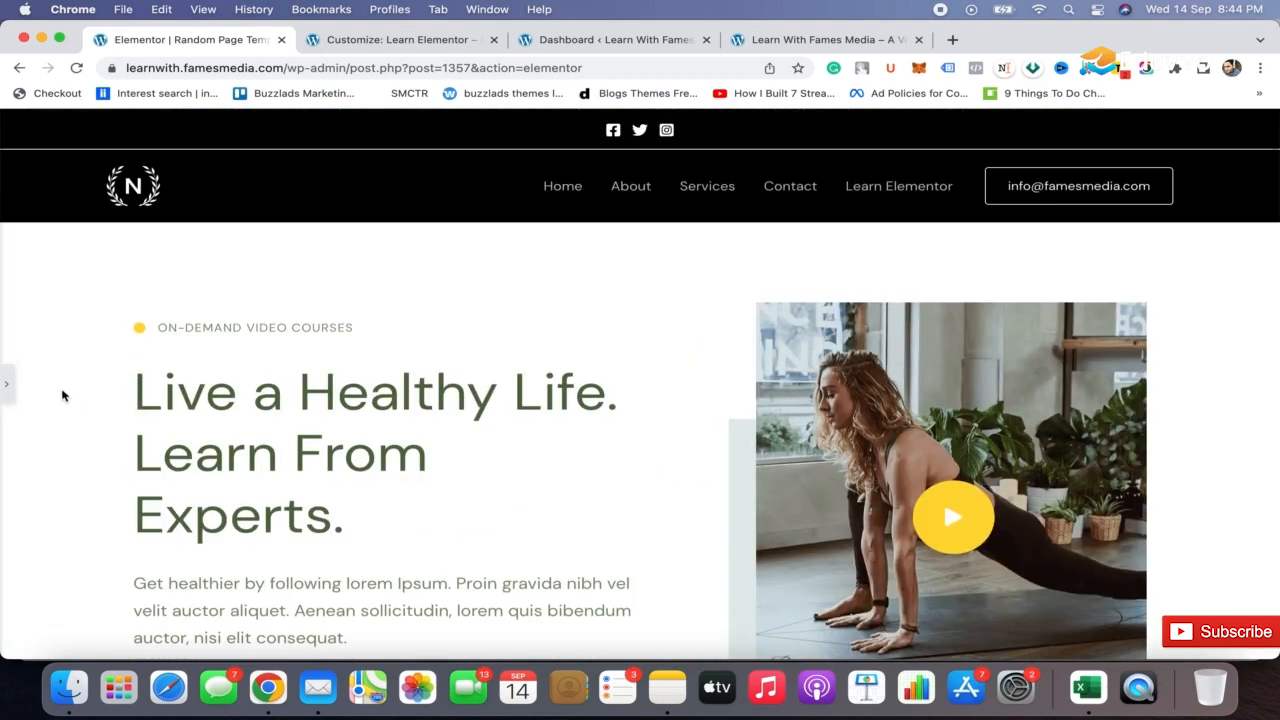
click(6, 384)
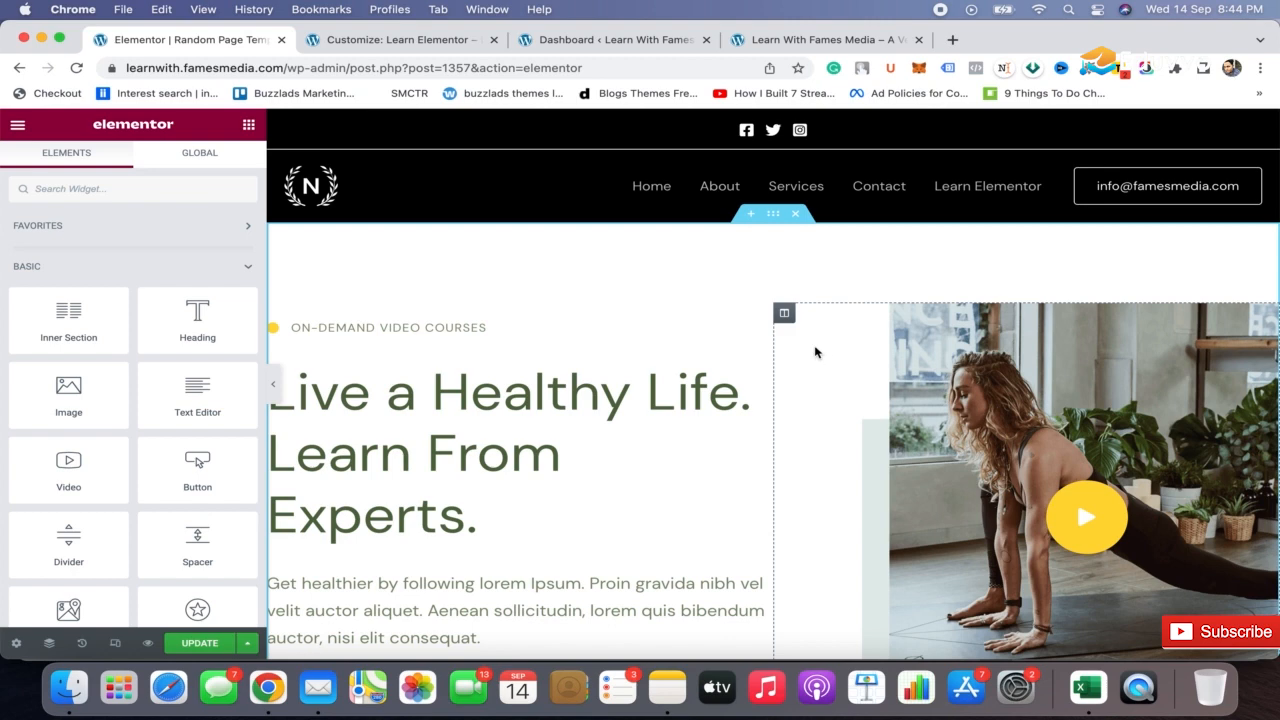
Replace the main hero heading's text with "Here you just need to change the template!"
click(478, 515)
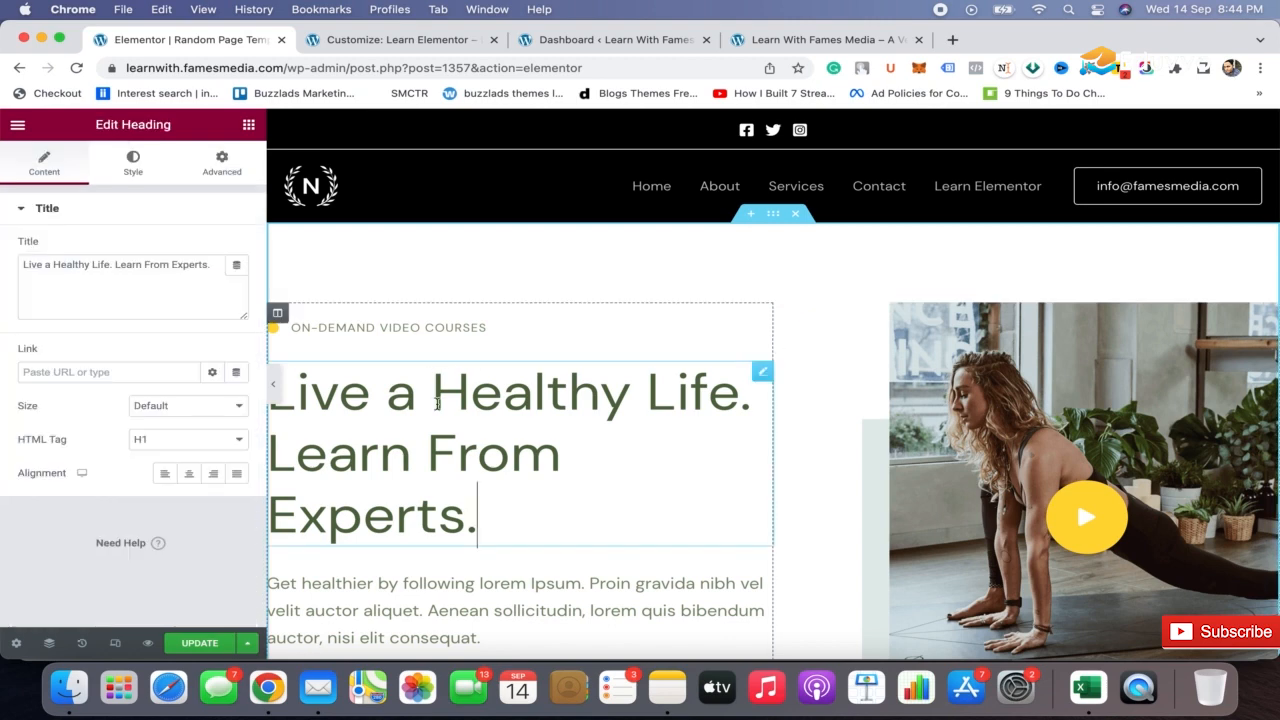
click(154, 310)
key(super+a)
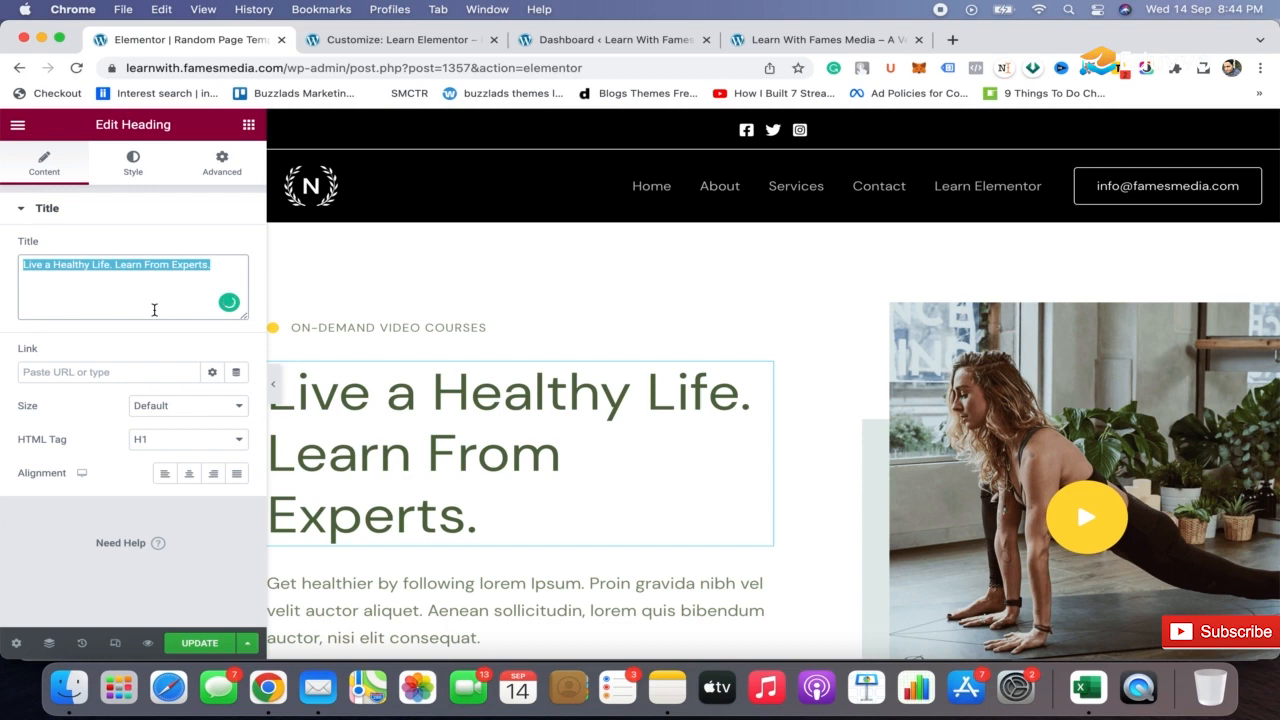
text(Here you)
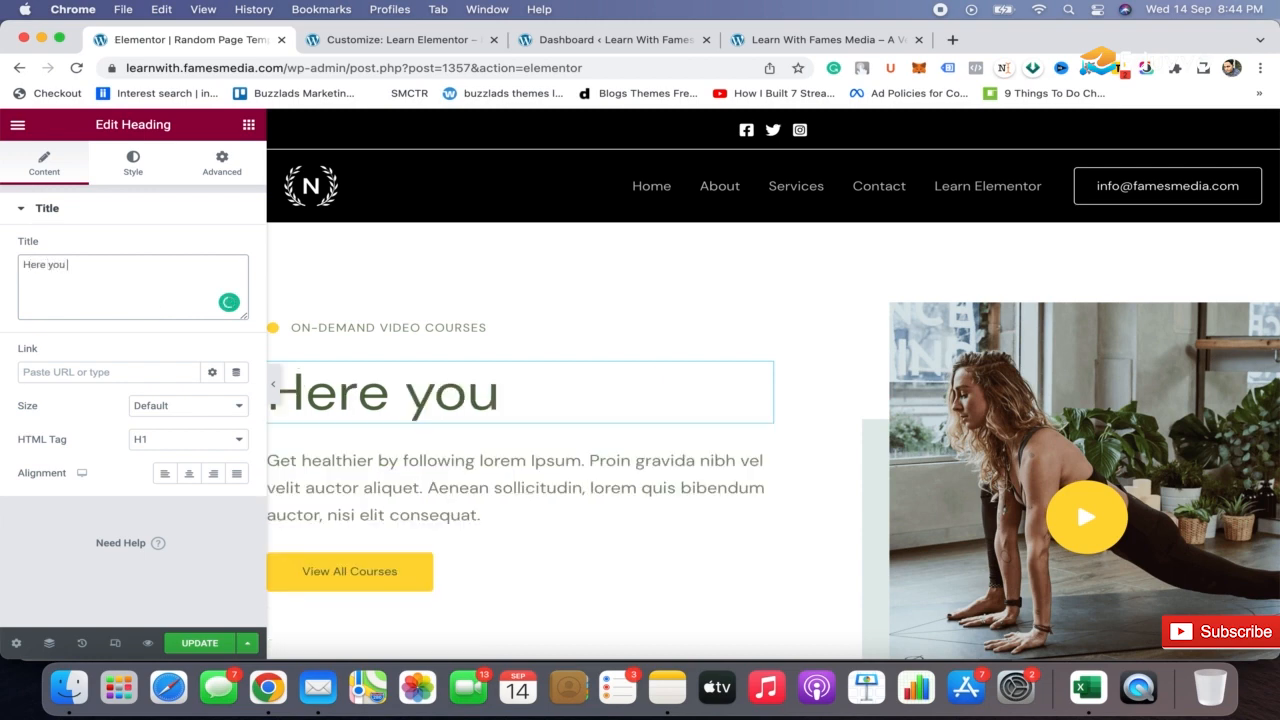
text( just need tp)
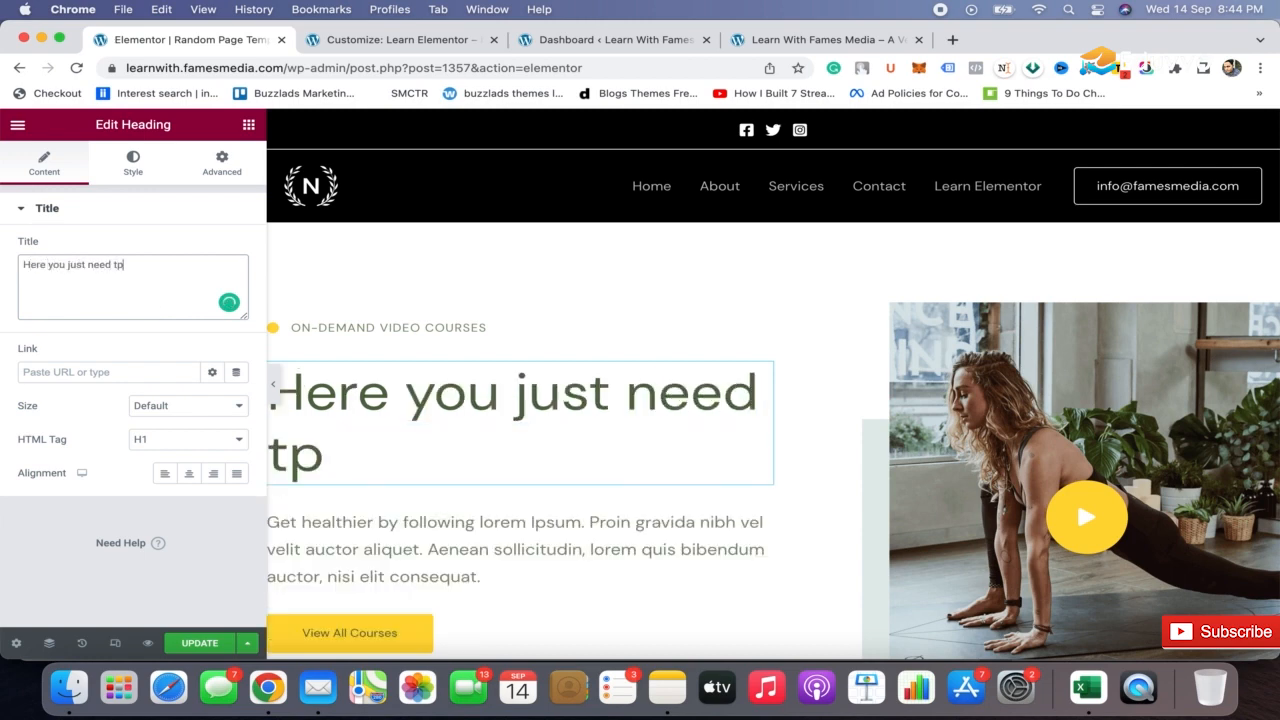
key(BackSpace)
text(o change th)
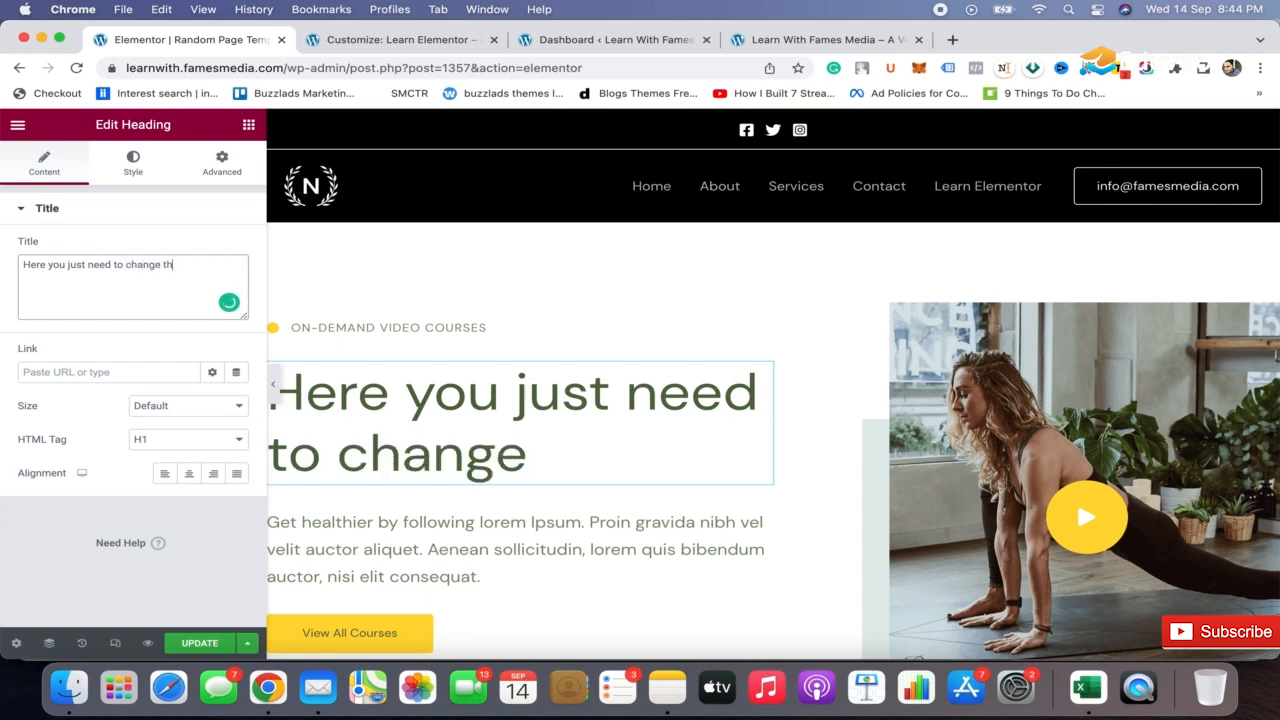
text(e )
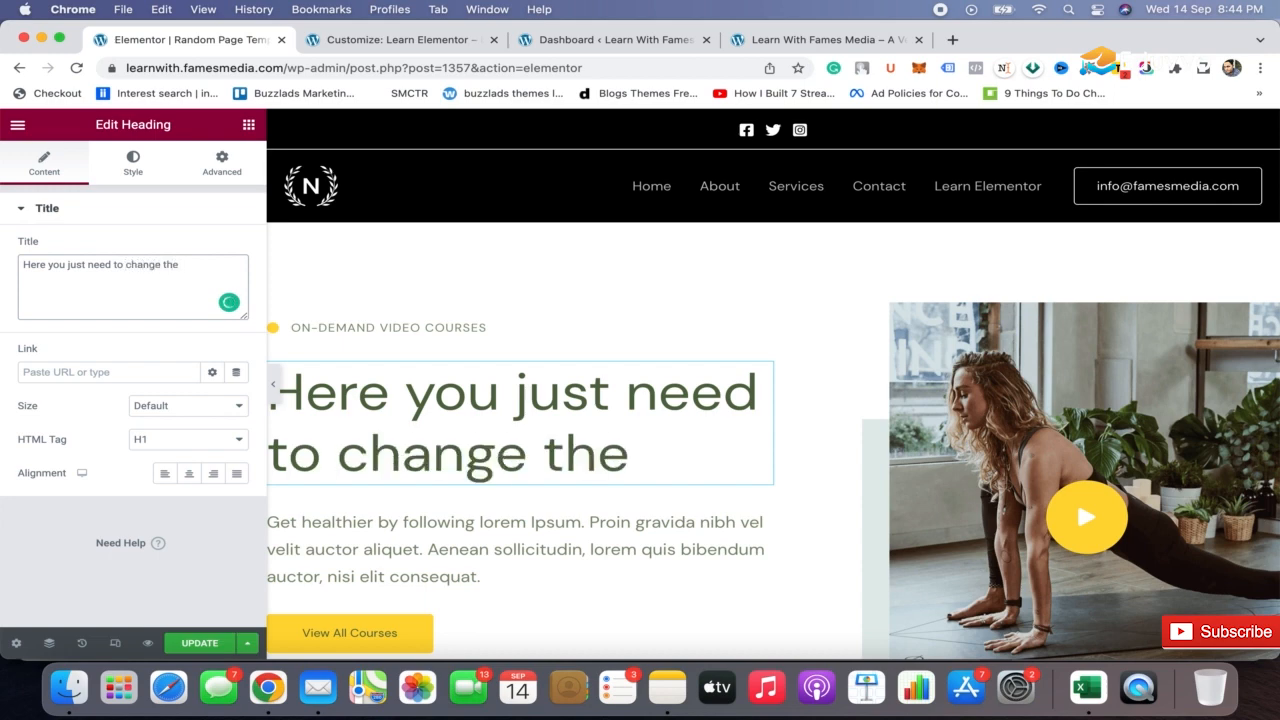
text(template)
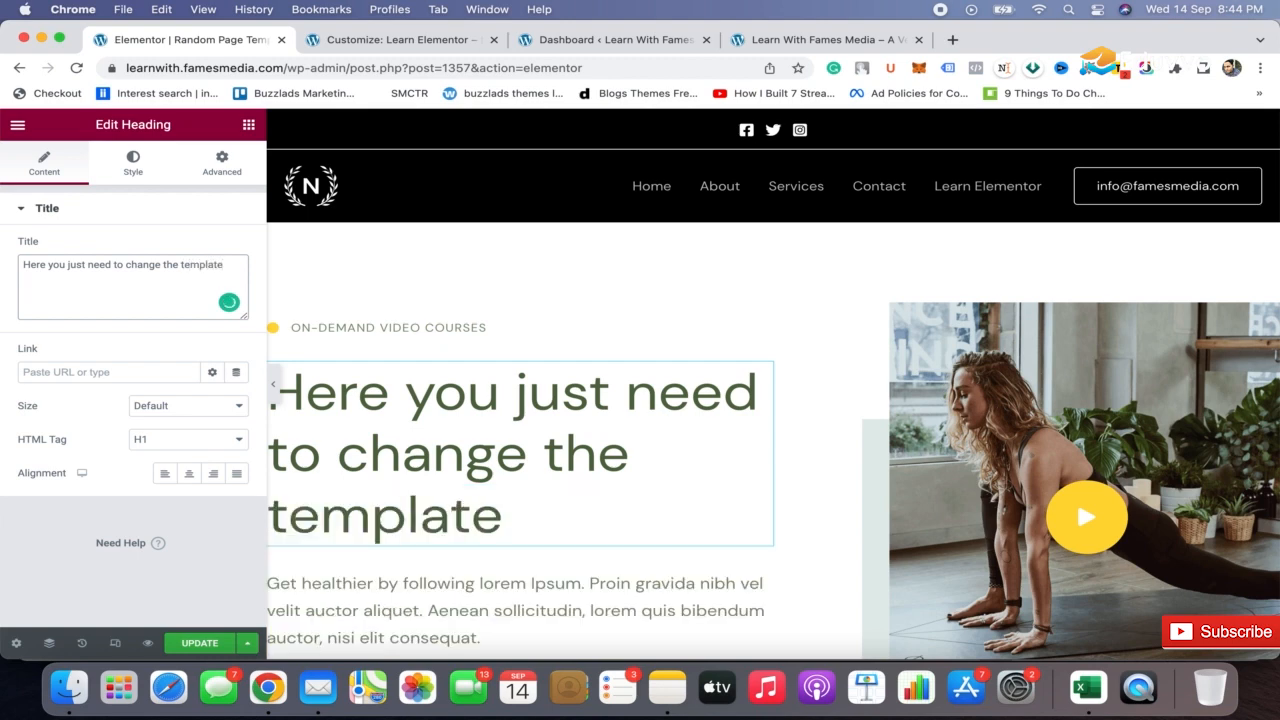
text(!)
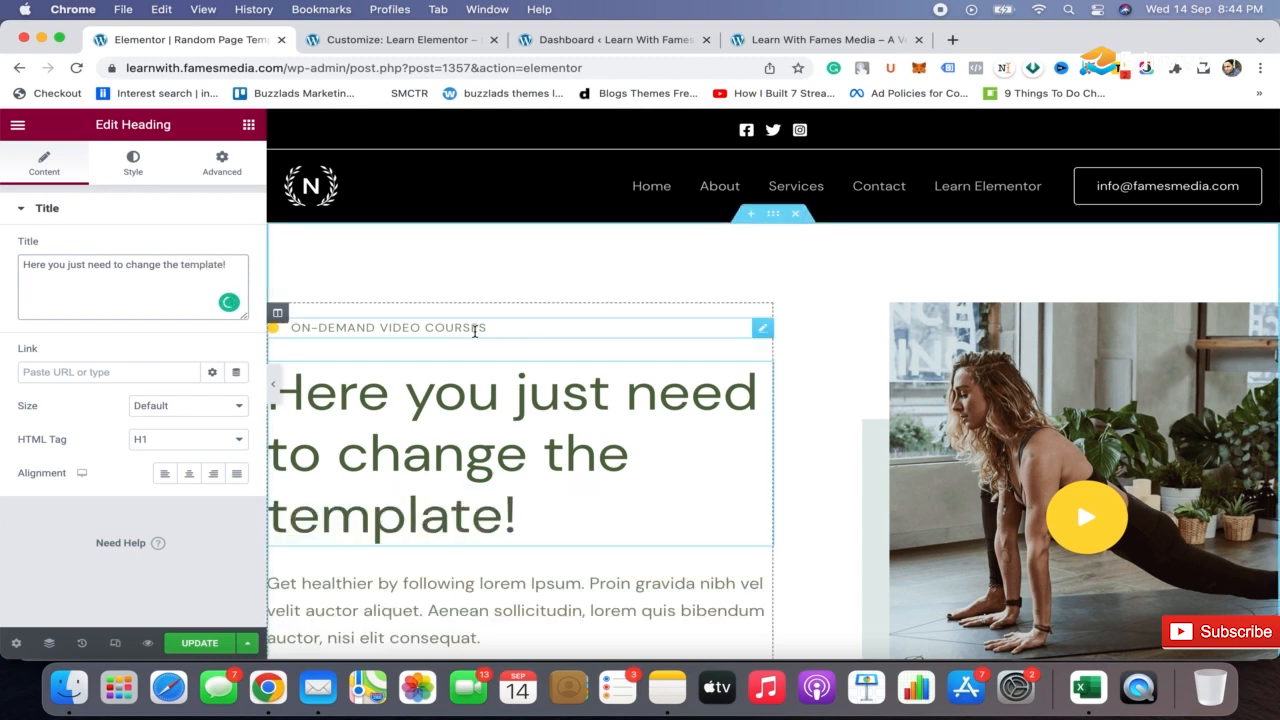
Replace the icon list item's text above the hero heading with "Learn with fames media!"
click(475, 331)
click(171, 306)
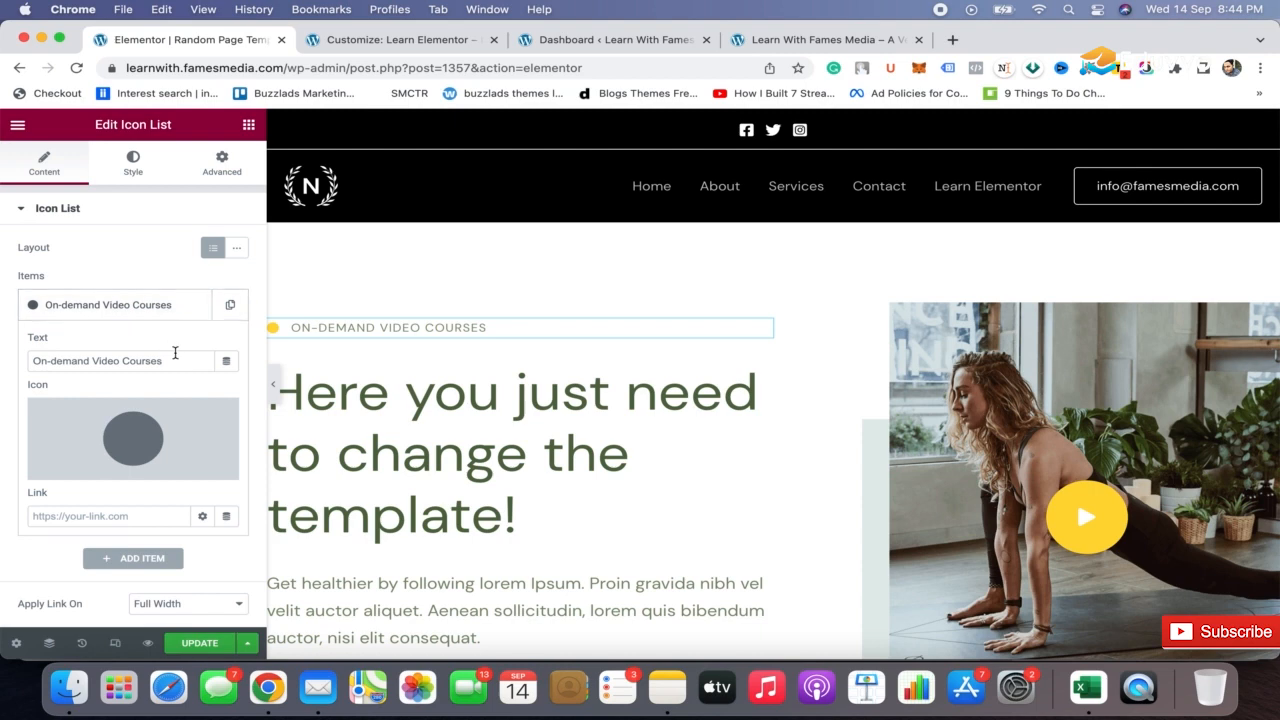
triple_click(175, 353)
text(Lea)
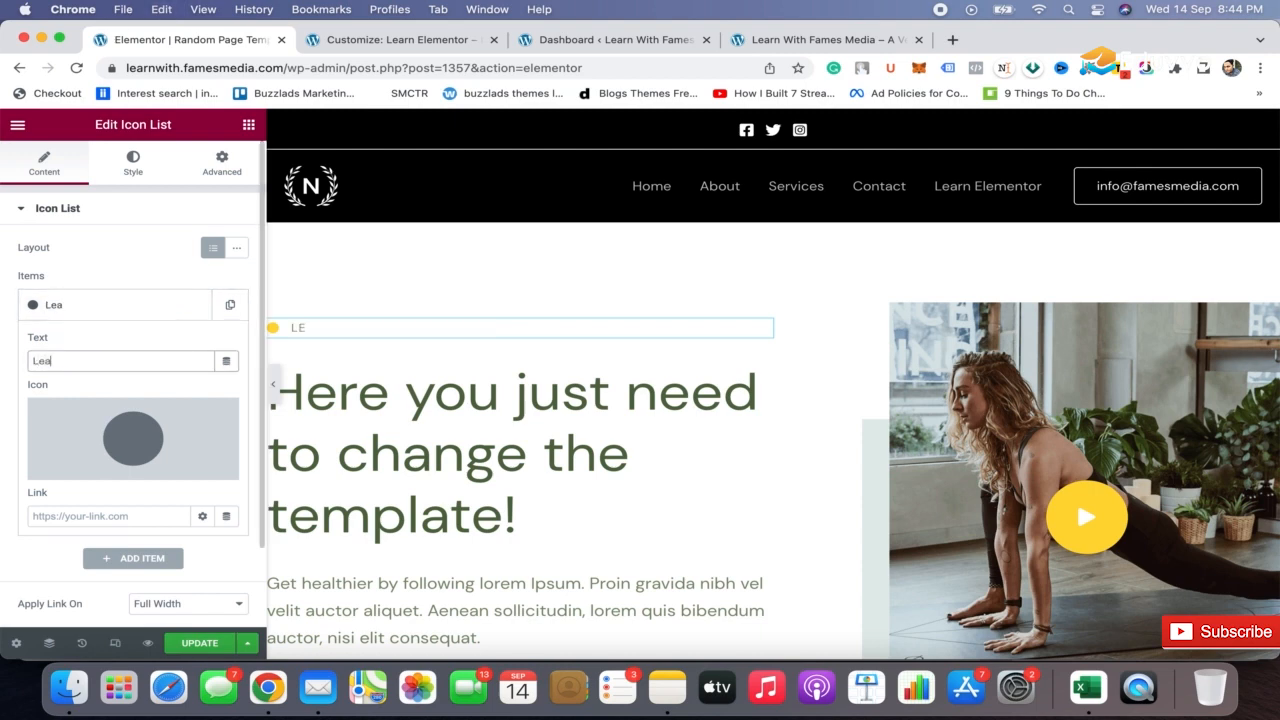
text(rn with fames media)
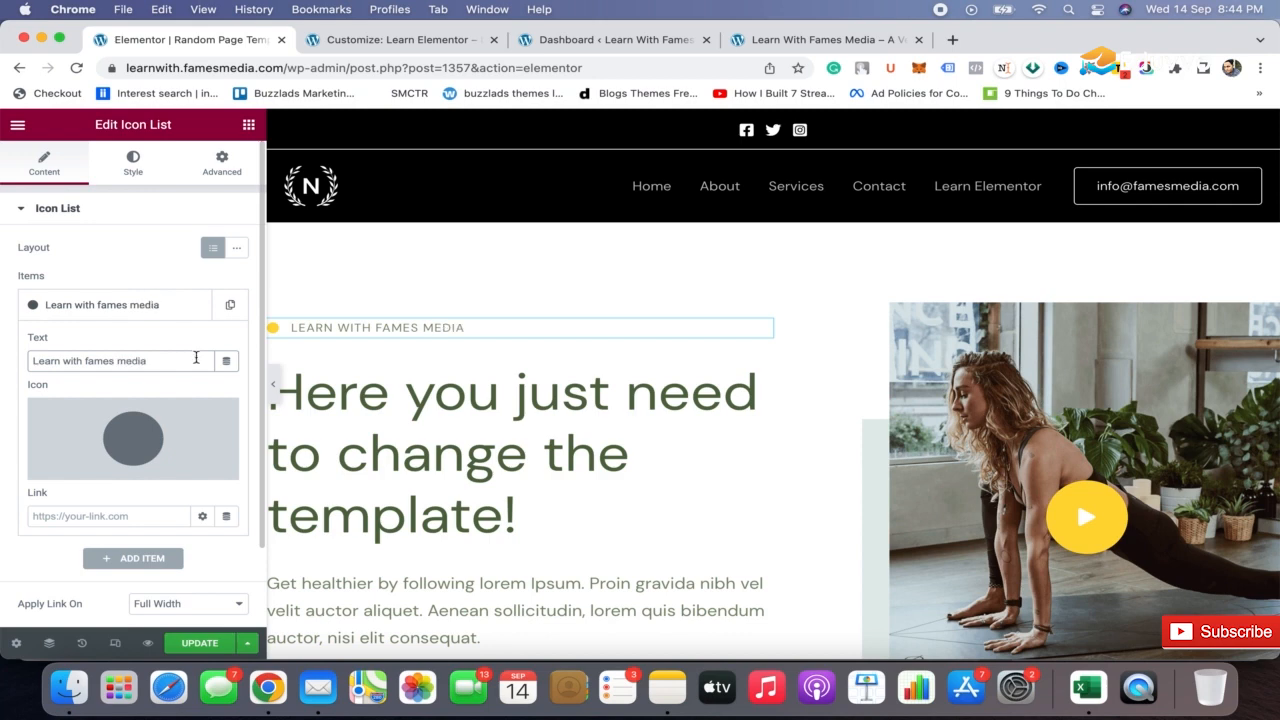
text(!)
Change the yellow hero button's text to "Book a free call!"
scroll(758, 423, down, 5)
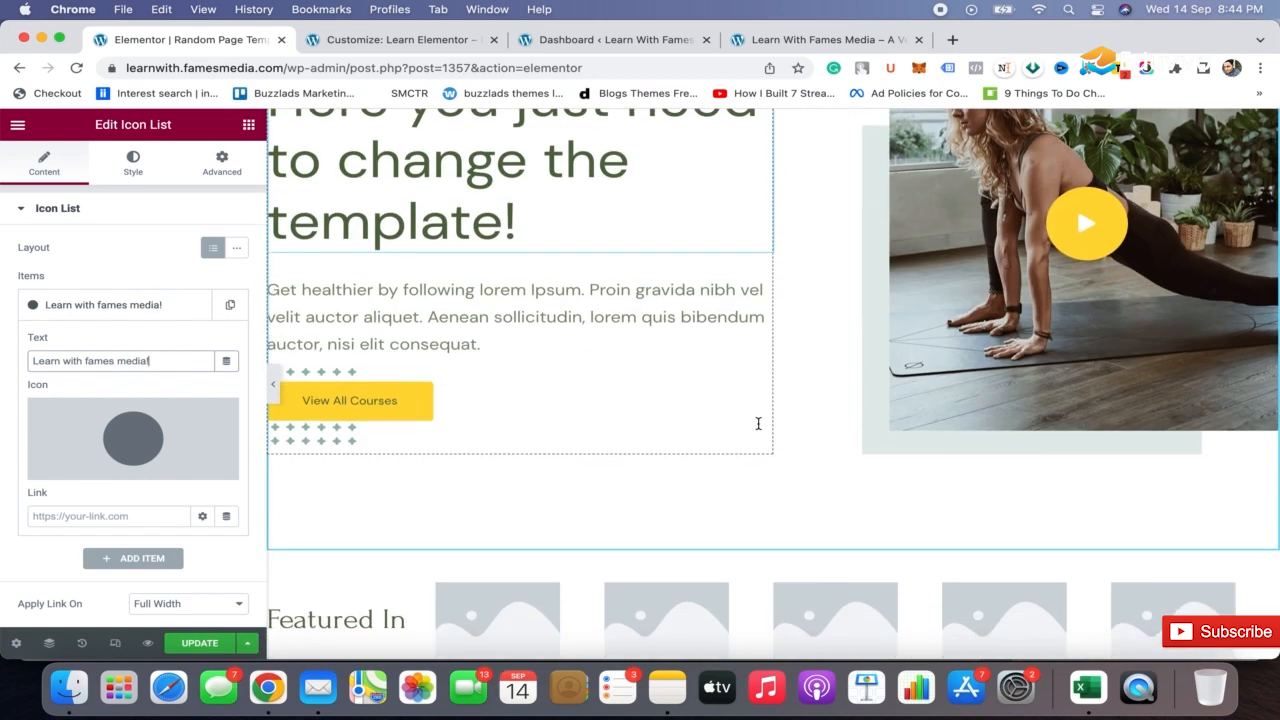
click(406, 391)
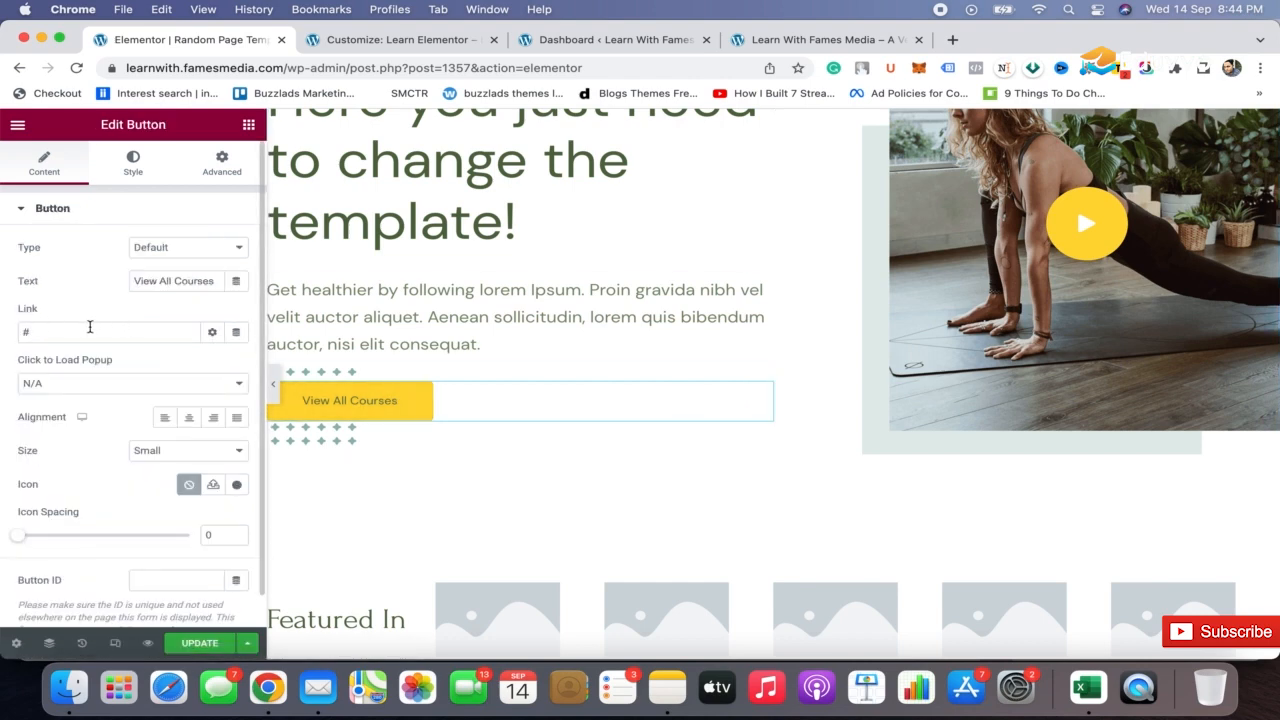
triple_click(172, 280)
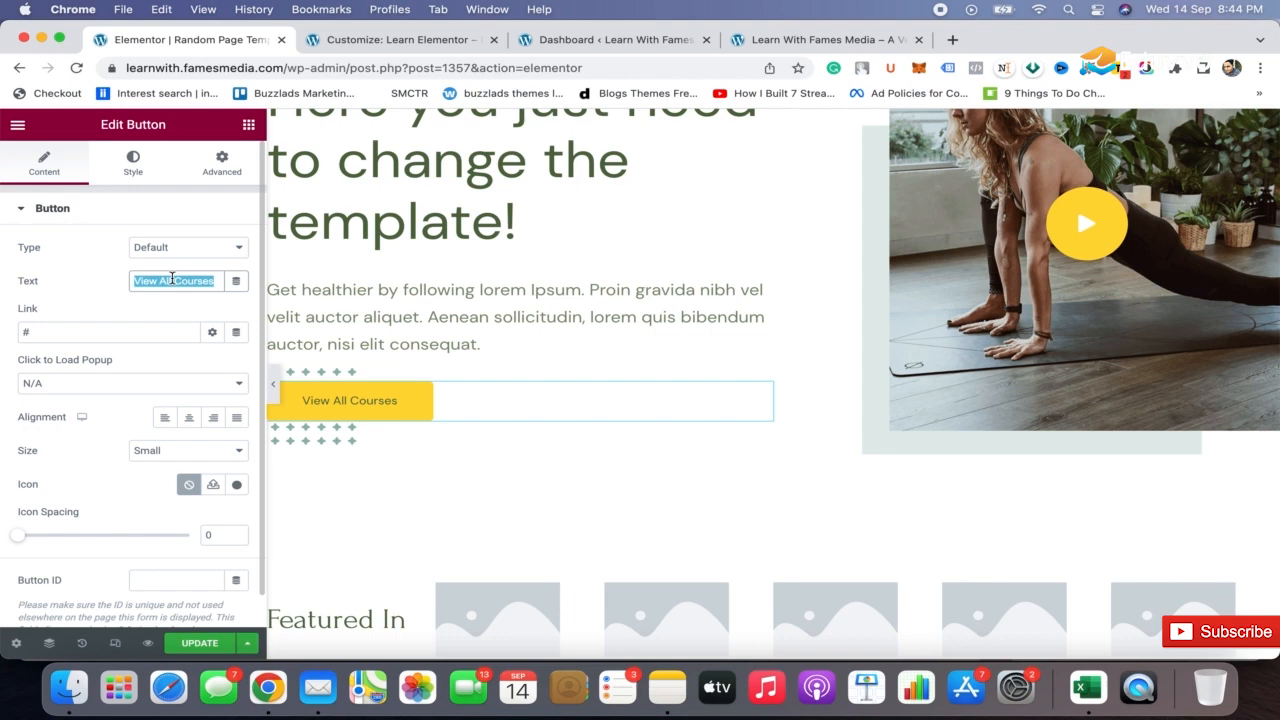
text(Book a)
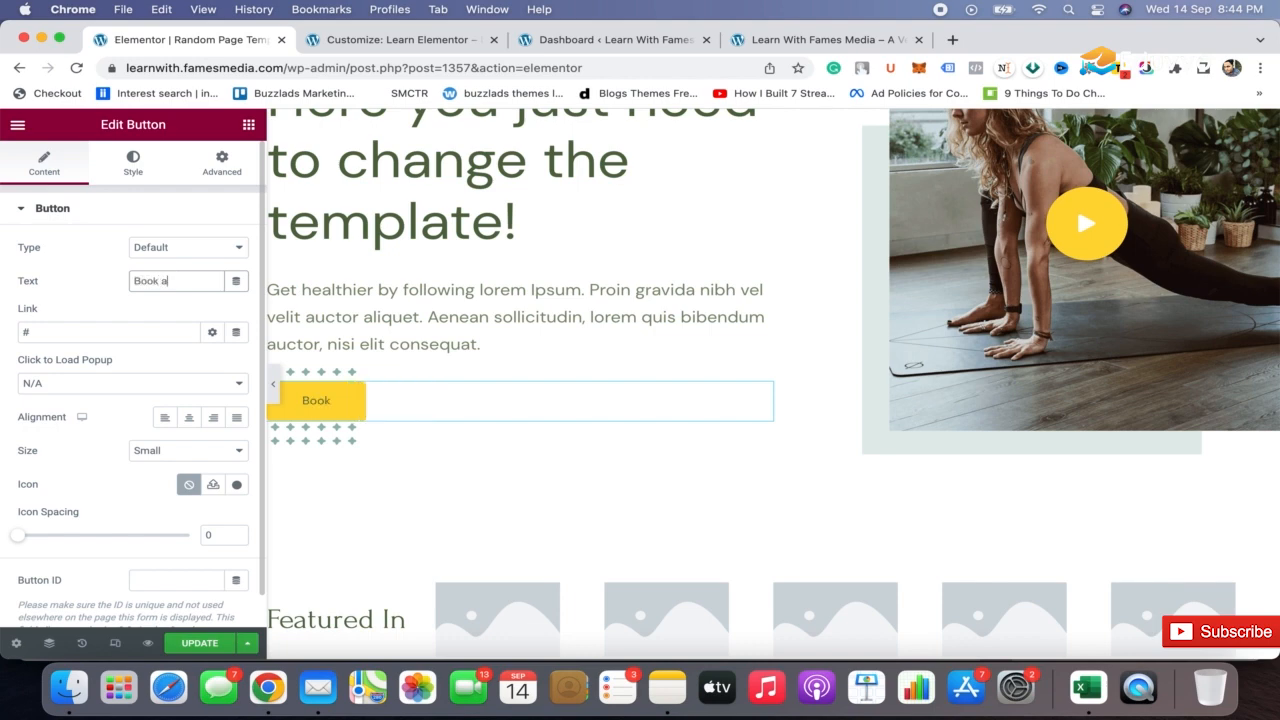
text( free call!)
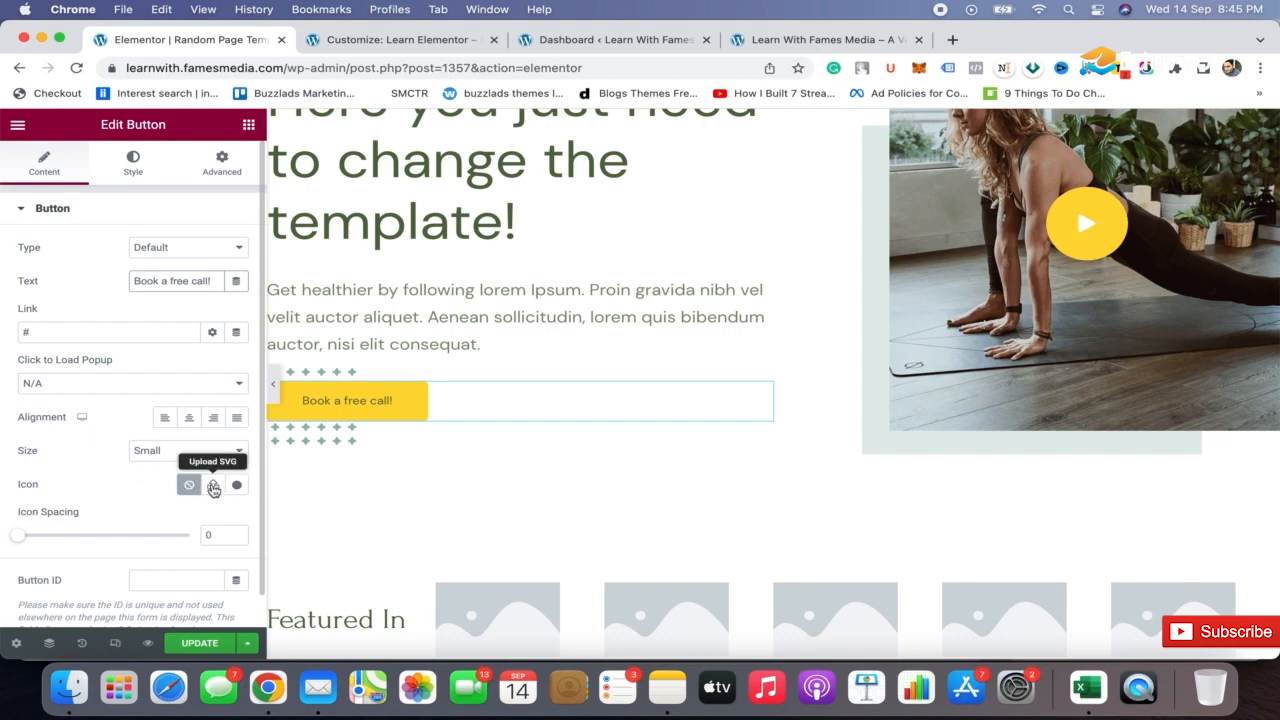
Enable unfiltered file uploads and insert the white N wreath logo from the media library as the button's SVG icon
click(213, 486)
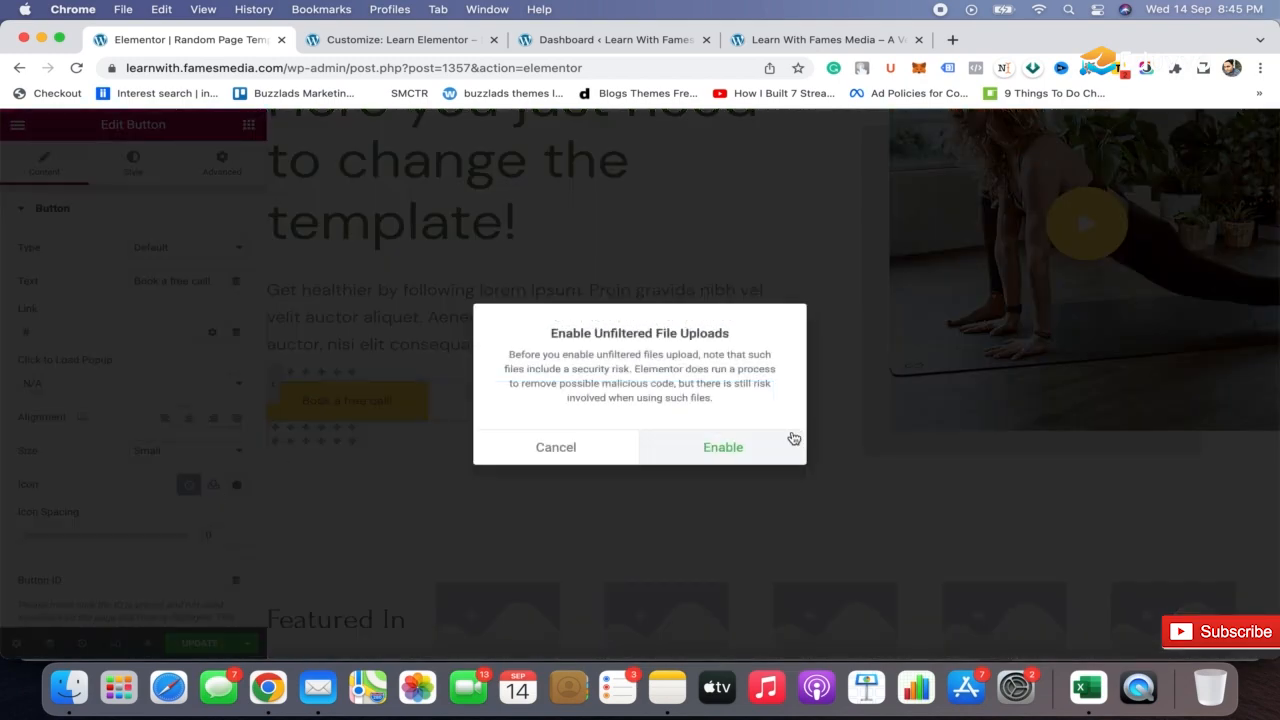
click(724, 450)
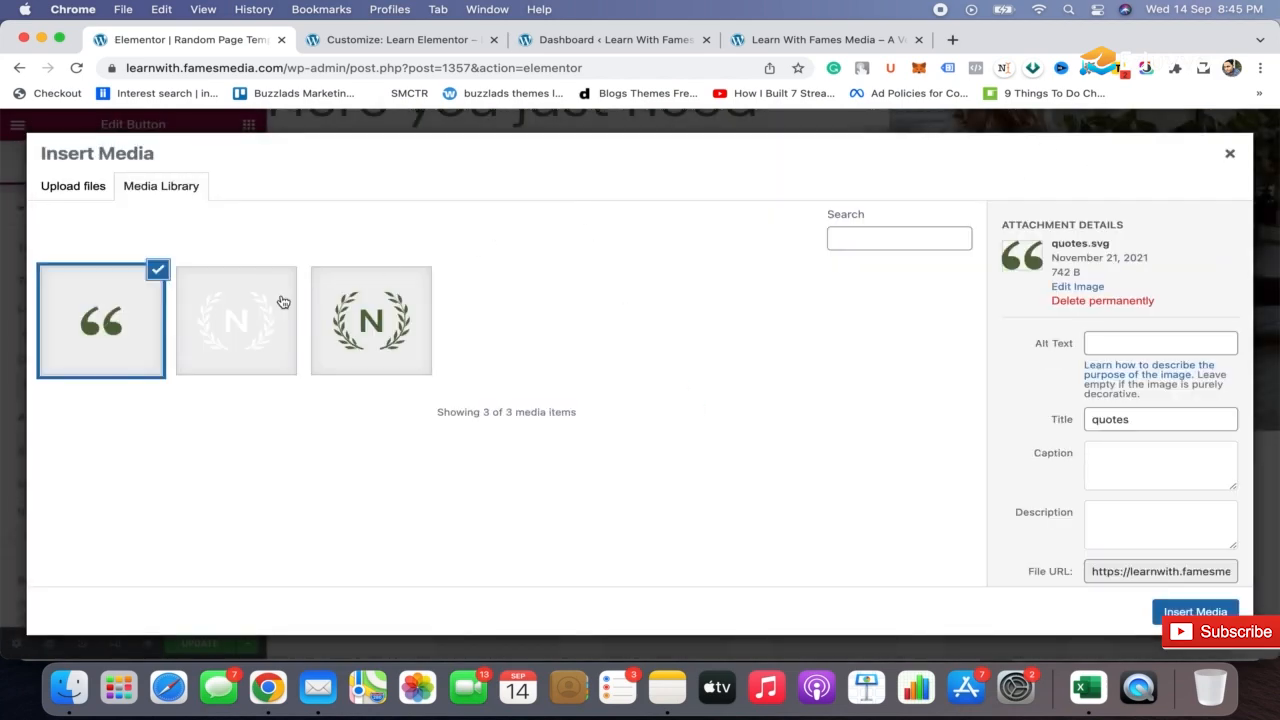
click(212, 320)
click(1195, 611)
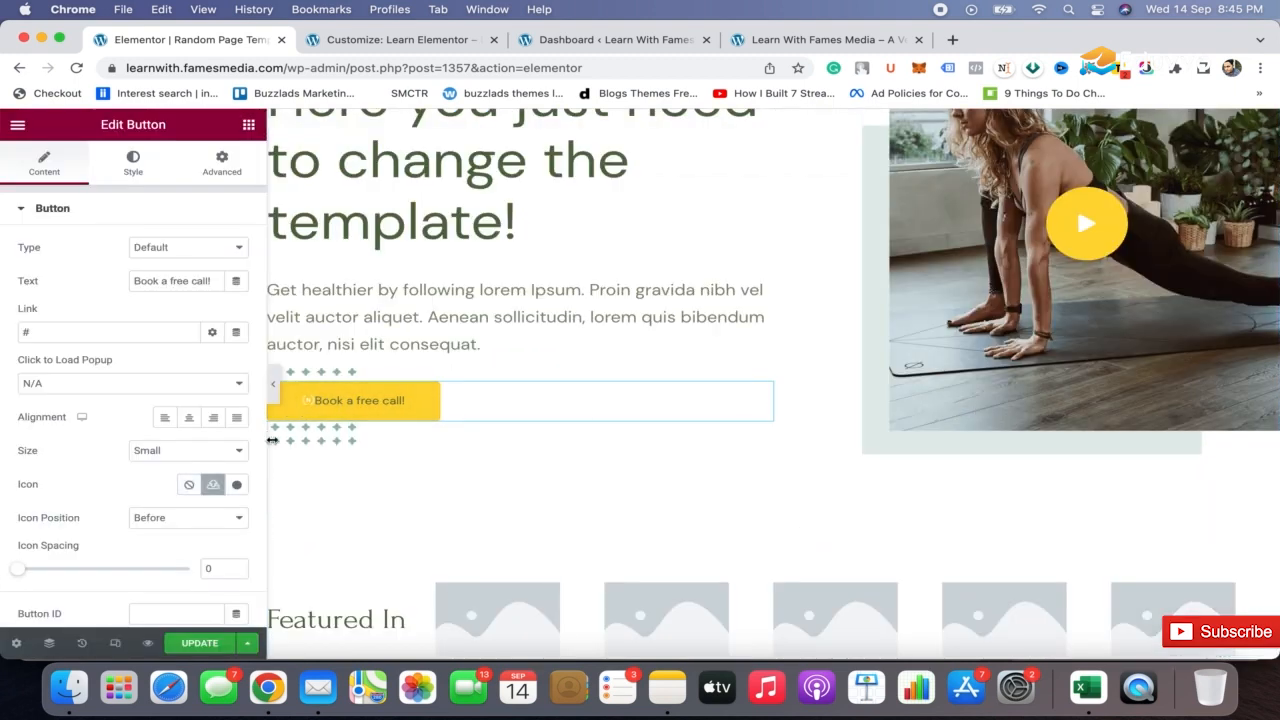
Insert the outlined bookmark from the icon library as the button's icon and set its icon spacing to 11
click(236, 487)
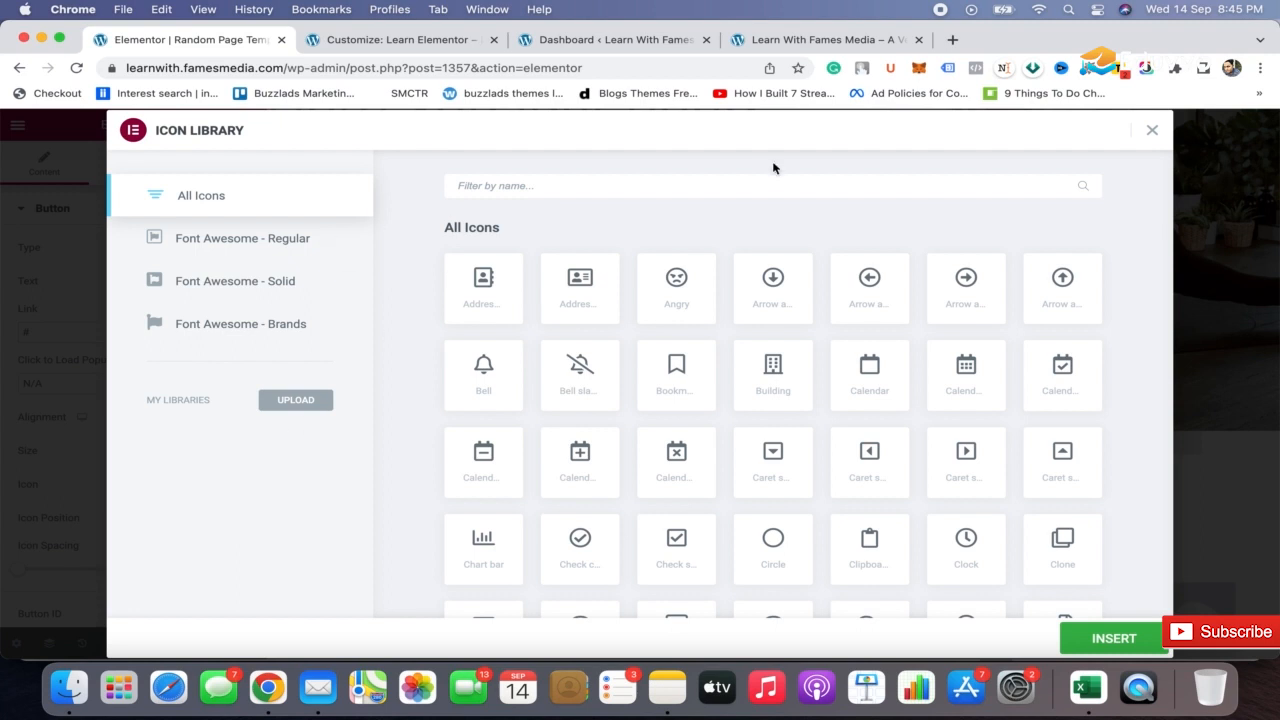
click(673, 370)
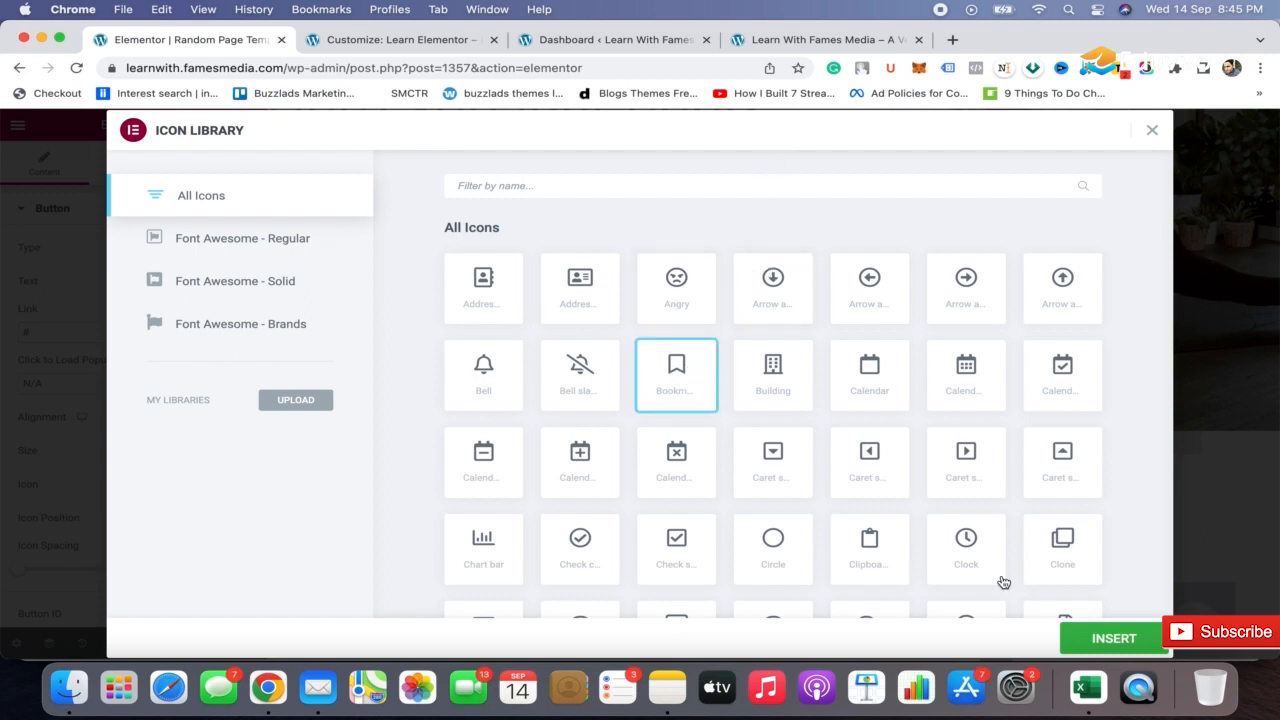
click(1086, 636)
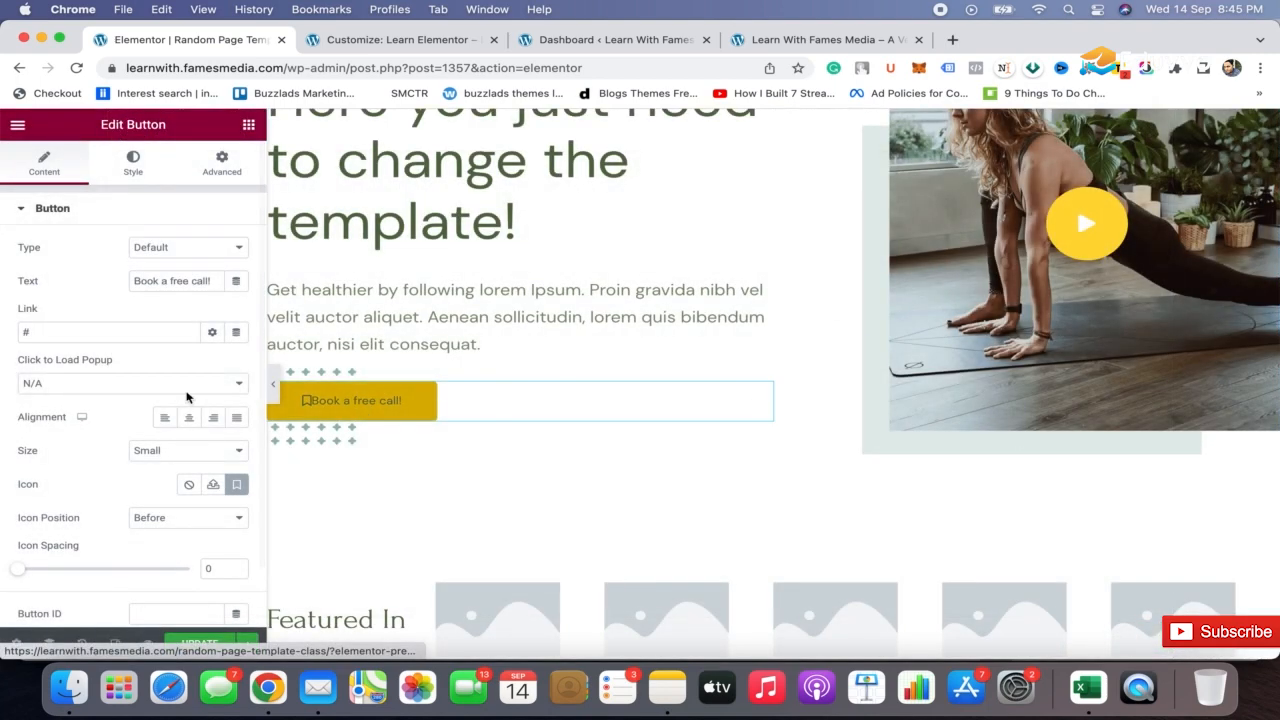
scroll(80, 568, down, 2)
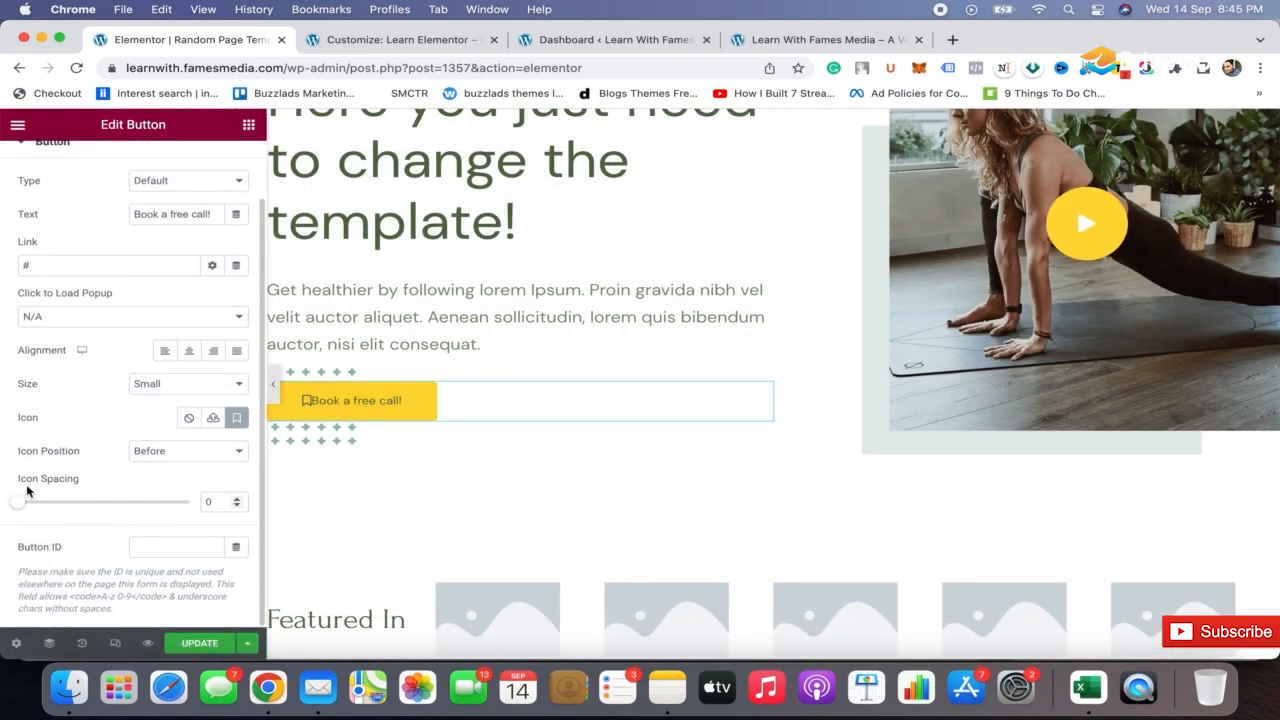
drag(18, 505, 55, 504)
scroll(126, 190, up, 2)
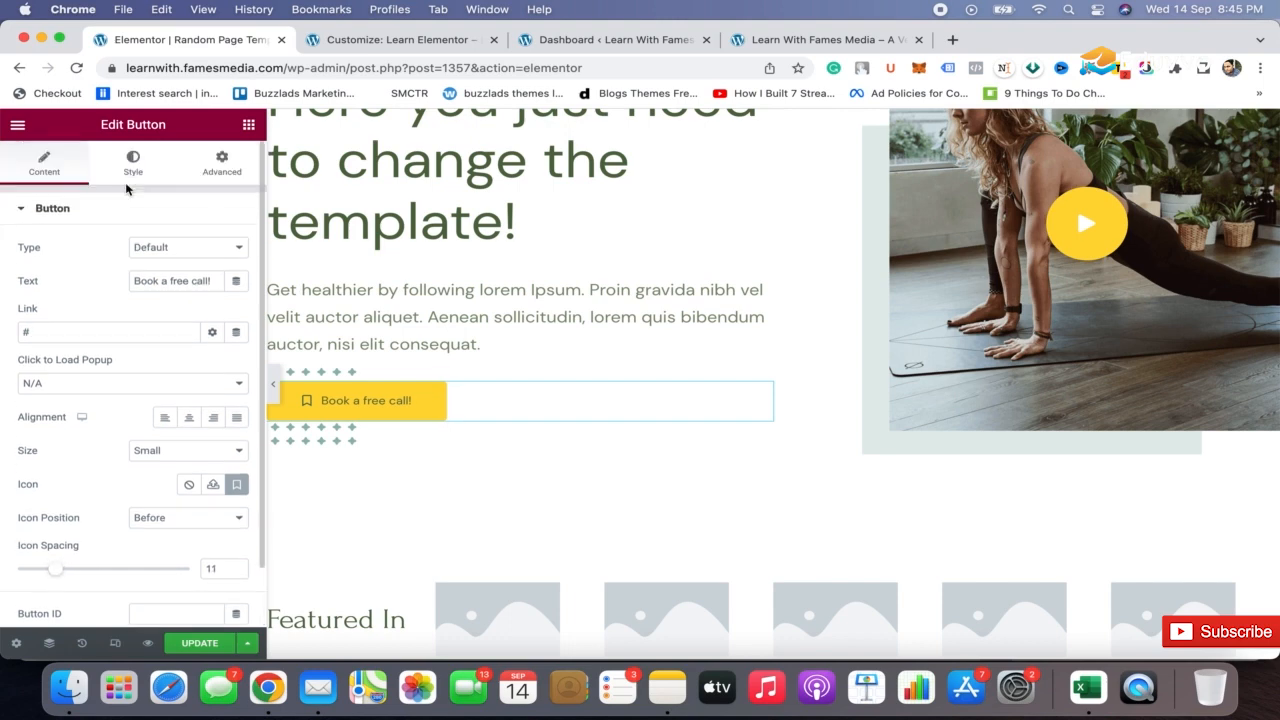
Set the hero button's typography to size 13 px with a letter spacing of 2
click(138, 168)
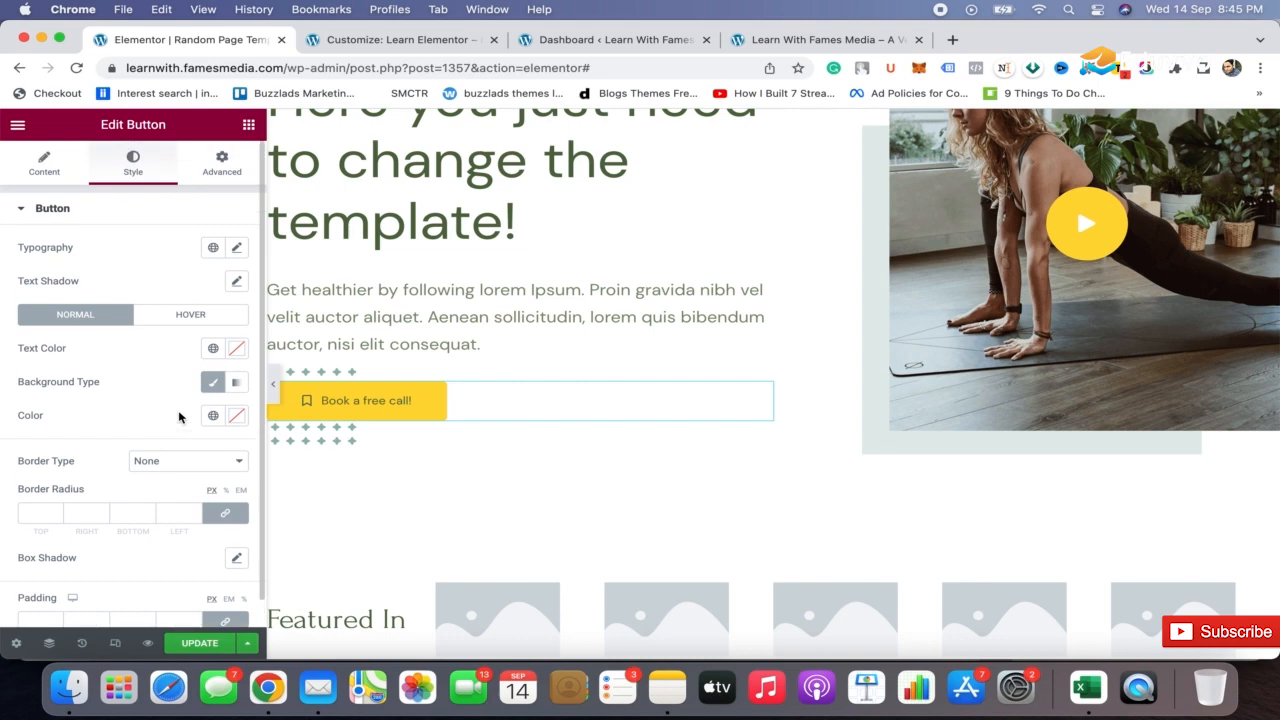
click(238, 249)
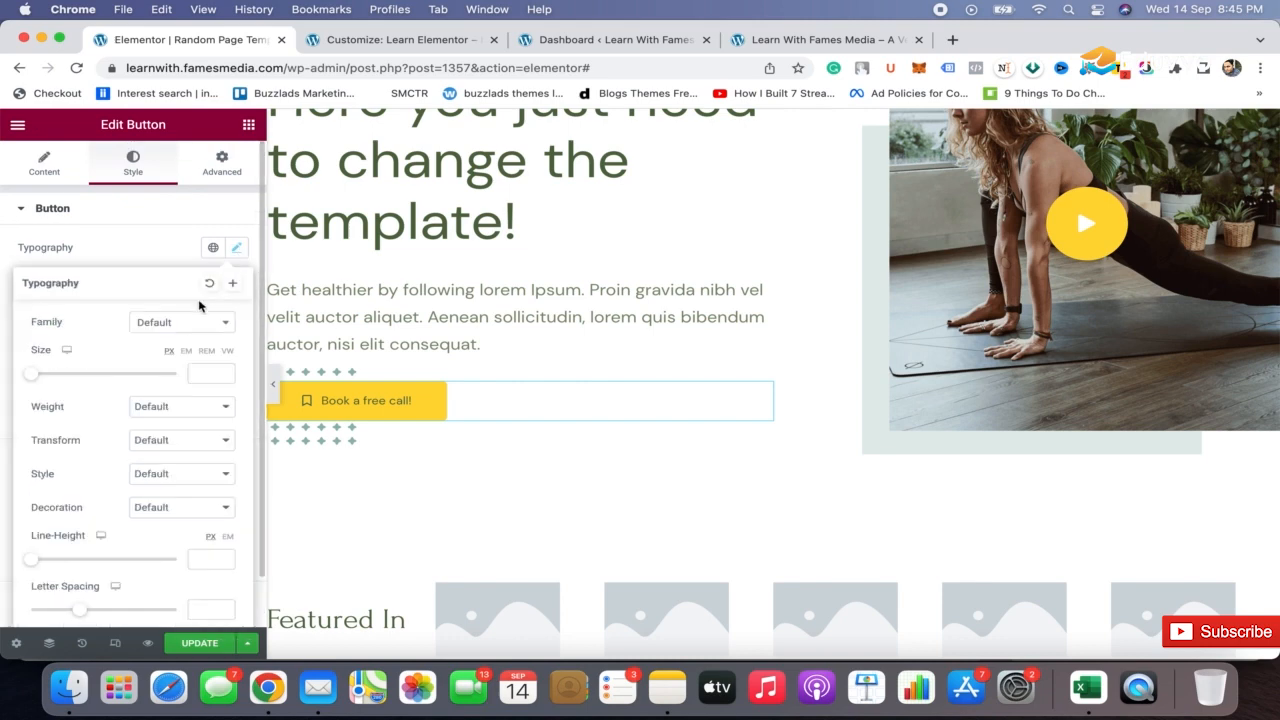
click(215, 246)
click(132, 213)
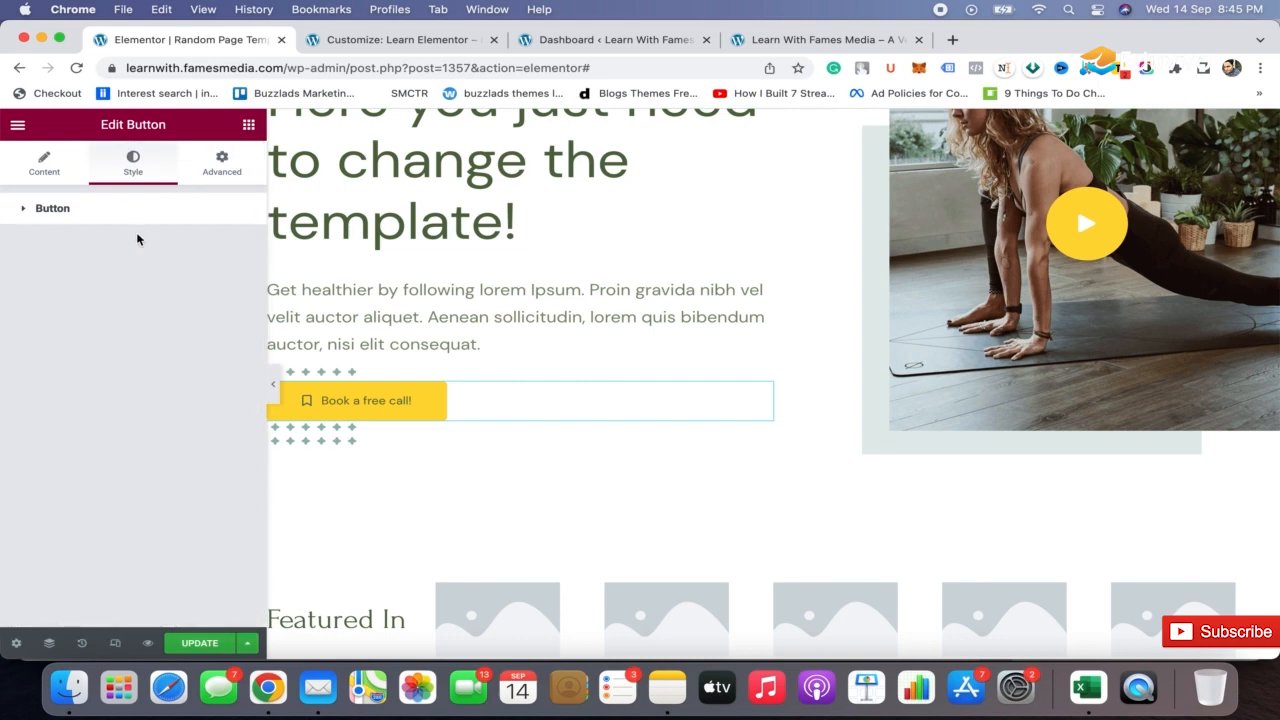
click(195, 210)
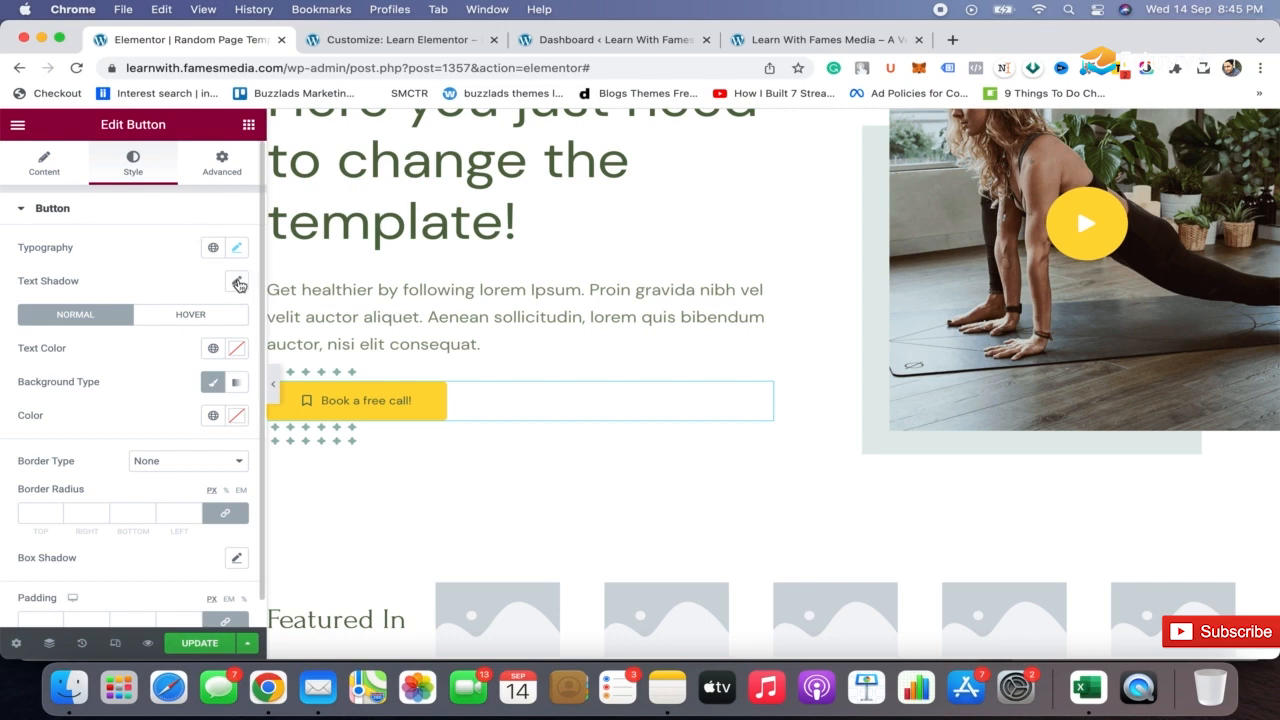
click(237, 249)
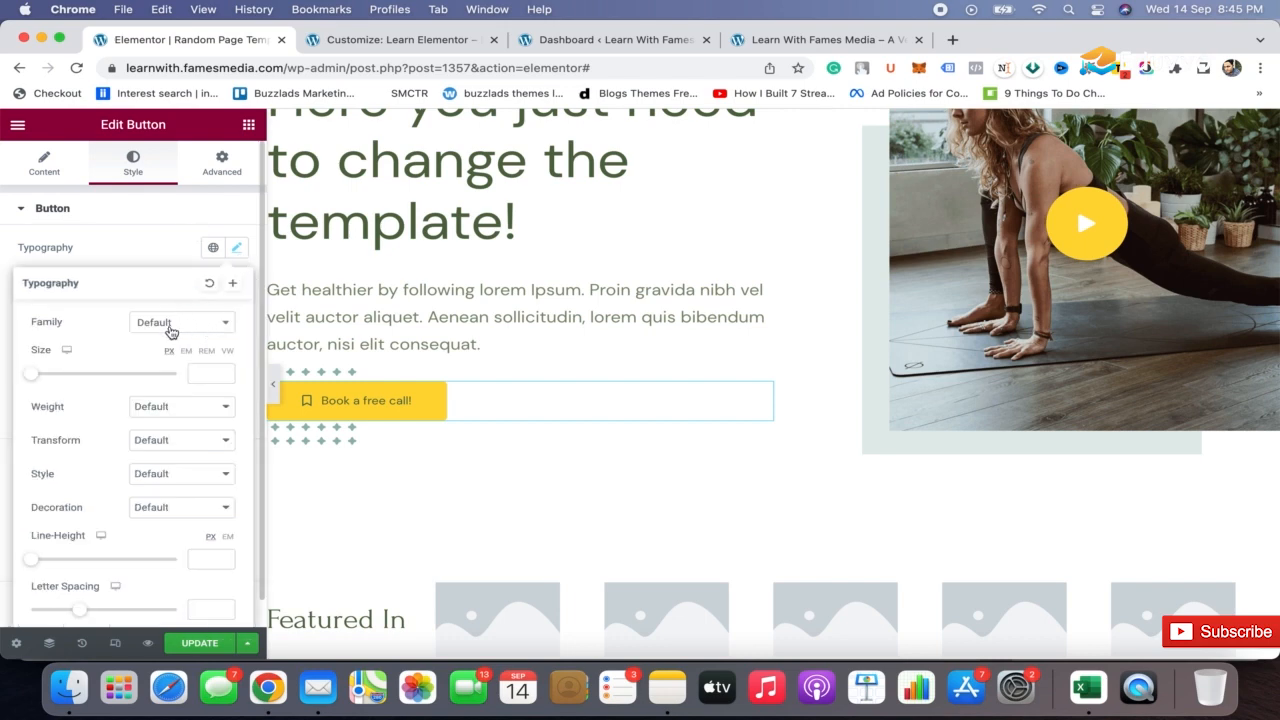
drag(34, 377, 44, 377)
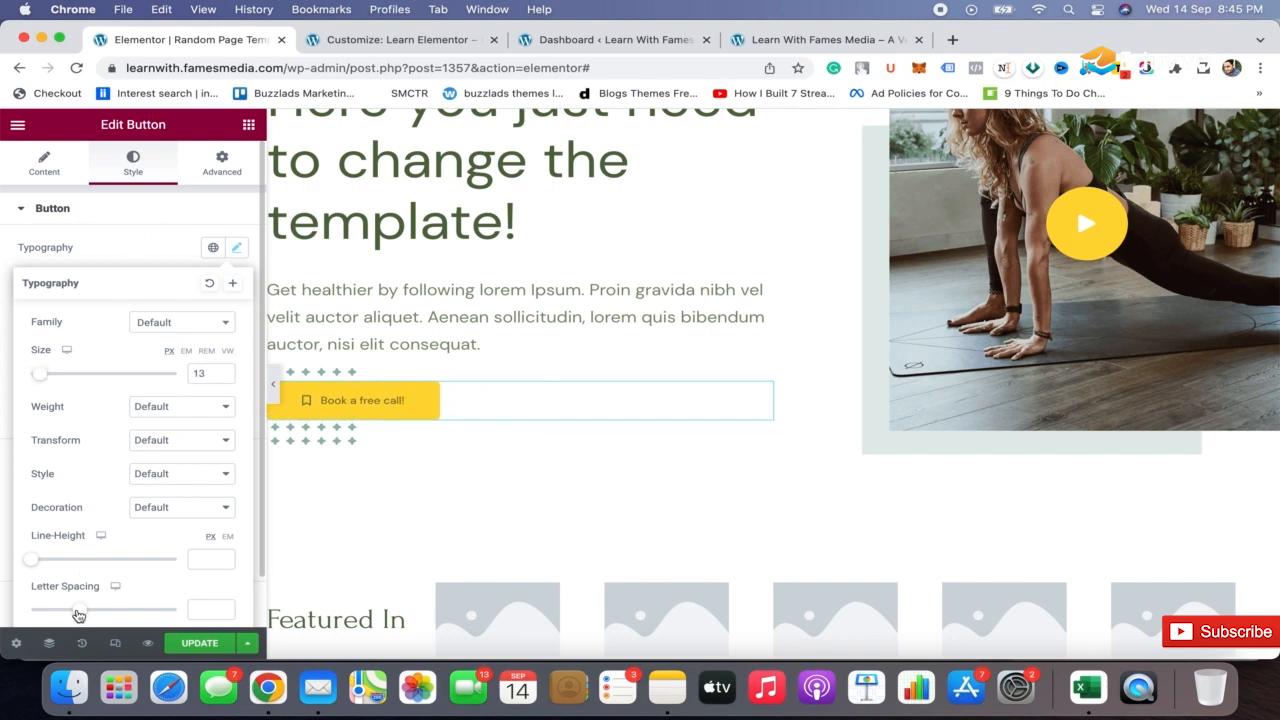
drag(78, 613, 98, 610)
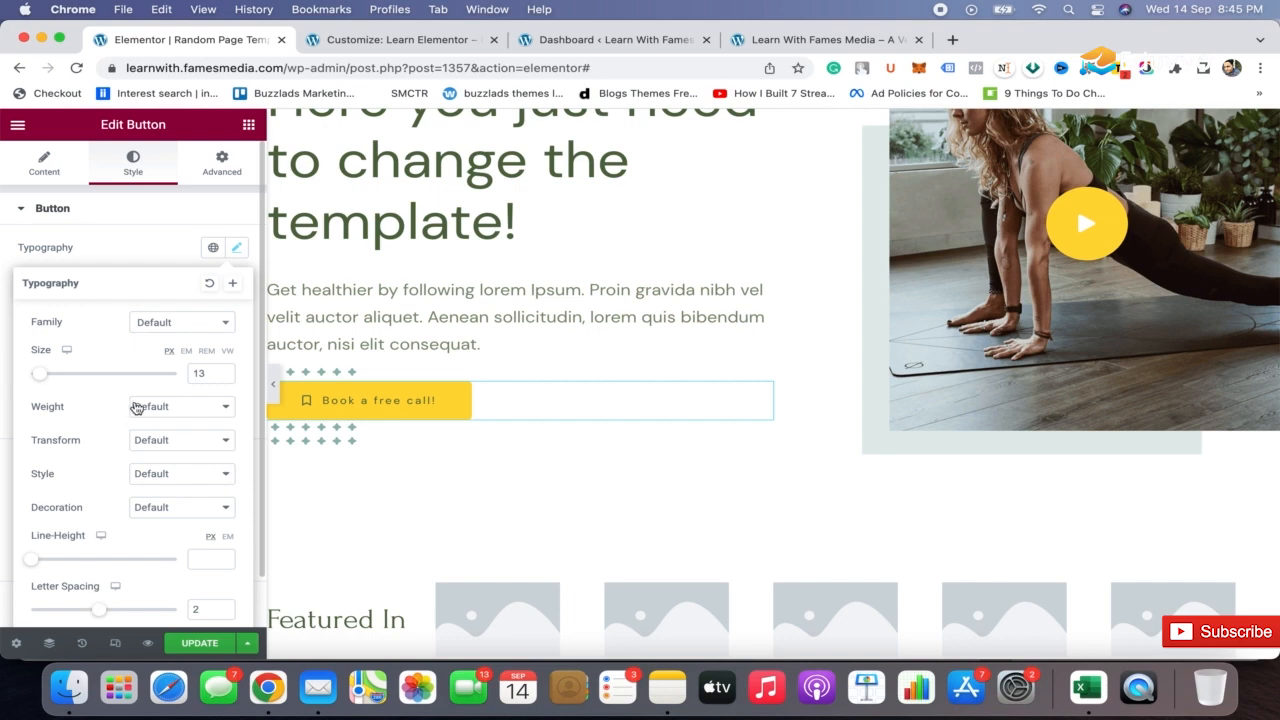
Try Tahoma as the button's font family, and set it to Trebuchet MS instead
click(190, 324)
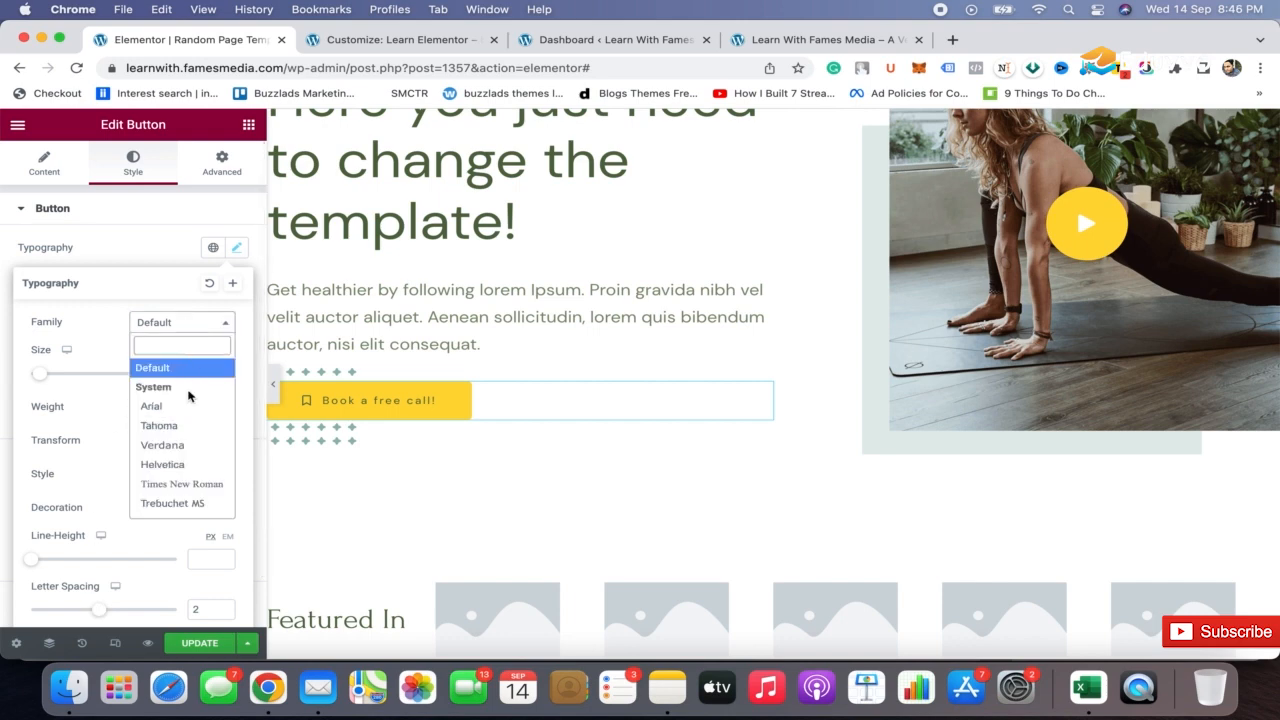
click(185, 430)
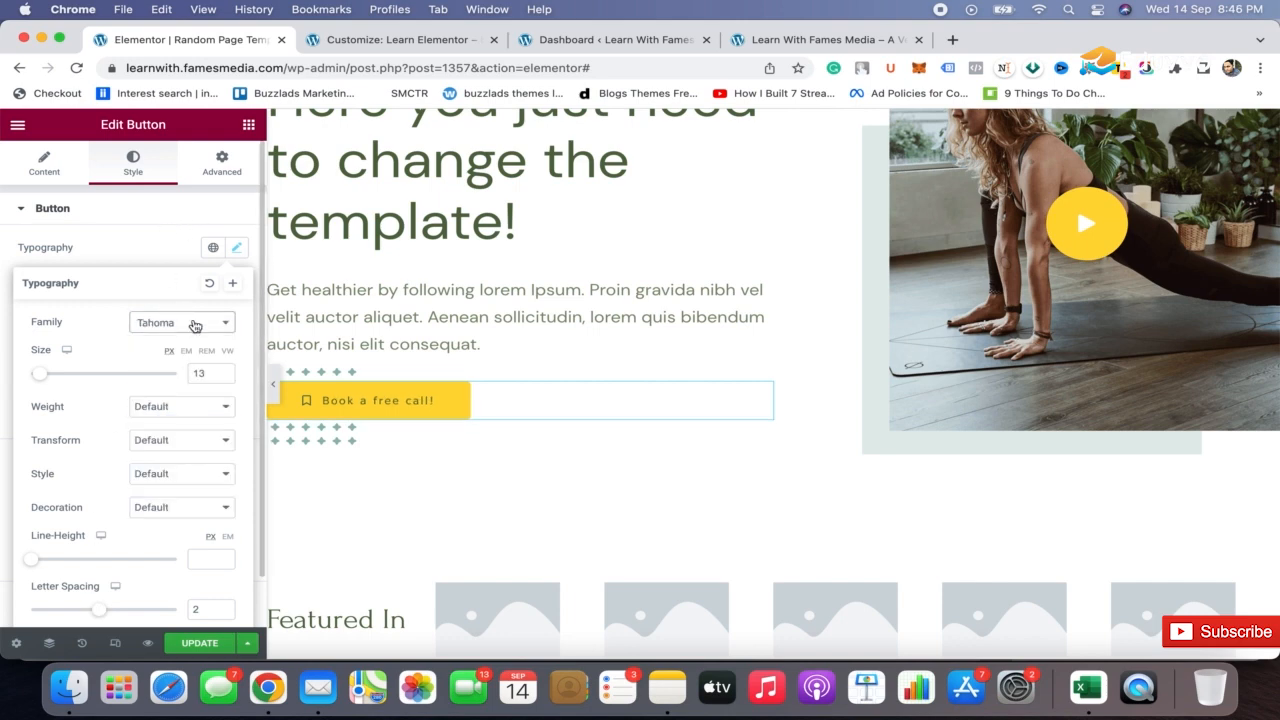
click(195, 325)
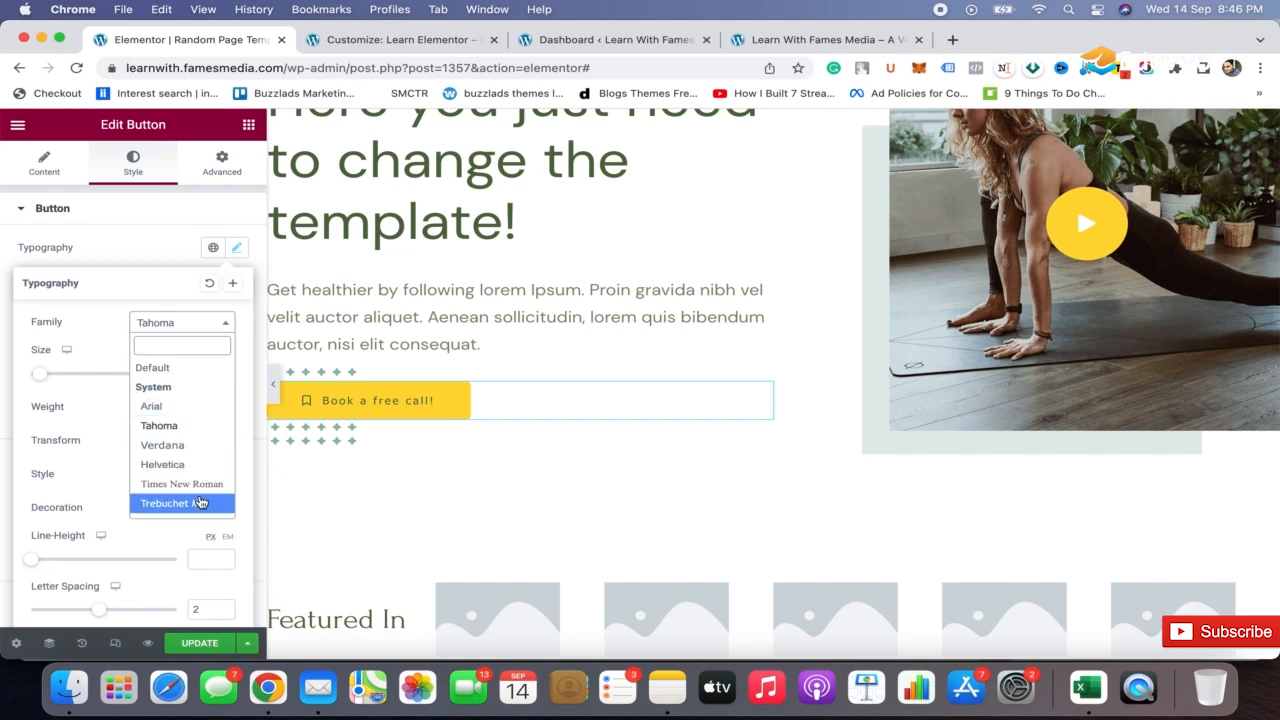
click(200, 502)
click(145, 244)
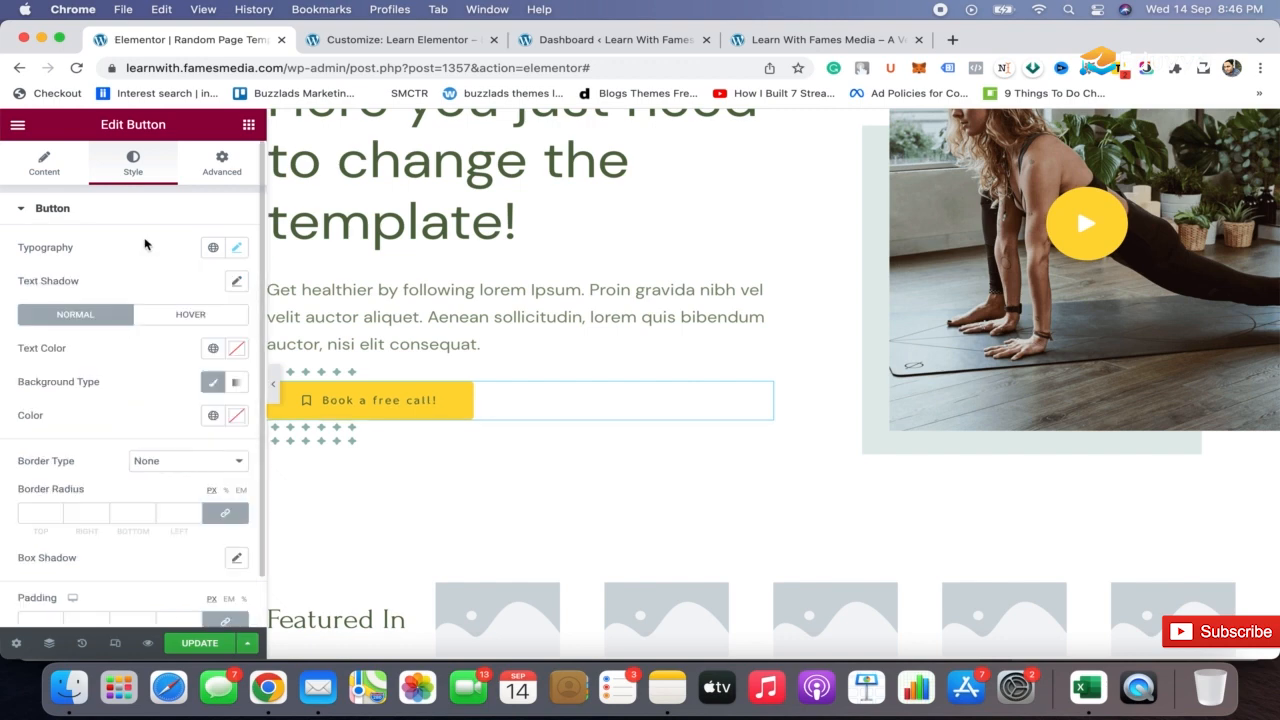
scroll(160, 409, down, 1)
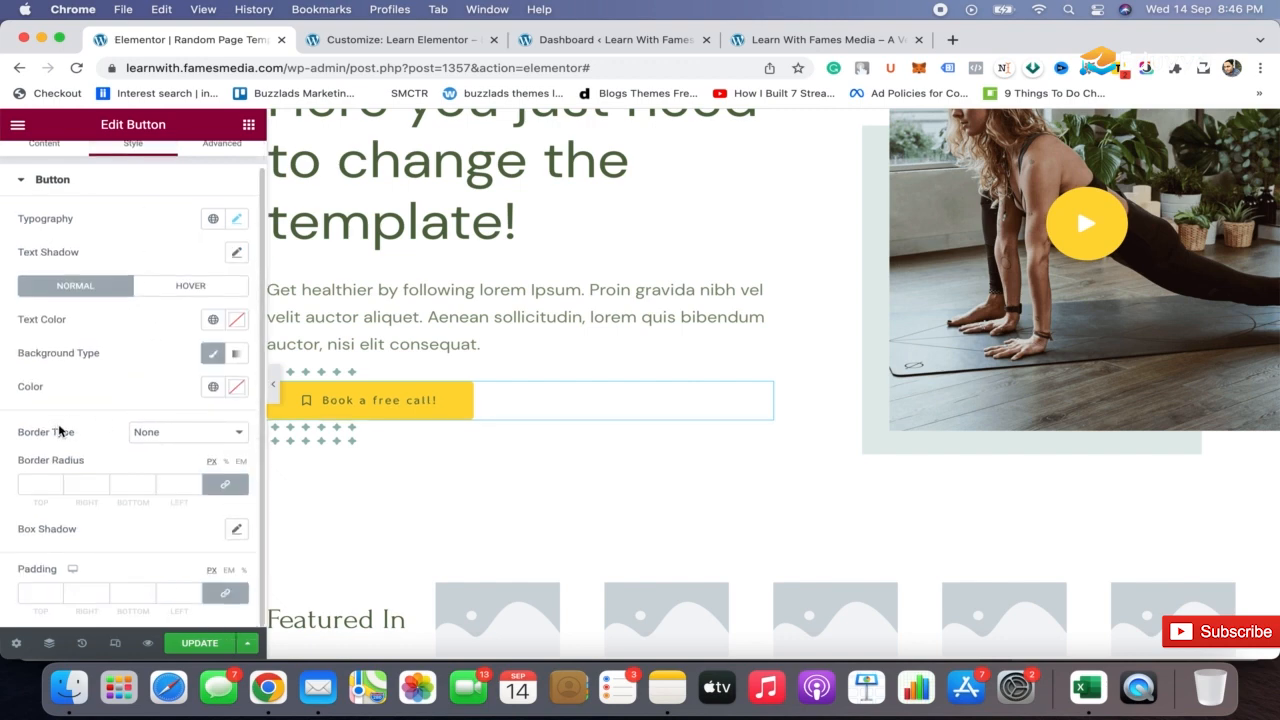
scroll(119, 451, up, 1)
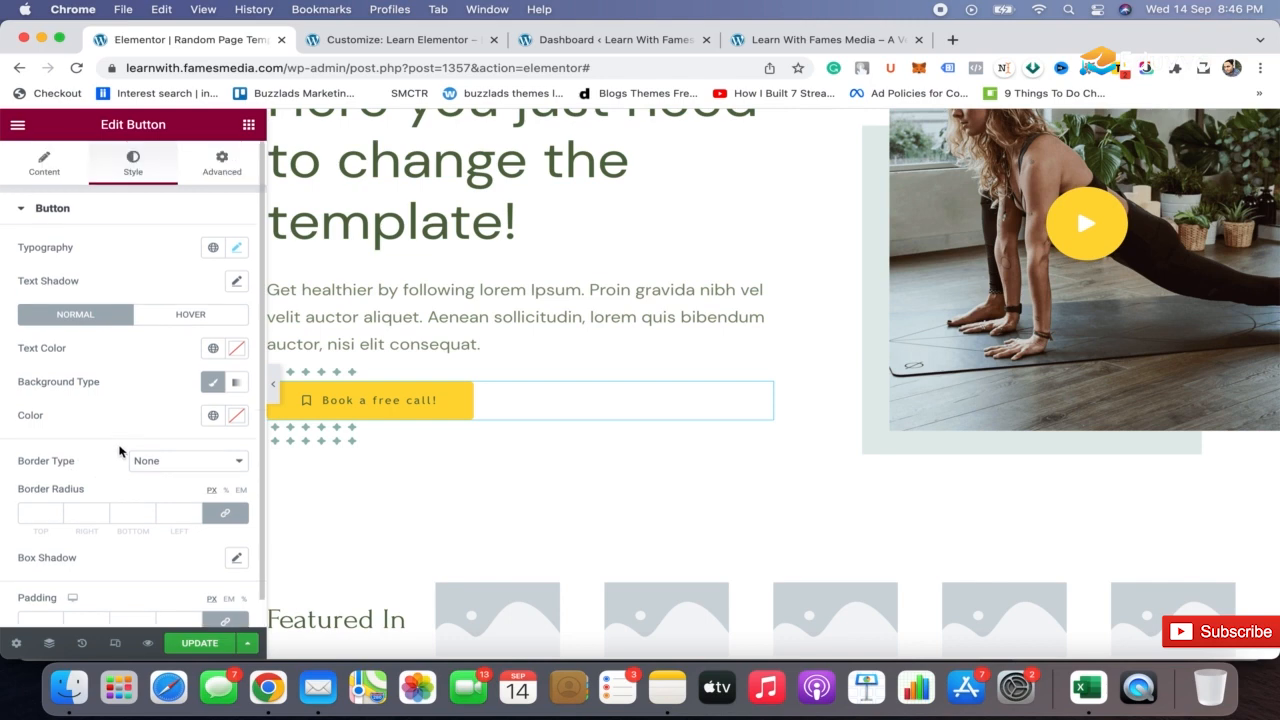
click(64, 170)
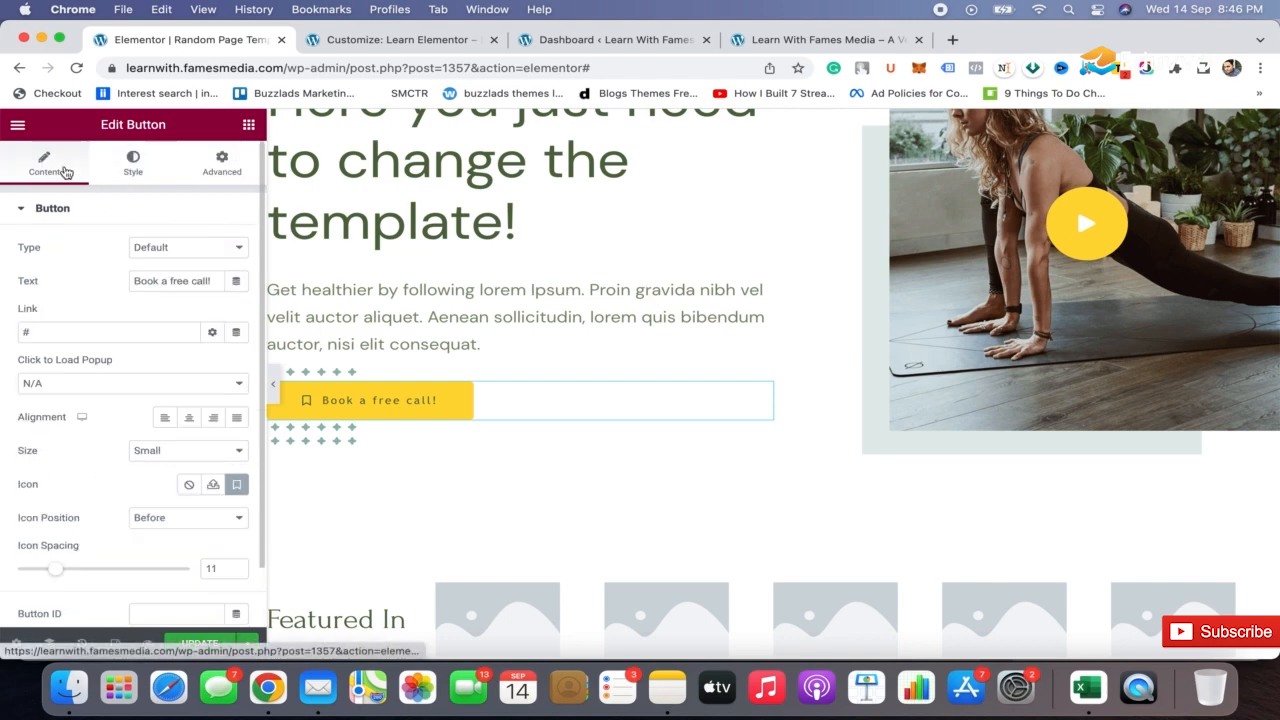
scroll(173, 426, down, 2)
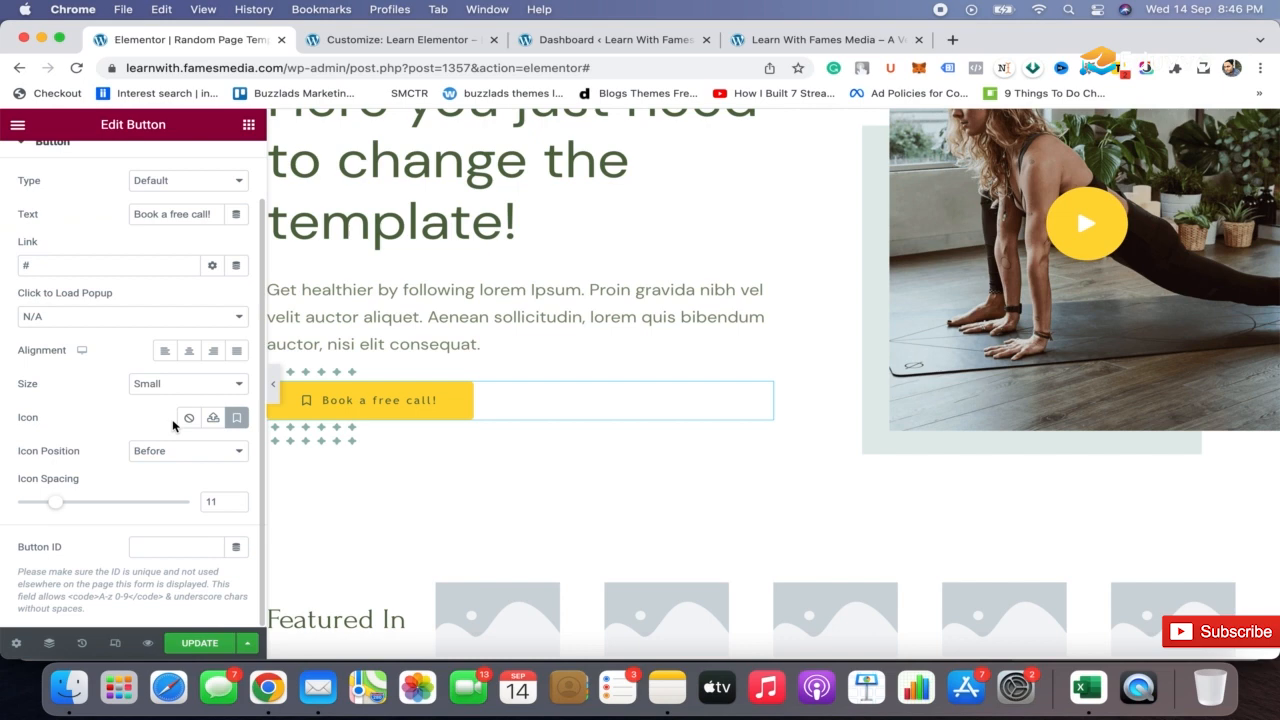
scroll(172, 425, up, 2)
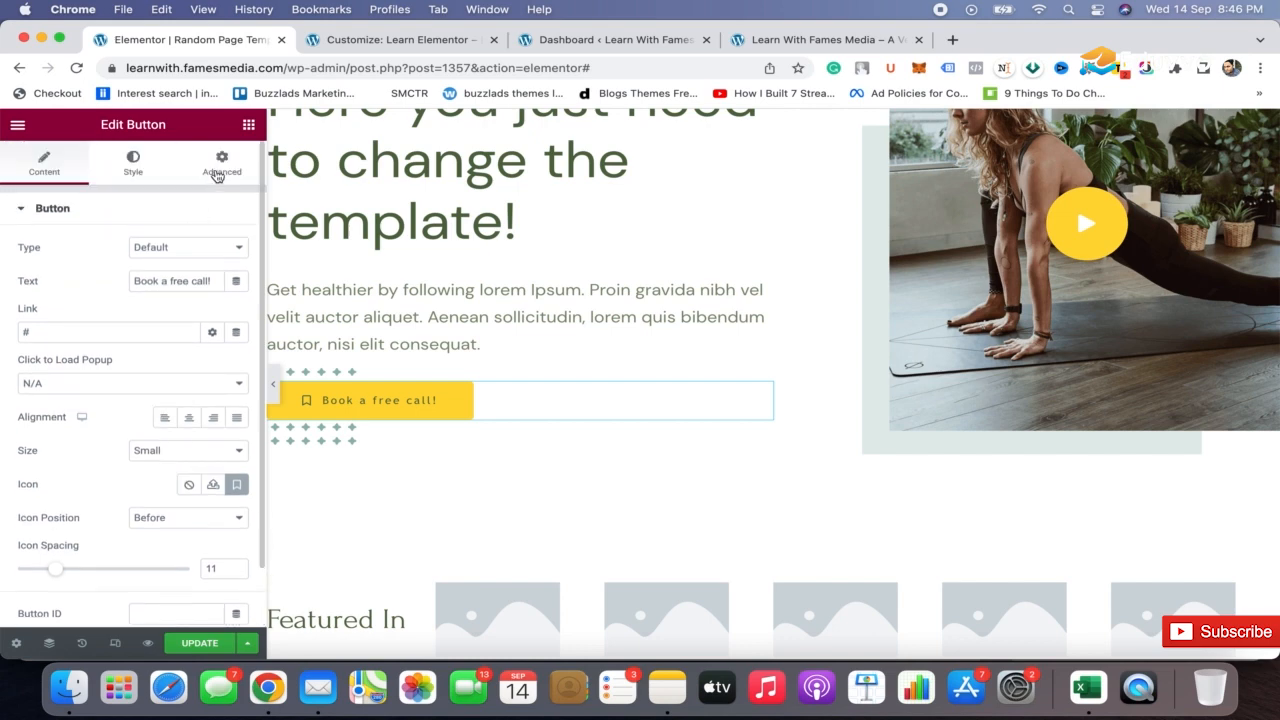
click(216, 174)
Set the hero button's normal text color to white
click(136, 172)
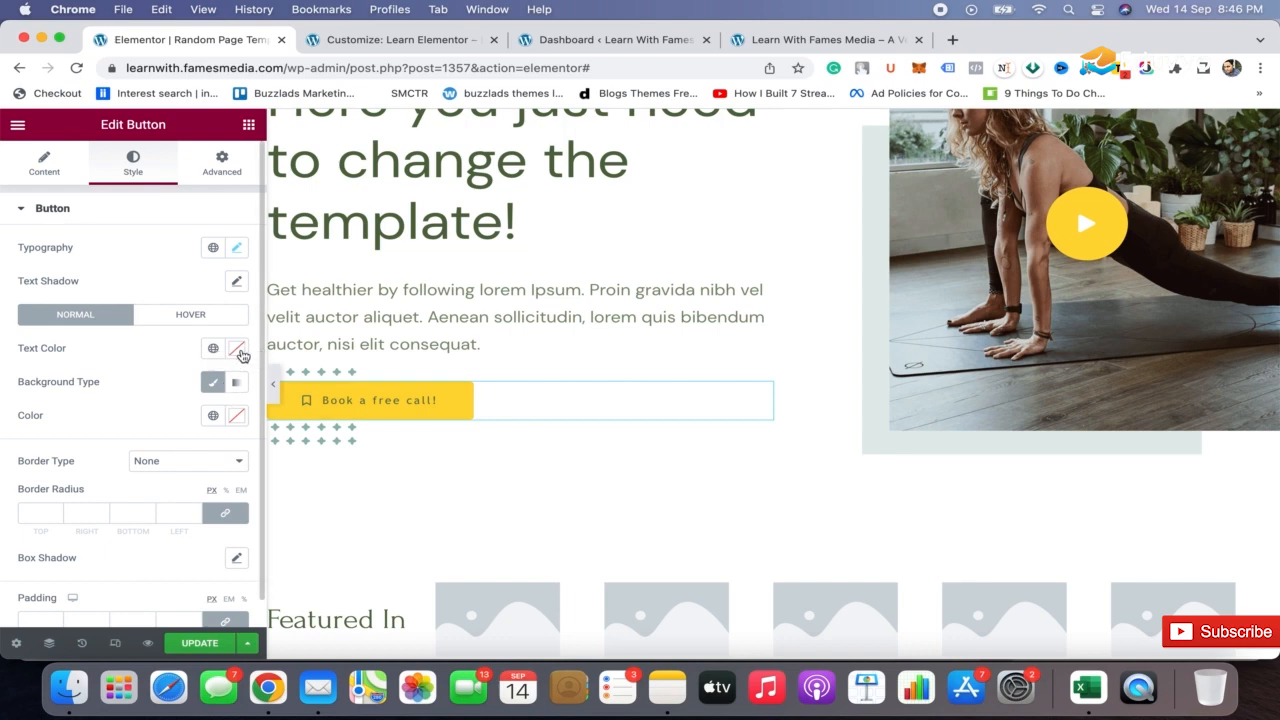
click(238, 350)
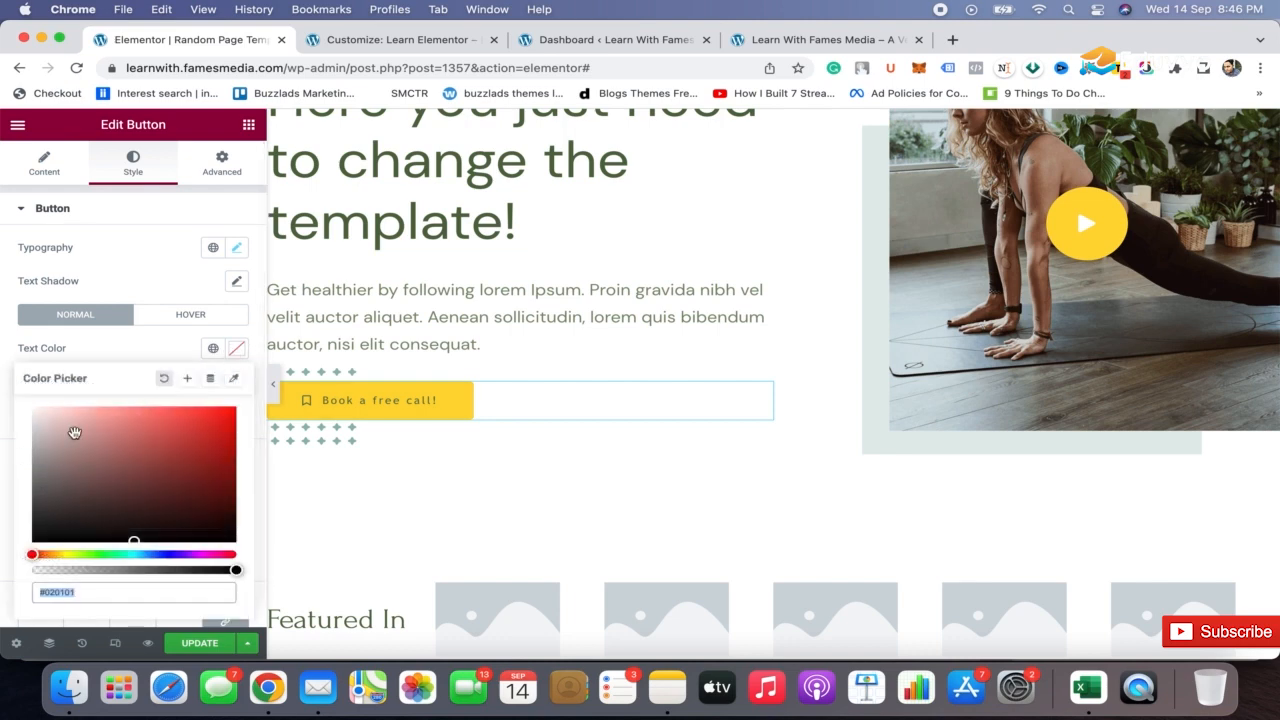
click(144, 354)
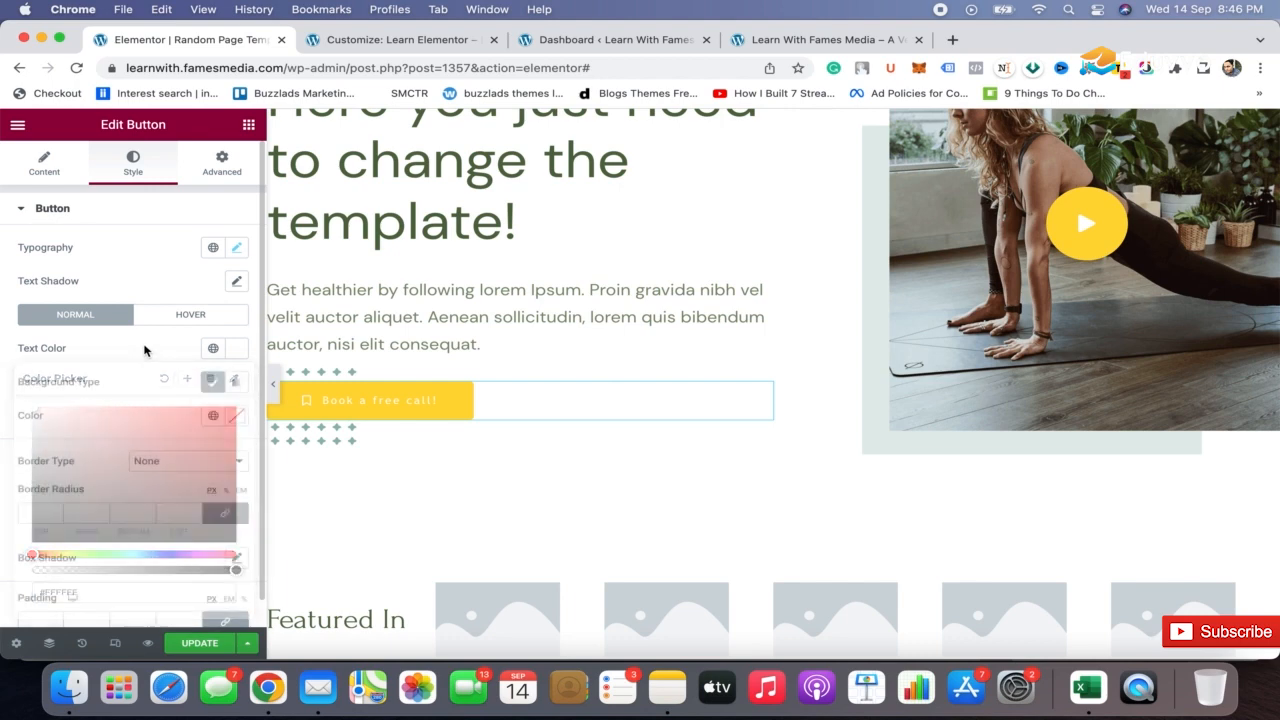
Set the hero button's normal background color to black and preview the page without the editing panel
click(238, 421)
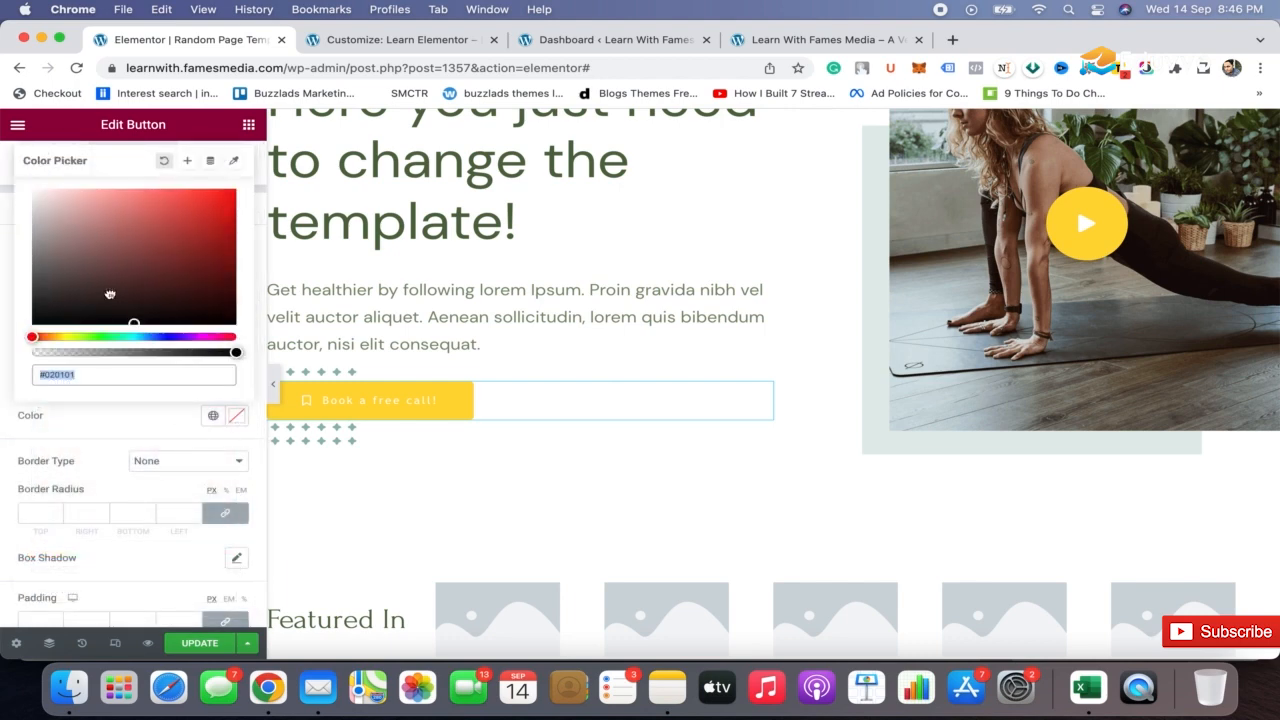
drag(110, 294, 1, 380)
click(86, 445)
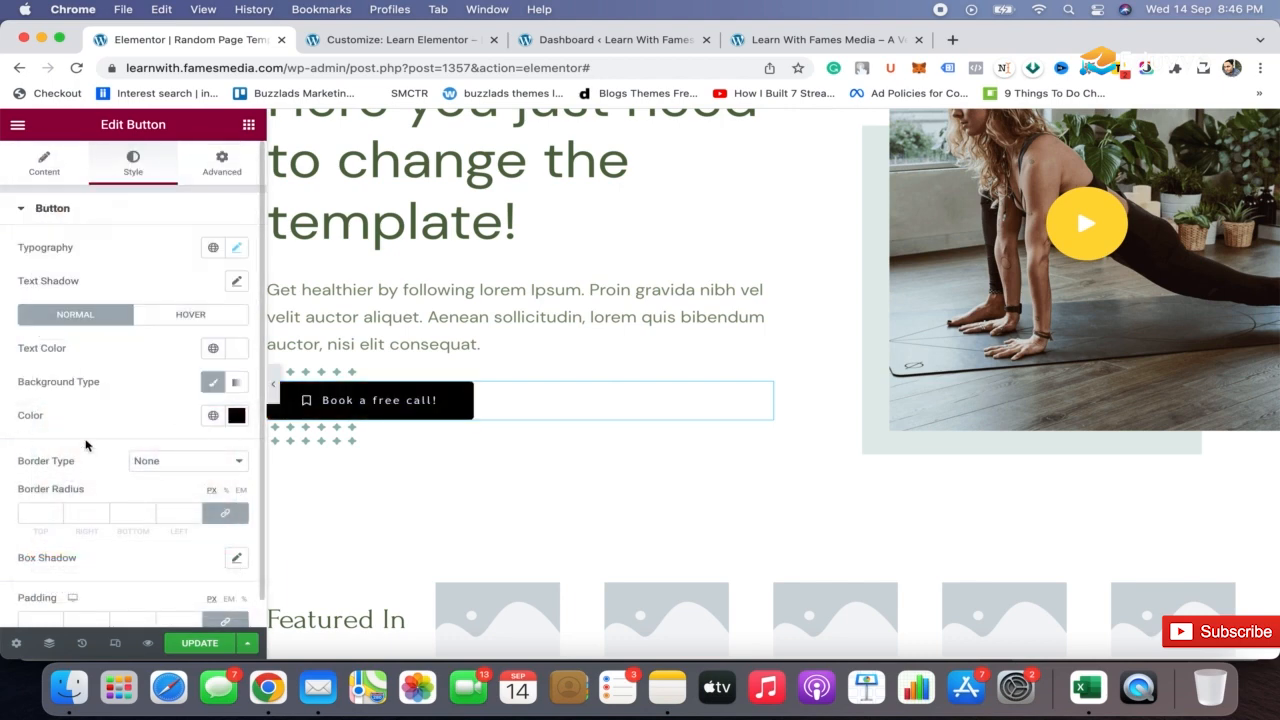
double_click(86, 445)
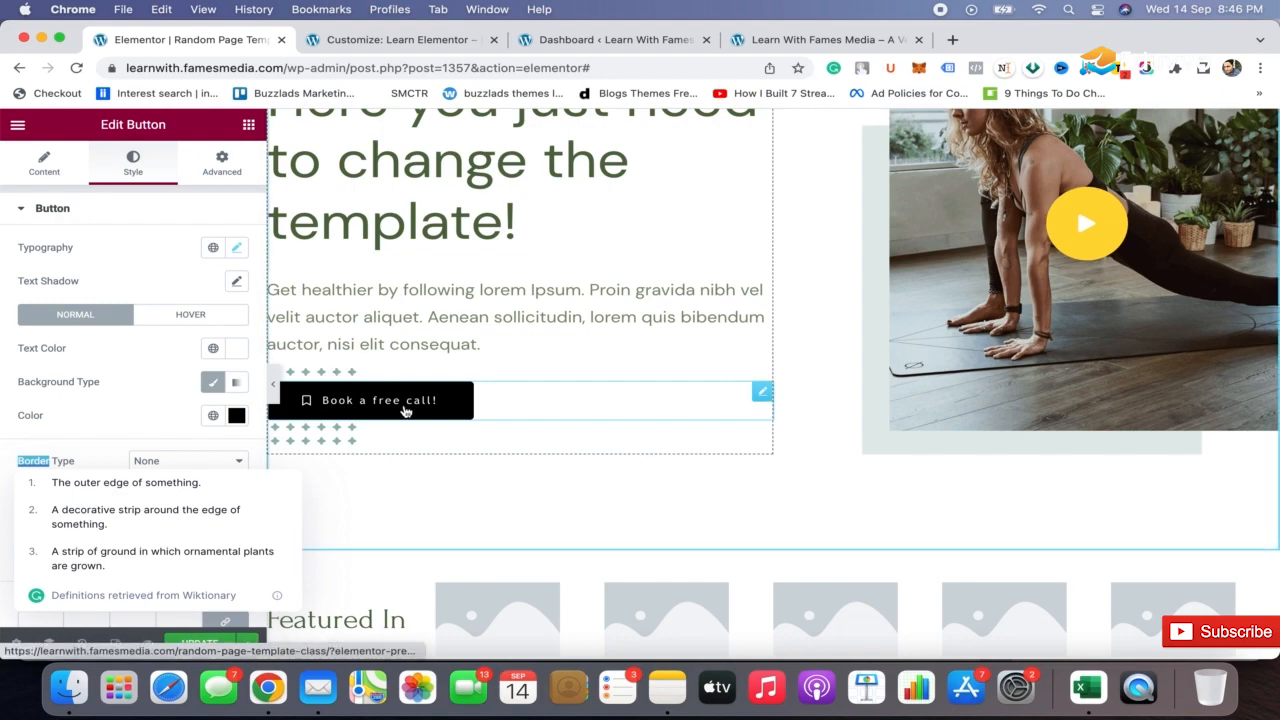
click(272, 388)
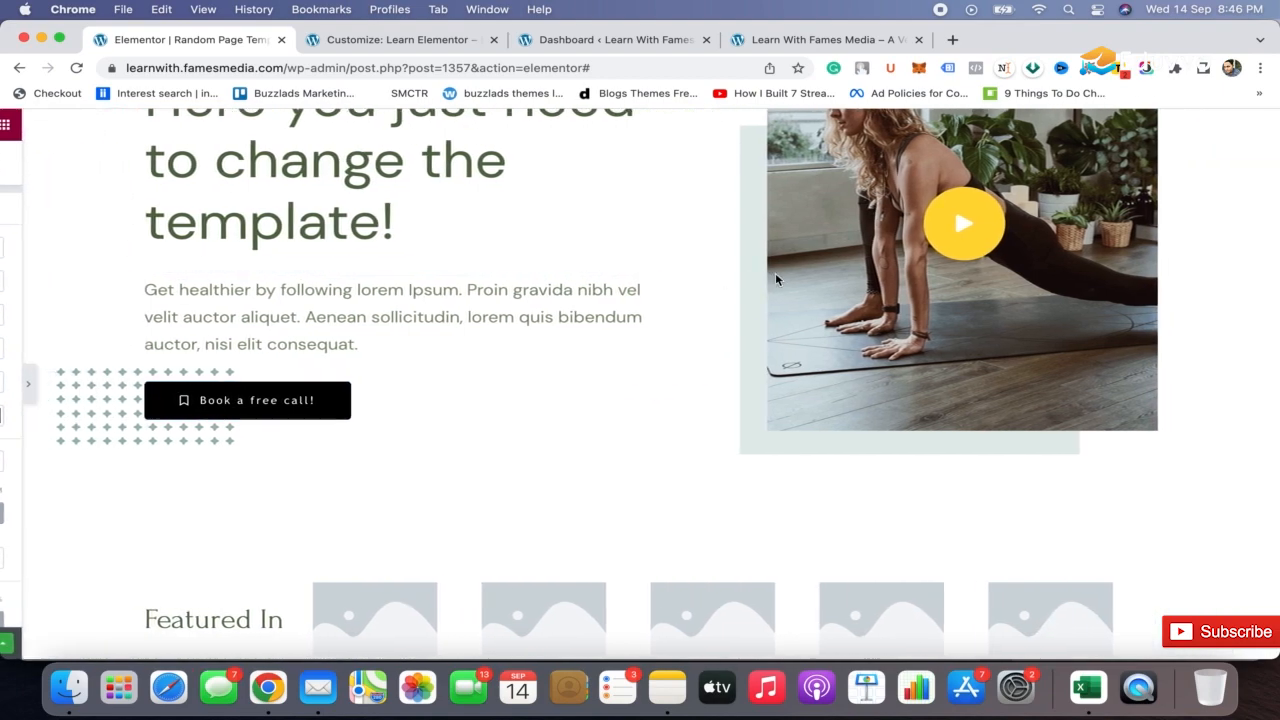
scroll(700, 323, down, 3)
scroll(698, 325, up, 6)
scroll(698, 325, down, 3)
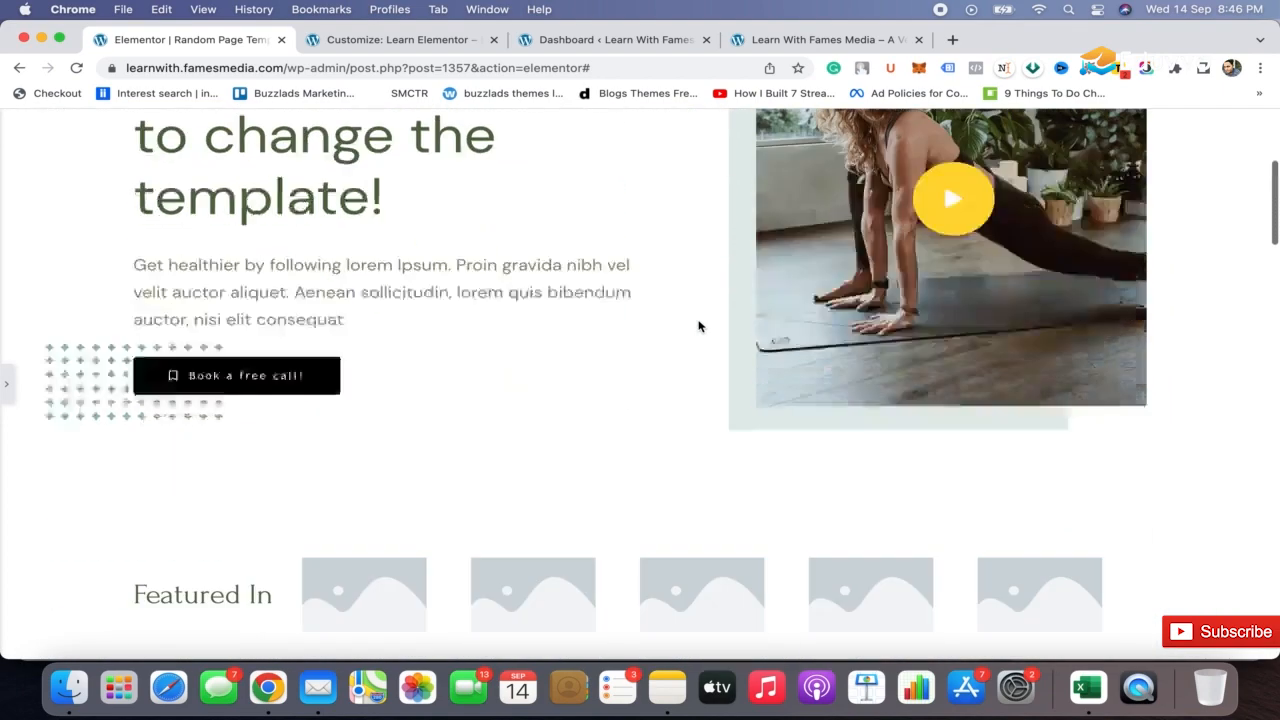
scroll(698, 325, up, 4)
click(7, 383)
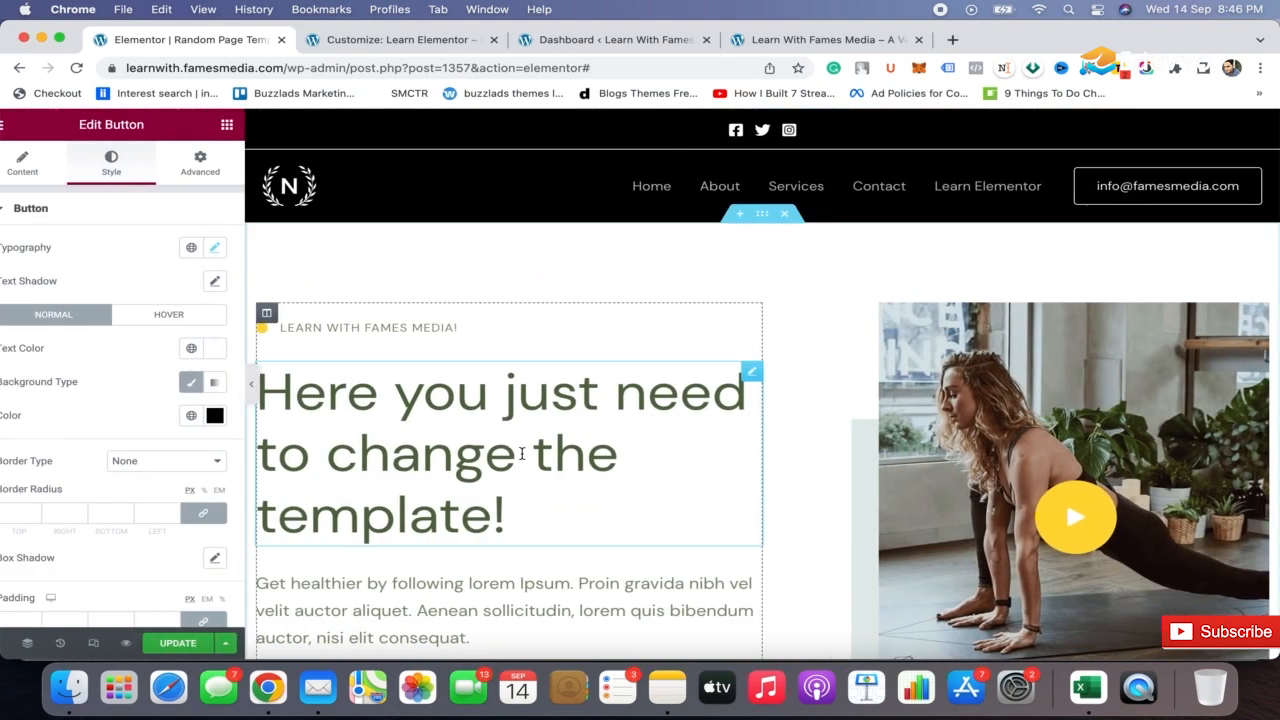
Set the hero button's hover text color to black (#000000)
scroll(520, 451, down, 3)
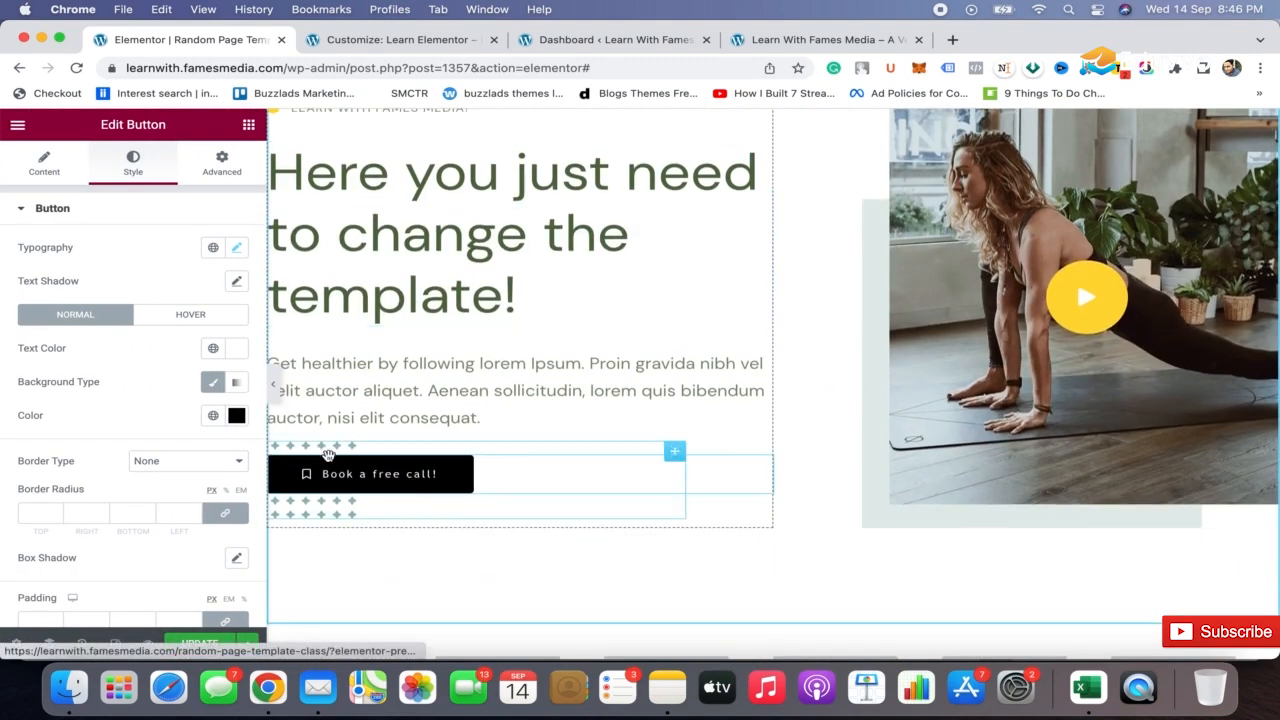
click(182, 317)
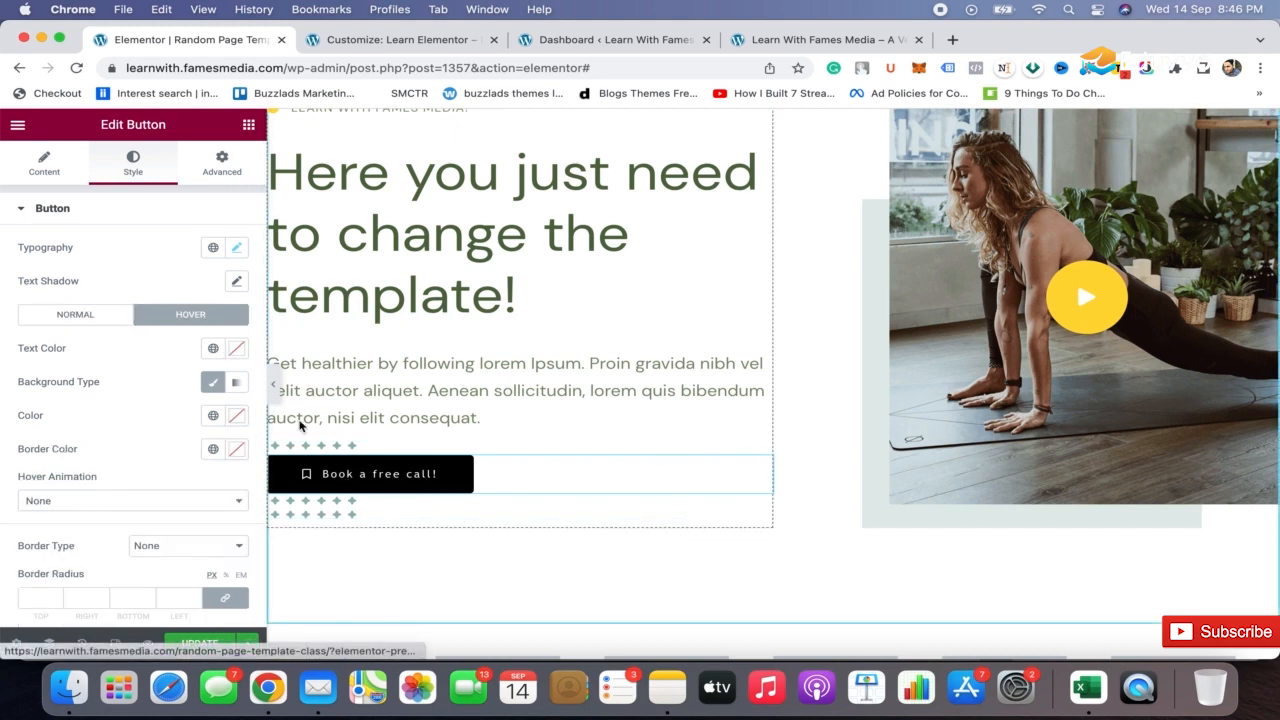
click(237, 348)
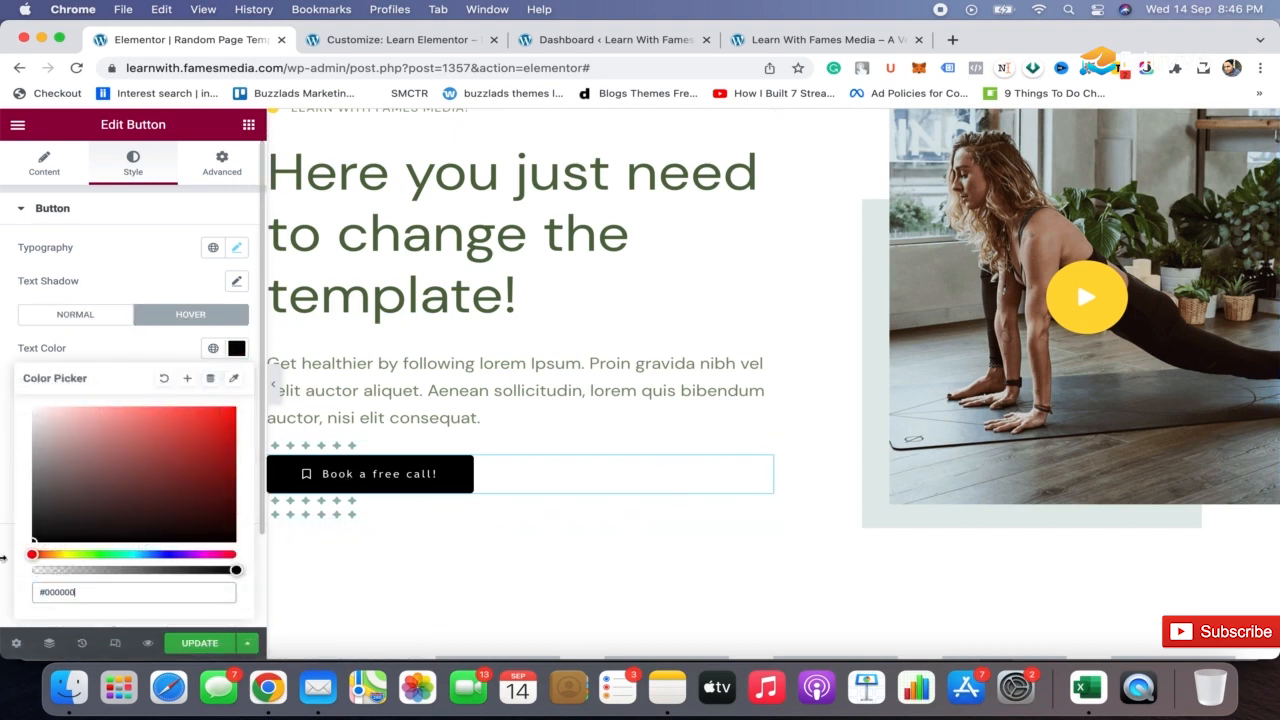
click(139, 347)
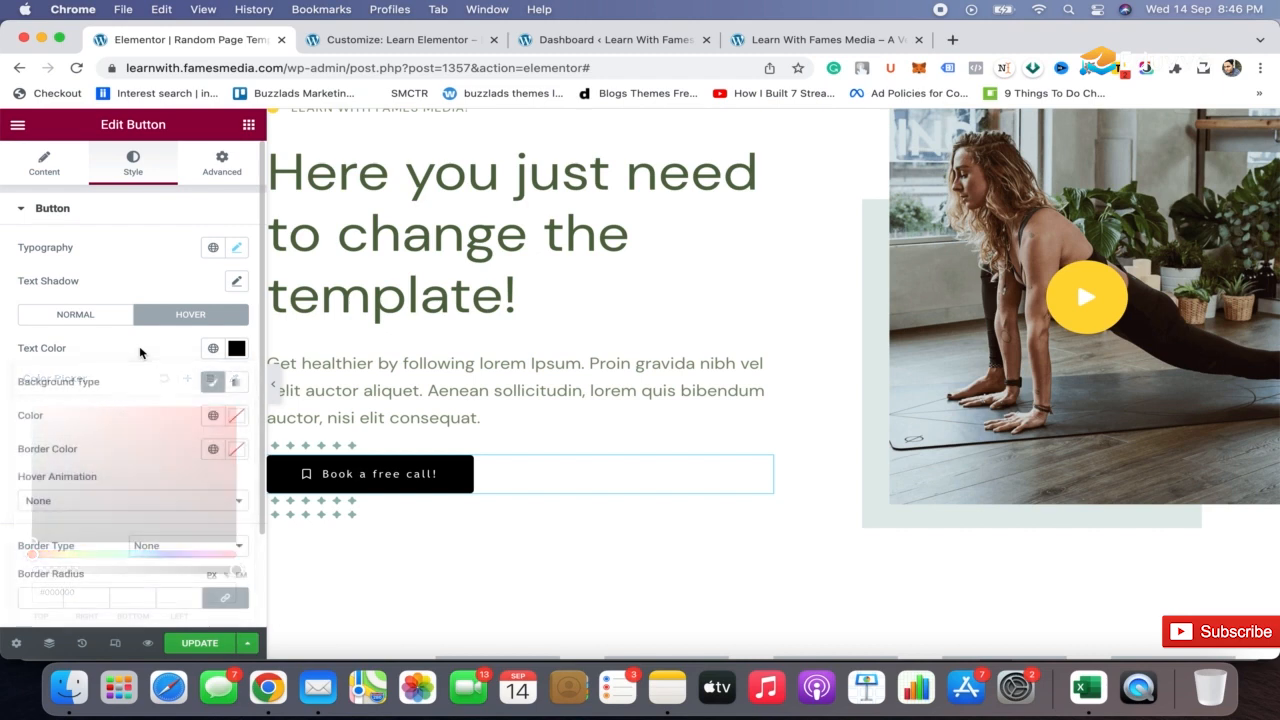
Set the hero button's hover background color to red (#FF1010) and preview the hover effect
click(238, 419)
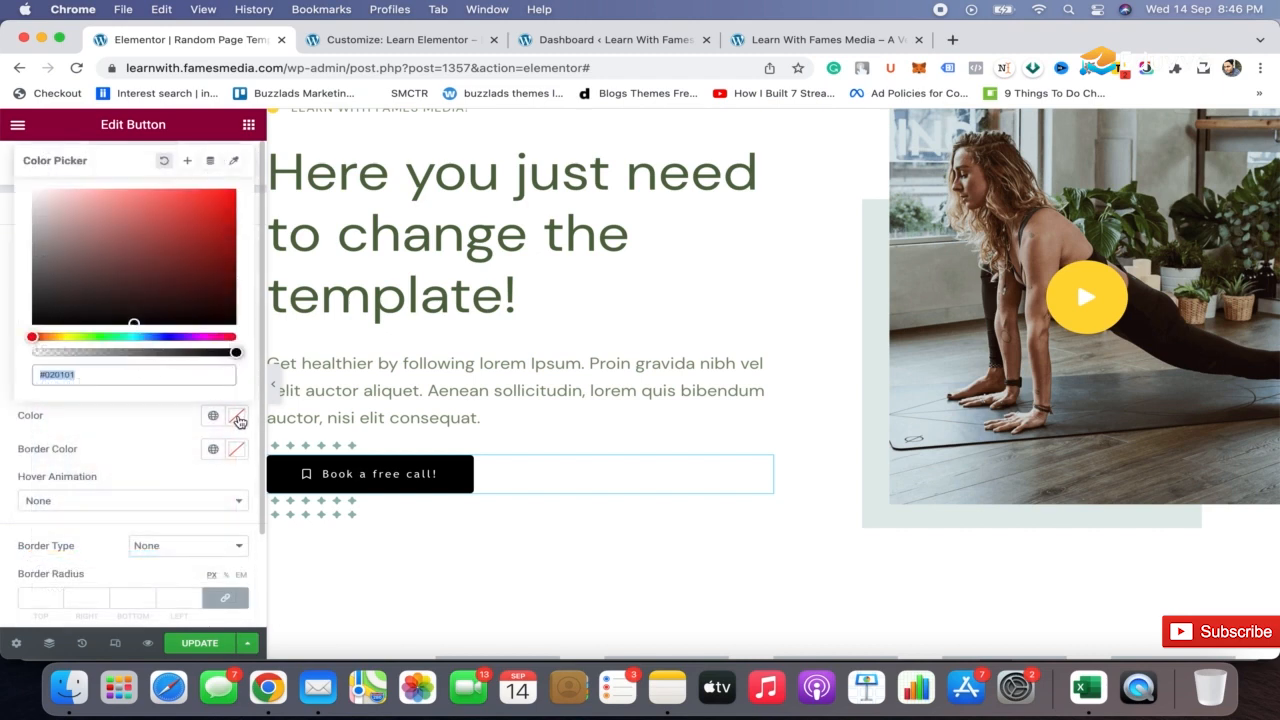
mouse_move(104, 281)
mouse_down()
mouse_move(174, 214)
mouse_move(225, 193)
mouse_up()
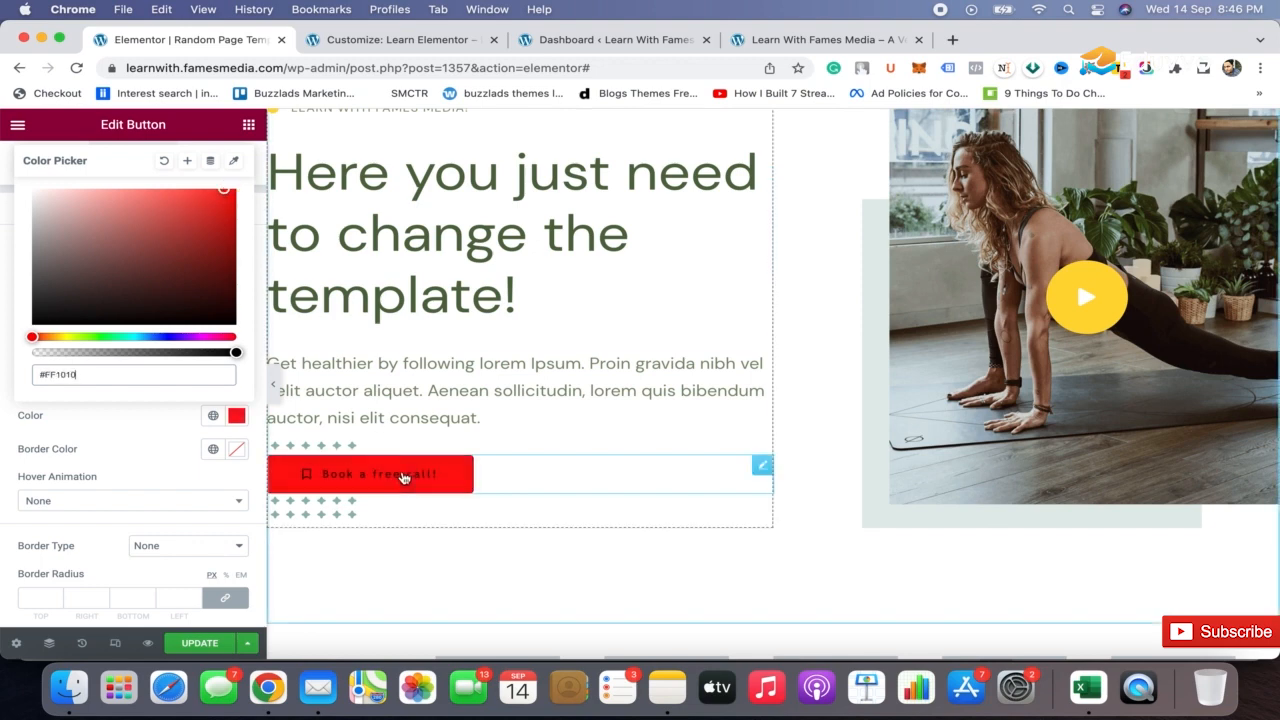
click(165, 447)
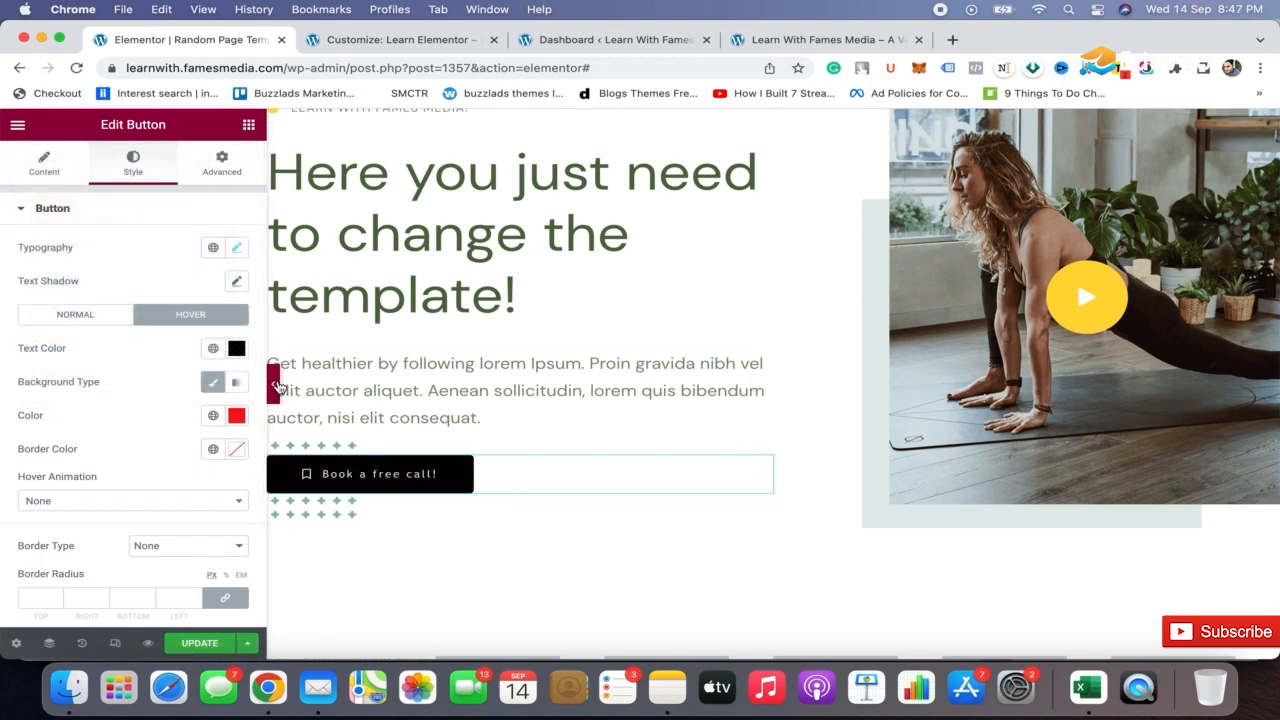
click(268, 388)
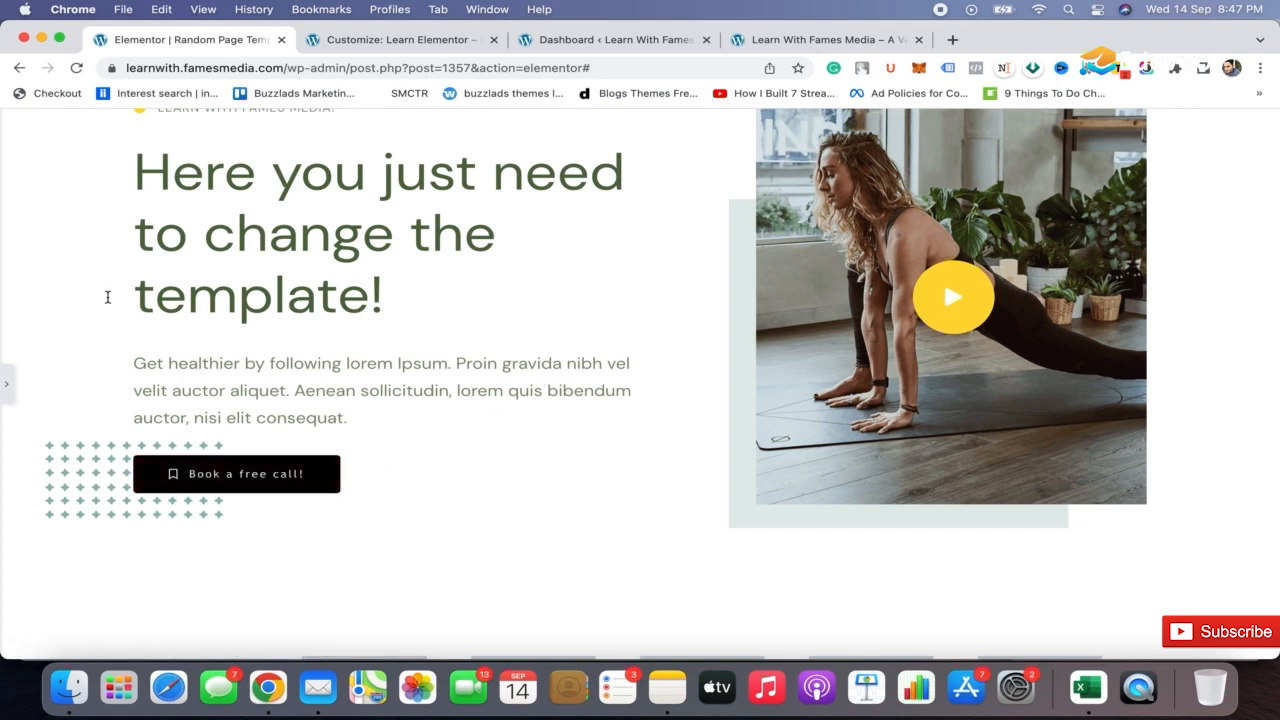
click(5, 380)
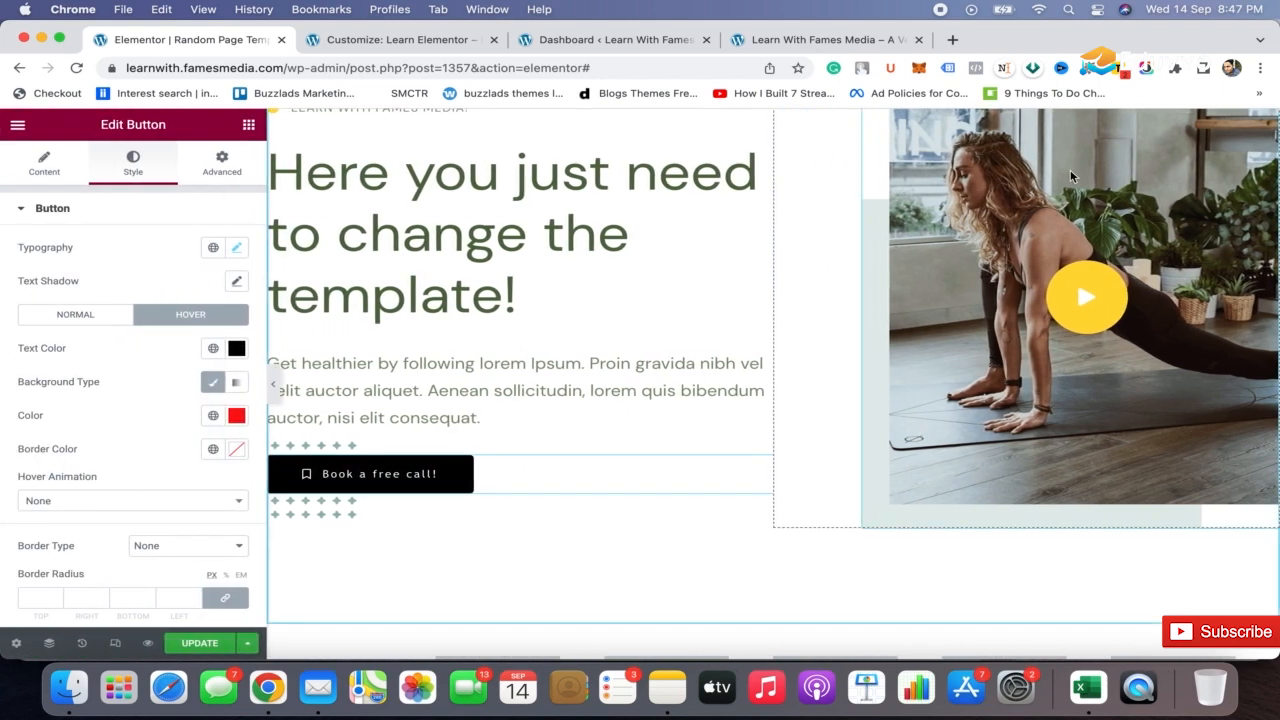
Replace the hero's yoga image with student3.jpg from the media library
click(976, 181)
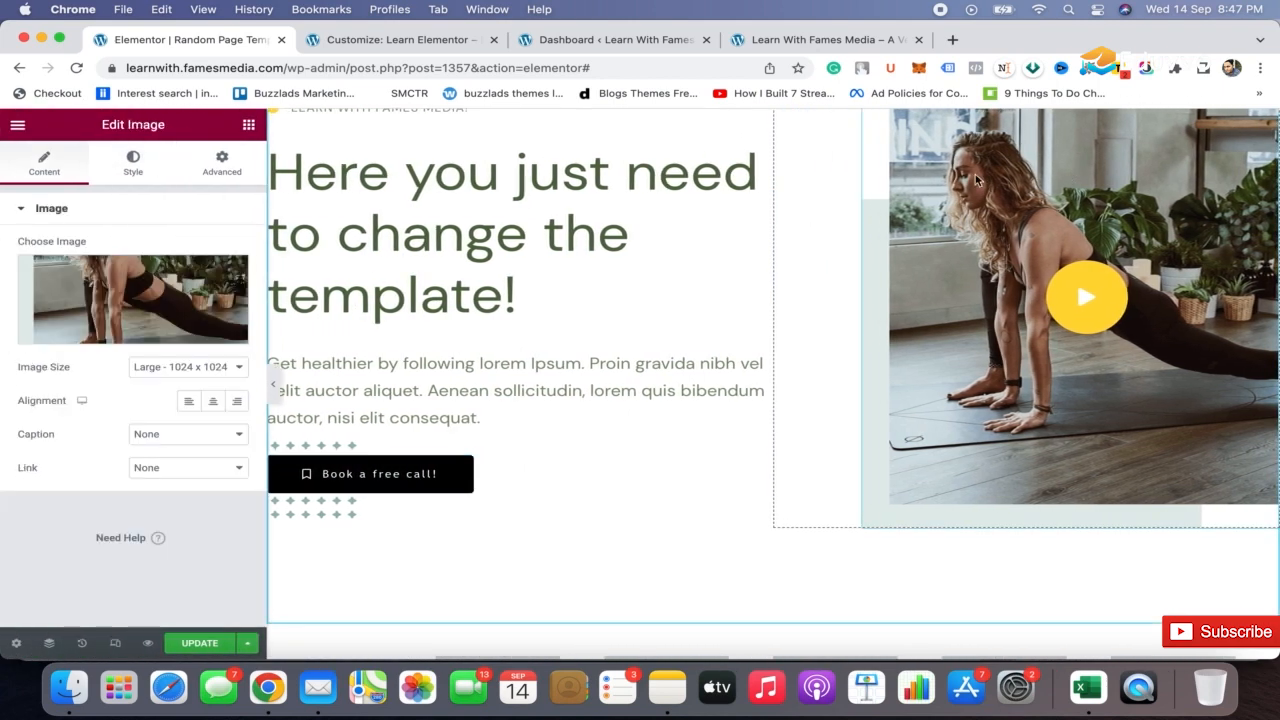
click(136, 304)
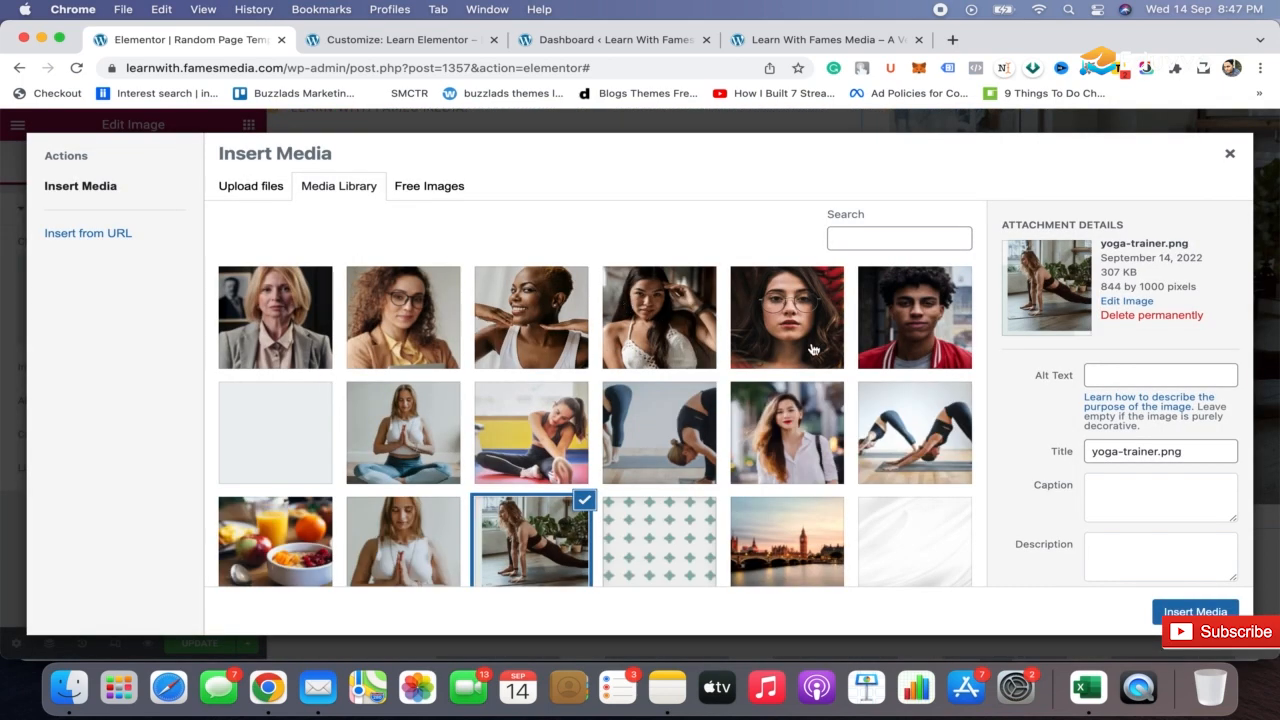
click(760, 333)
click(760, 333)
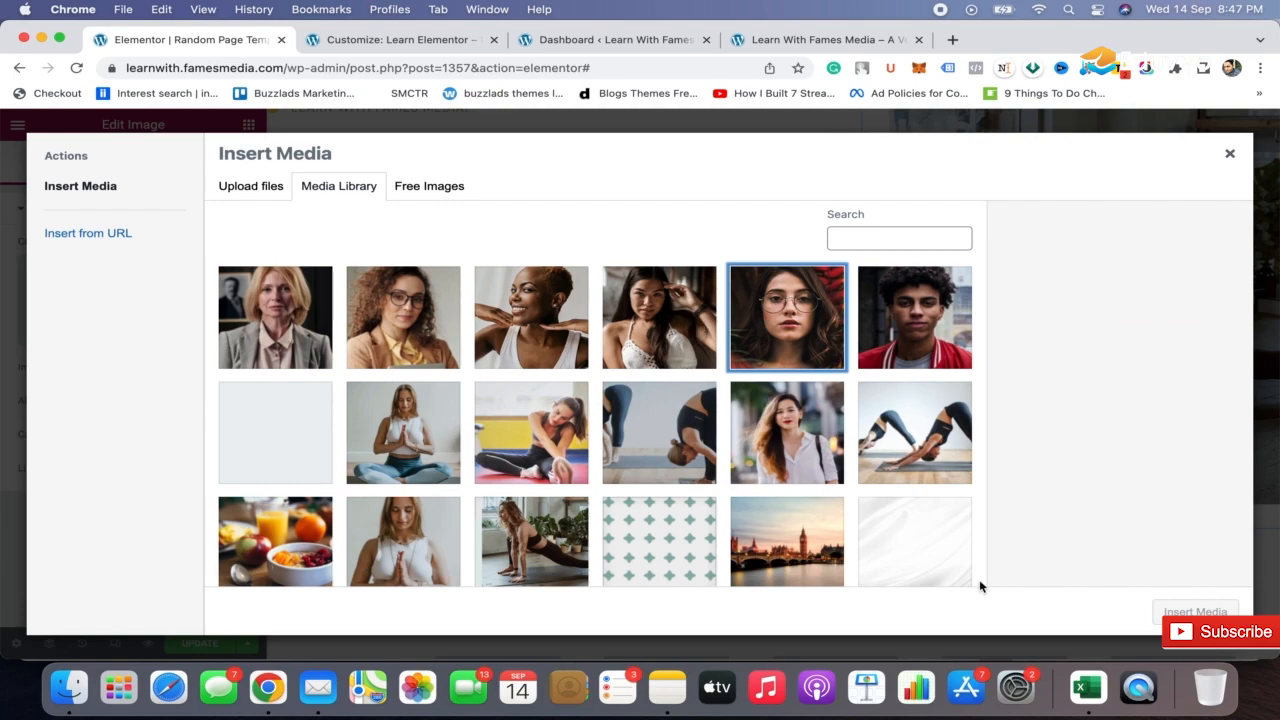
click(800, 316)
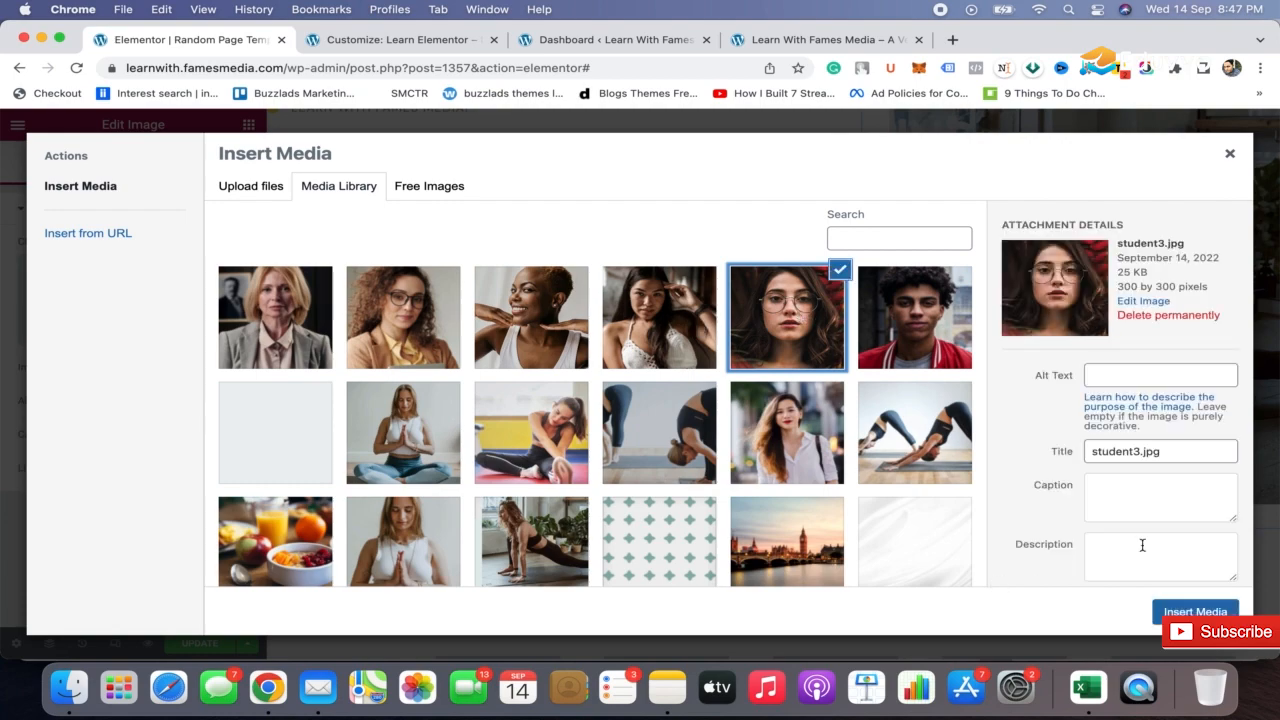
click(1195, 611)
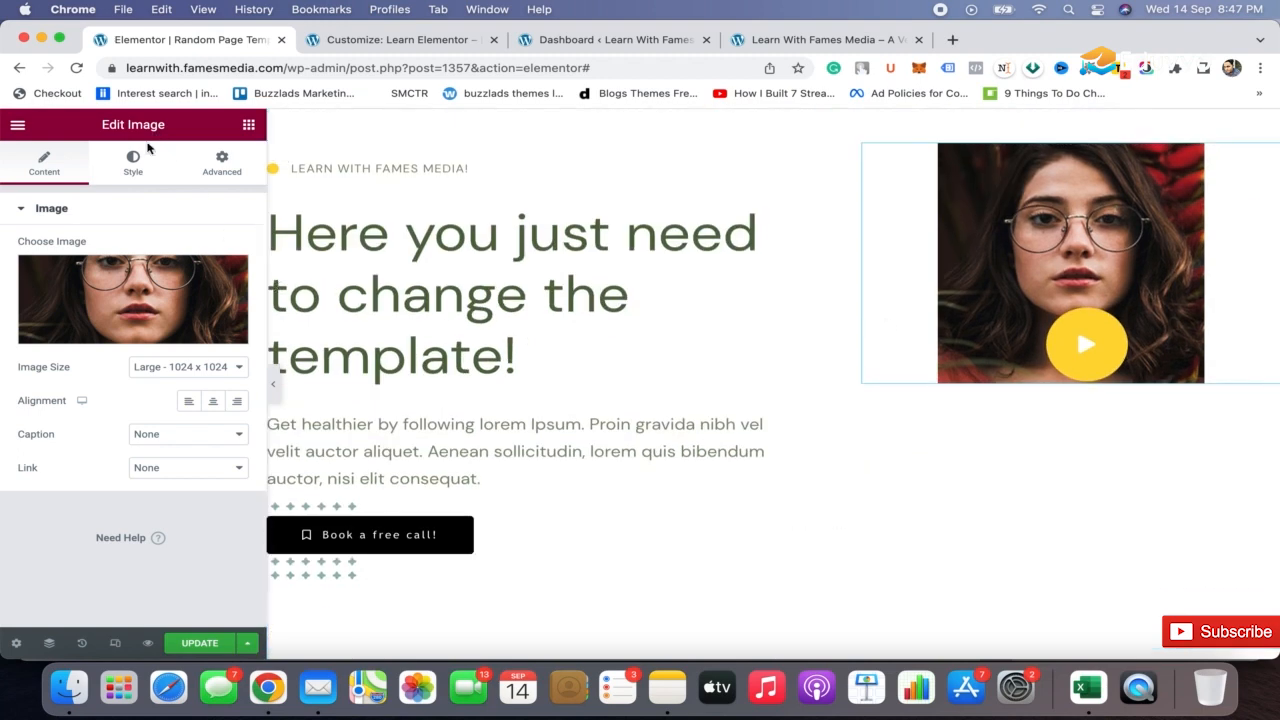
Set the new hero image's width to 100% and preview the page without the editing panel
click(130, 163)
drag(18, 266, 208, 263)
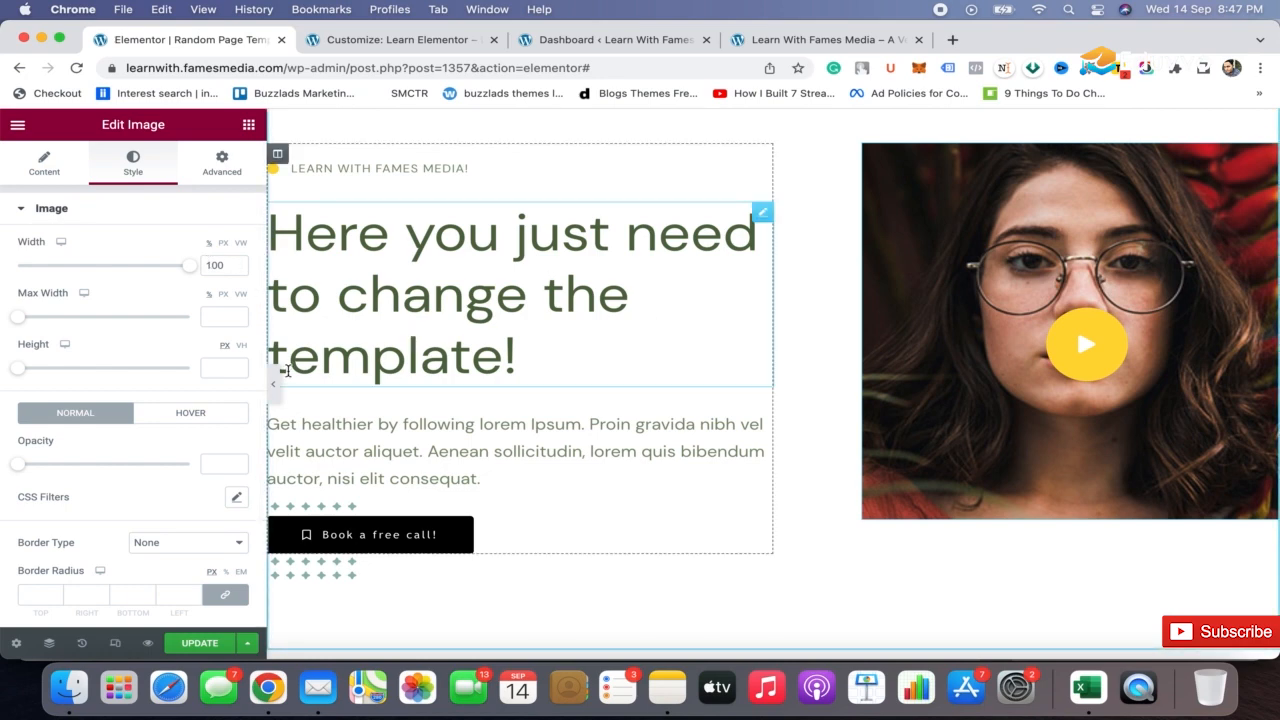
click(274, 383)
scroll(663, 357, down, 3)
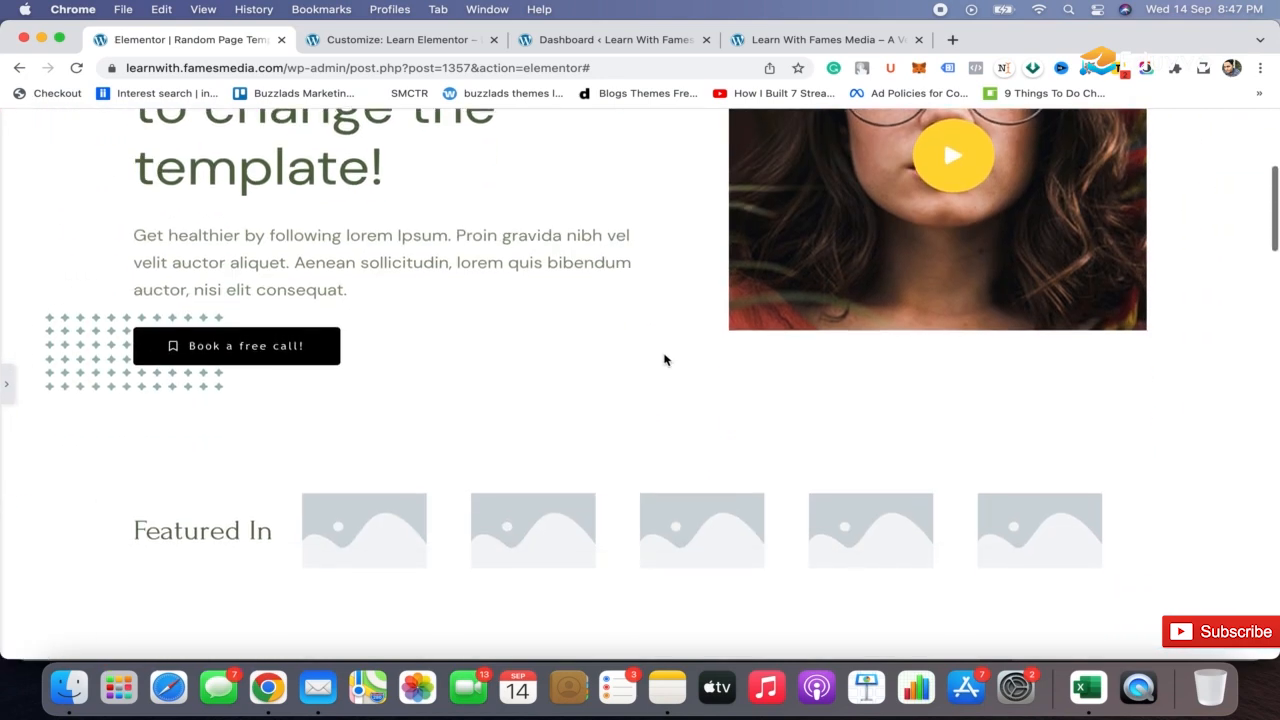
scroll(663, 357, up, 8)
click(5, 390)
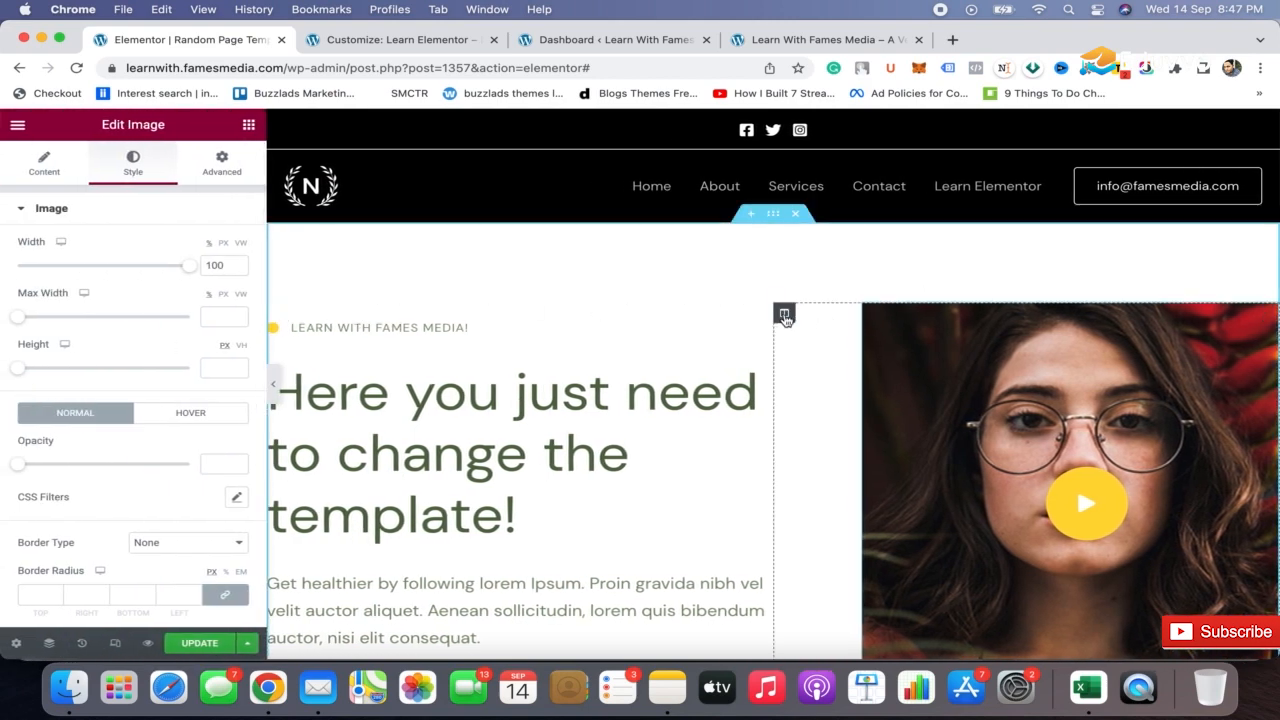
Move the hero's image column ahead of the text column and center the "Learn with fames media!" icon list
drag(785, 316, 398, 338)
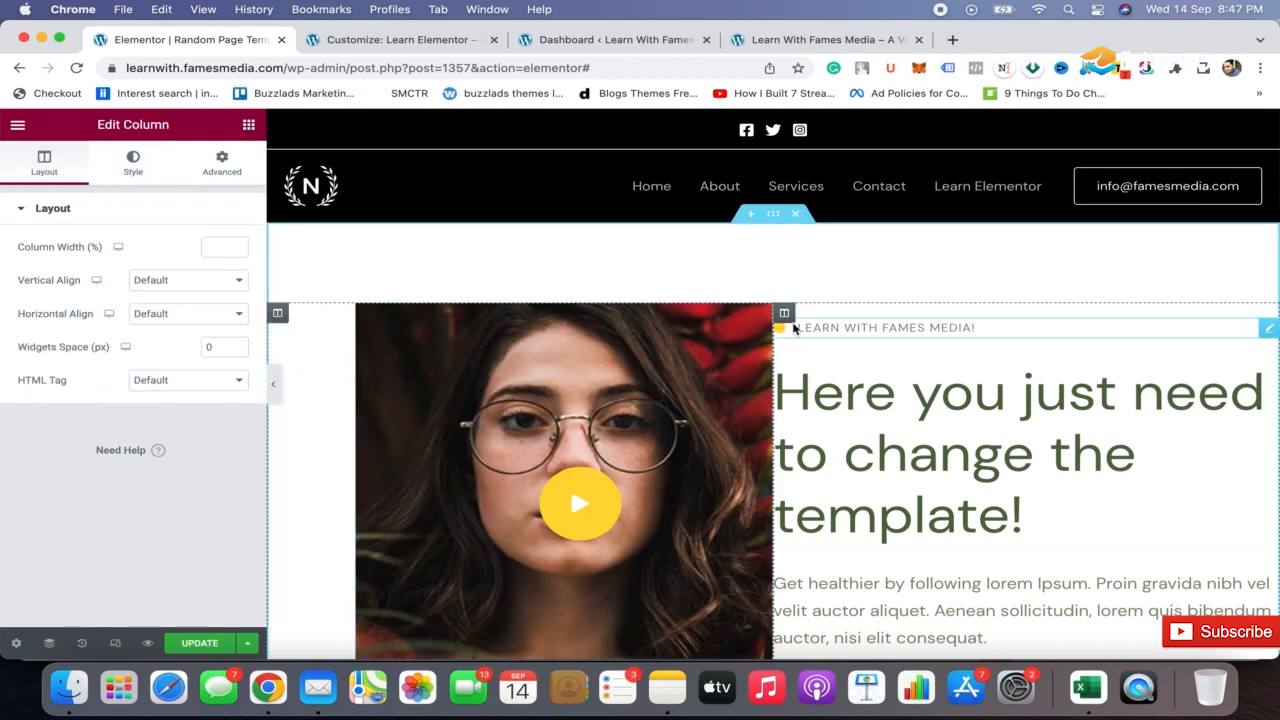
click(996, 336)
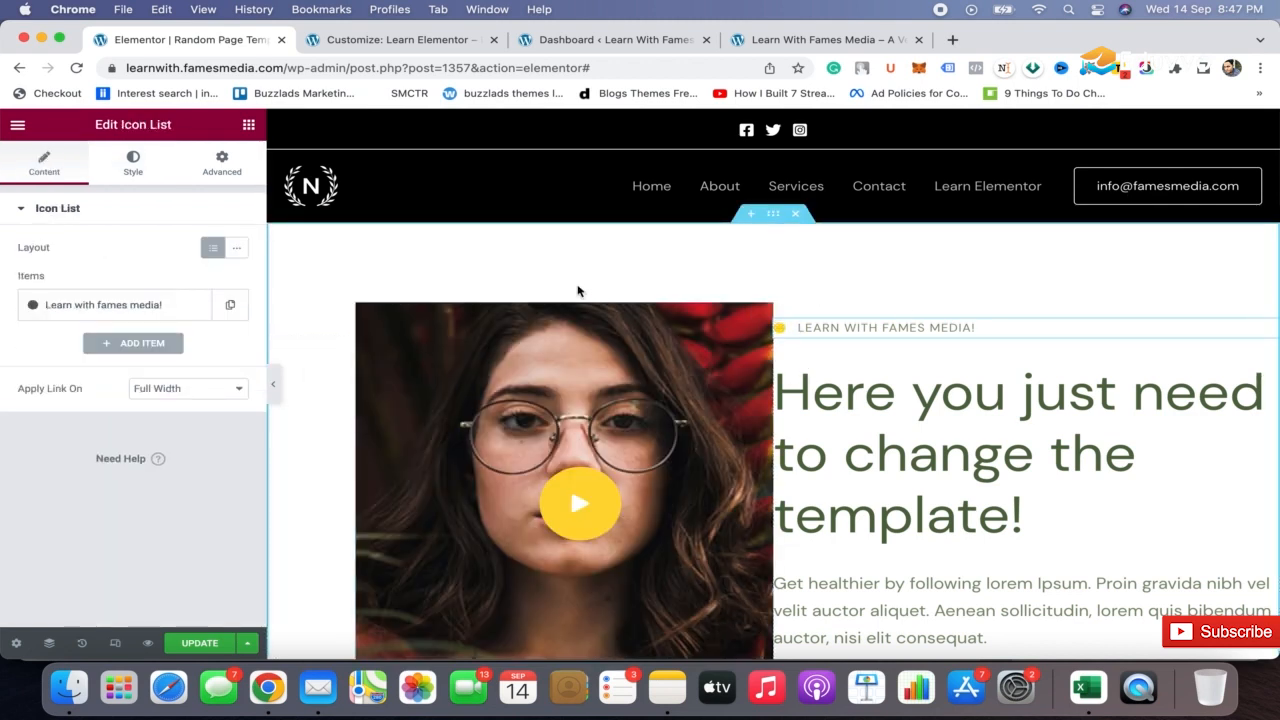
click(119, 163)
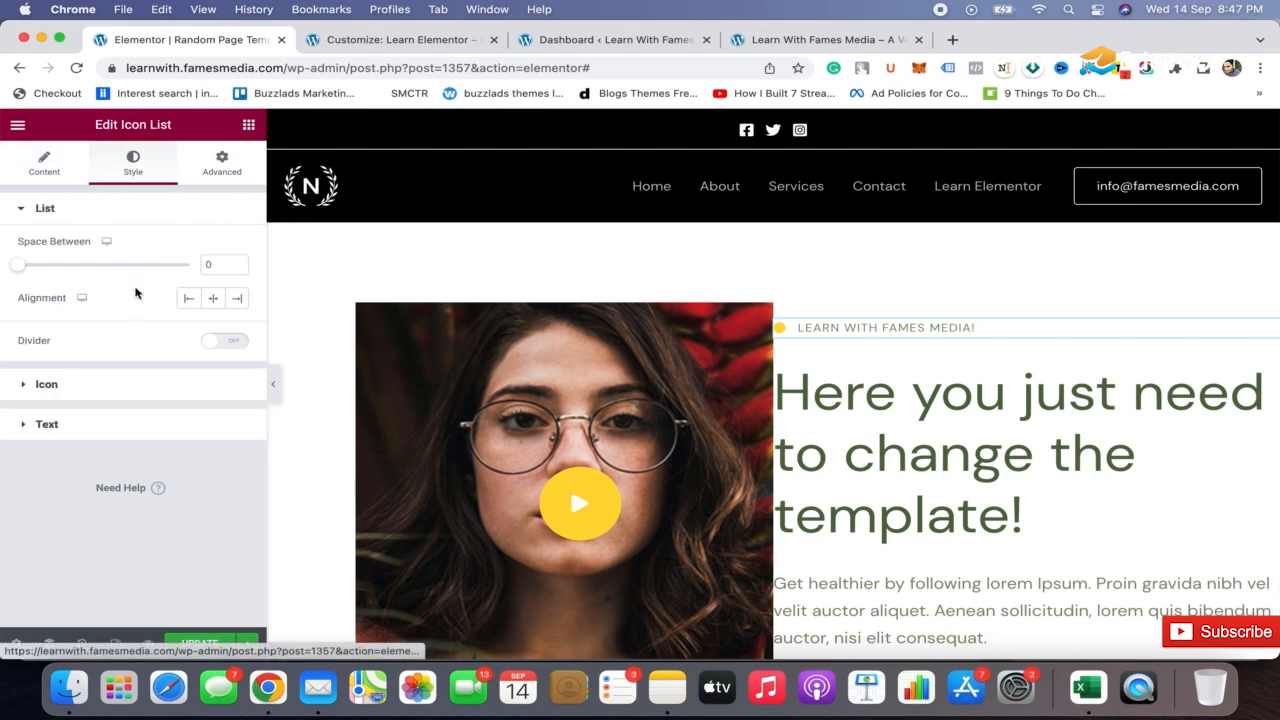
click(213, 298)
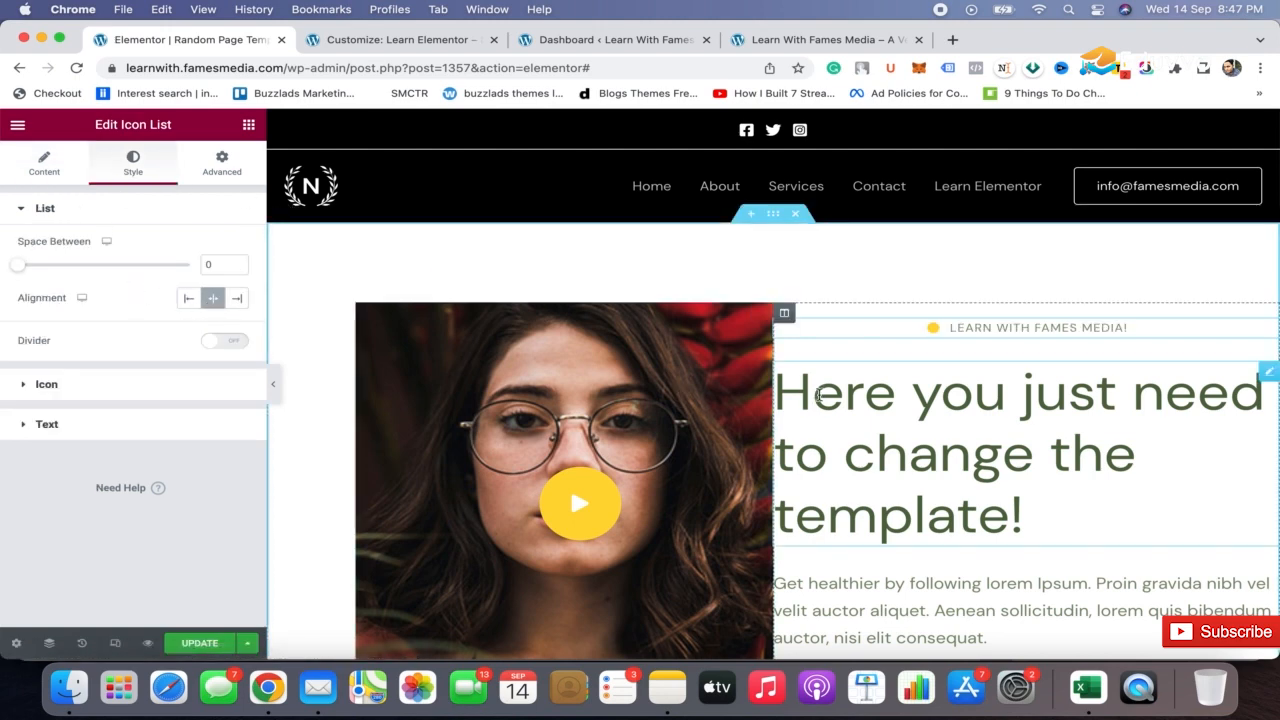
Center-align the hero heading and the paragraph below it
click(820, 395)
click(190, 474)
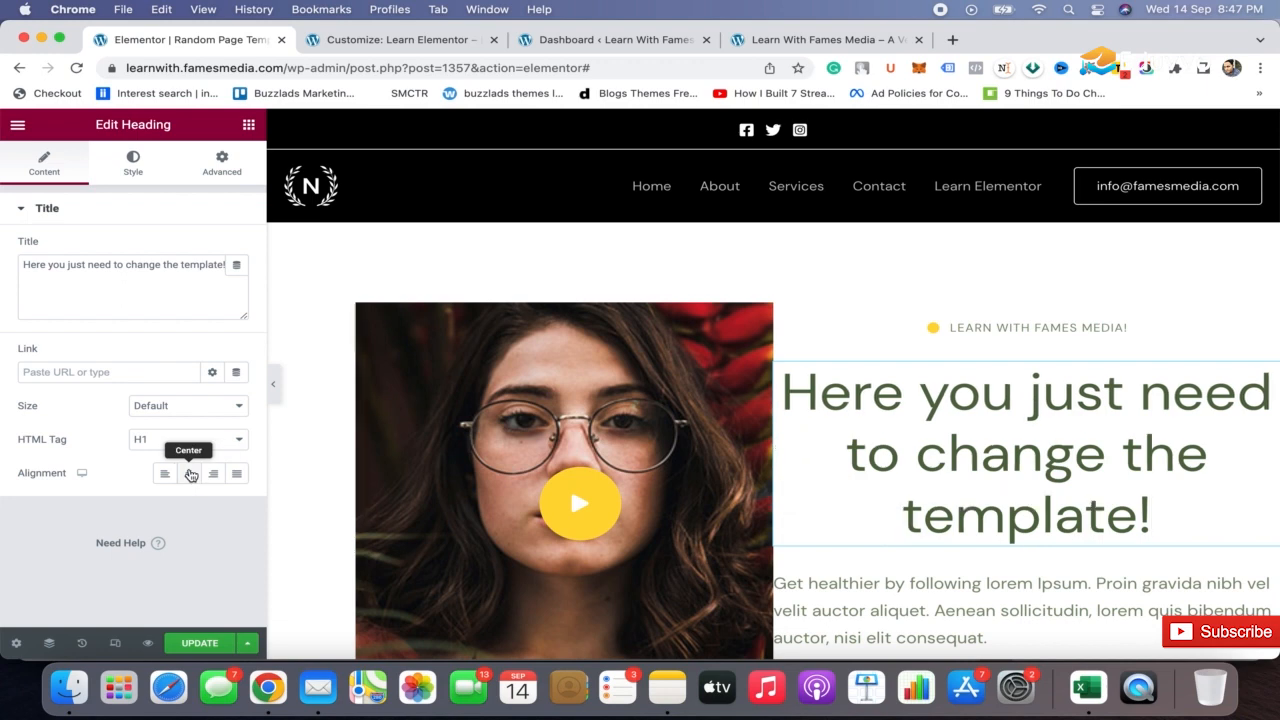
scroll(871, 408, down, 3)
click(980, 409)
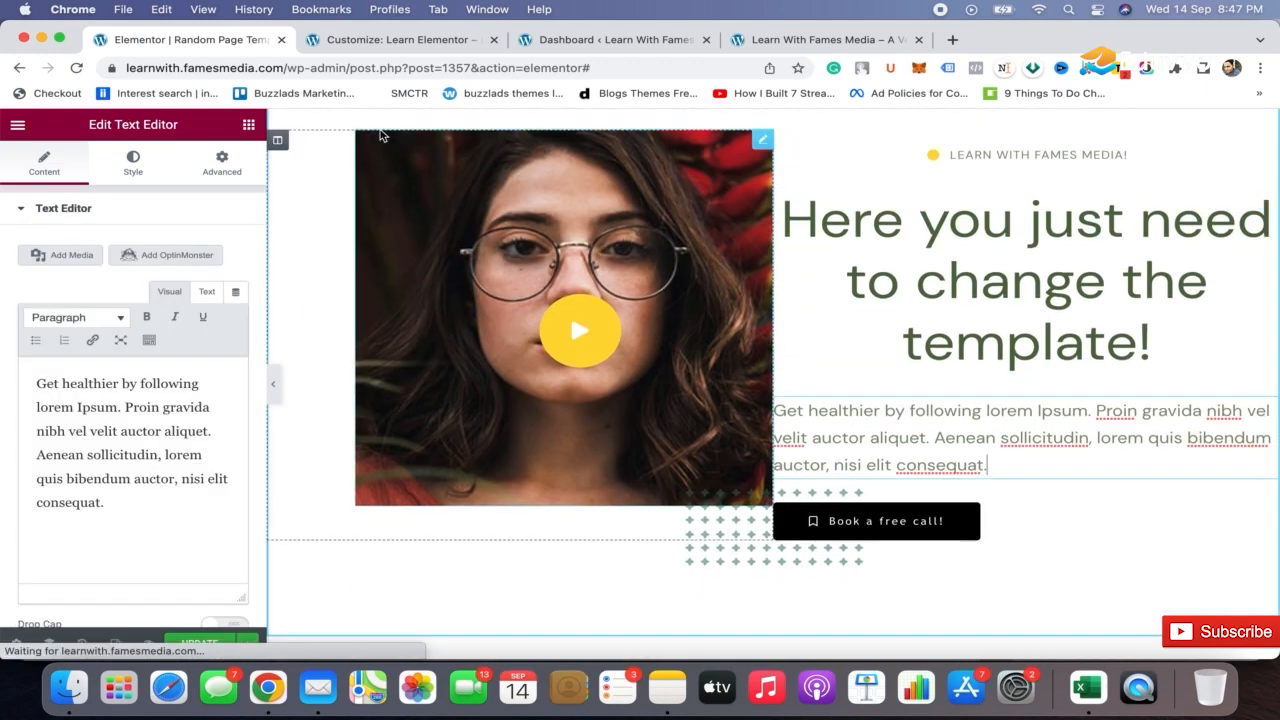
click(131, 163)
click(189, 247)
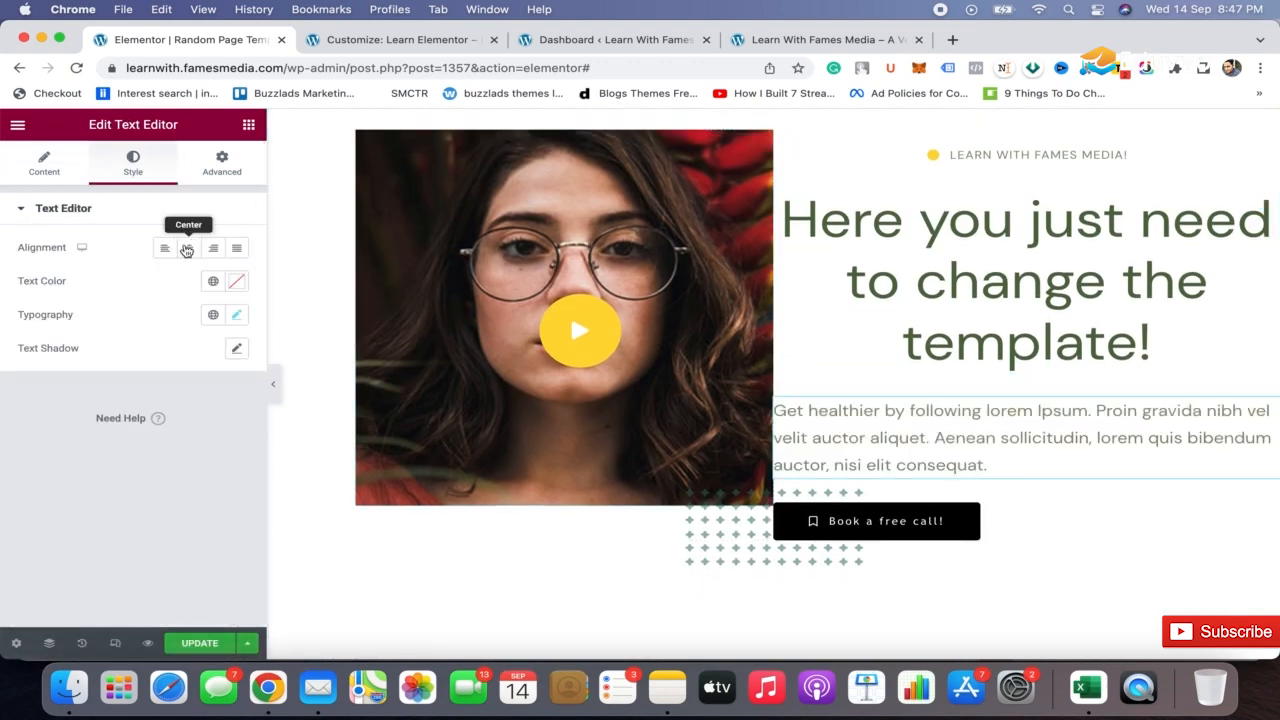
Center-align the "Book a free call!" button and preview the rearranged hero section
click(978, 520)
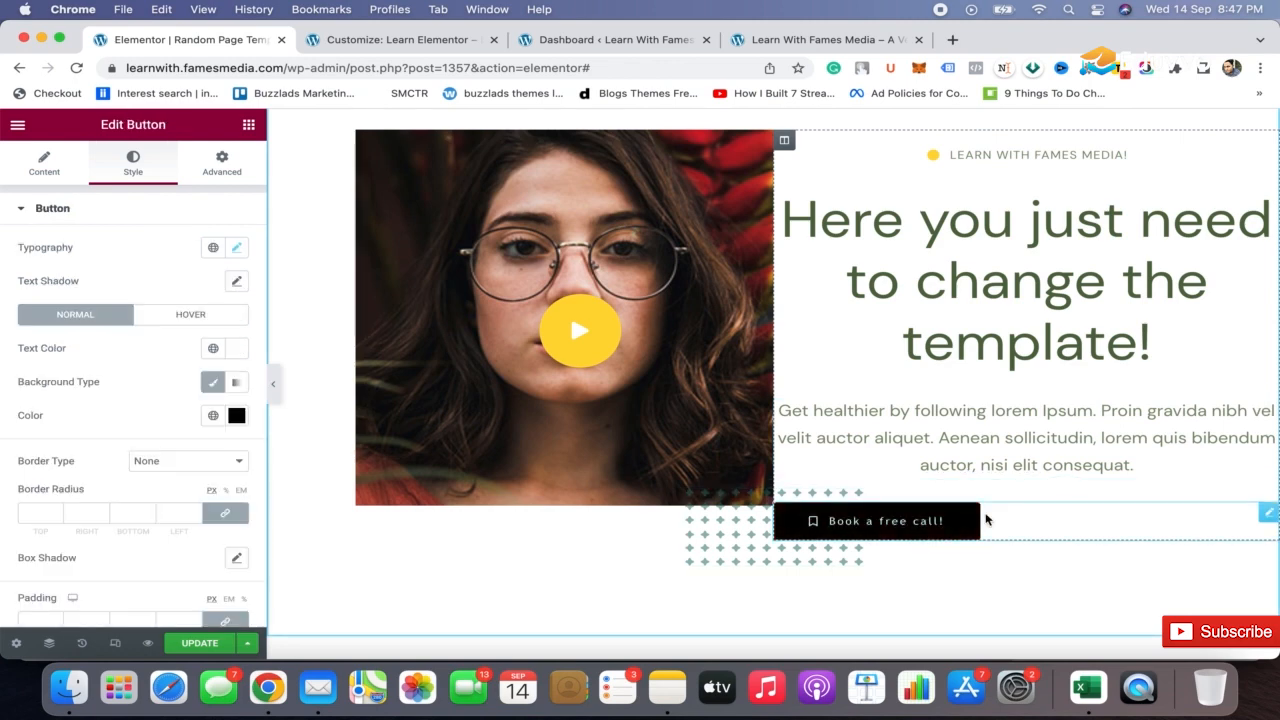
click(45, 166)
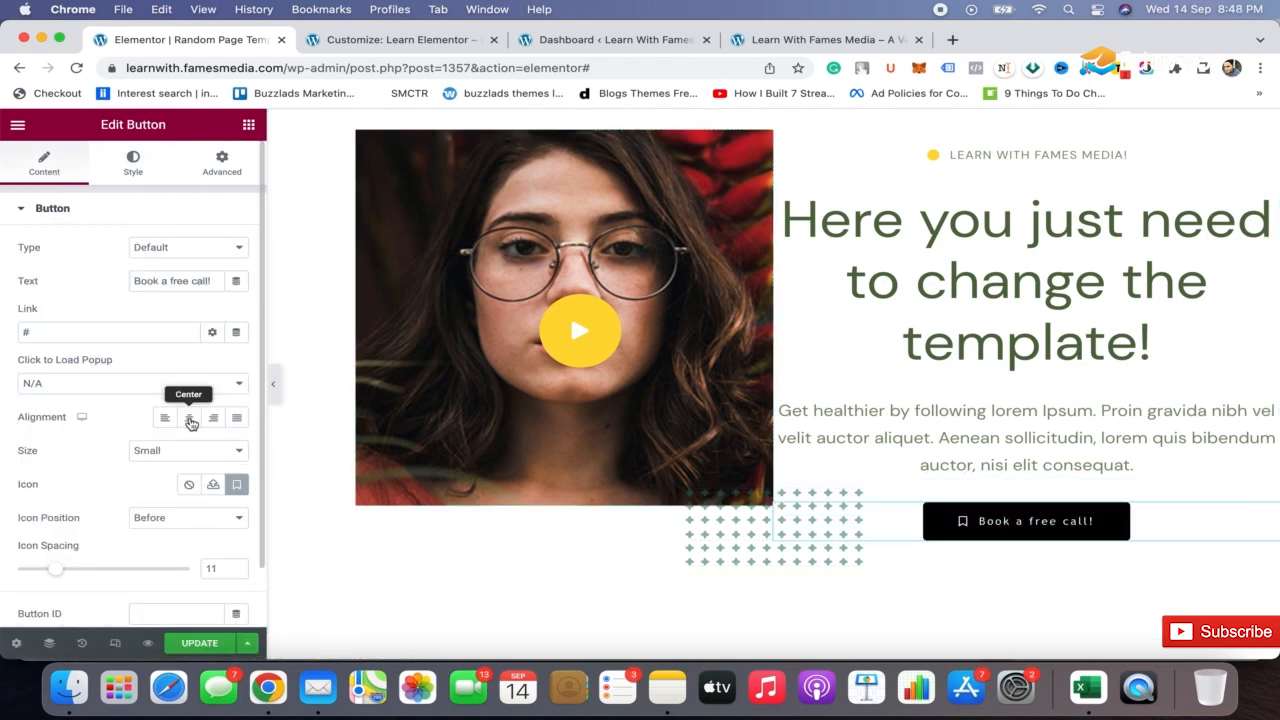
click(189, 417)
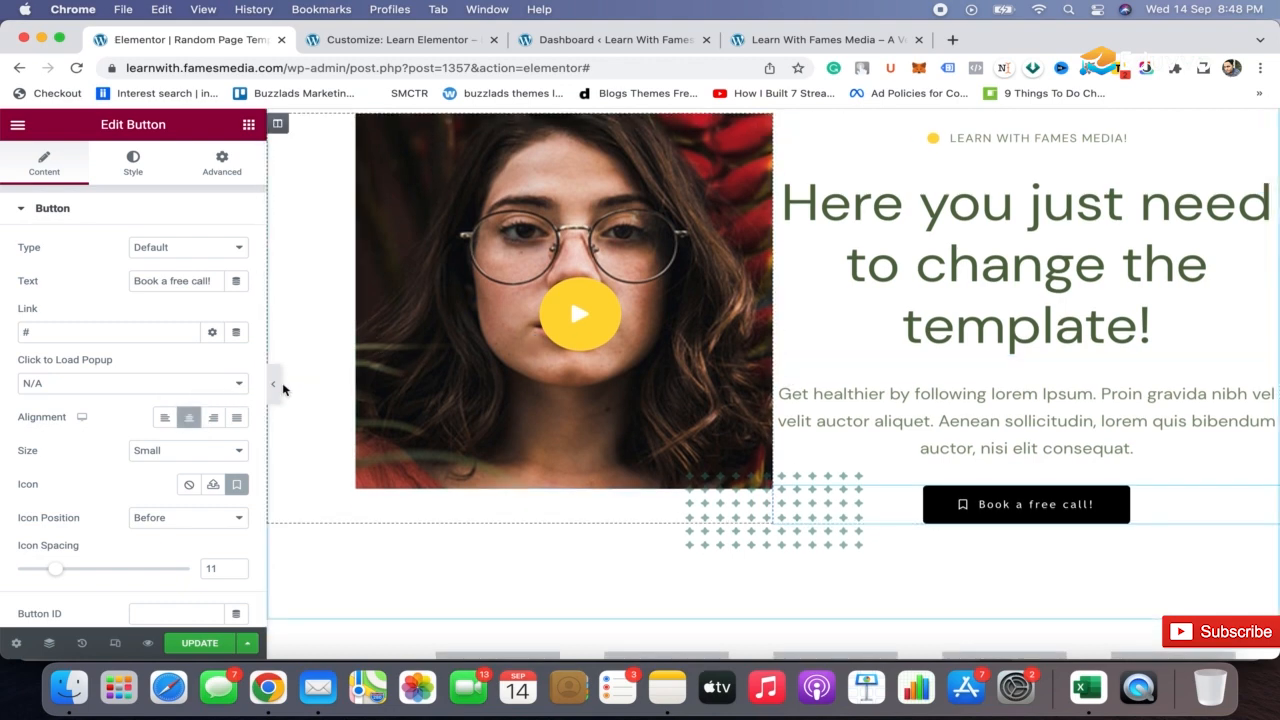
click(273, 383)
scroll(960, 190, down, 3)
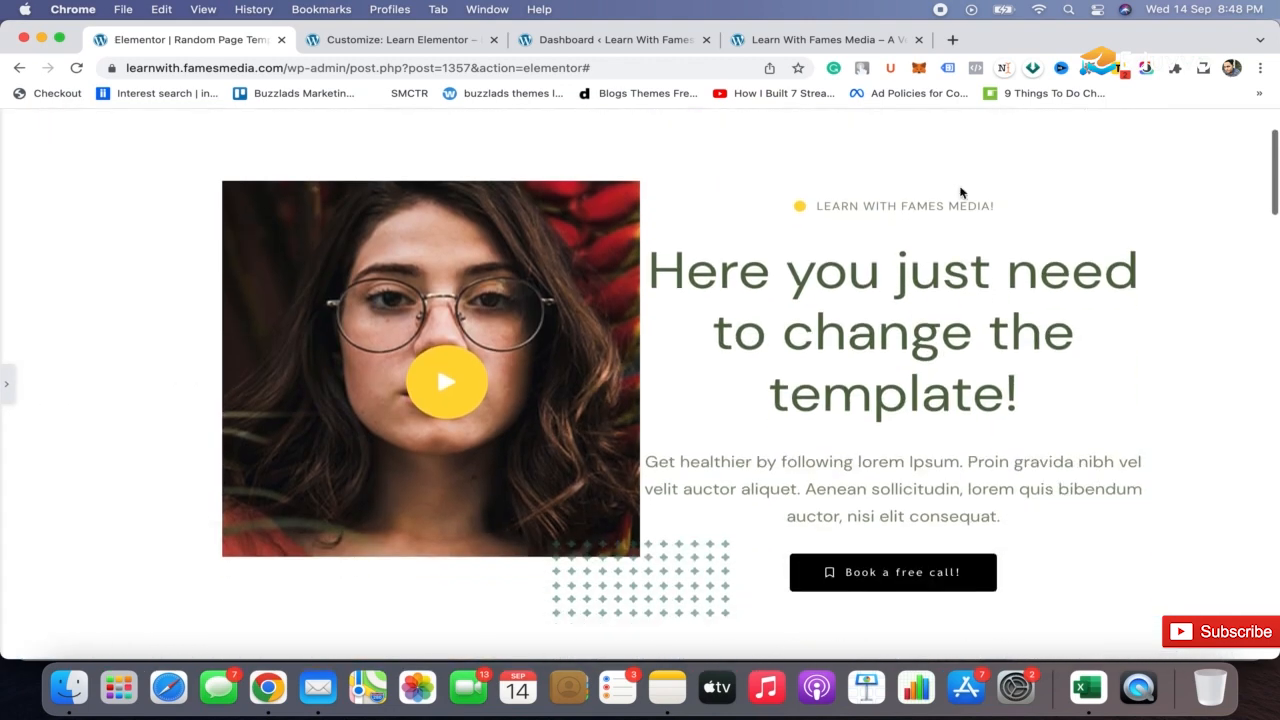
click(6, 385)
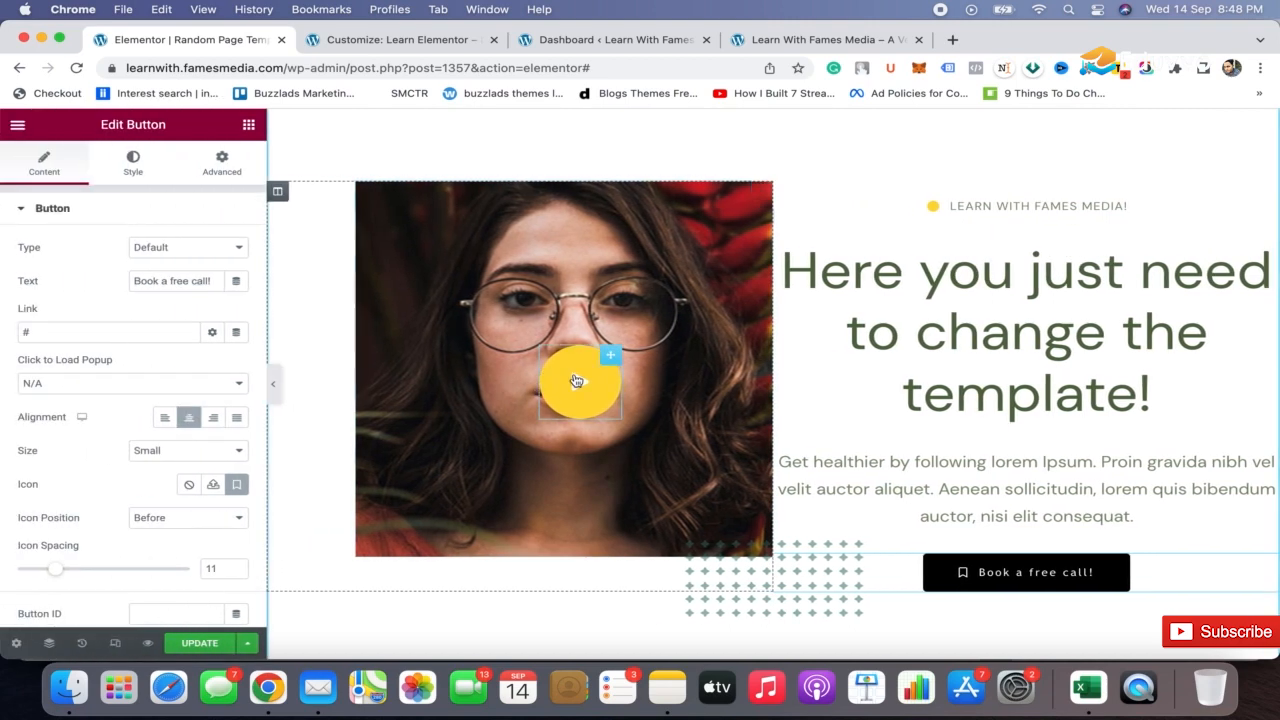
Delete the yellow play icon that overlays the hero image
click(577, 381)
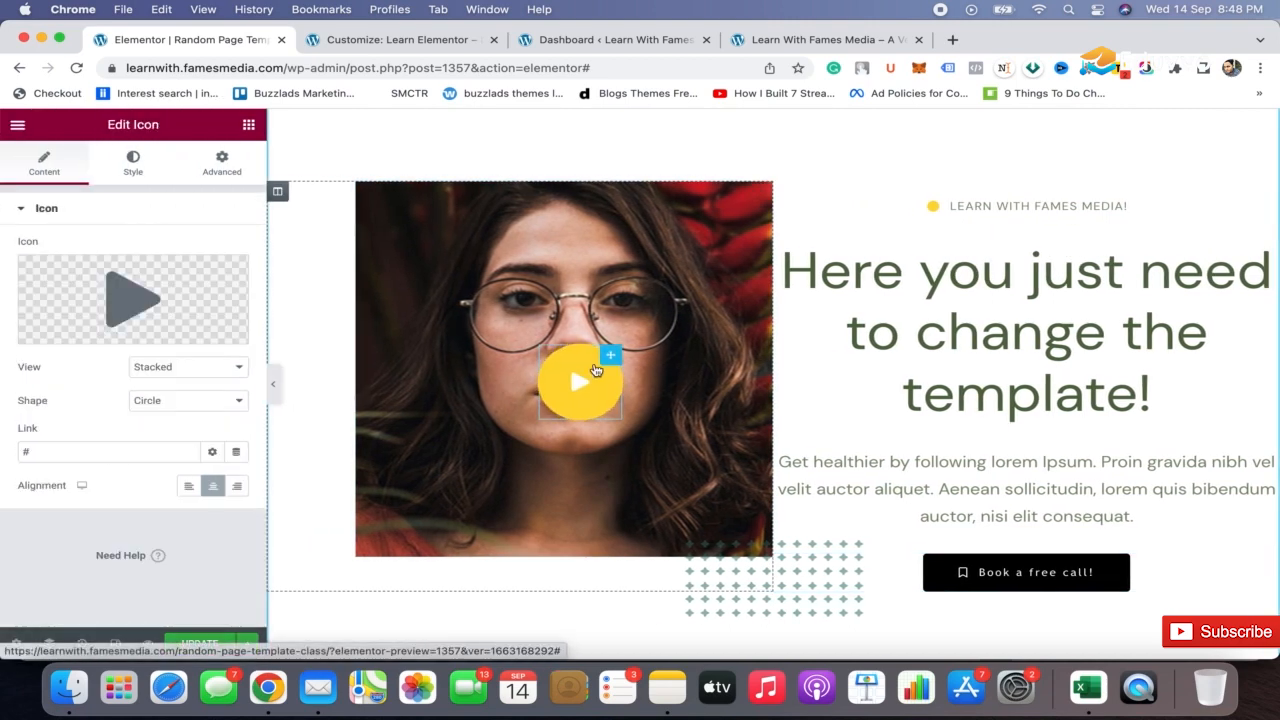
right_click(592, 375)
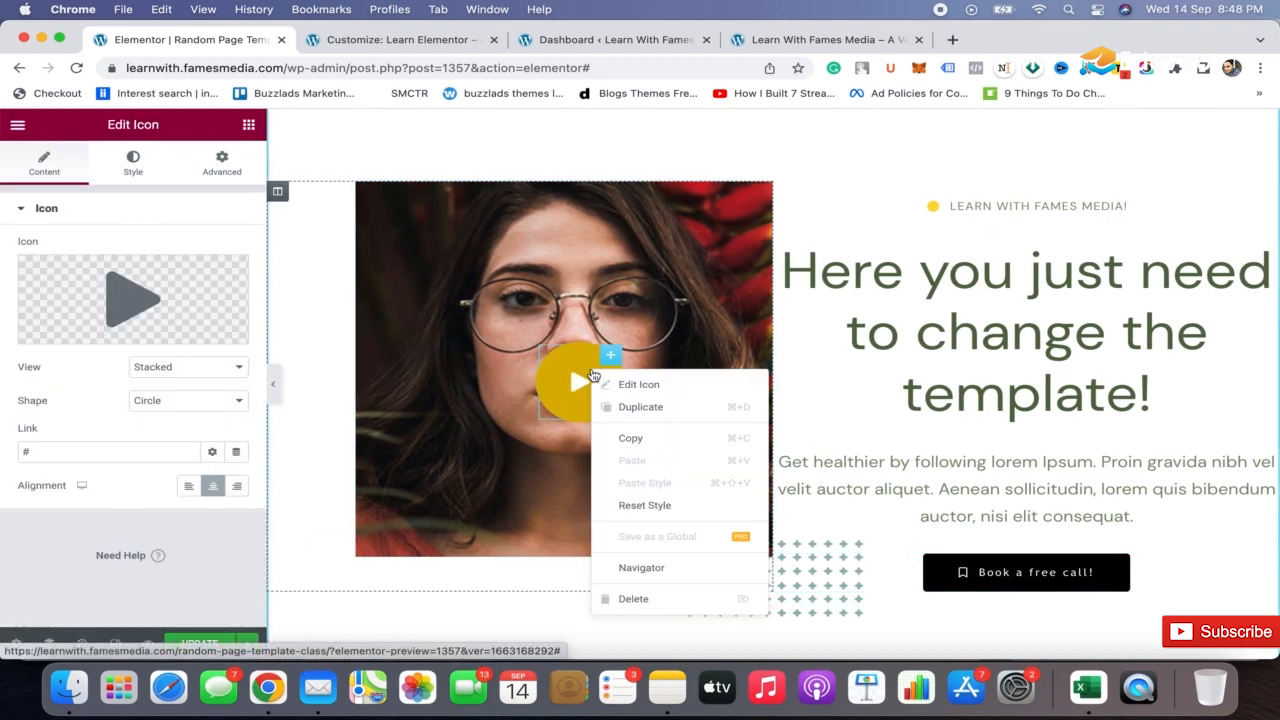
click(705, 599)
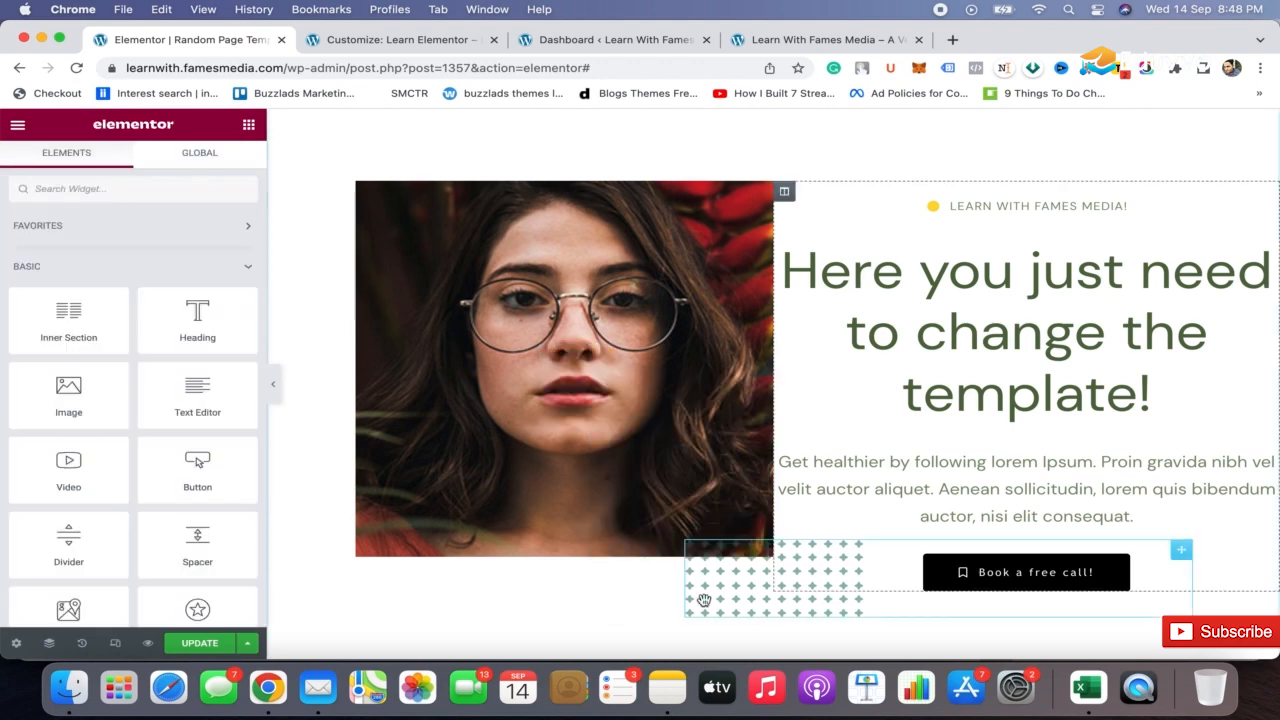
Set the hero image's alignment to left
click(613, 265)
click(279, 193)
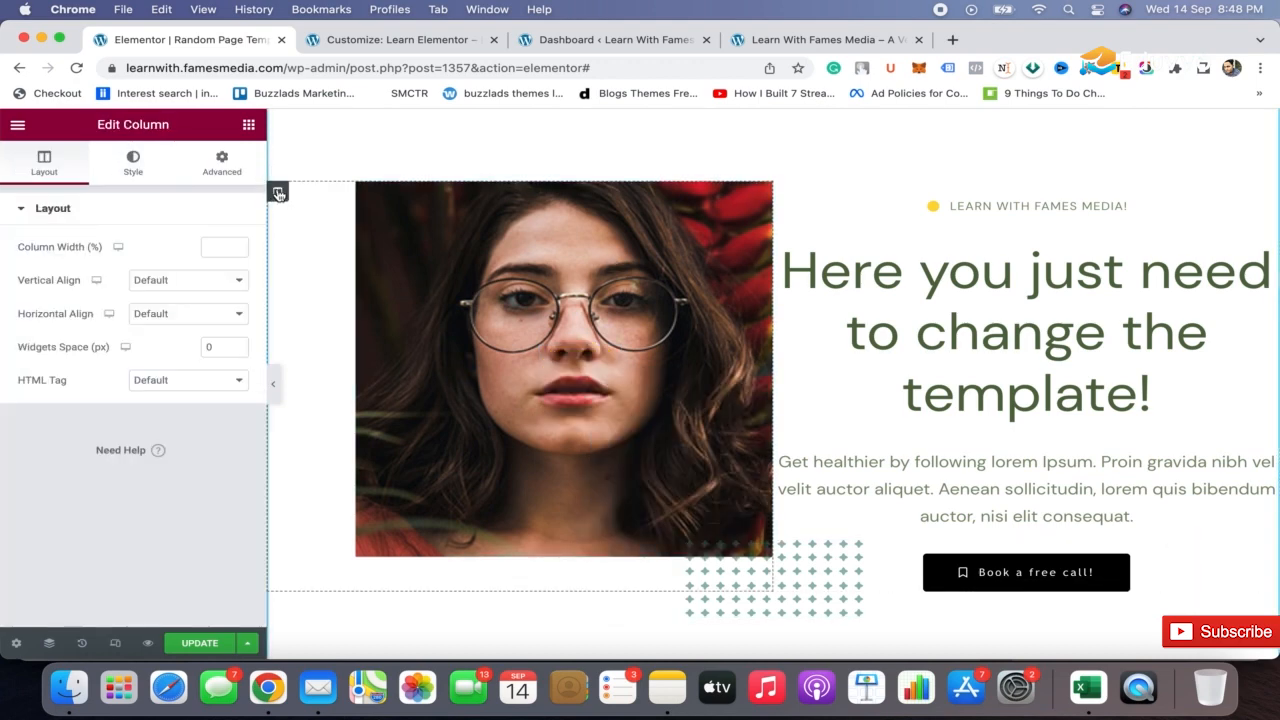
click(427, 218)
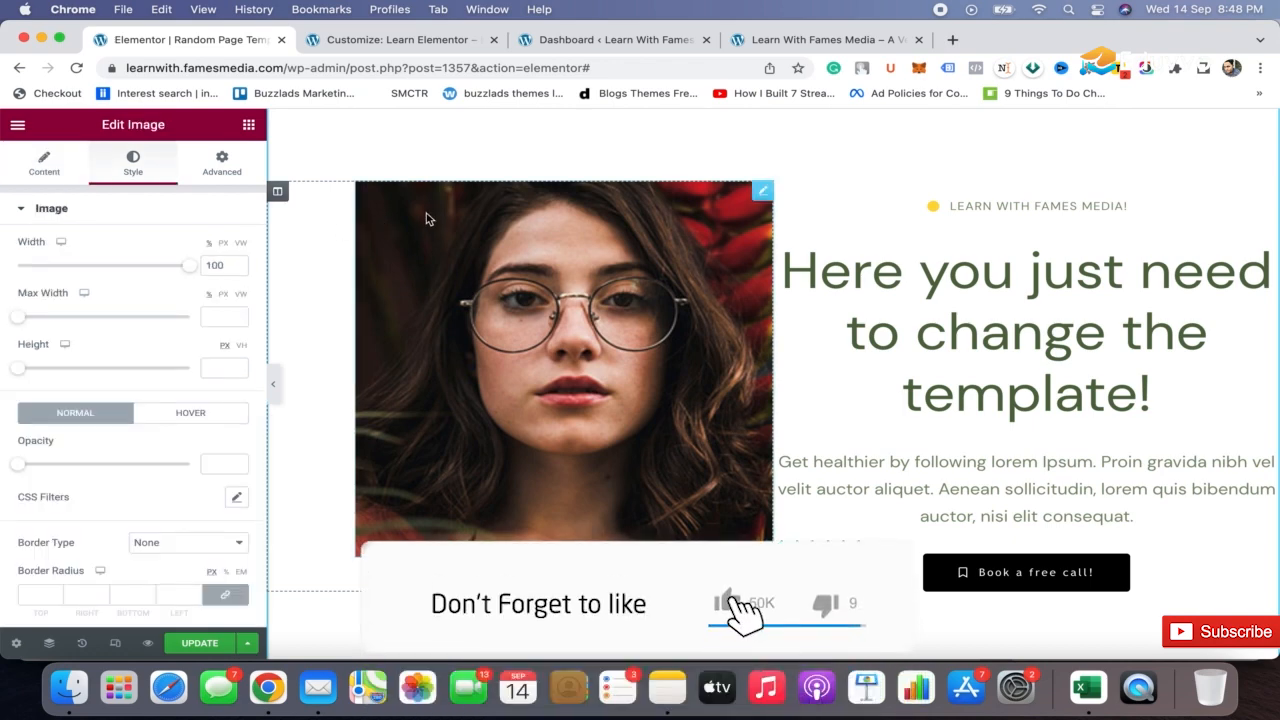
click(52, 172)
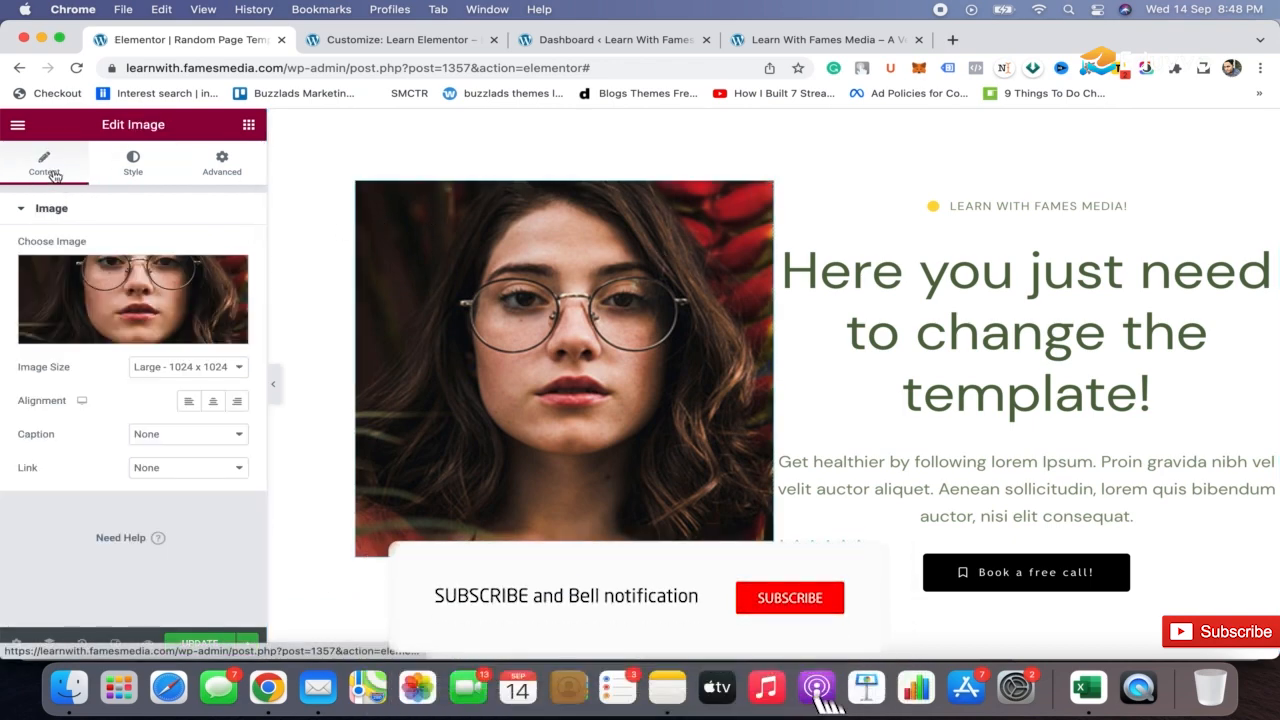
click(188, 400)
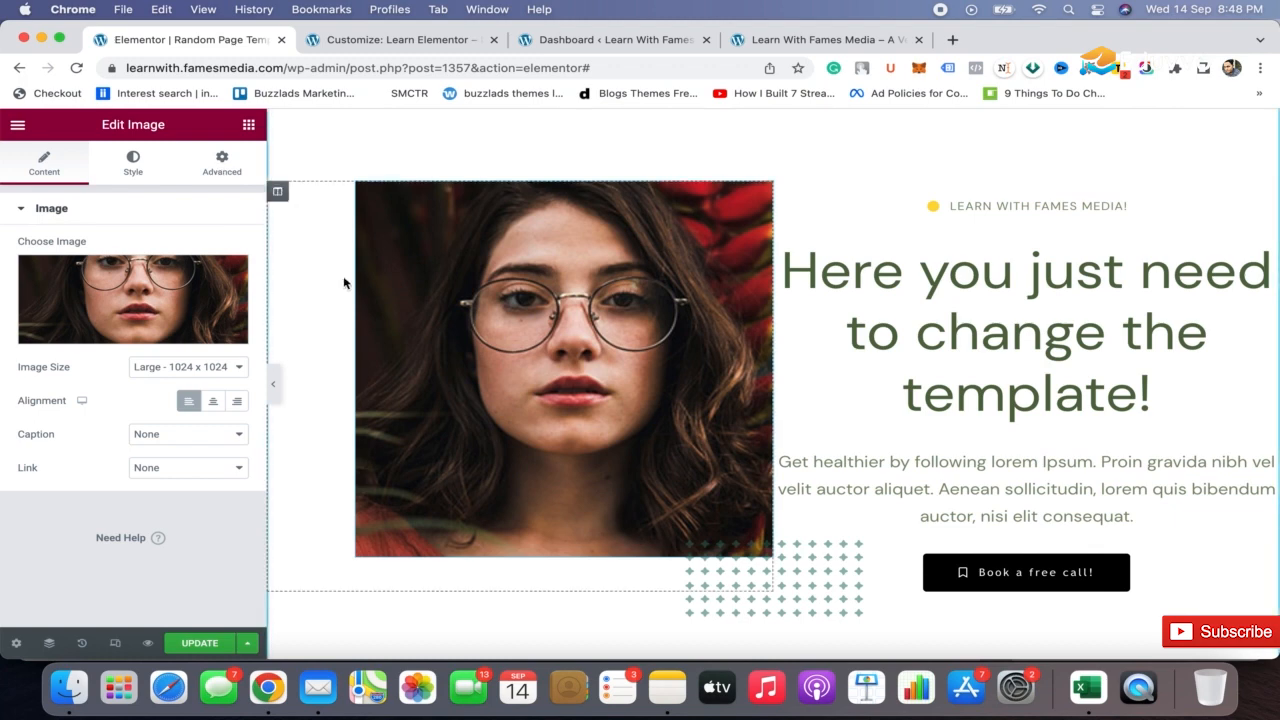
click(226, 170)
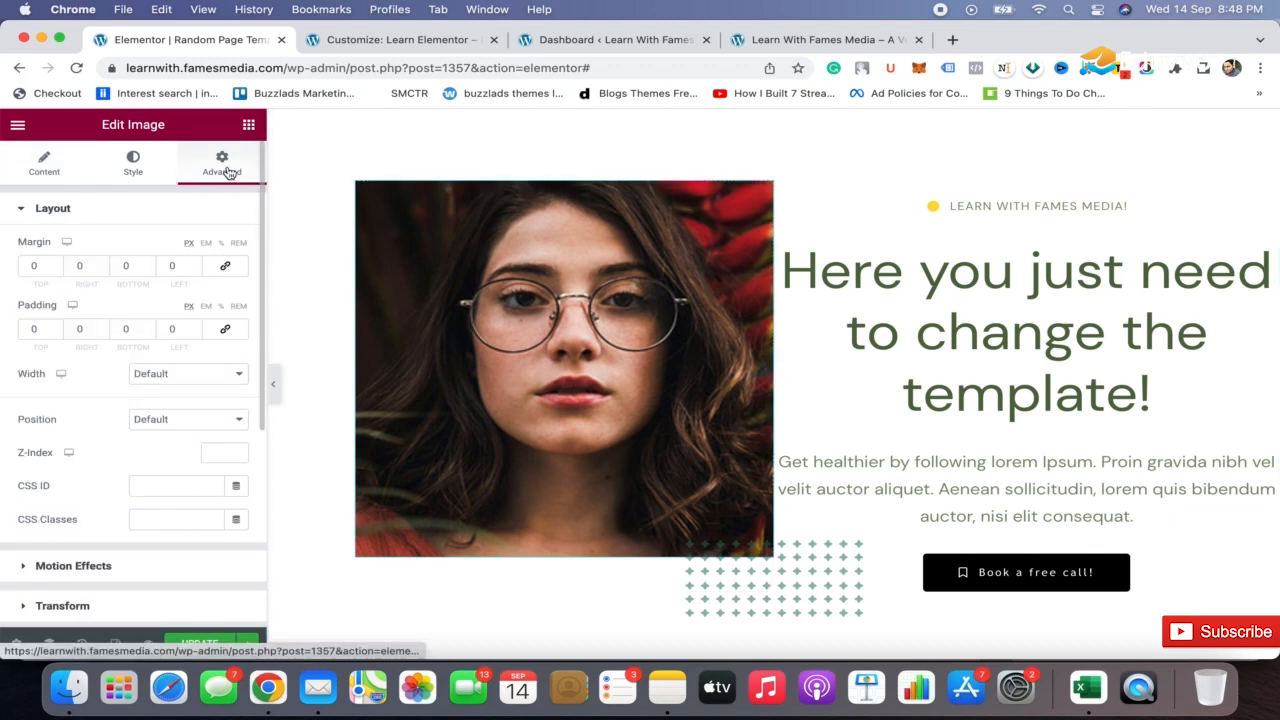
click(225, 329)
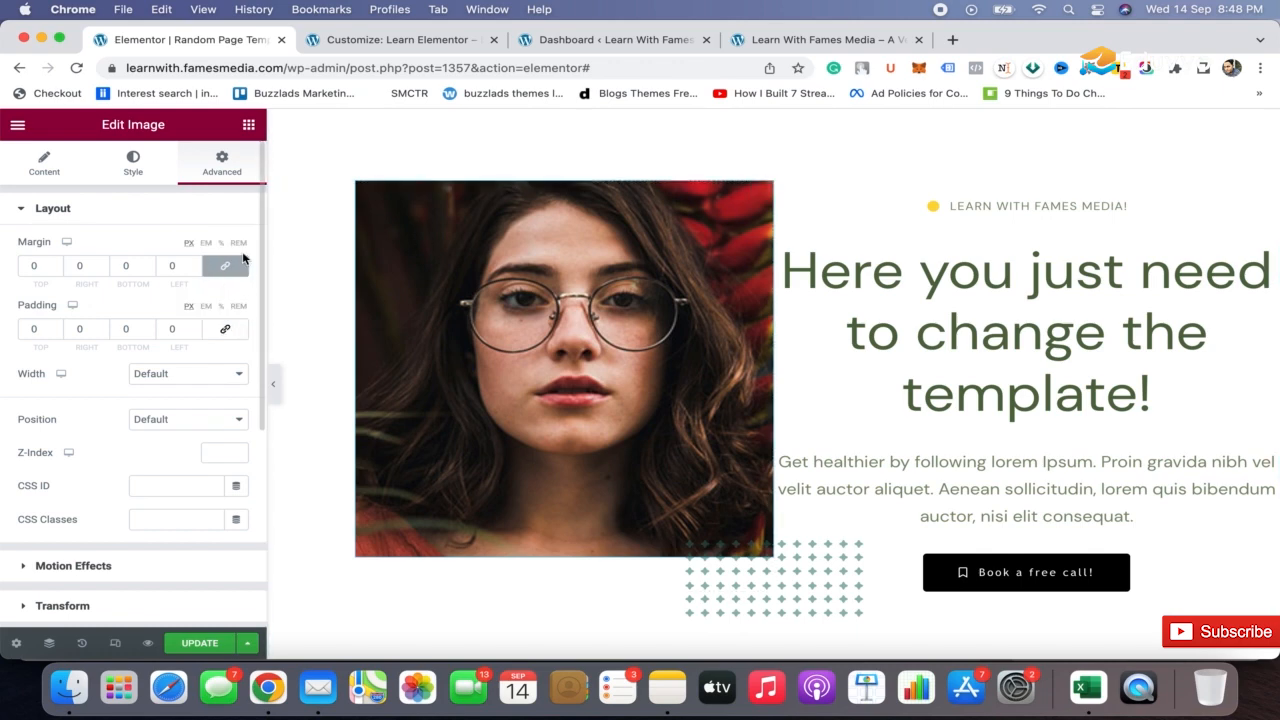
click(220, 267)
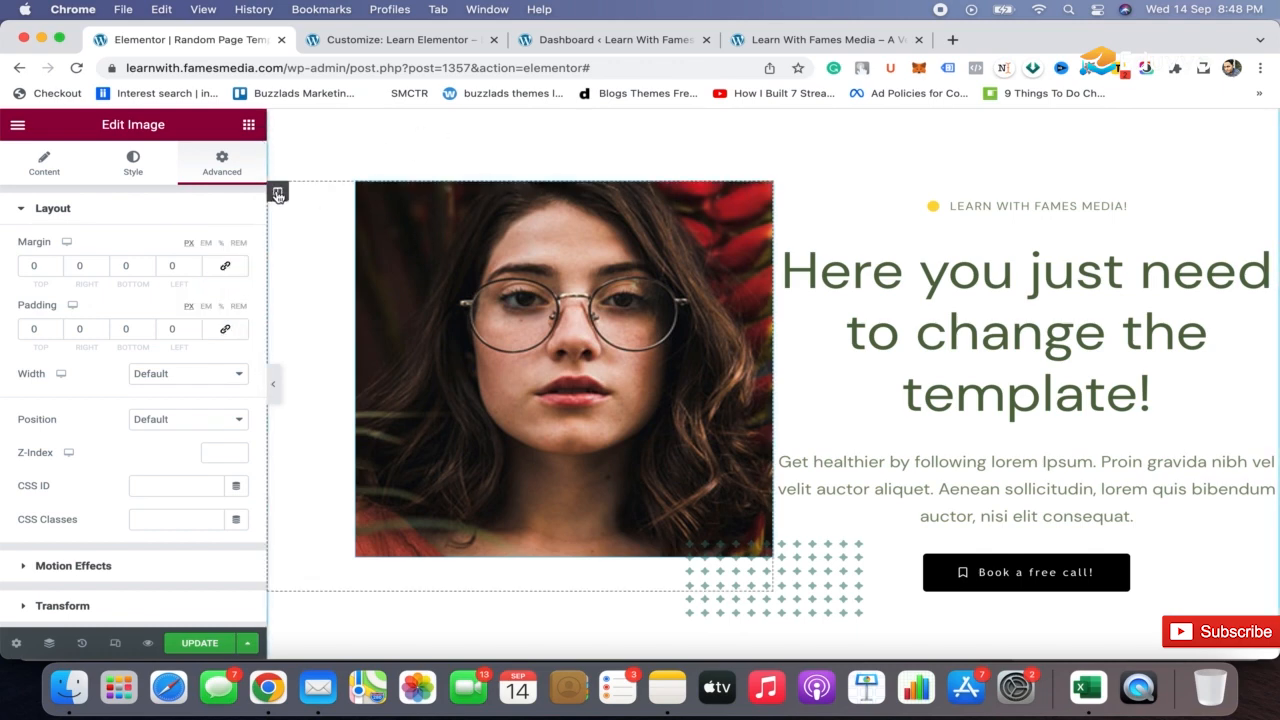
click(508, 177)
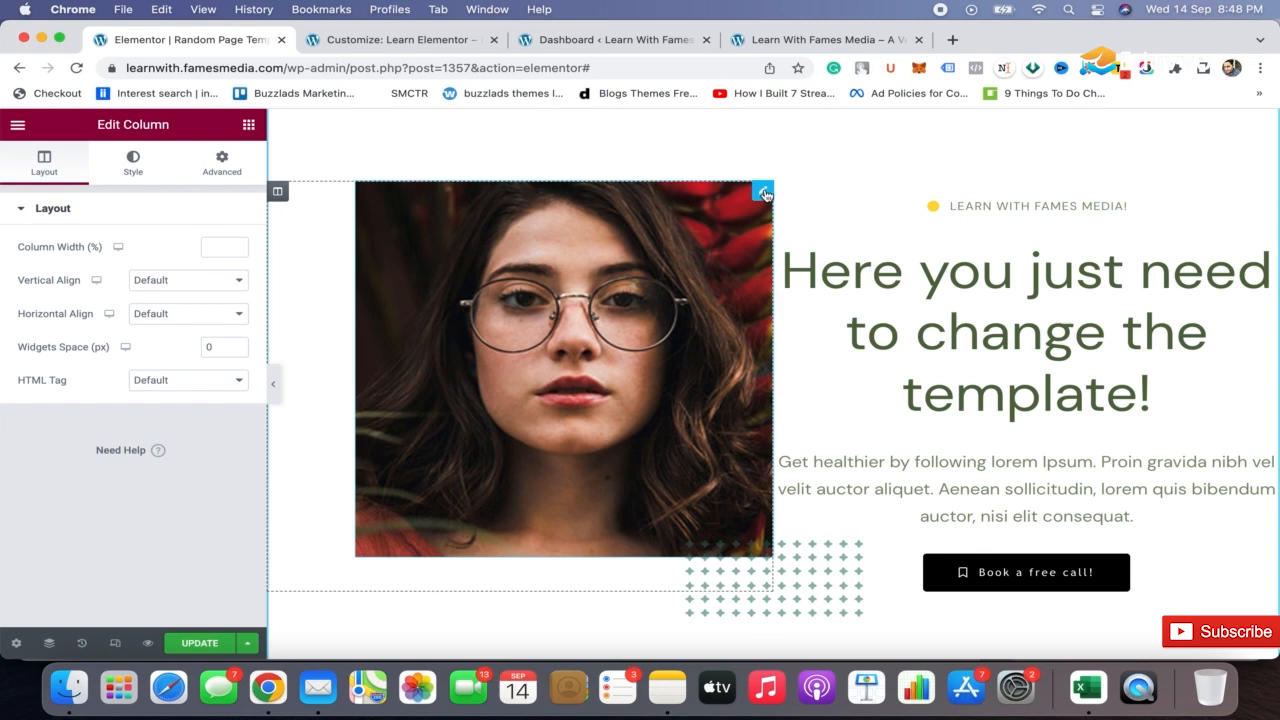
click(764, 193)
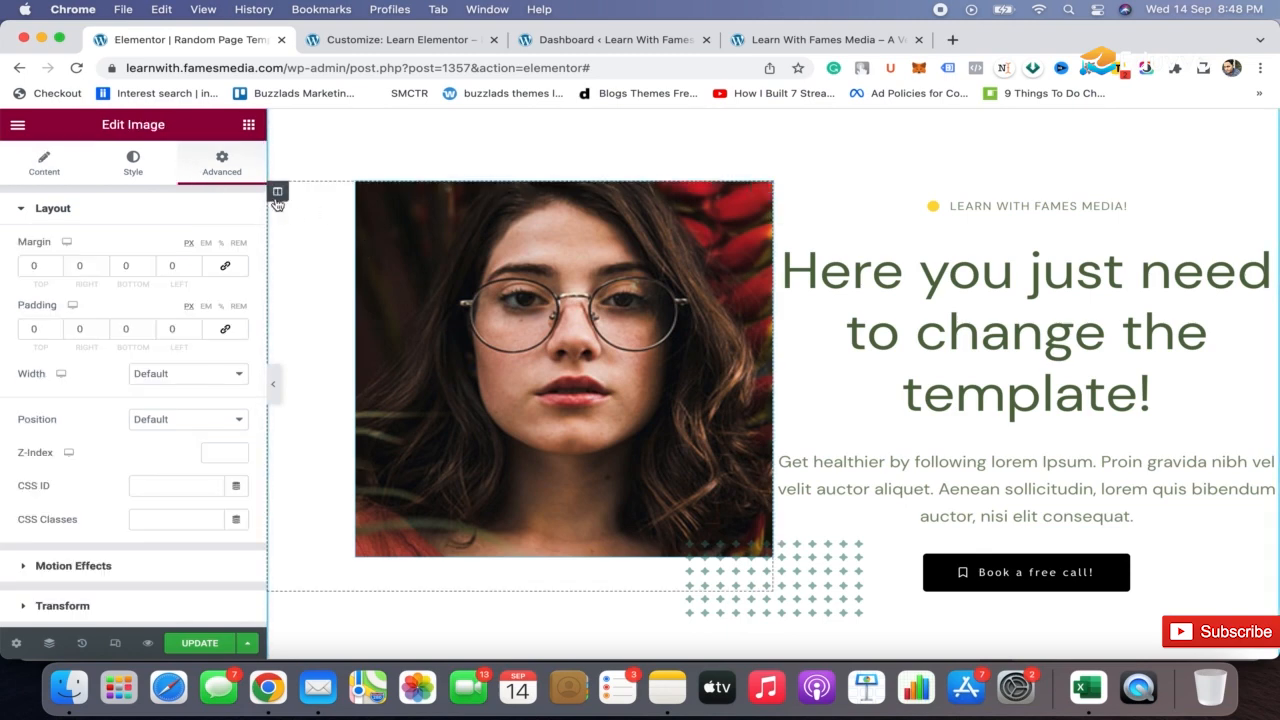
Set the left margin of the hero's image column to 1 px and preview the page without the editing panel
click(278, 193)
click(214, 164)
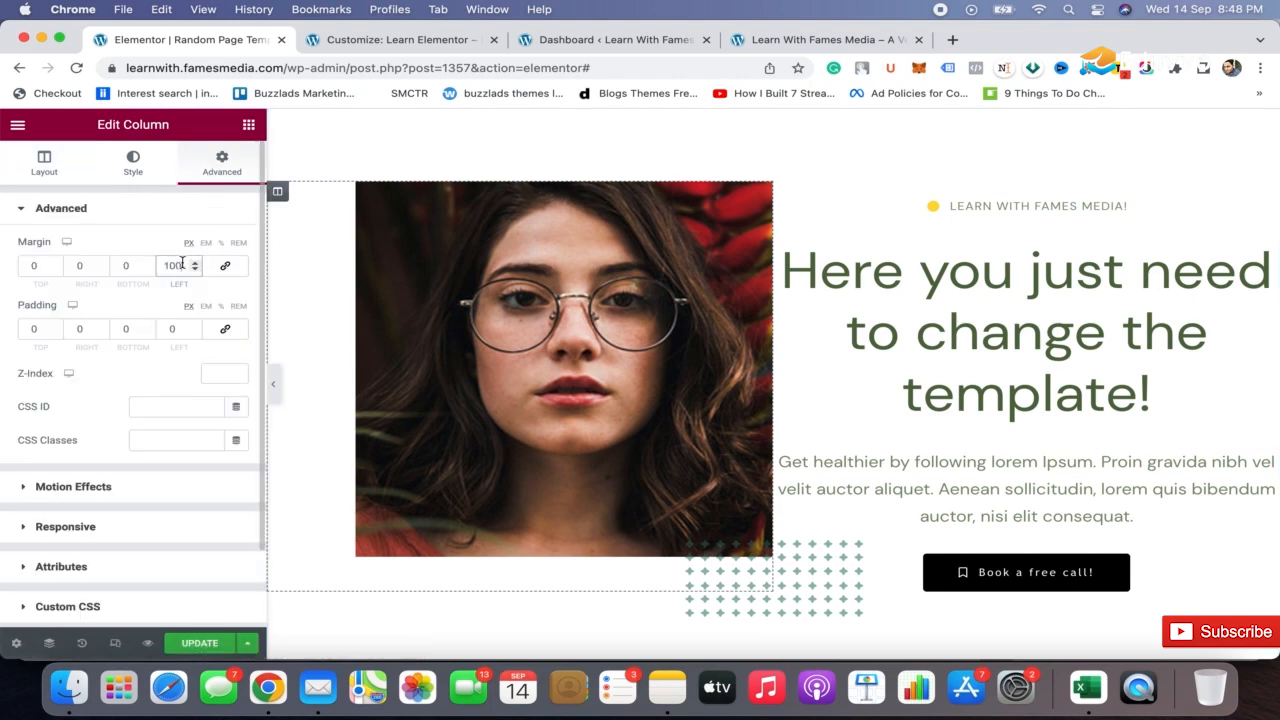
key(BackSpace)
key(BackSpace)
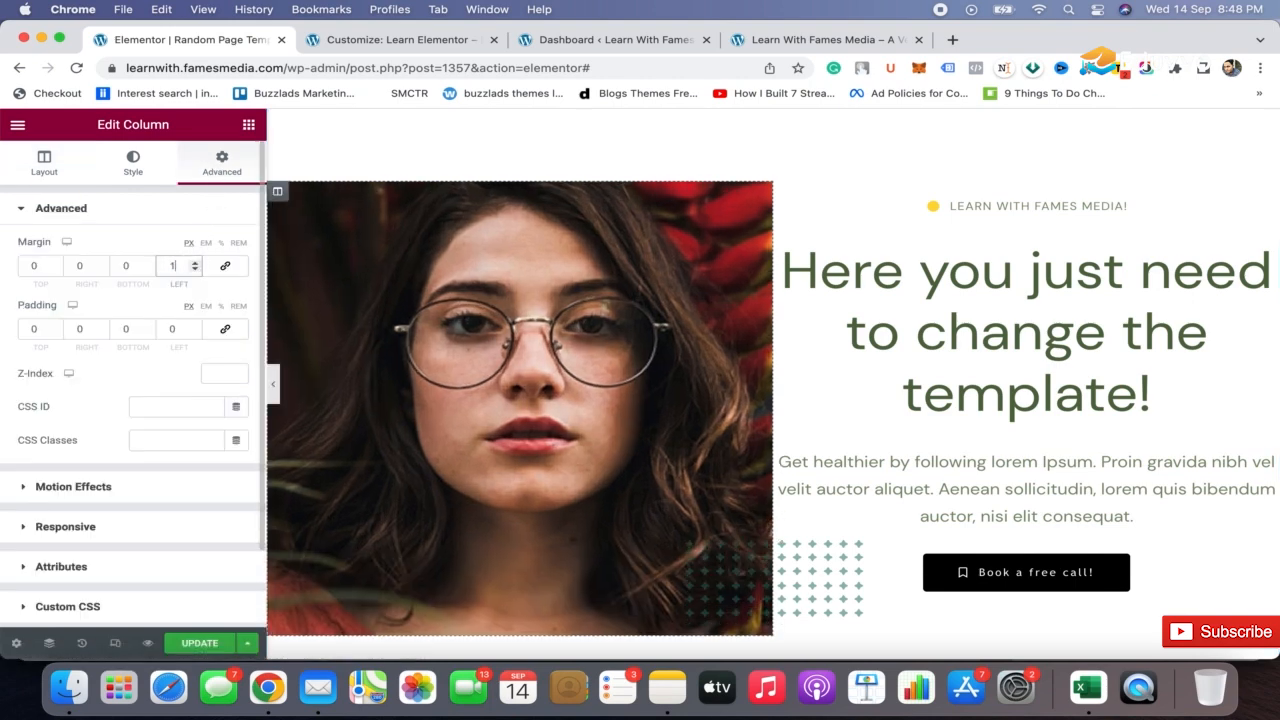
click(273, 383)
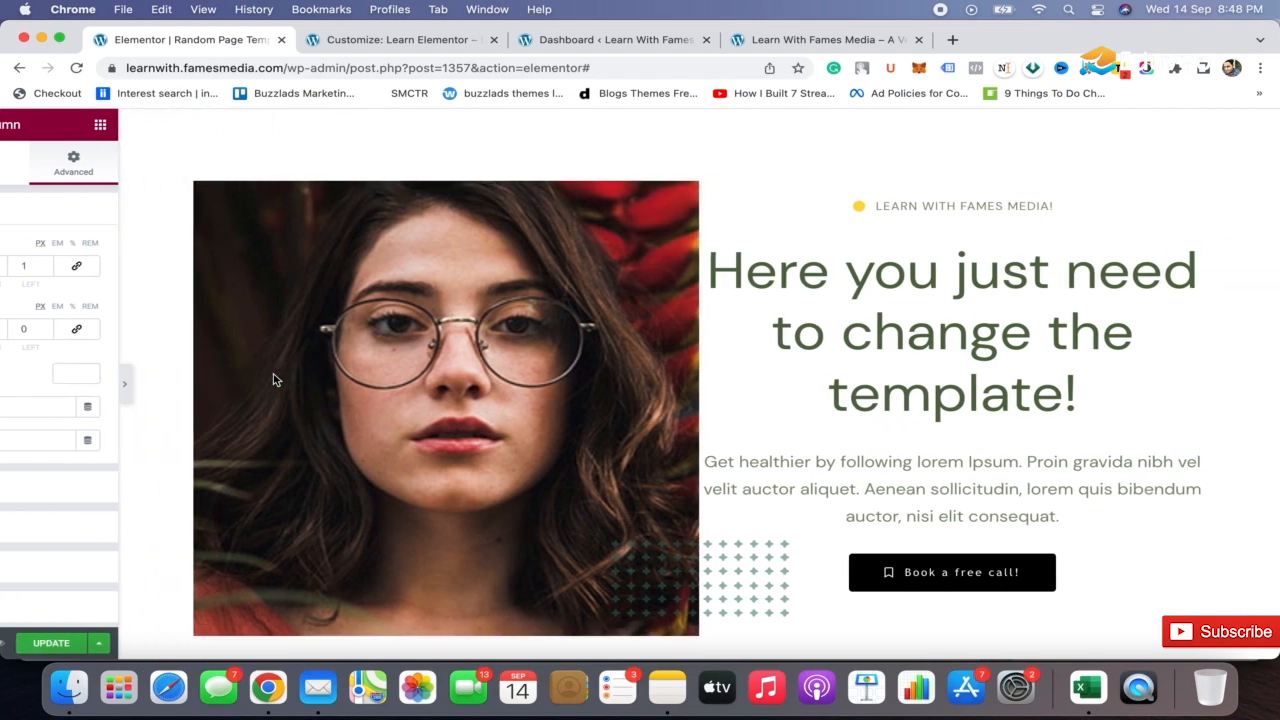
scroll(895, 310, down, 2)
scroll(894, 309, up, 3)
scroll(894, 309, down, 7)
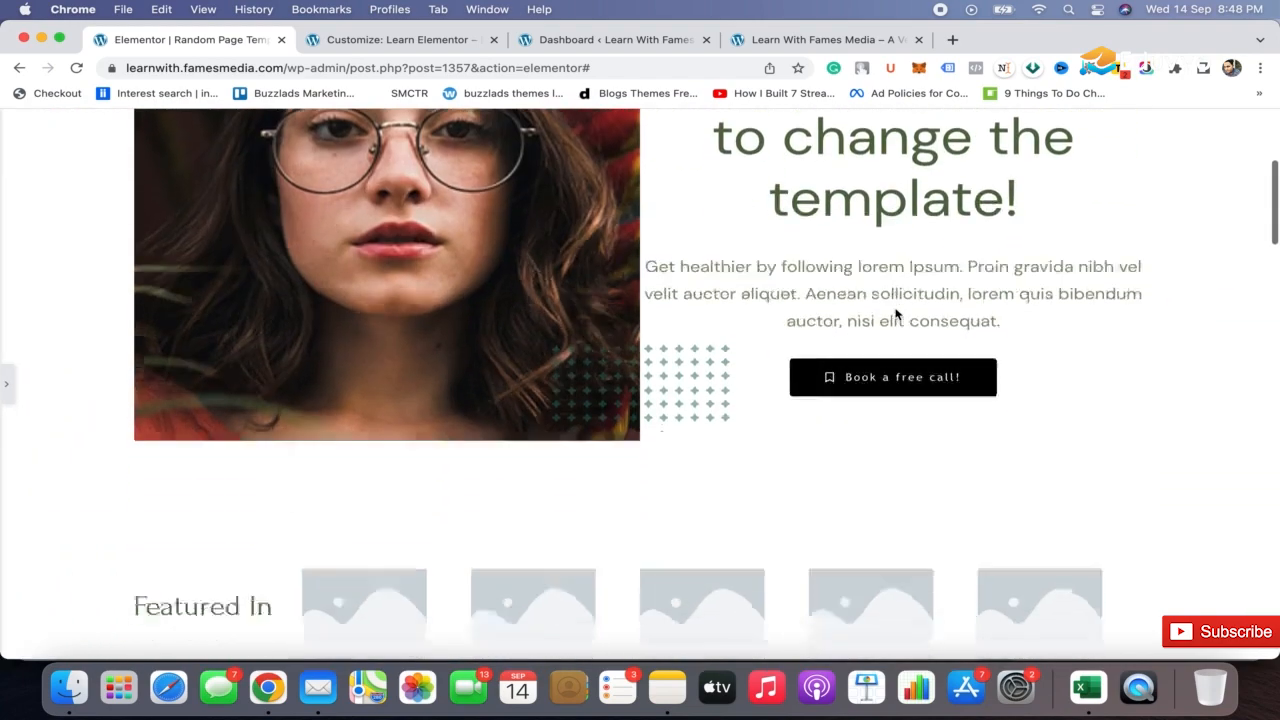
scroll(895, 314, up, 7)
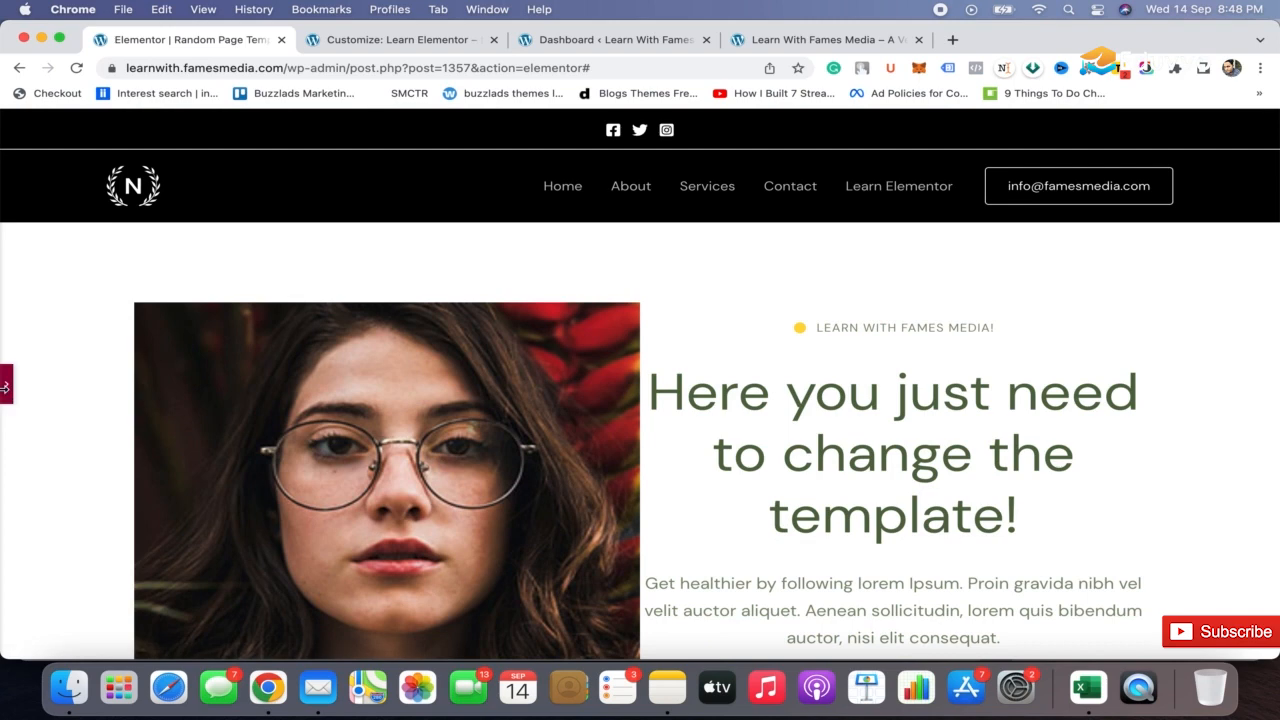
Give the hero section a classic background using the white fabric image Untitled-design-4.jpg from the media library
click(5, 386)
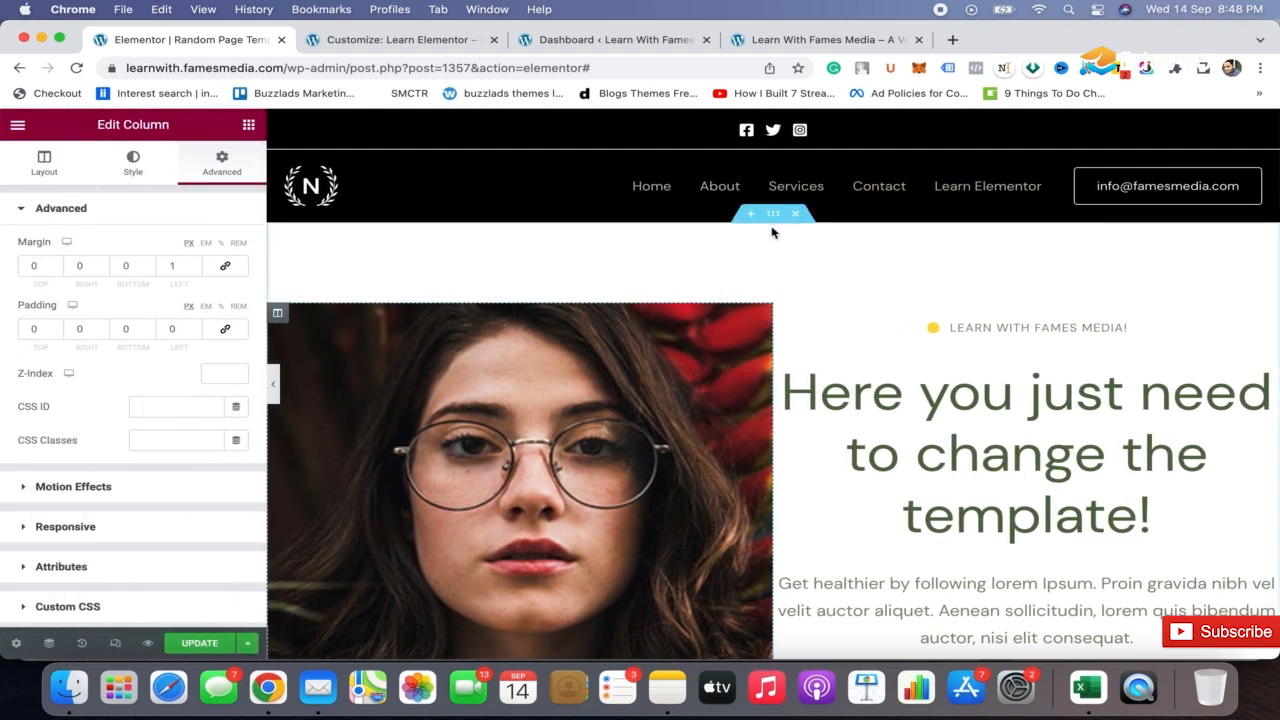
click(772, 213)
click(130, 168)
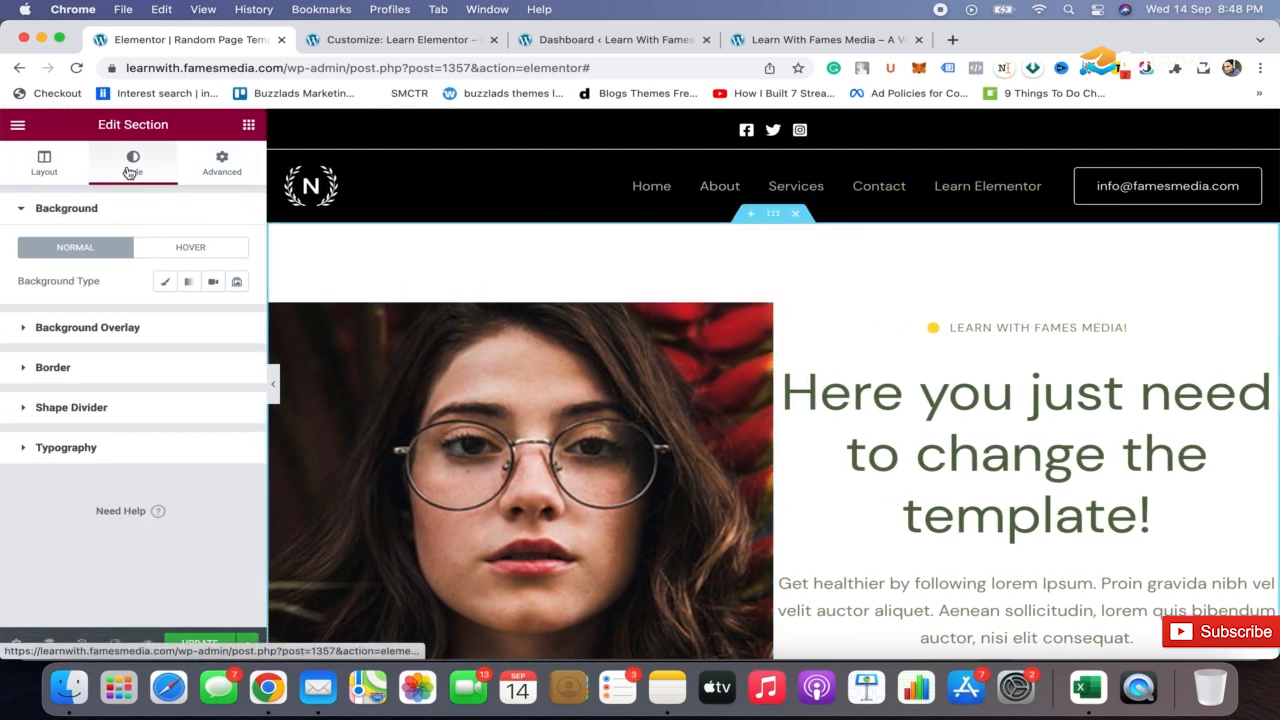
click(165, 282)
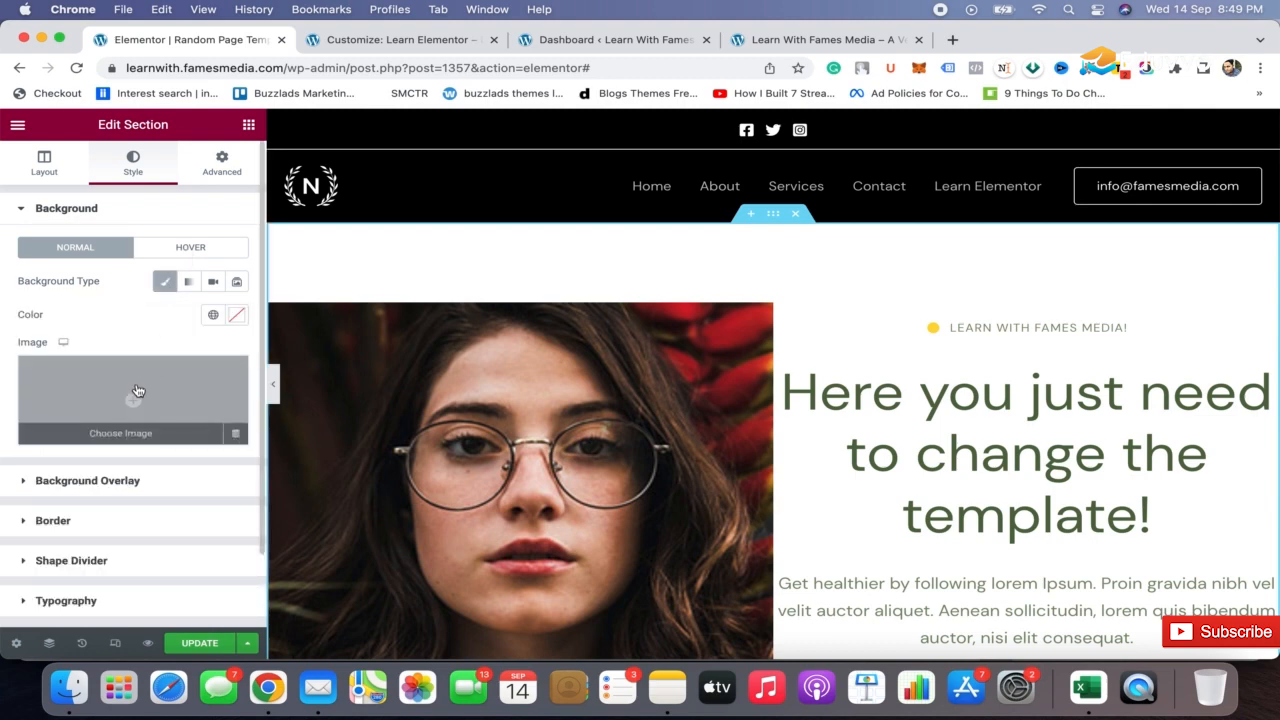
click(138, 391)
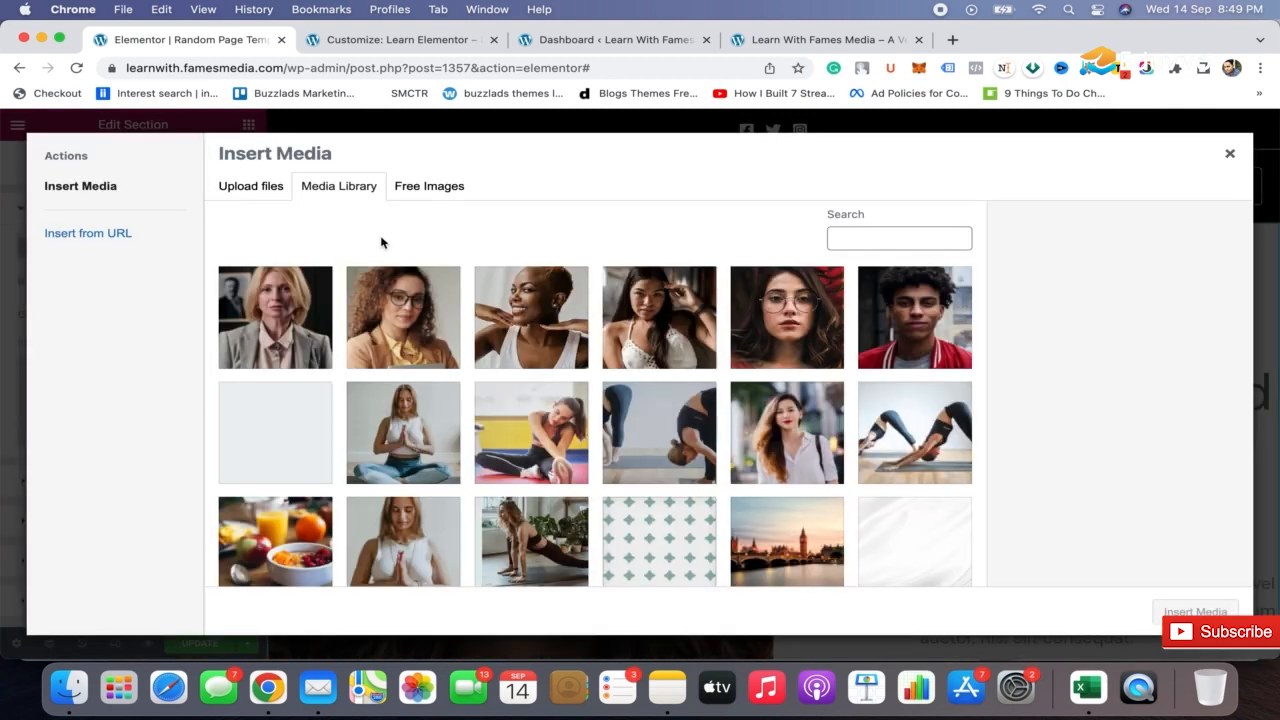
scroll(481, 390, down, 3)
click(924, 324)
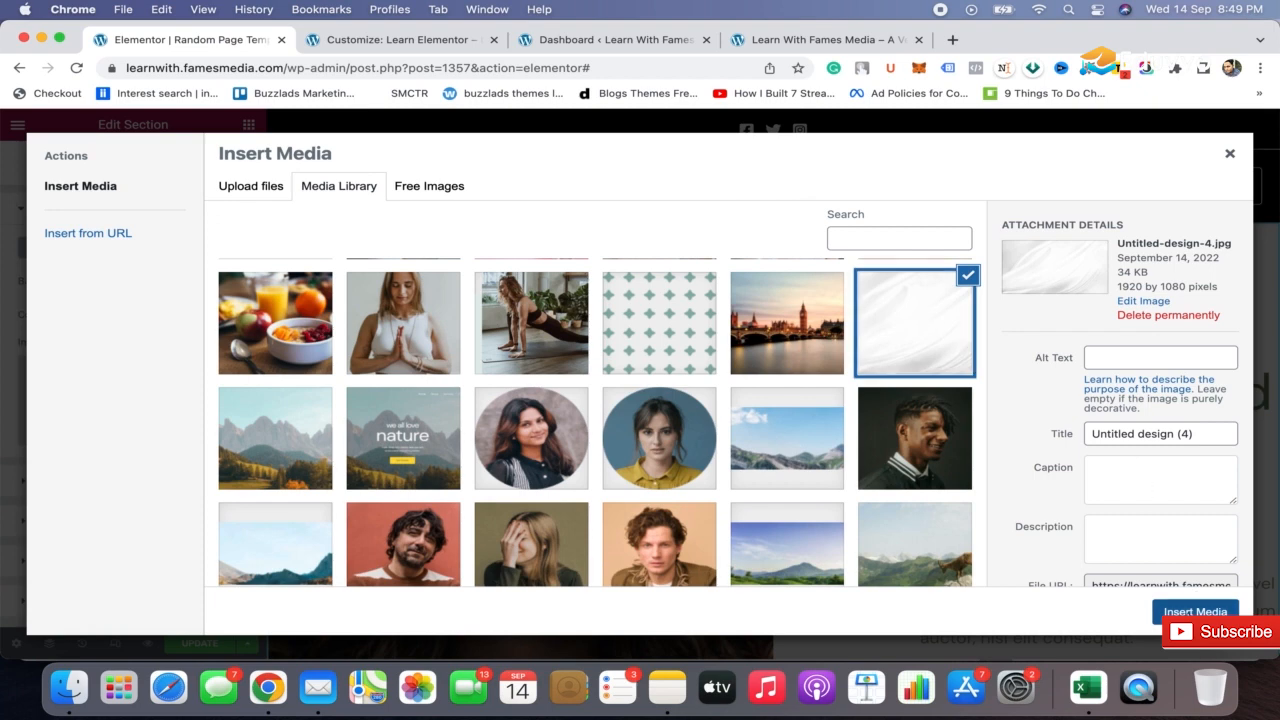
click(1195, 612)
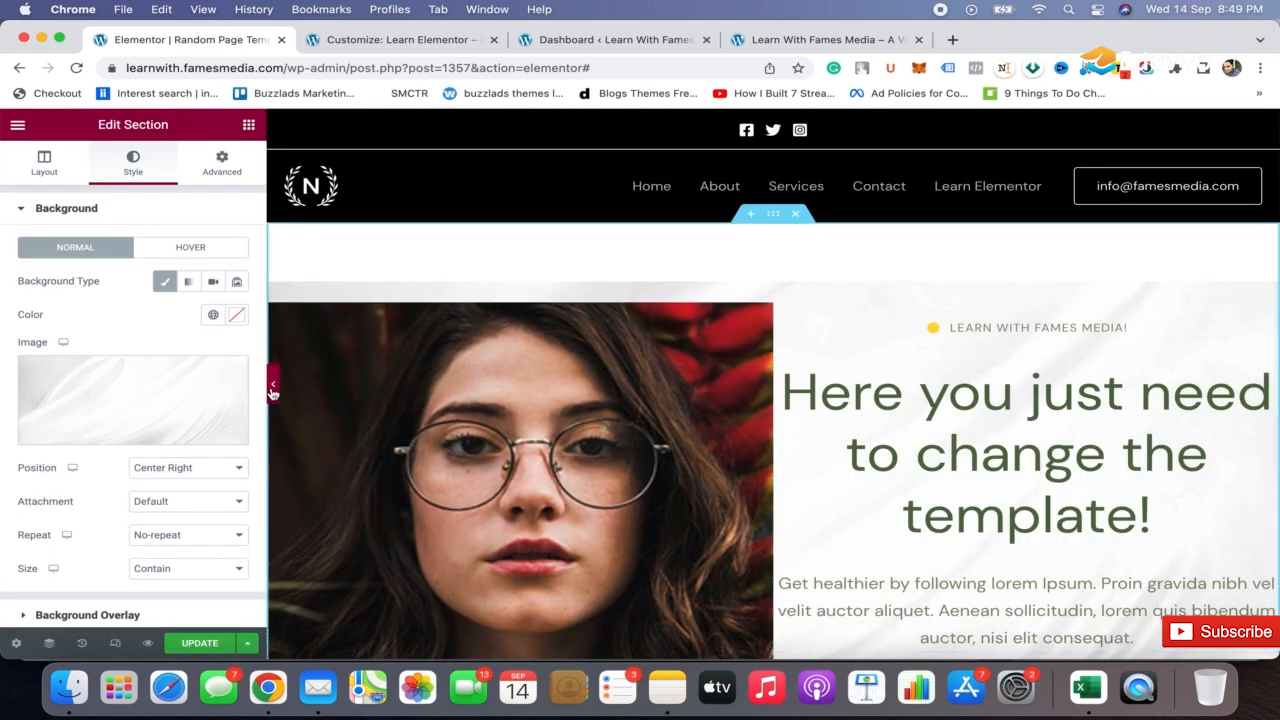
Set the hero background image's size to Cover and preview the section without the editing panel
click(214, 575)
click(194, 553)
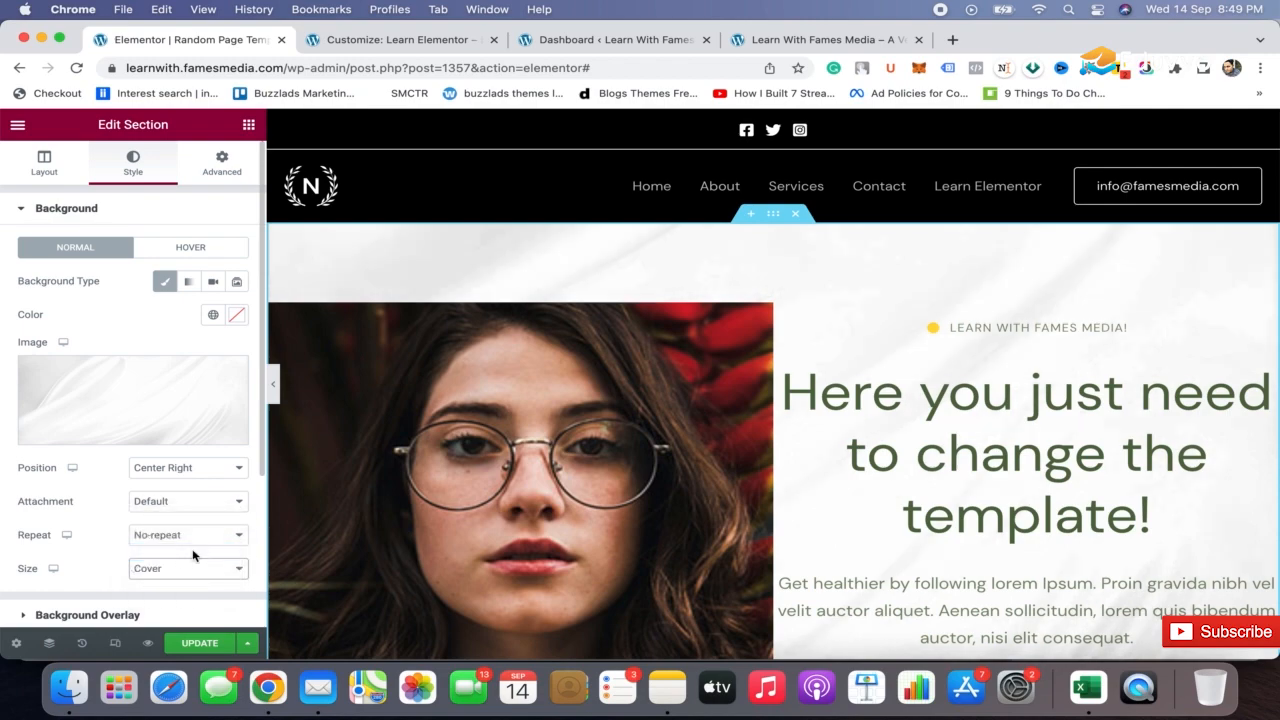
click(274, 380)
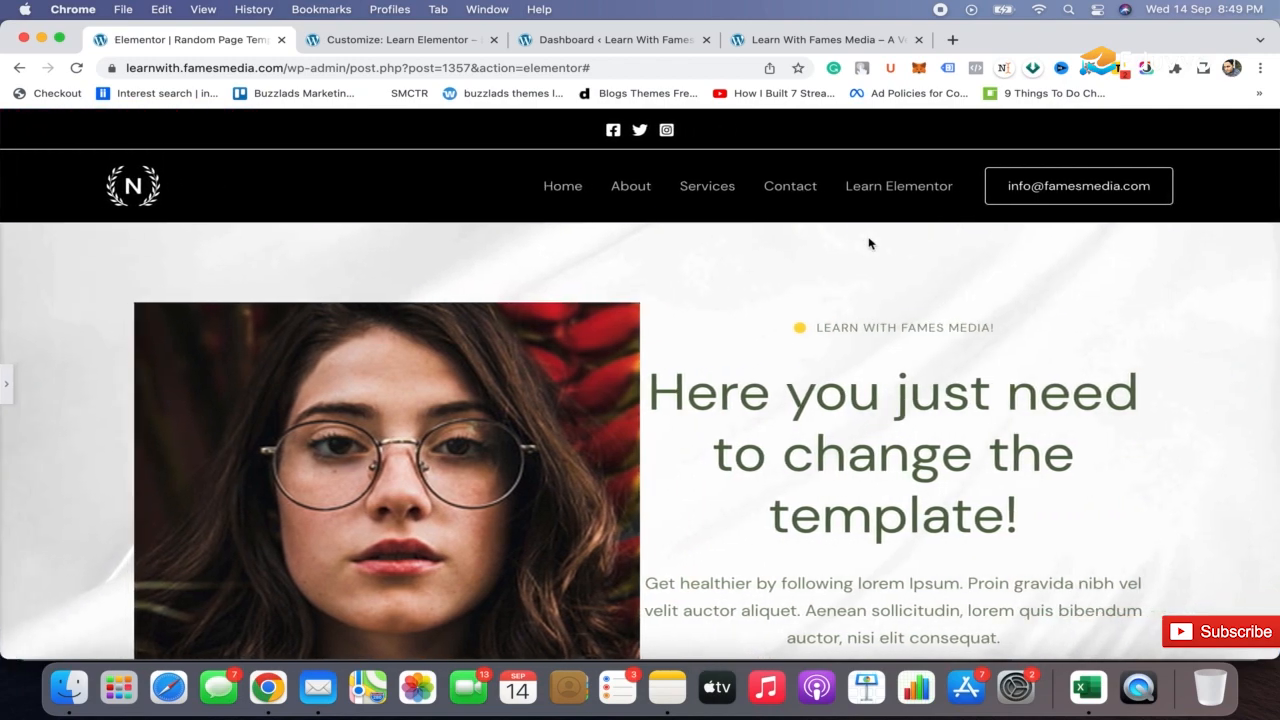
scroll(880, 357, down, 5)
scroll(880, 357, up, 5)
scroll(880, 357, down, 2)
scroll(878, 350, up, 2)
scroll(878, 355, down, 4)
scroll(880, 357, up, 2)
scroll(880, 357, up, 1)
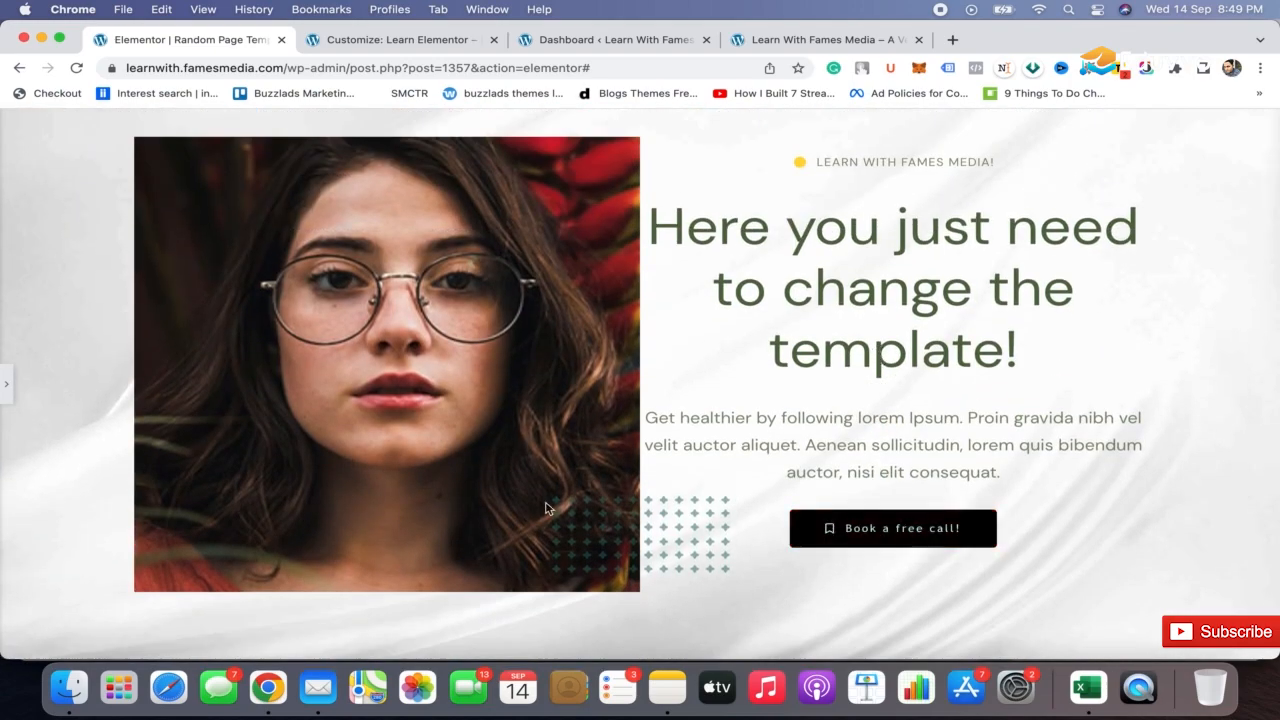
scroll(546, 508, up, 2)
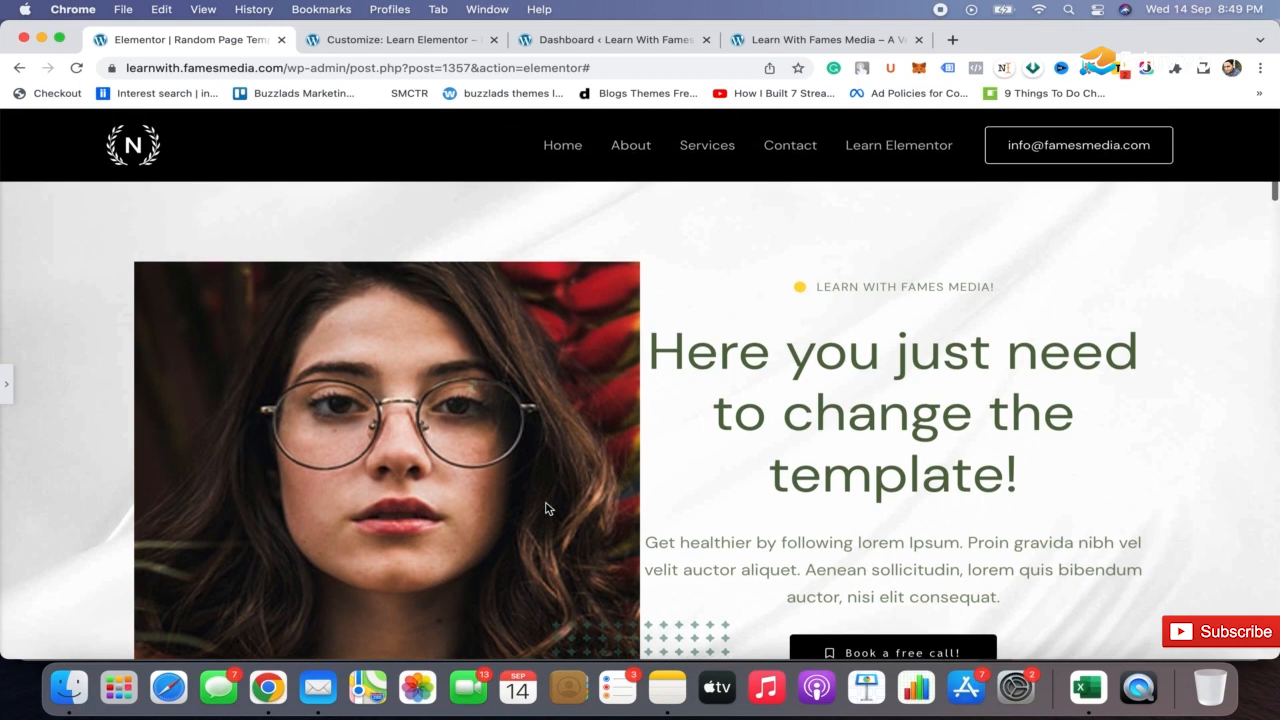
Narrow the hero's image column to roughly a third of the section's width and preview the rebalanced layout
click(6, 385)
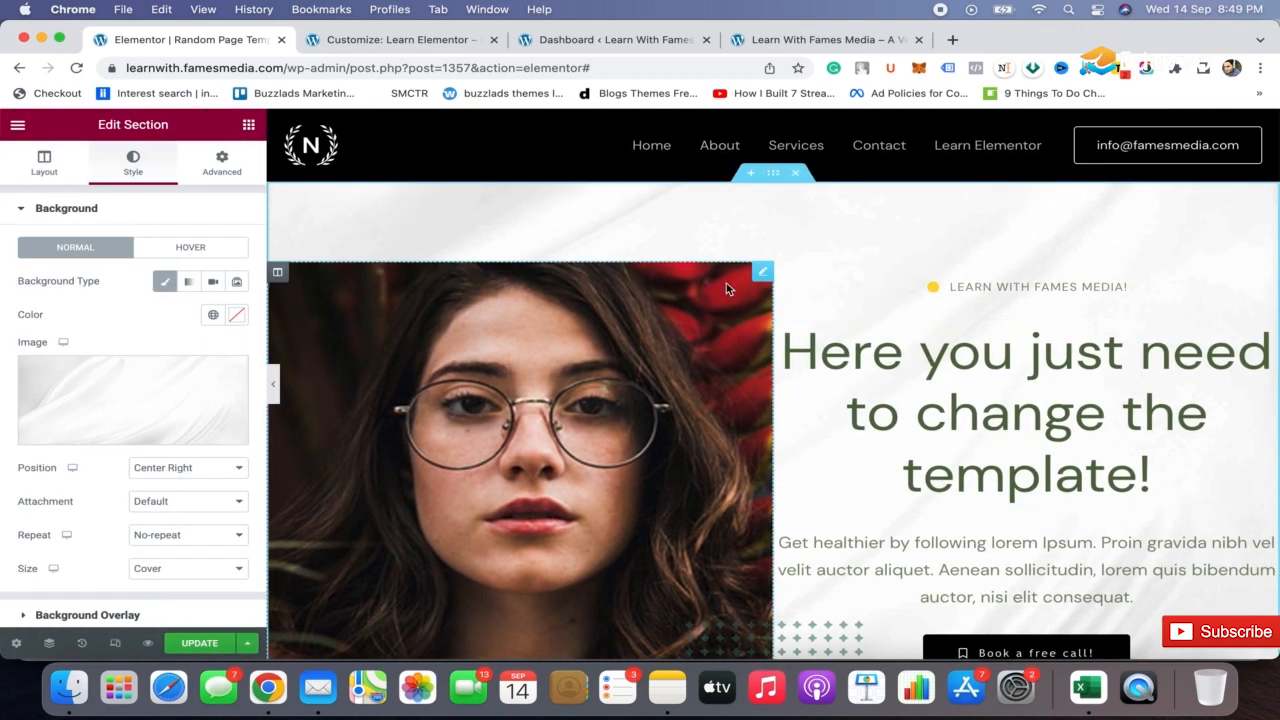
drag(773, 306, 630, 318)
click(272, 384)
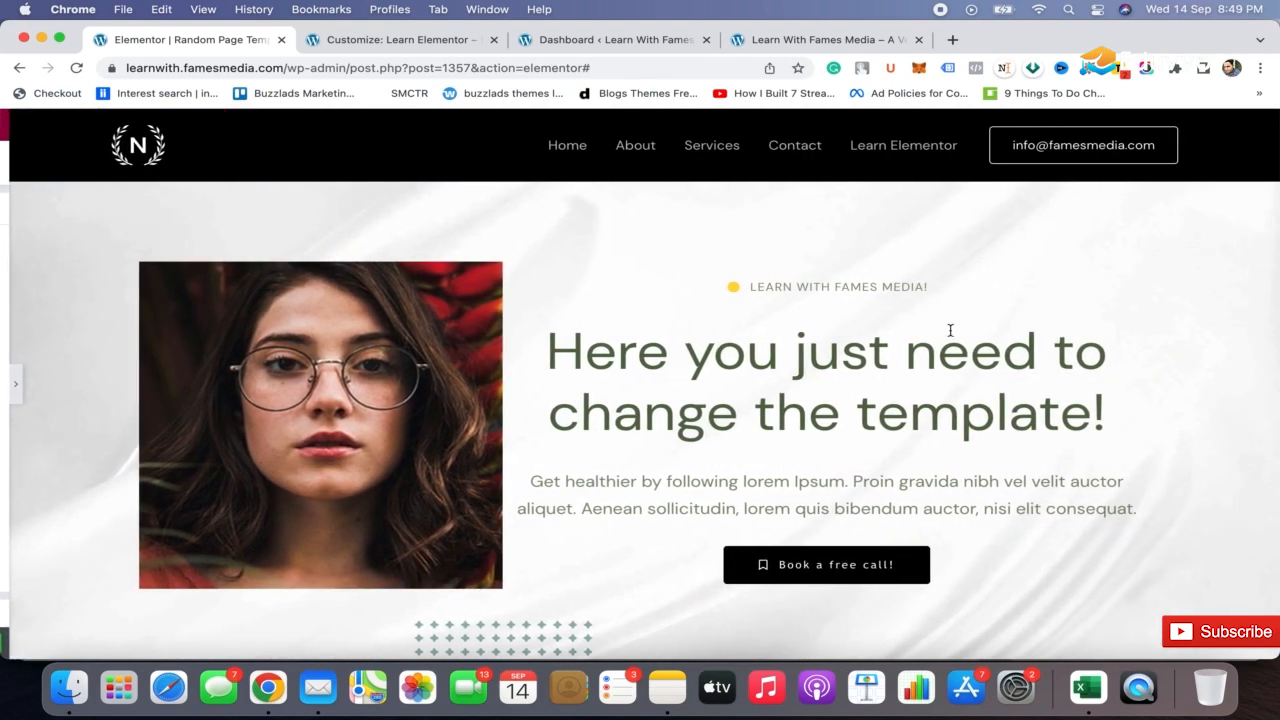
scroll(950, 330, down, 4)
scroll(980, 334, up, 5)
scroll(980, 334, down, 4)
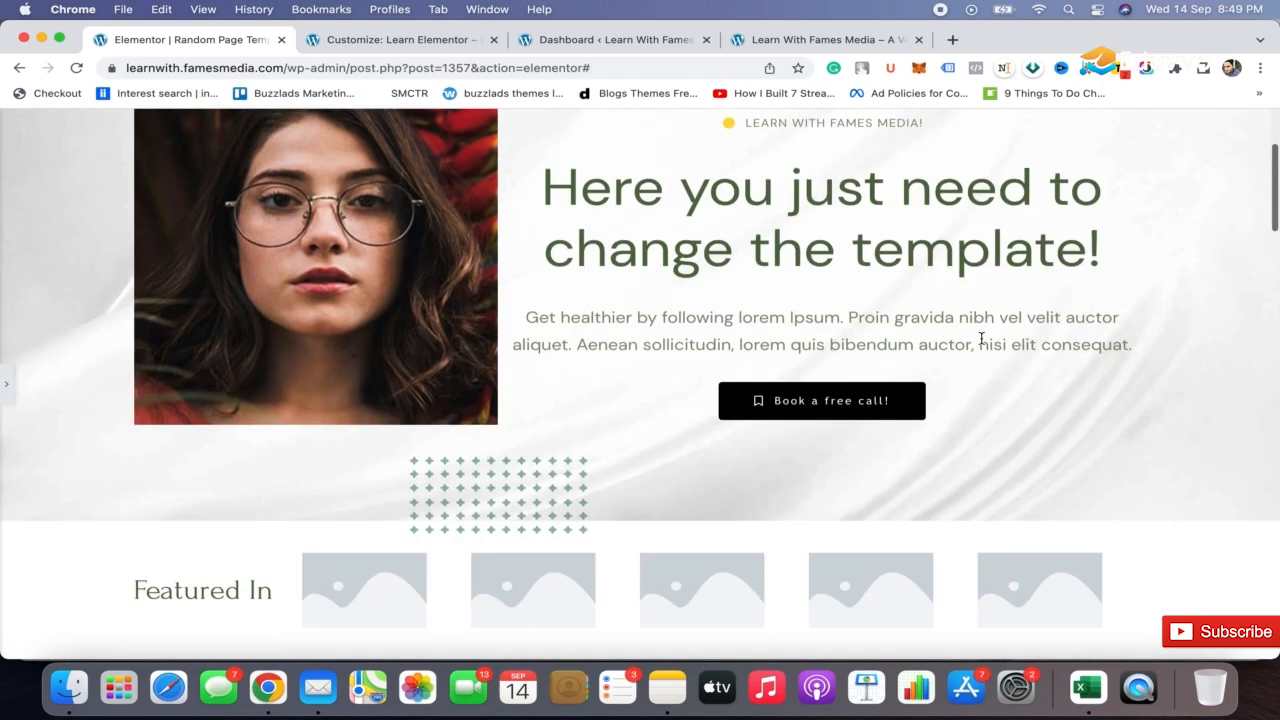
Move the green plus-pattern image below the hero photo toward the page's left edge and preview the page
click(8, 396)
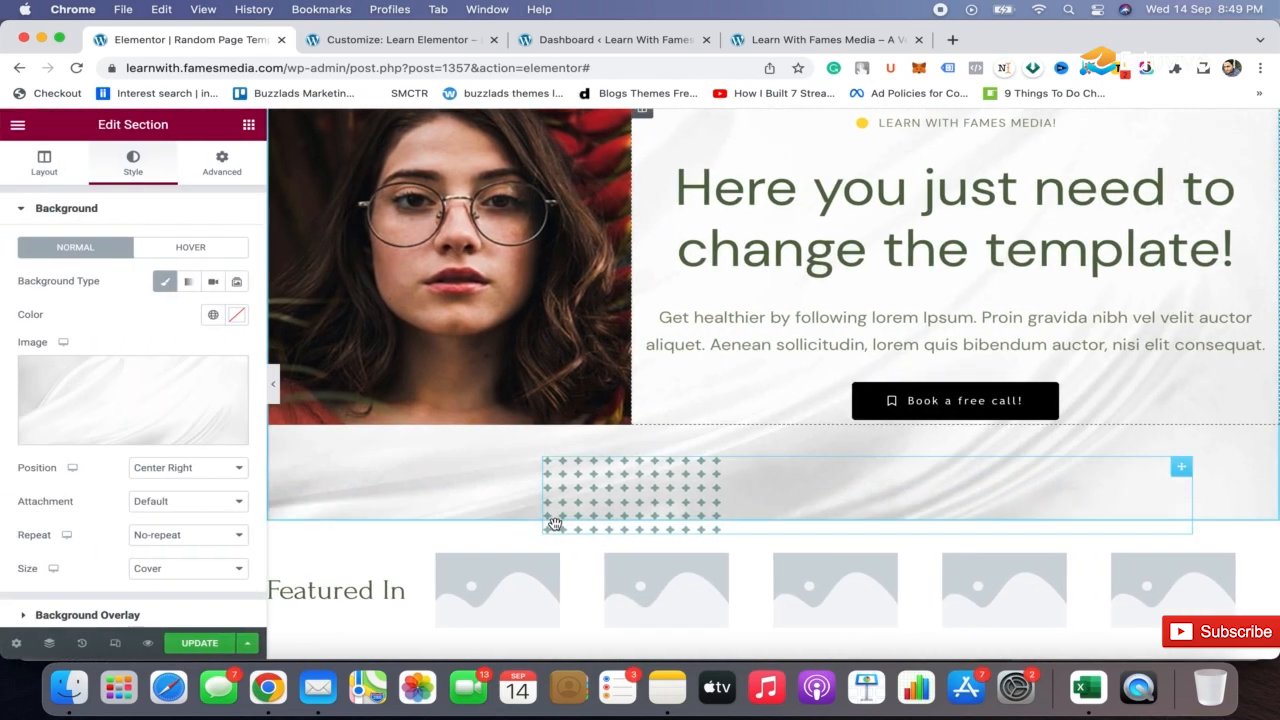
drag(637, 507, 297, 518)
click(274, 382)
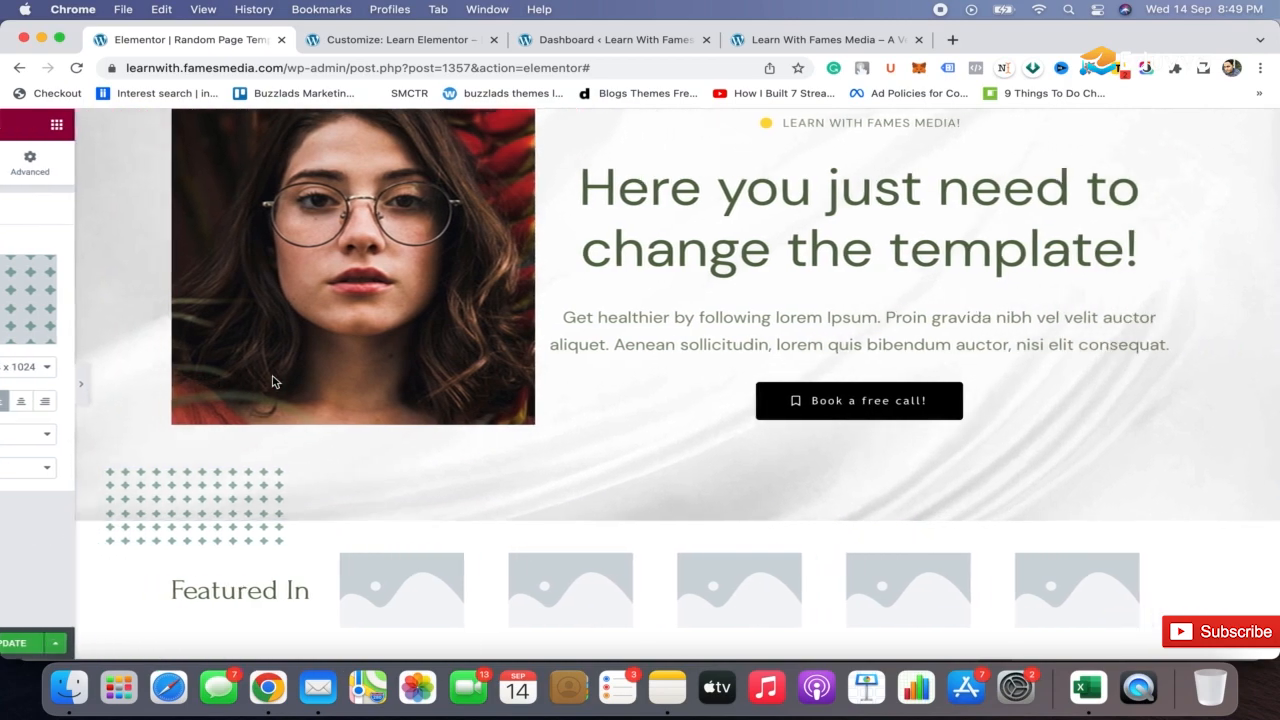
scroll(802, 355, down, 3)
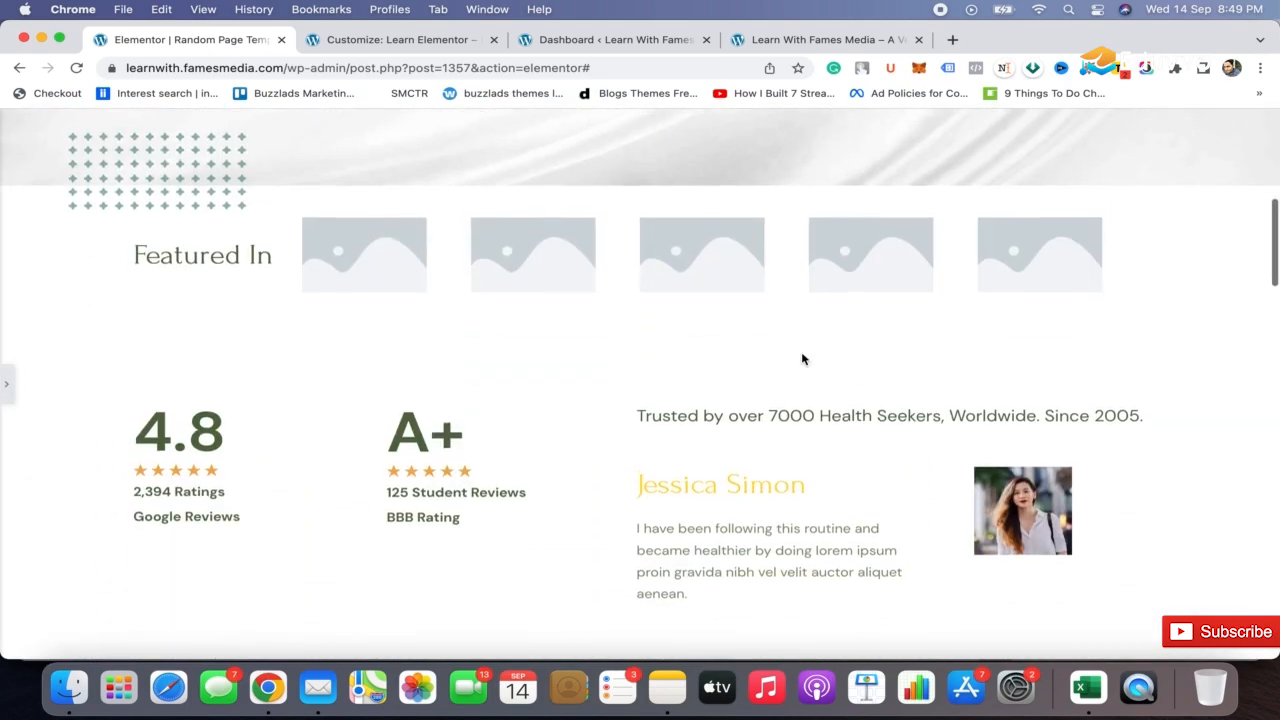
scroll(802, 356, up, 5)
click(5, 390)
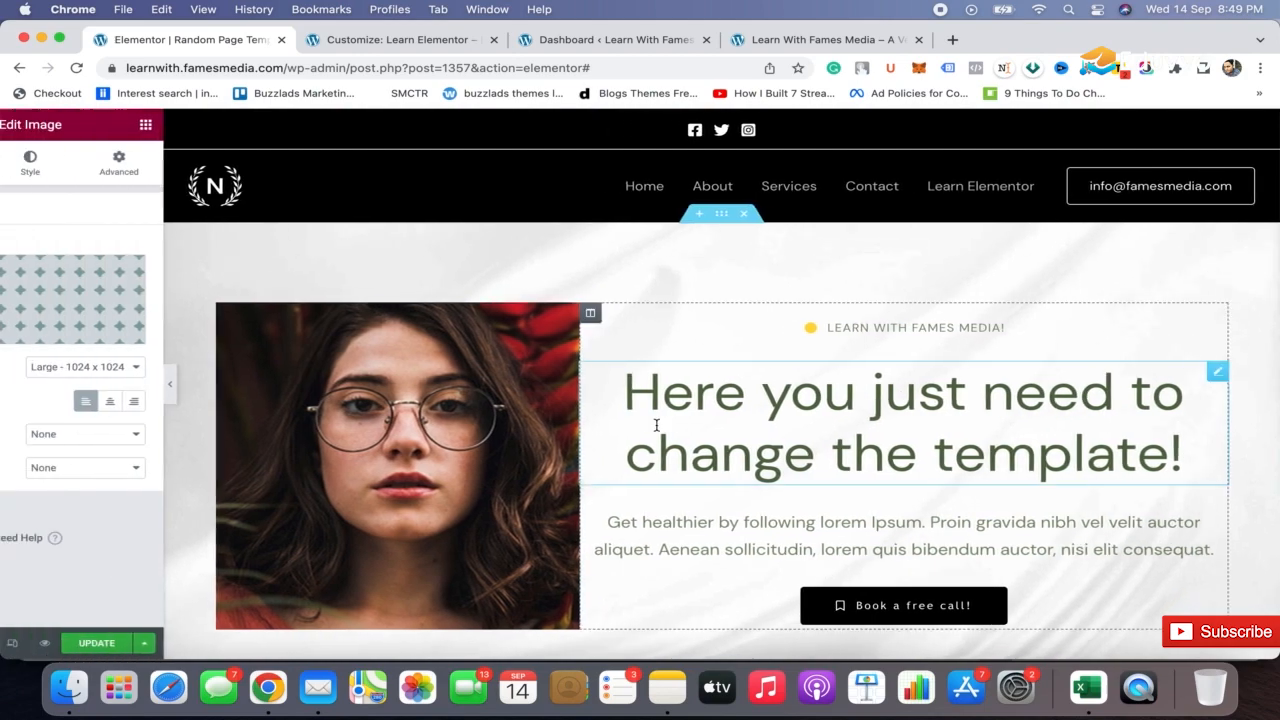
scroll(656, 423, down, 4)
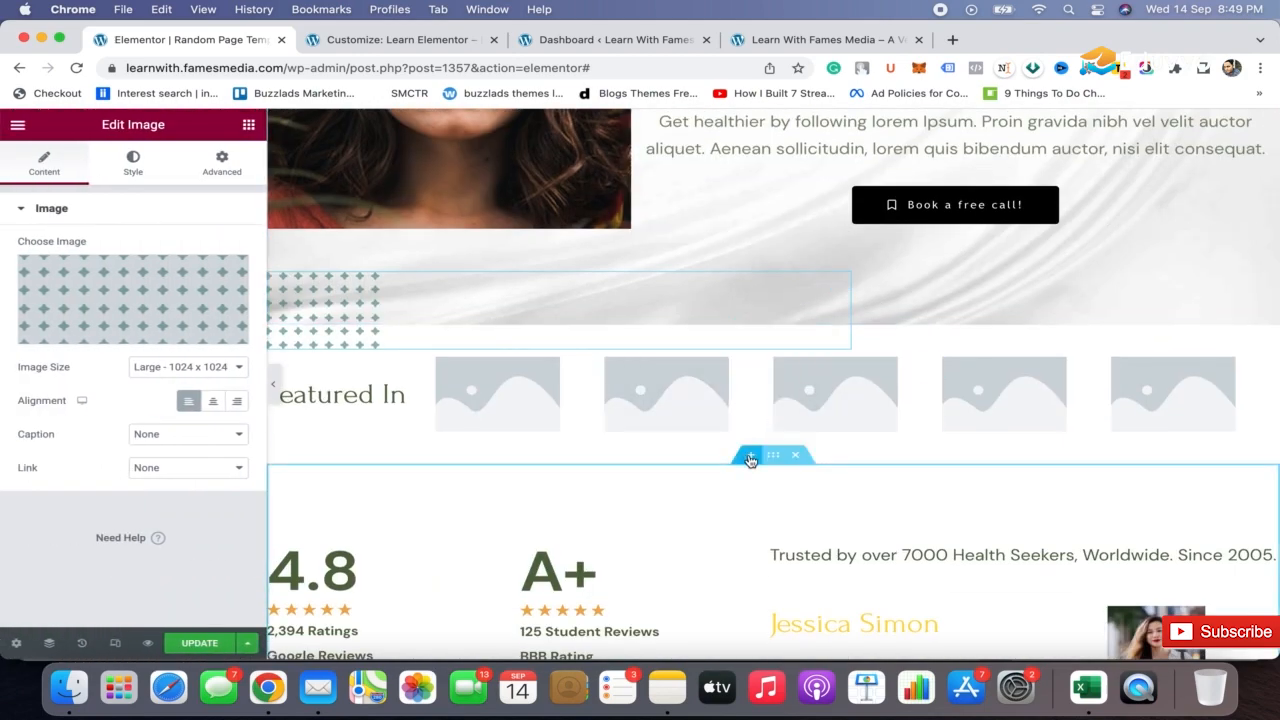
Delete the Featured In logo section below the hero and shift the green plus-pattern image up toward the hero
click(750, 458)
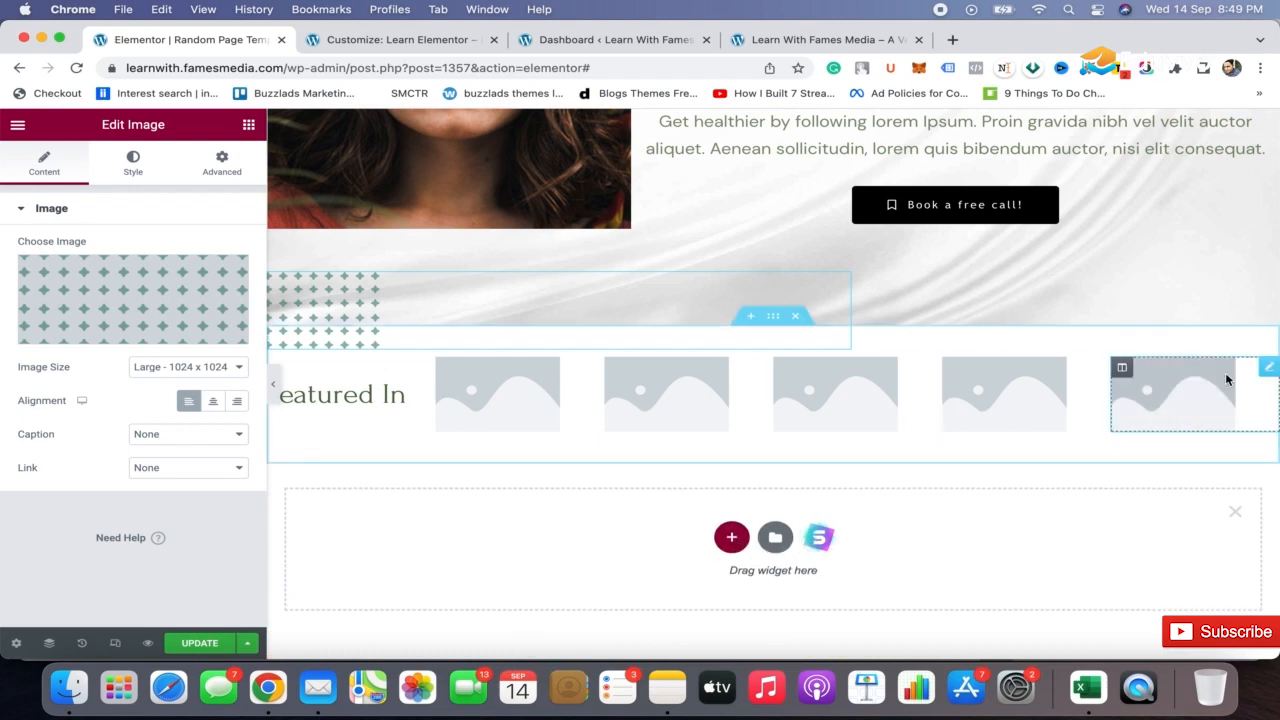
mouse_move(756, 276)
mouse_down()
mouse_move(829, 357)
mouse_move(795, 325)
mouse_up()
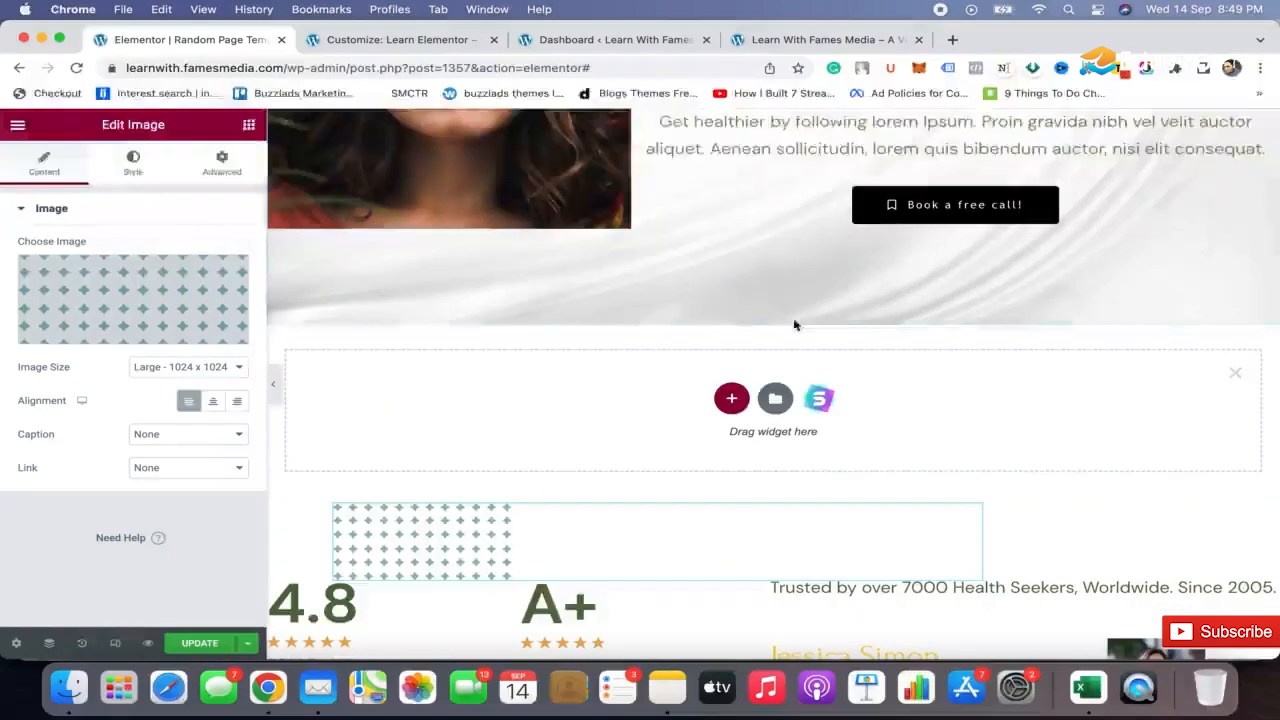
drag(523, 533, 487, 458)
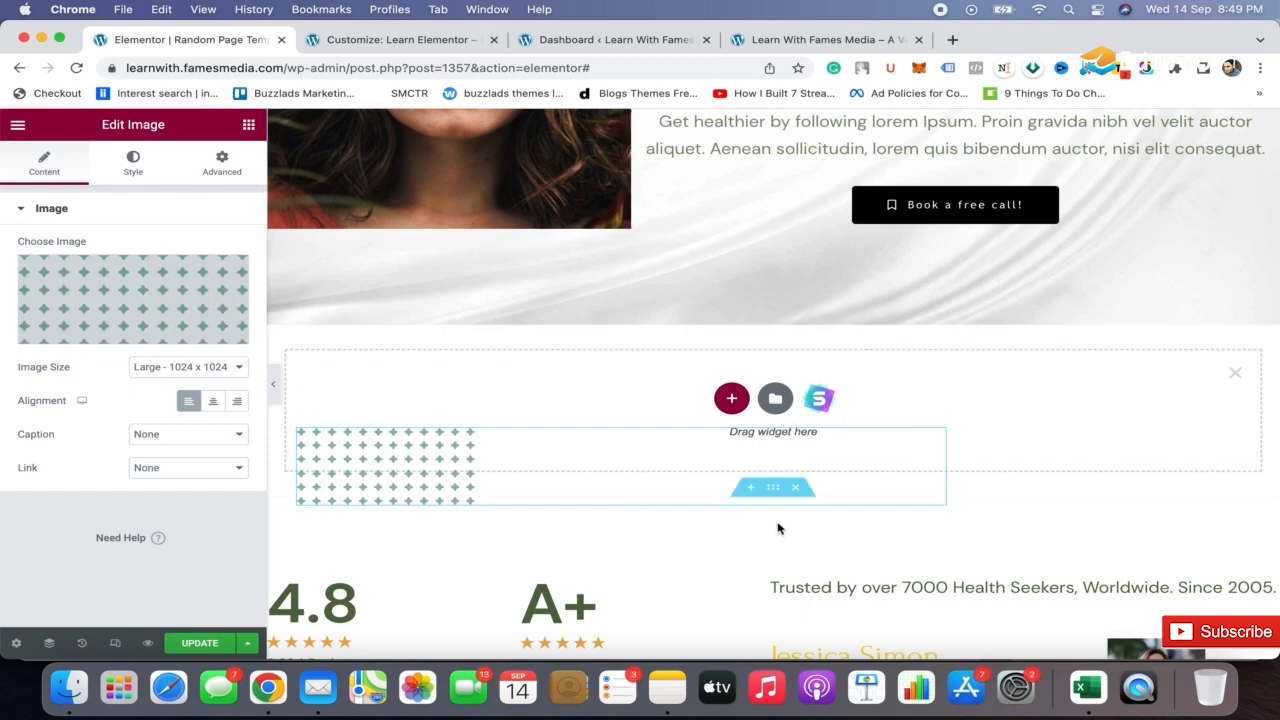
Preview the page without the editing panel, reviewing it from the hero down to the trainers section
click(274, 387)
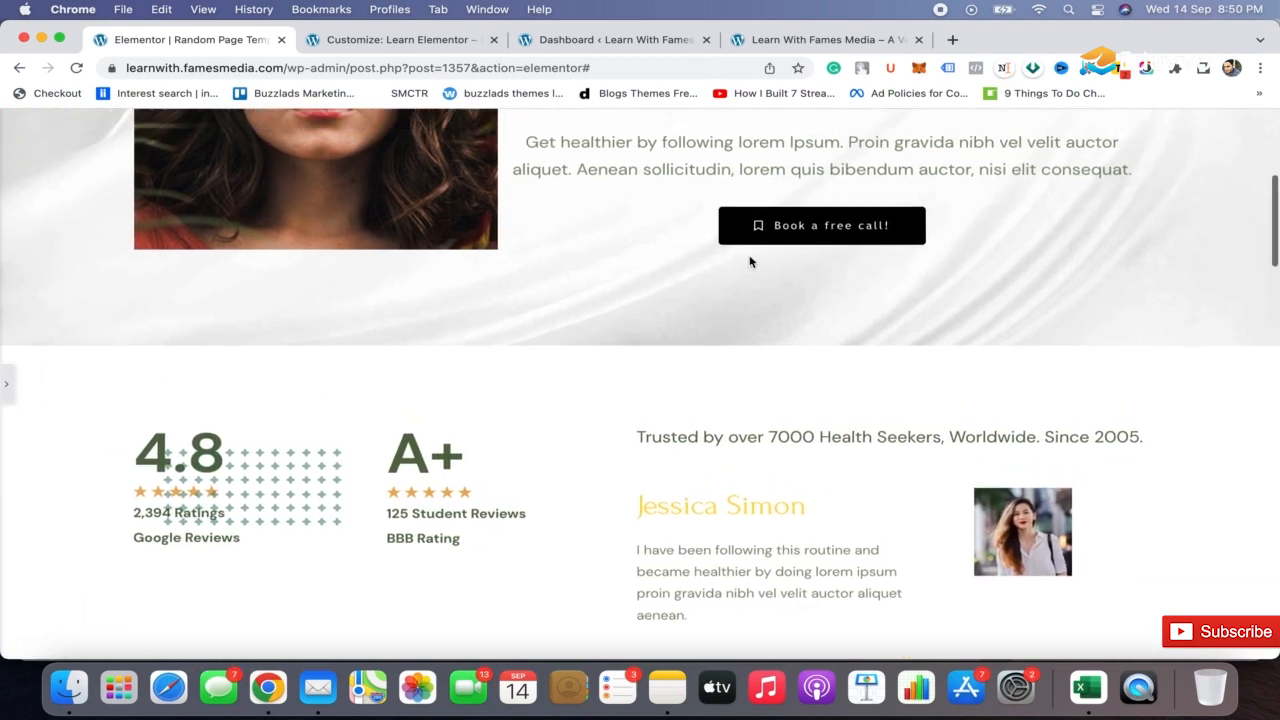
scroll(751, 260, up, 5)
scroll(643, 437, down, 10)
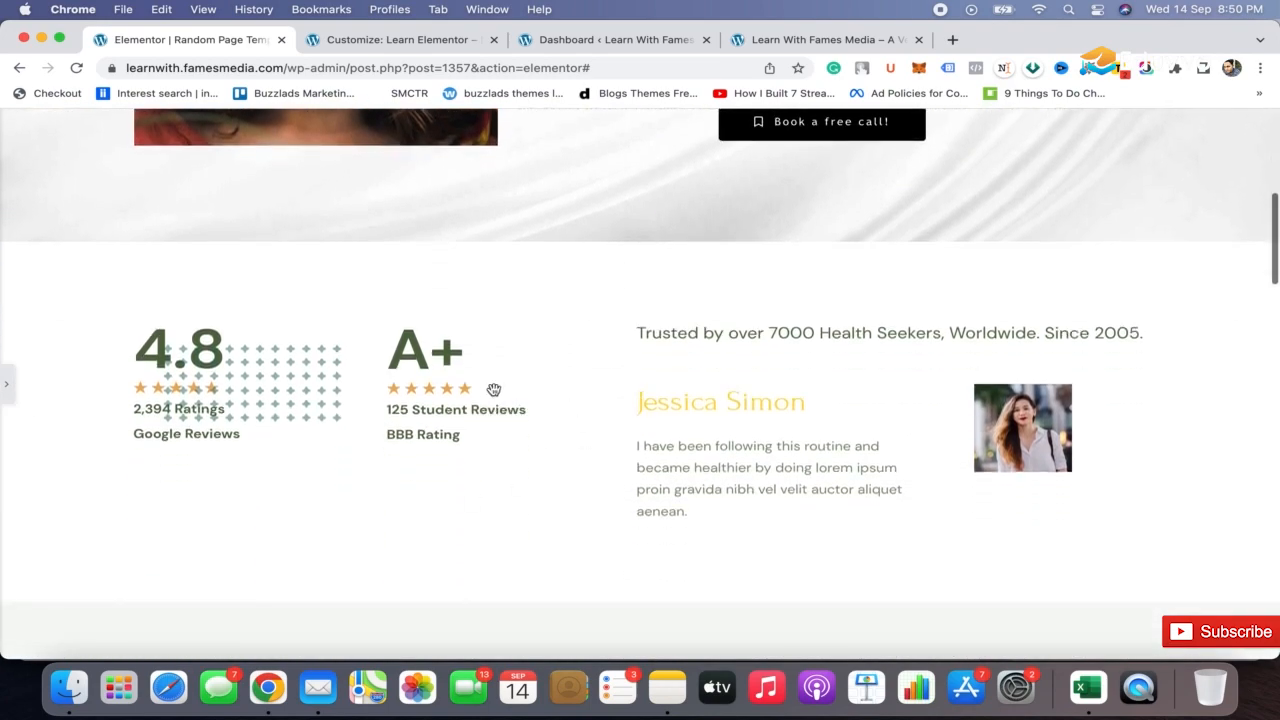
scroll(552, 397, down, 8)
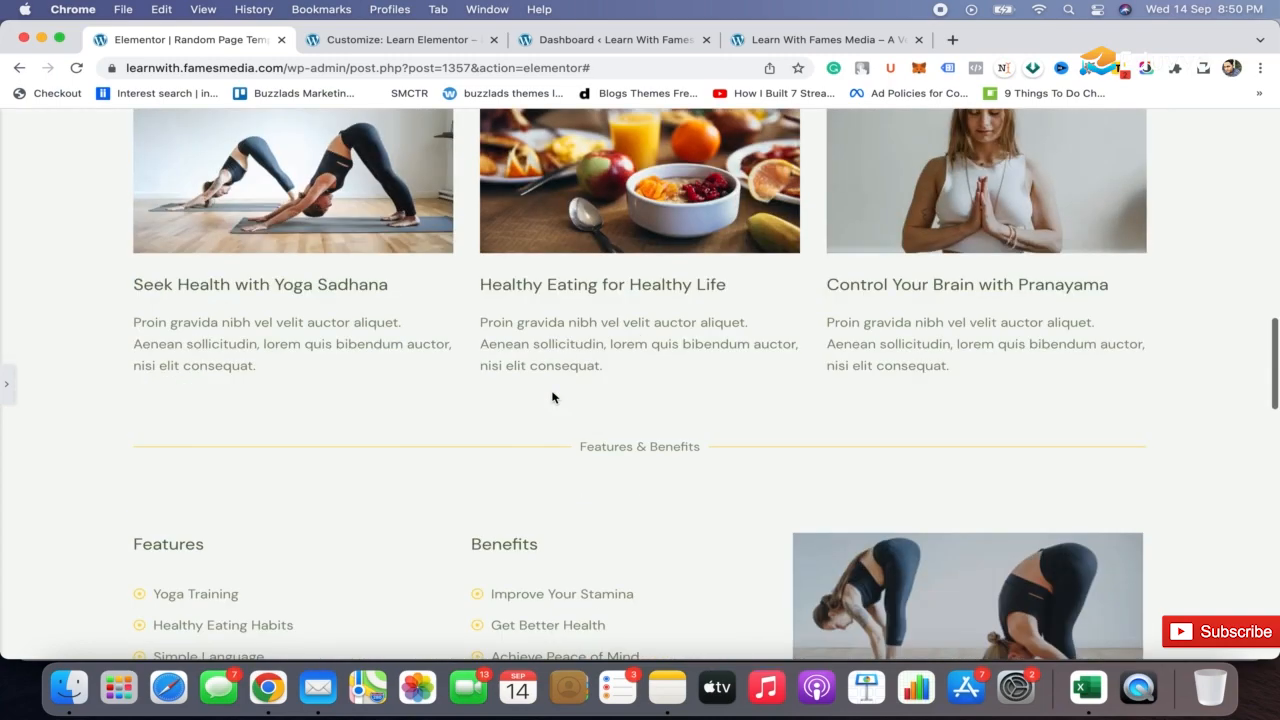
scroll(557, 514, down, 5)
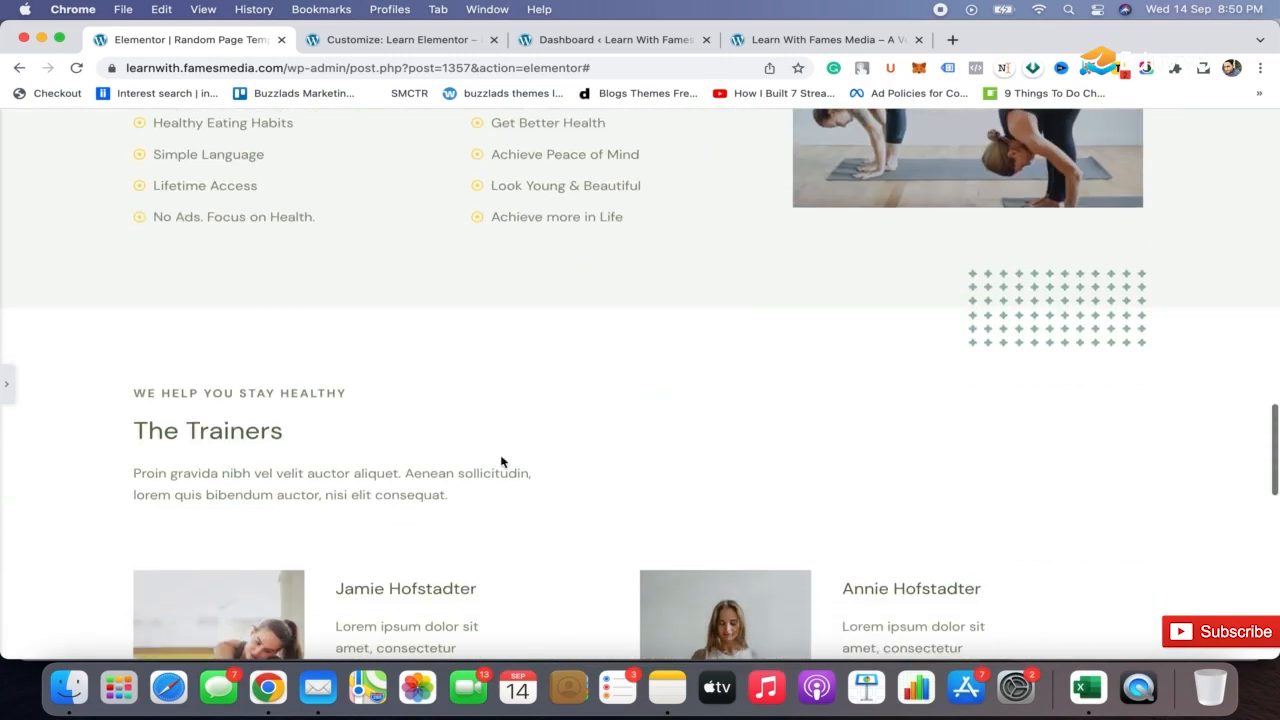
scroll(600, 495, down, 6)
scroll(600, 495, up, 4)
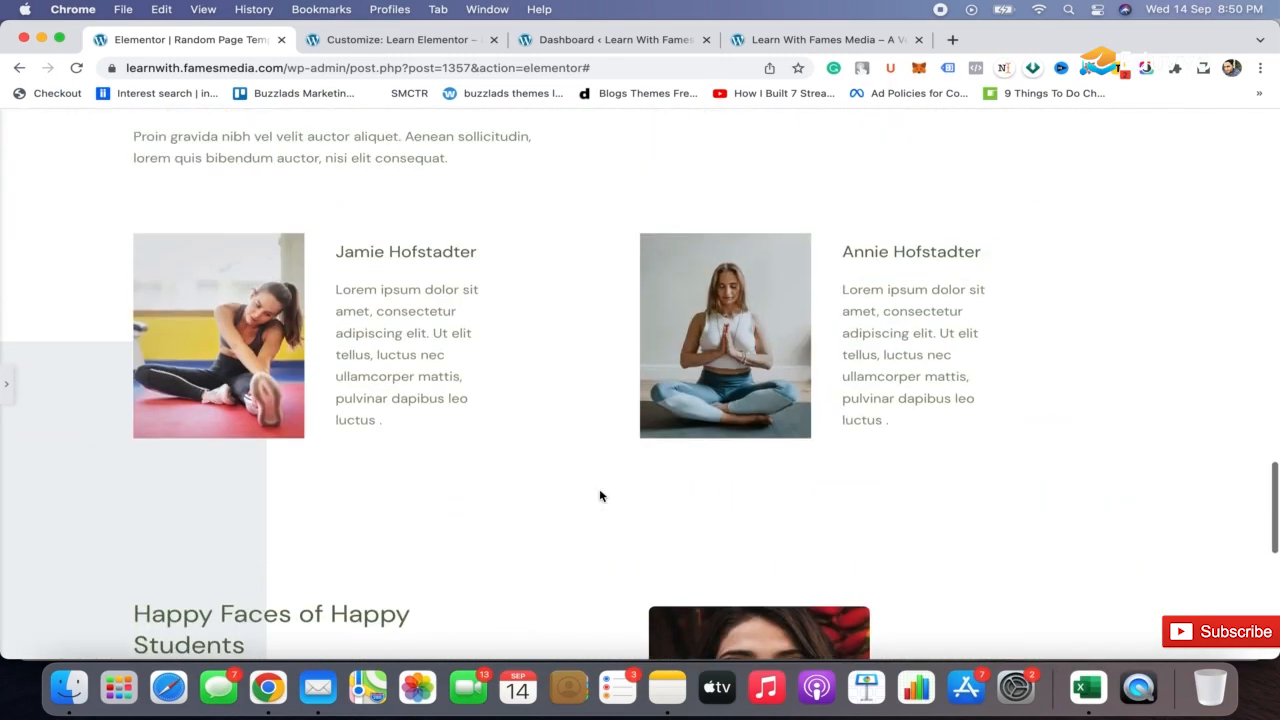
click(4, 384)
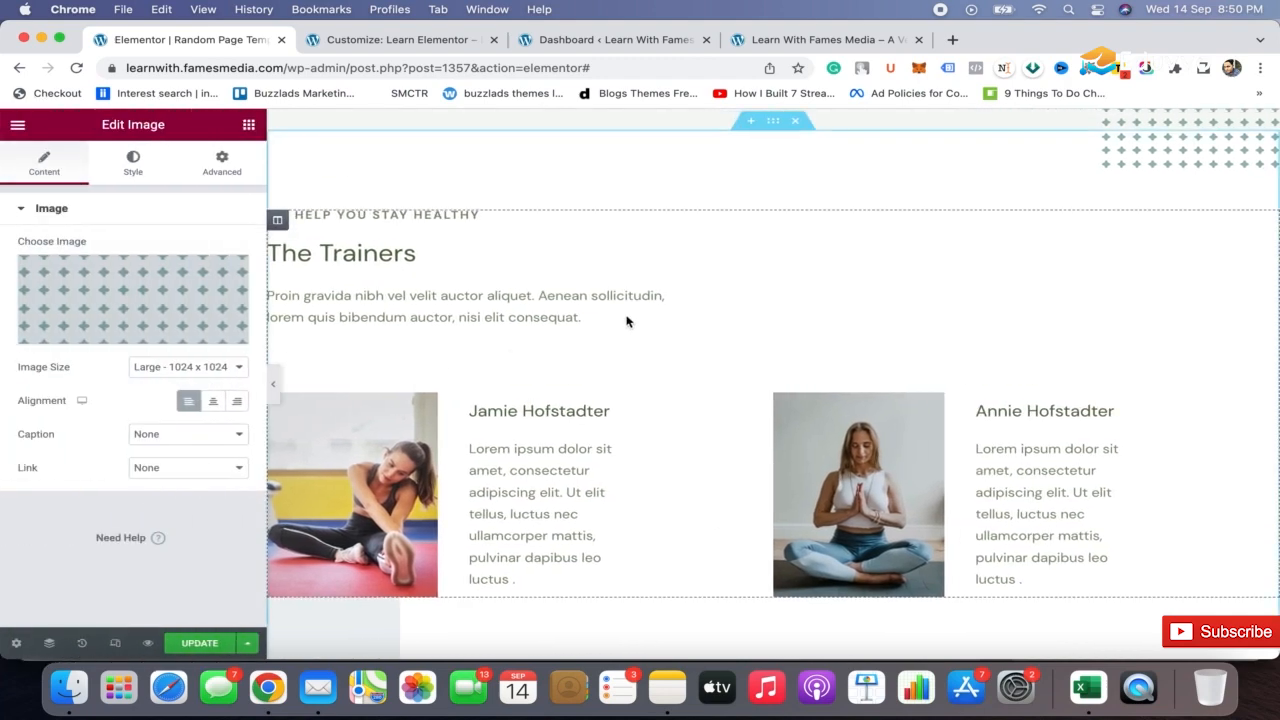
Delete the green plus-pattern image overlapping the area between the hero and the ratings section
scroll(783, 289, up, 8)
scroll(782, 288, up, 5)
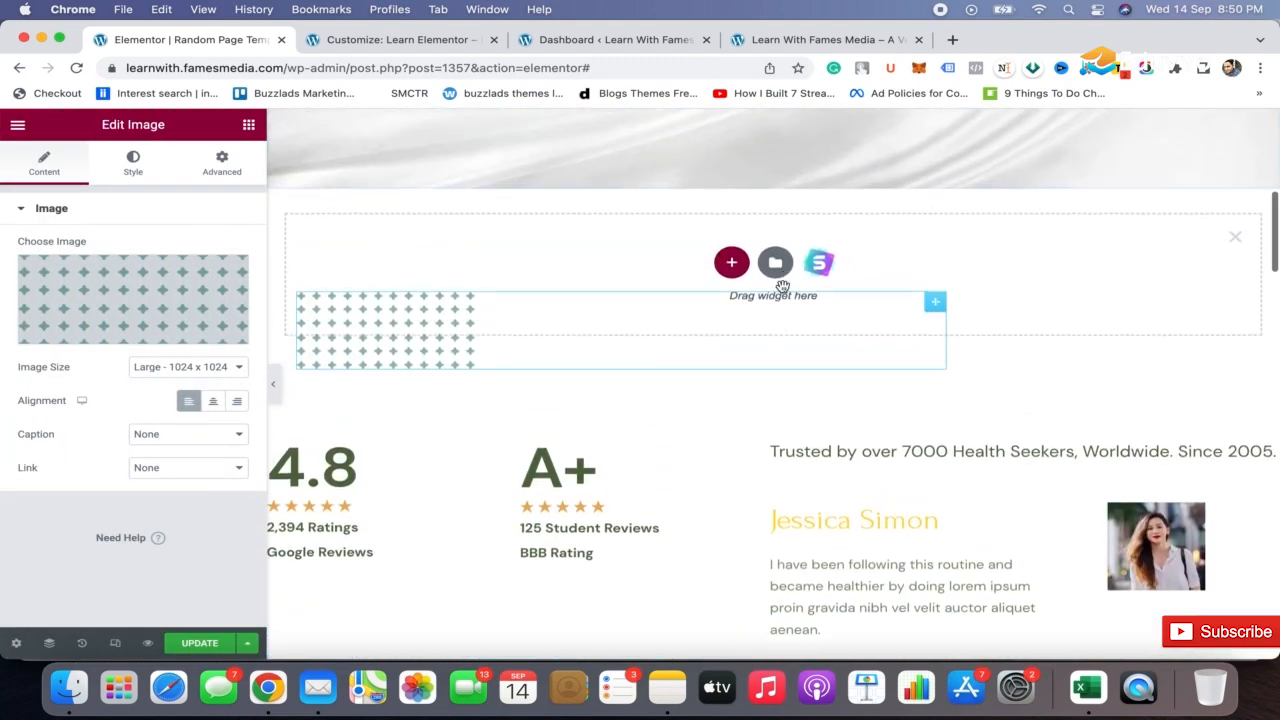
right_click(418, 352)
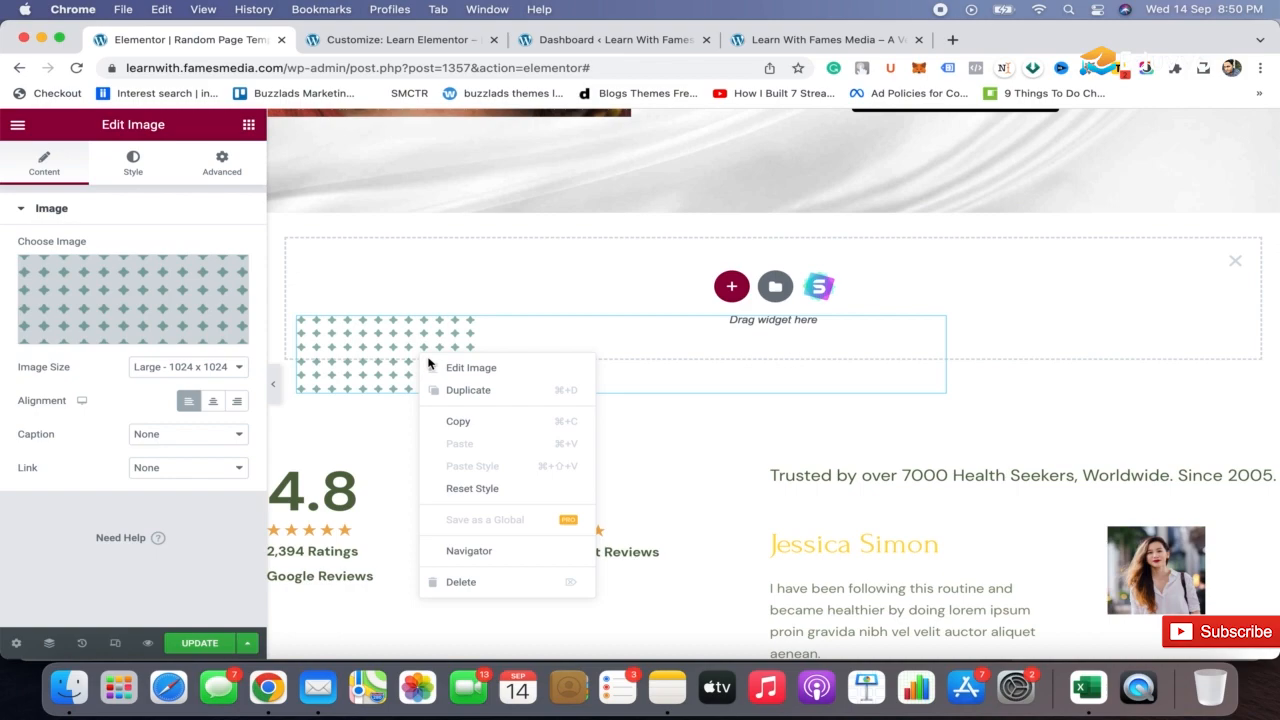
click(543, 594)
Delete the whole The Trainers section below the features and benefits list
scroll(542, 597, down, 3)
scroll(542, 597, down, 10)
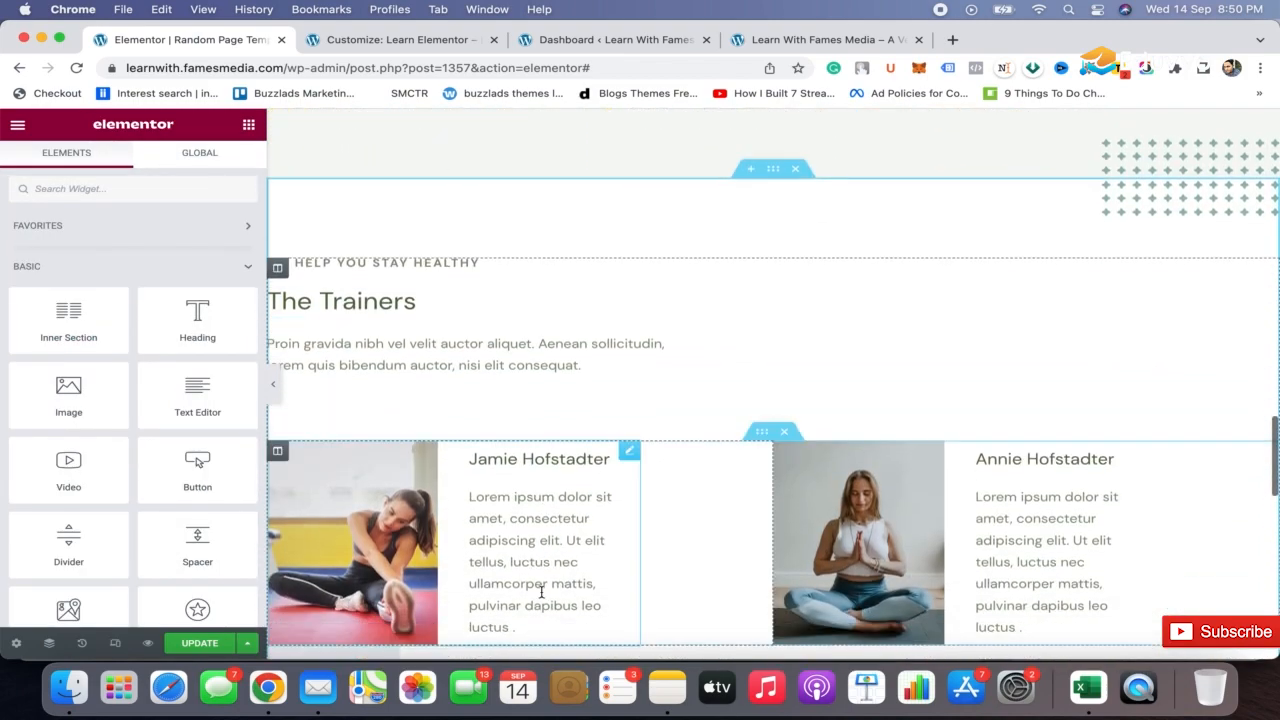
click(797, 170)
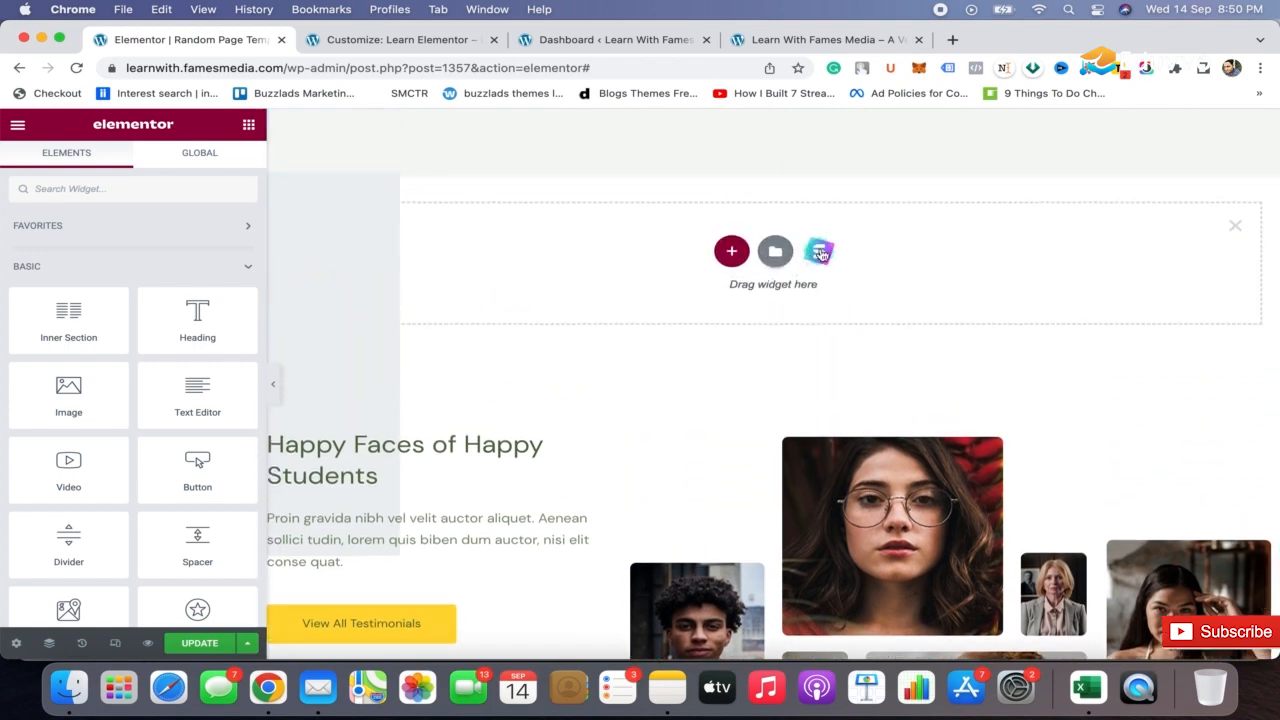
Try to insert the Grid Gallery Slide block from the Elementor library above the Happy Faces section
click(775, 253)
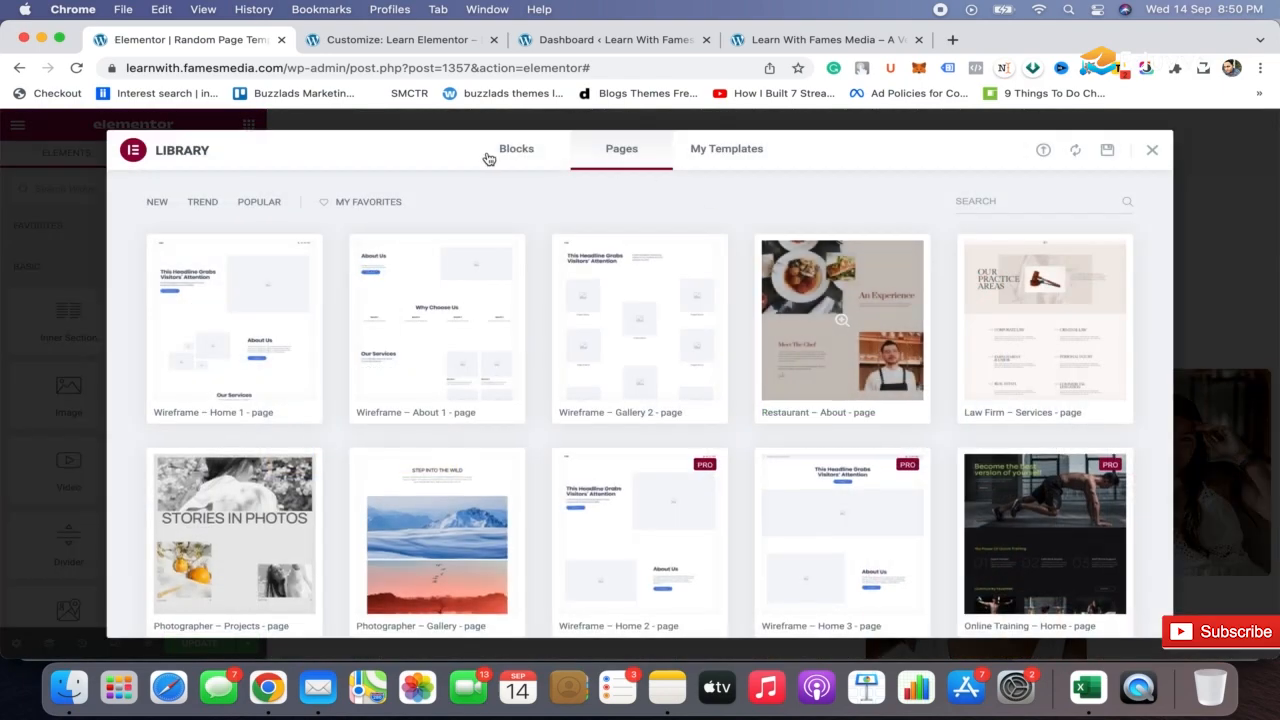
click(514, 155)
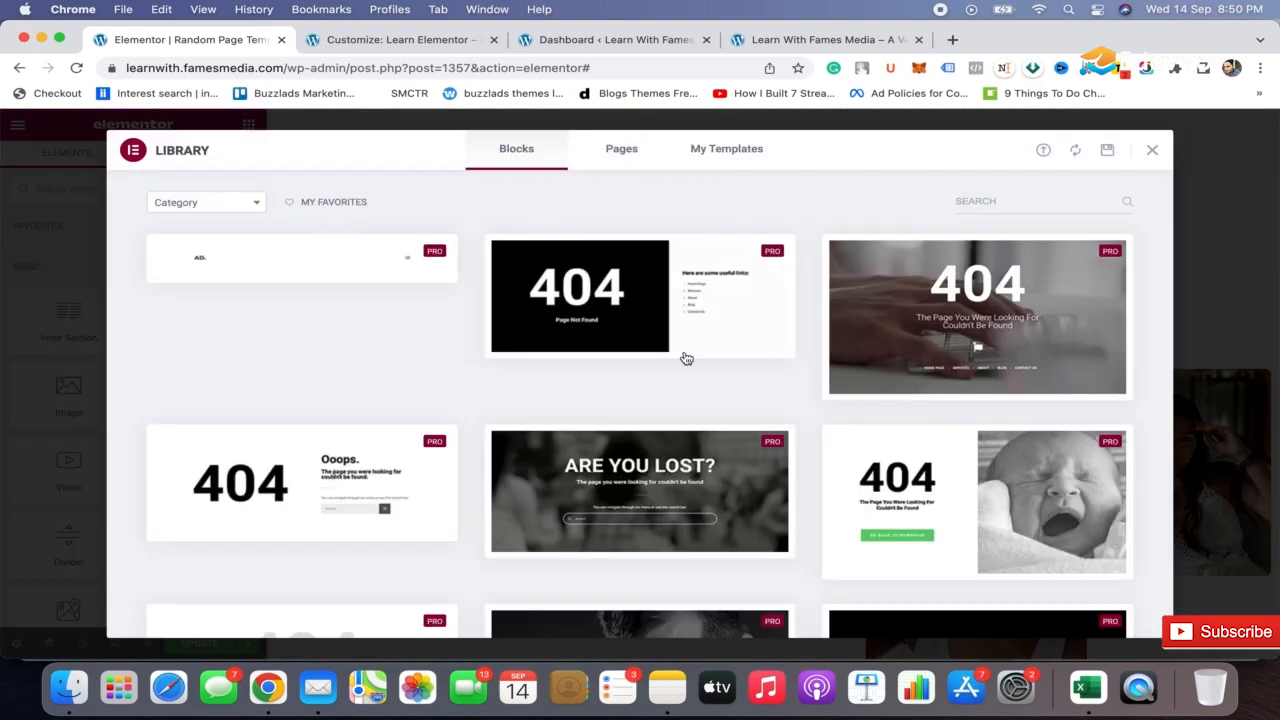
scroll(686, 464, down, 10)
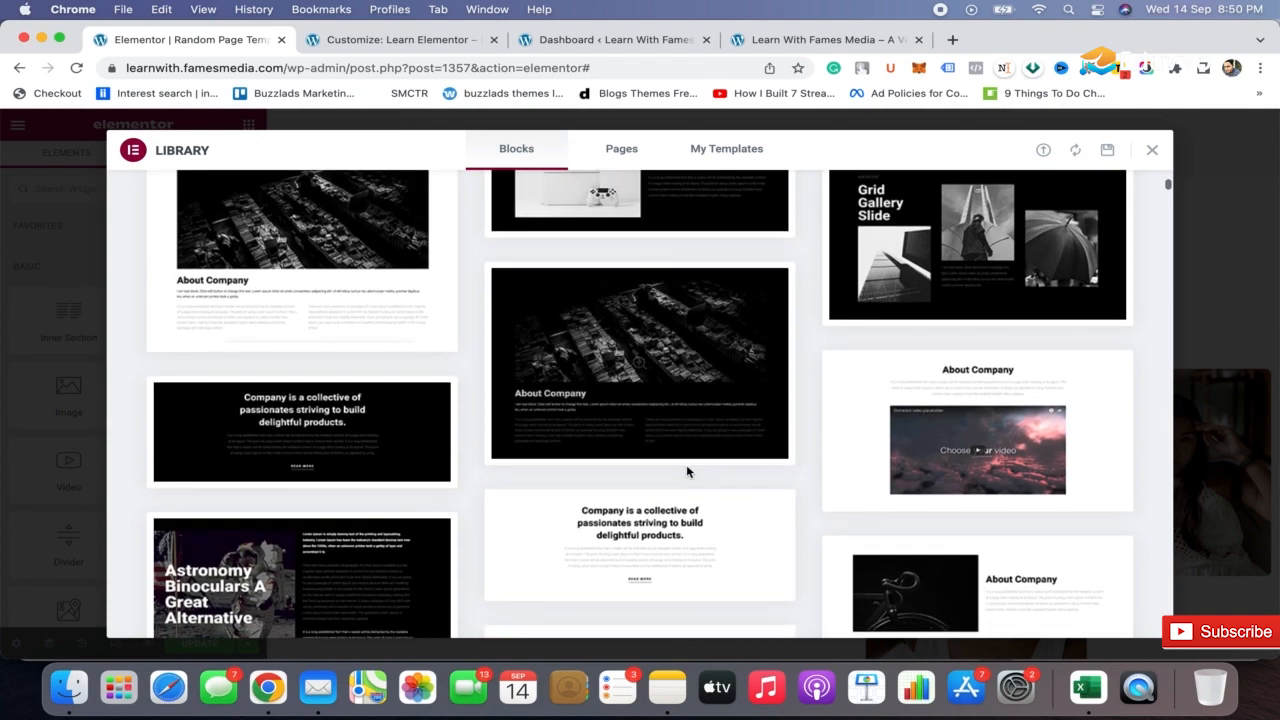
scroll(686, 464, down, 6)
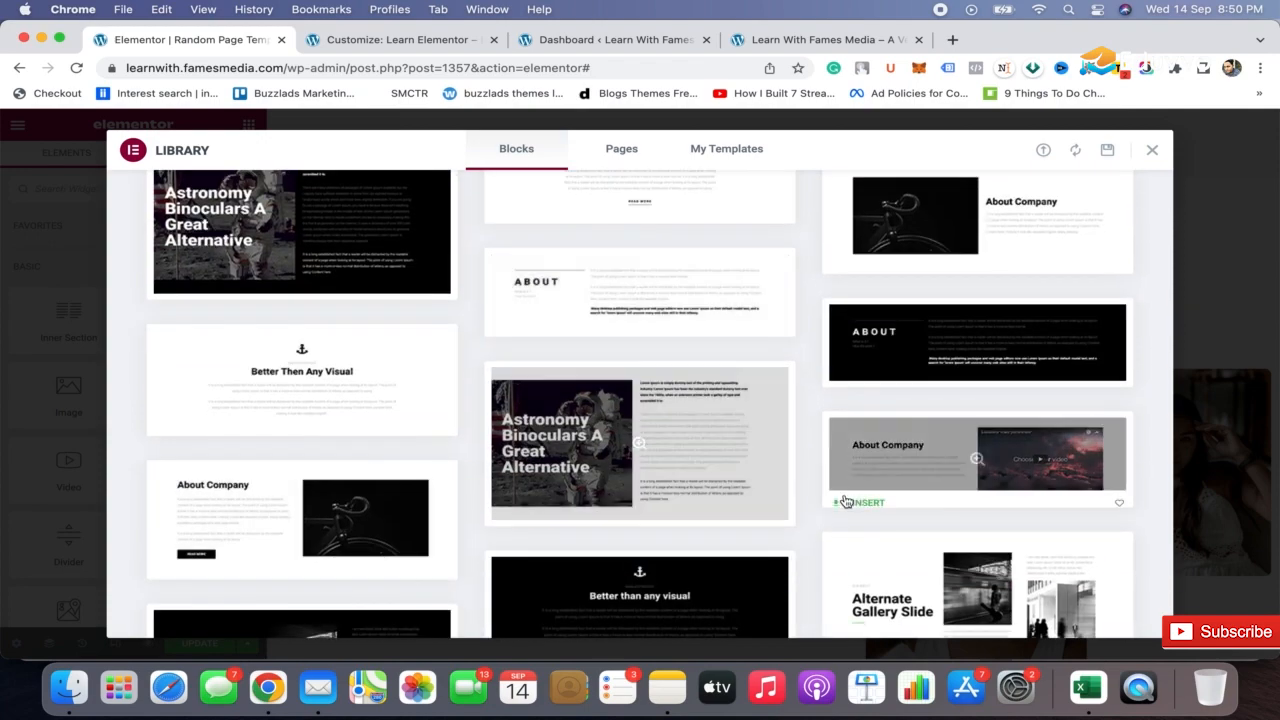
scroll(845, 501, down, 5)
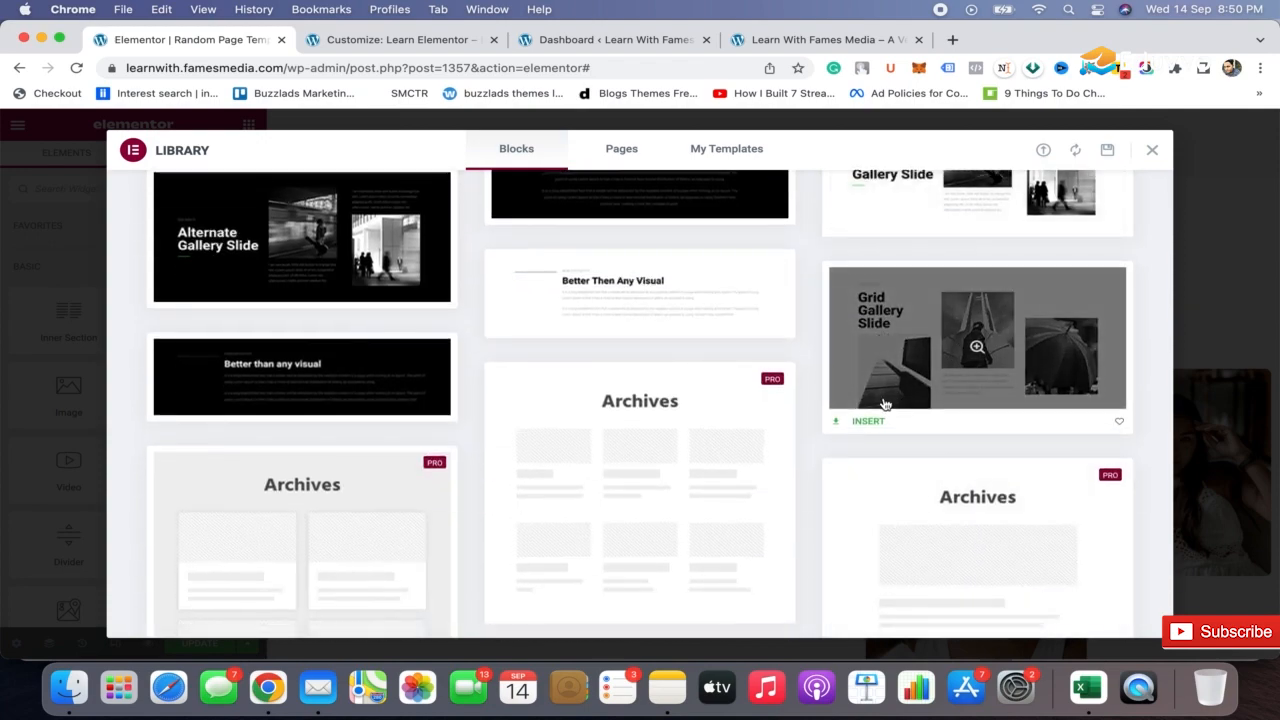
click(866, 423)
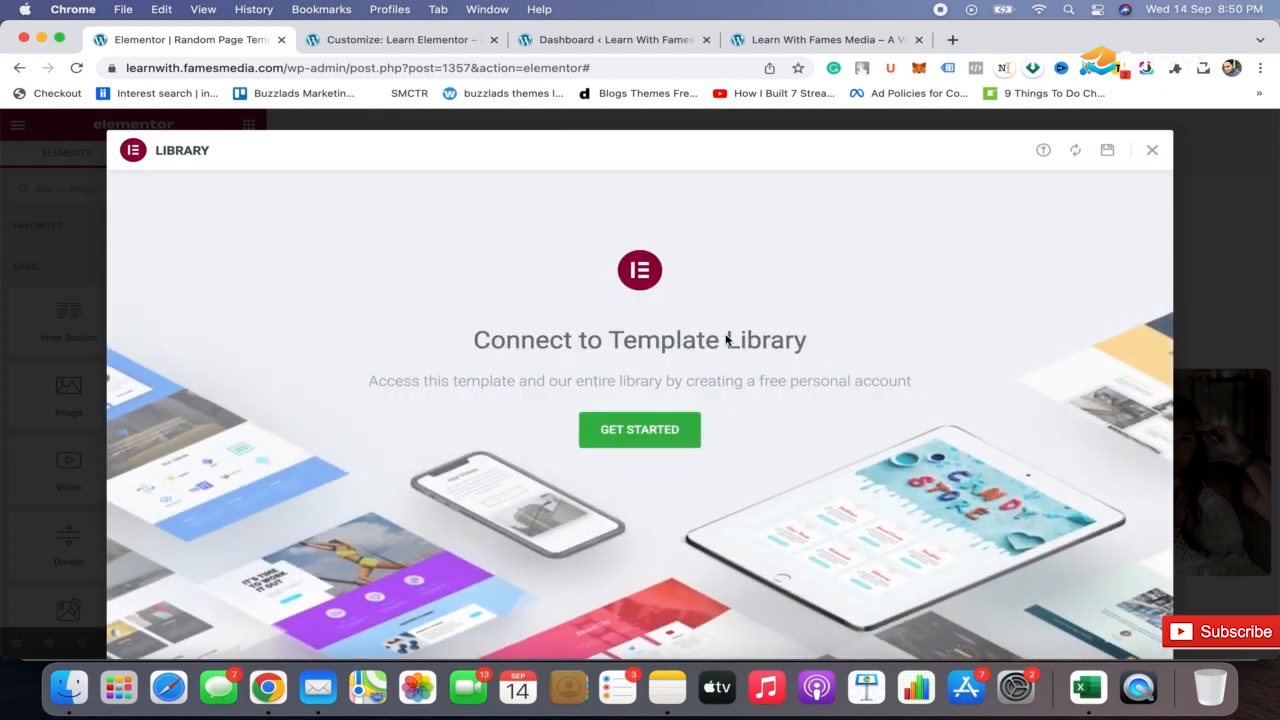
click(1152, 151)
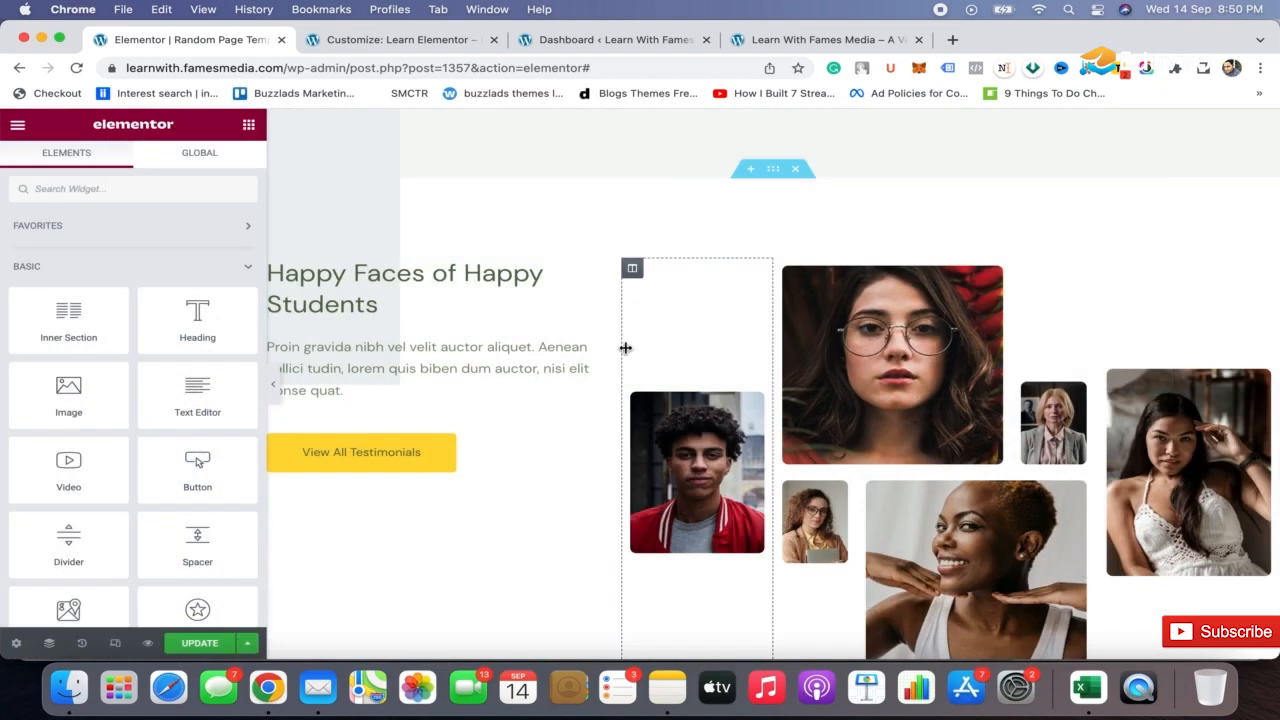
Add a section slot above Happy Faces of Happy Students and import the Starter Templates block with a secondary heading and four percentage cards
click(754, 177)
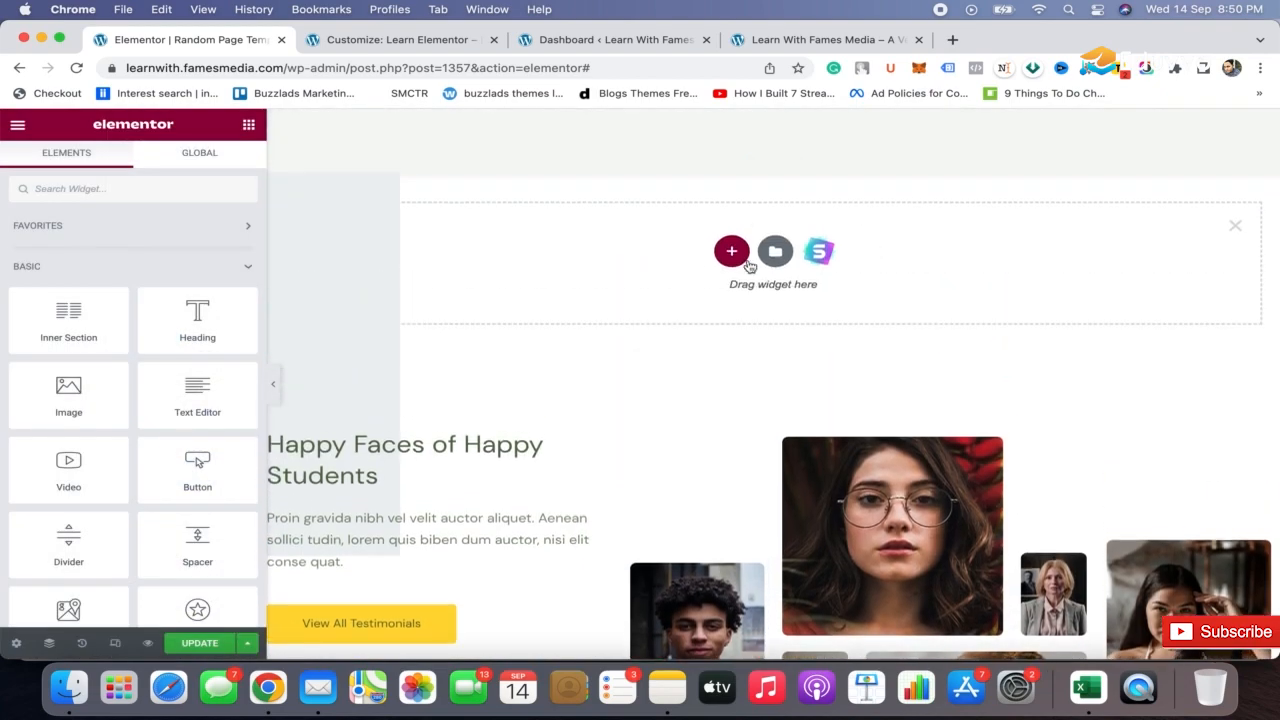
click(820, 252)
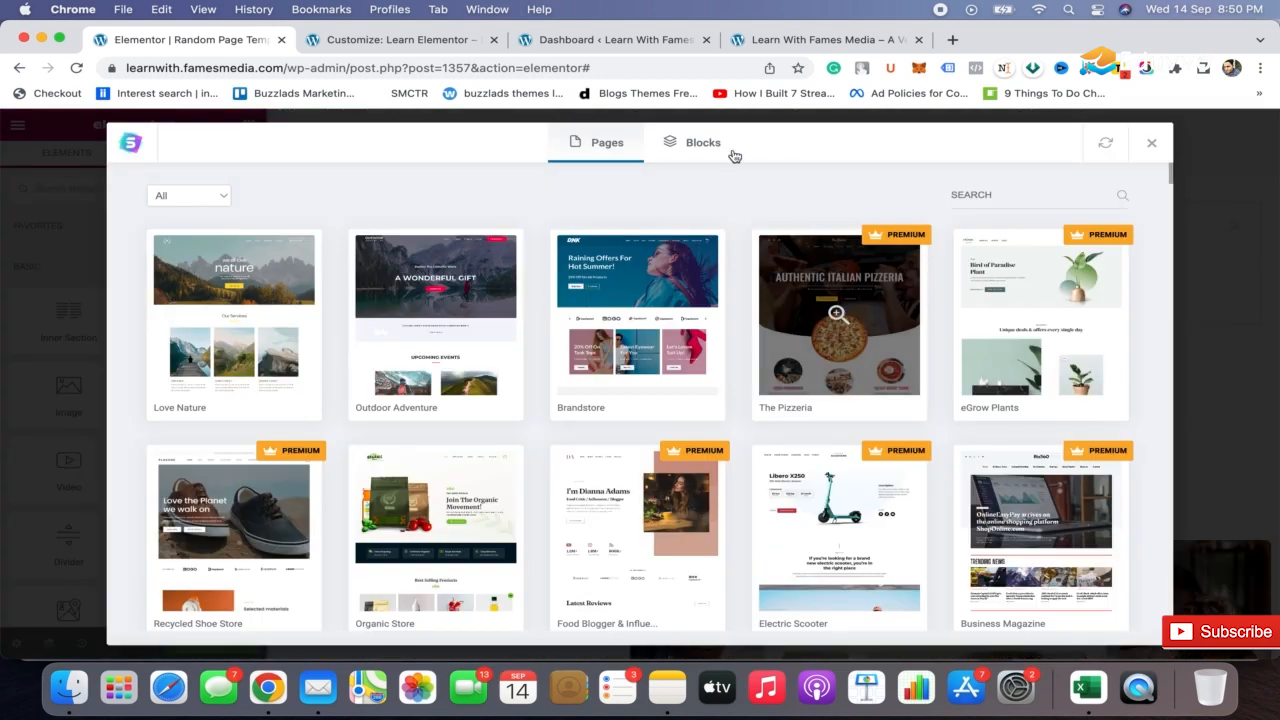
click(702, 145)
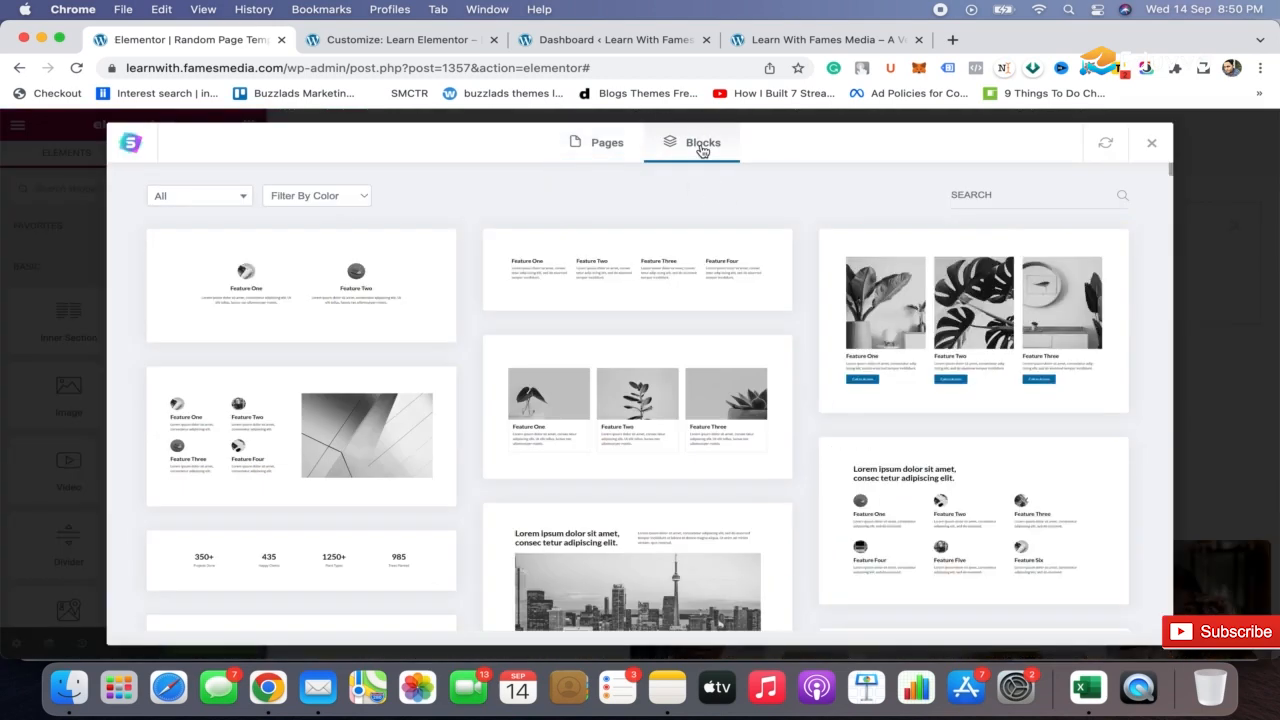
scroll(802, 438, down, 5)
scroll(802, 437, down, 3)
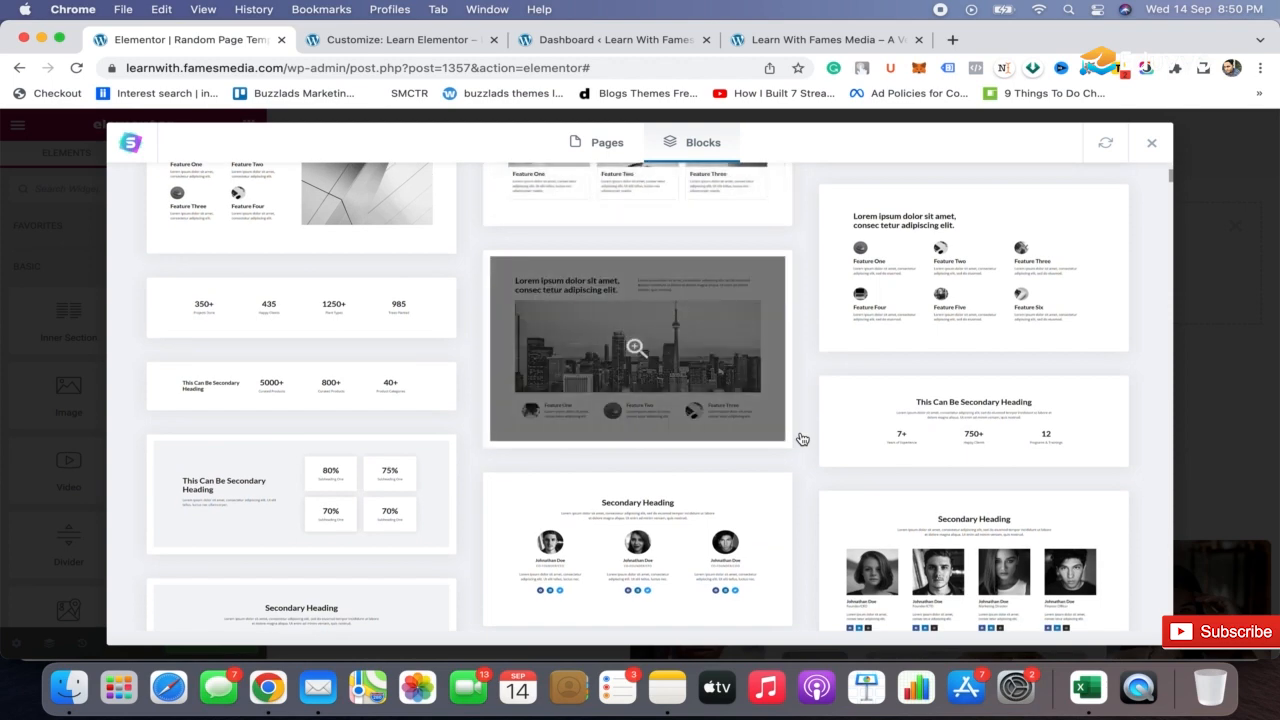
scroll(469, 357, down, 2)
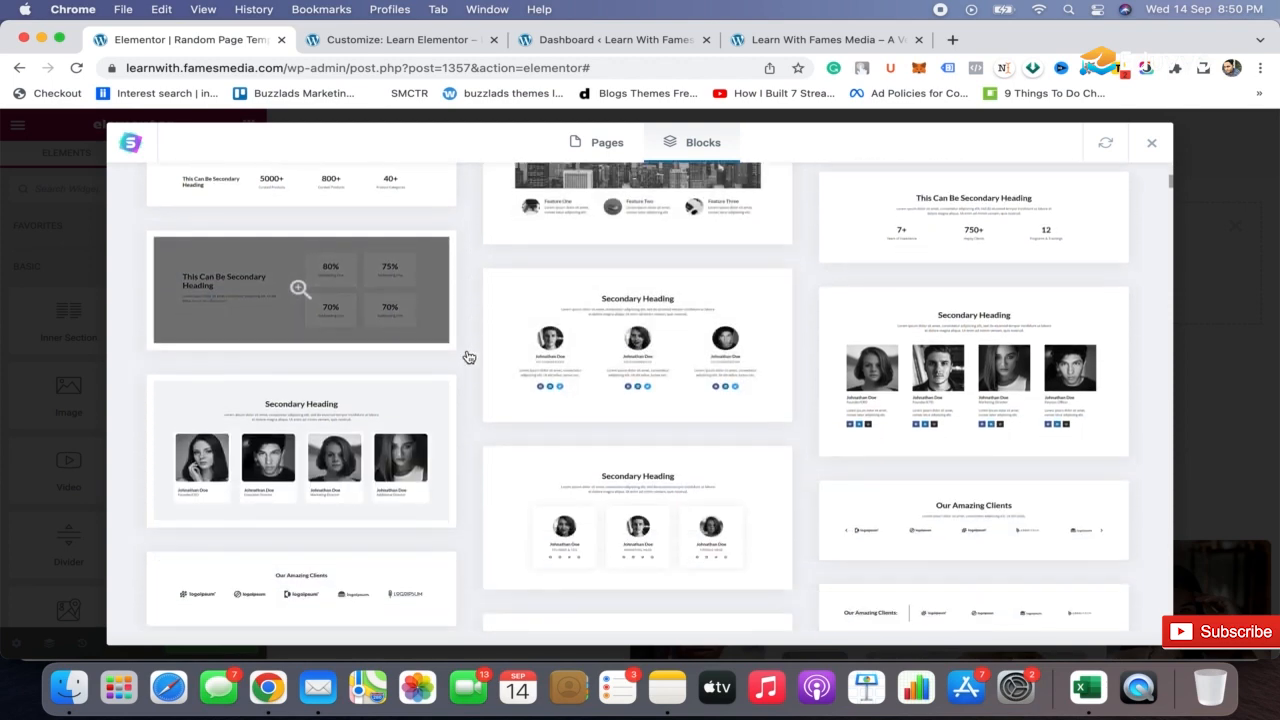
click(276, 296)
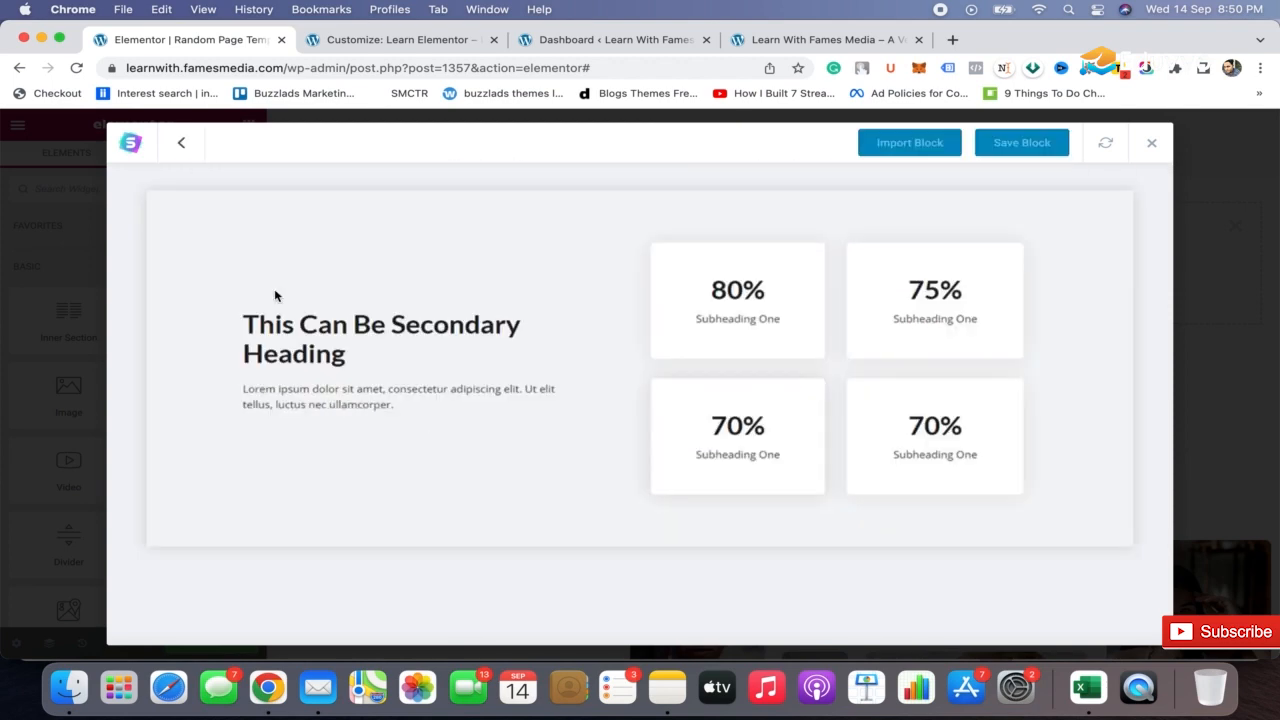
click(906, 151)
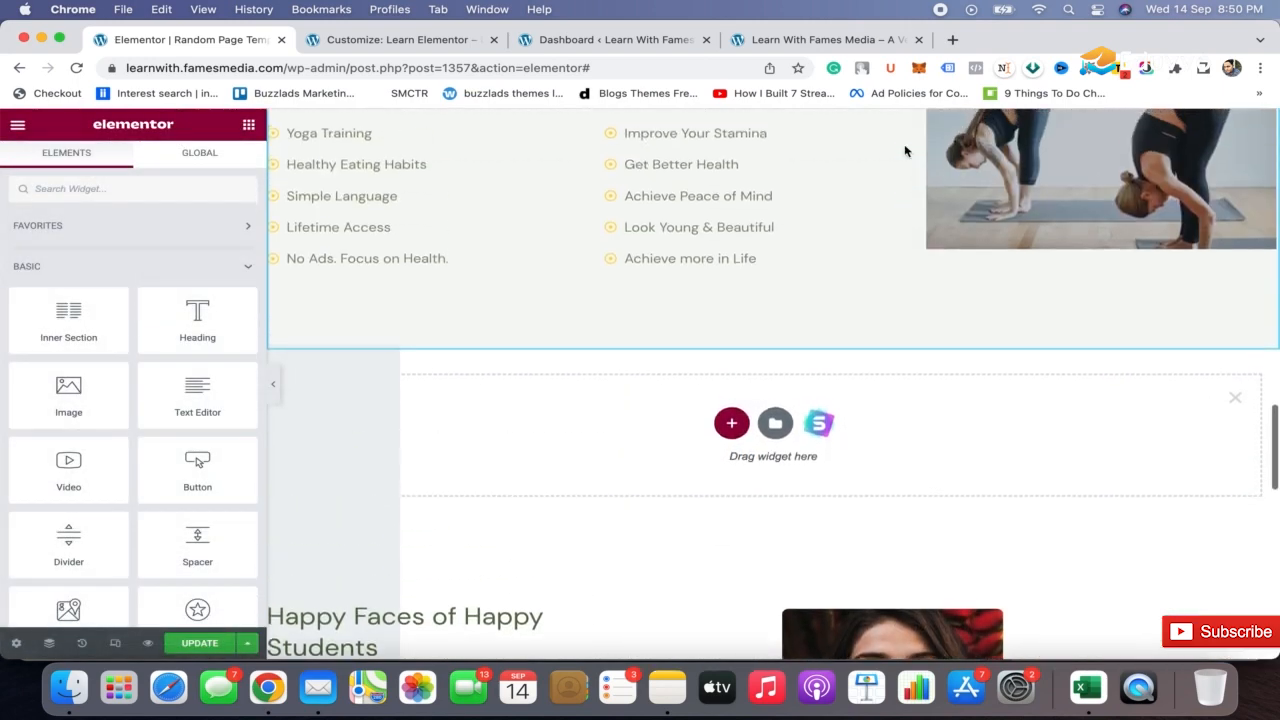
Look through the page from the ratings section down to the counters at its end for the imported block
scroll(905, 151, down, 10)
scroll(905, 148, up, 3)
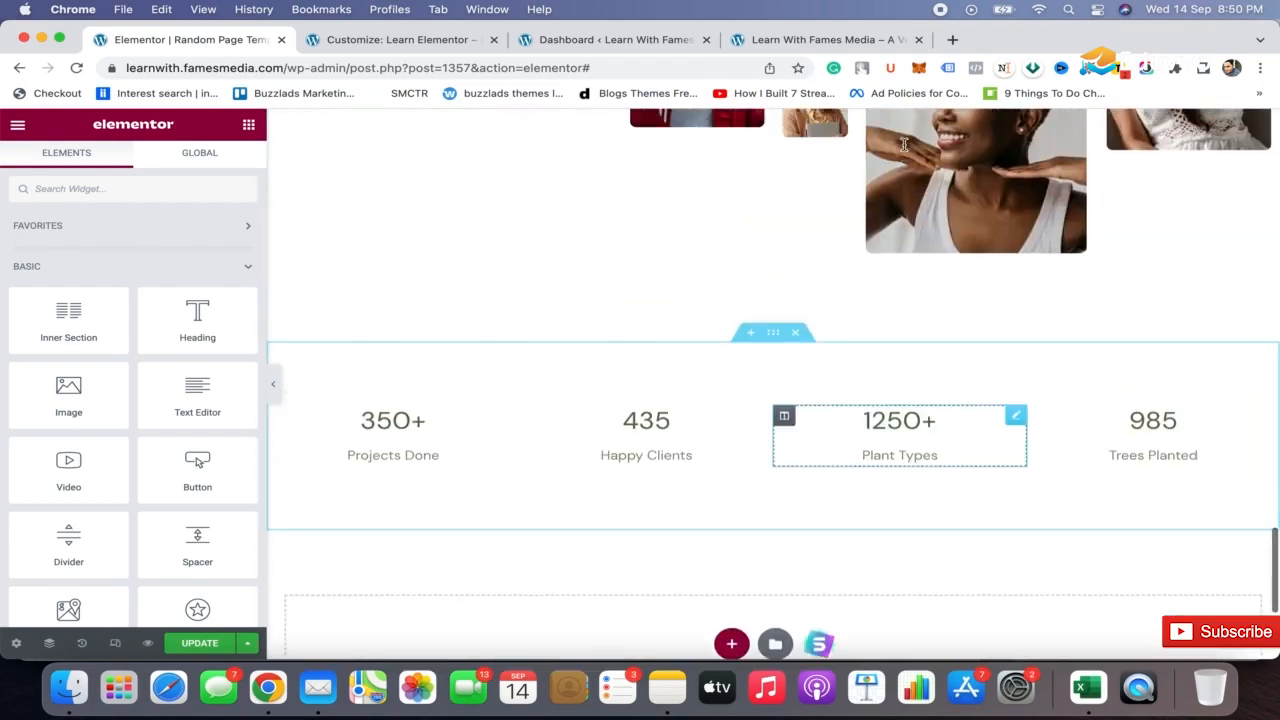
scroll(904, 144, up, 15)
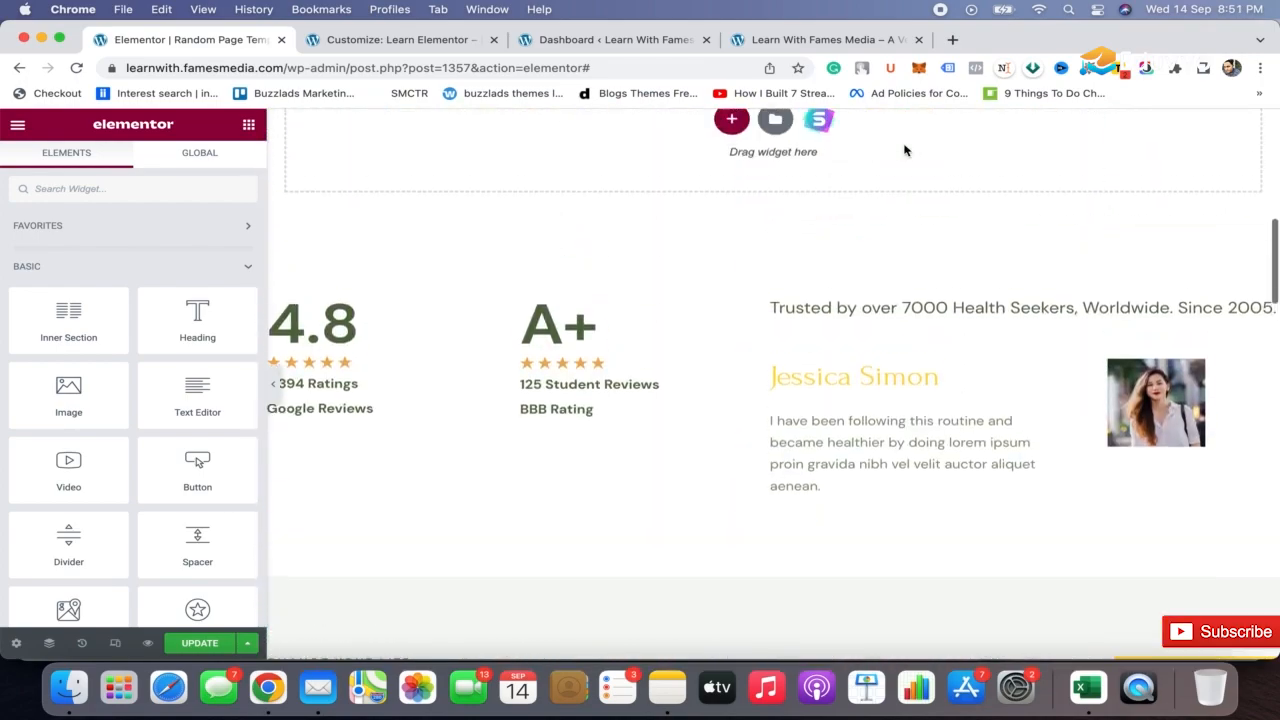
scroll(905, 150, up, 5)
scroll(904, 147, down, 12)
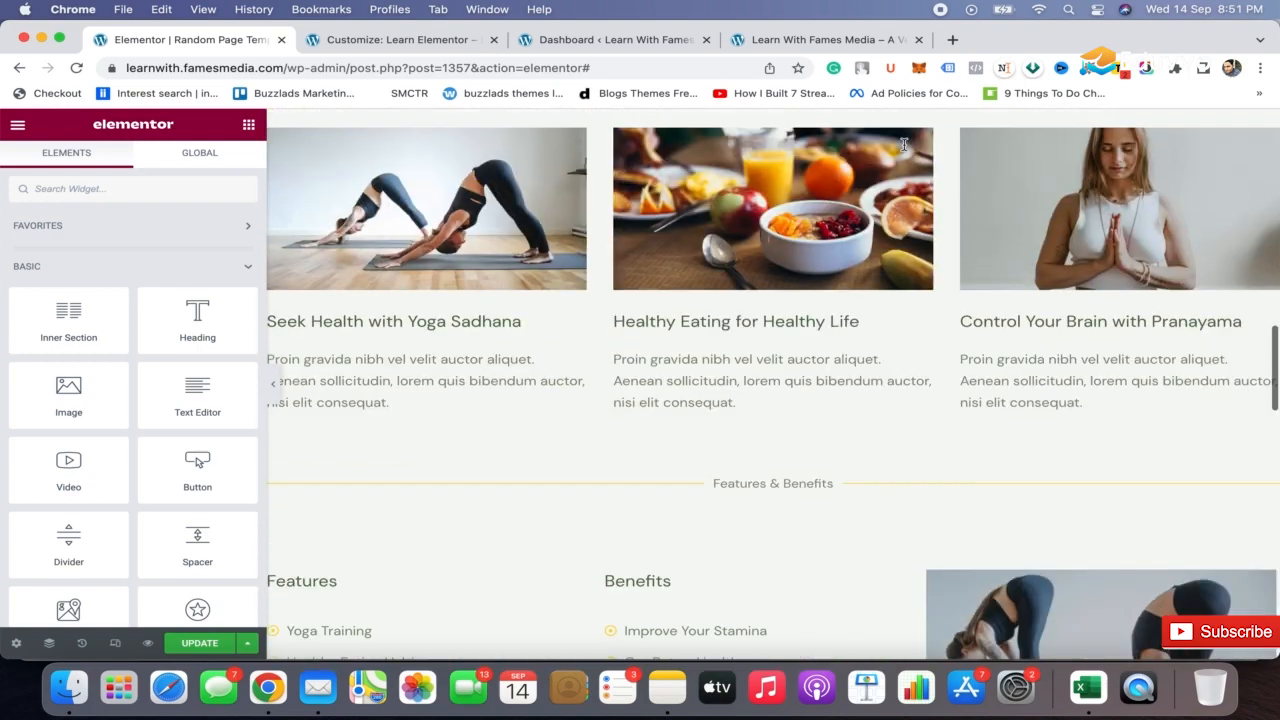
scroll(904, 145, down, 12)
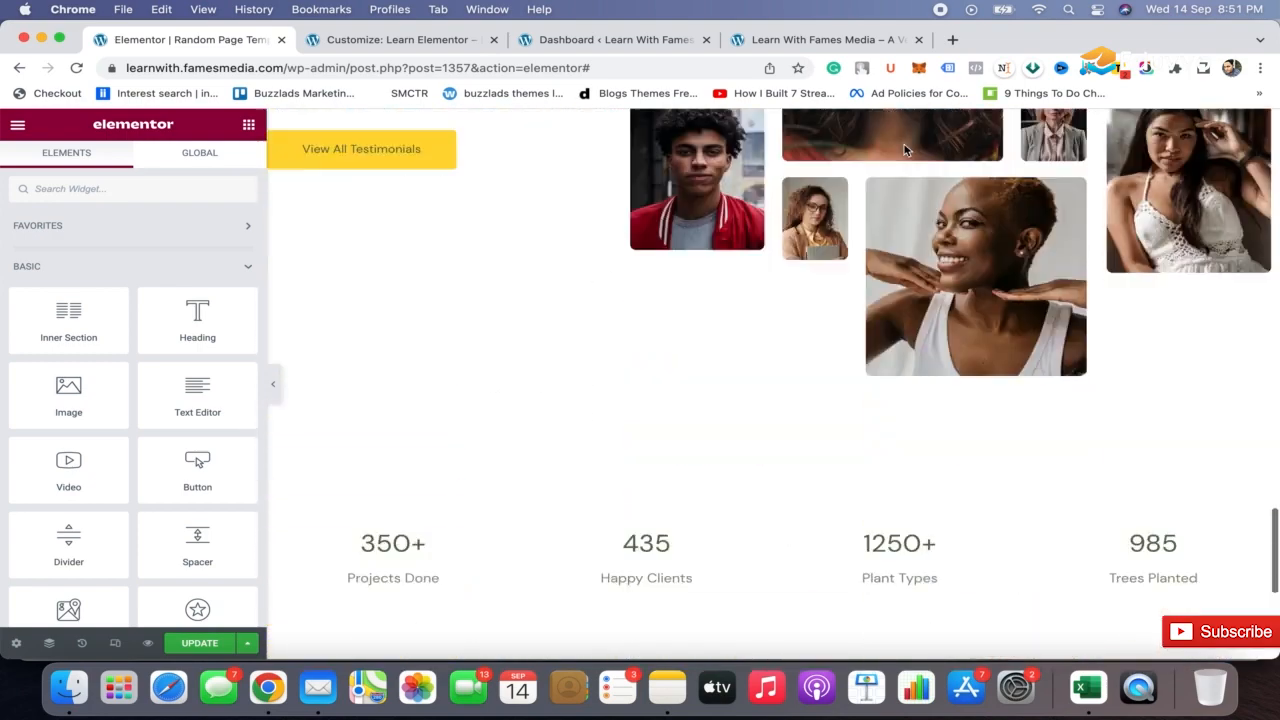
scroll(904, 148, up, 5)
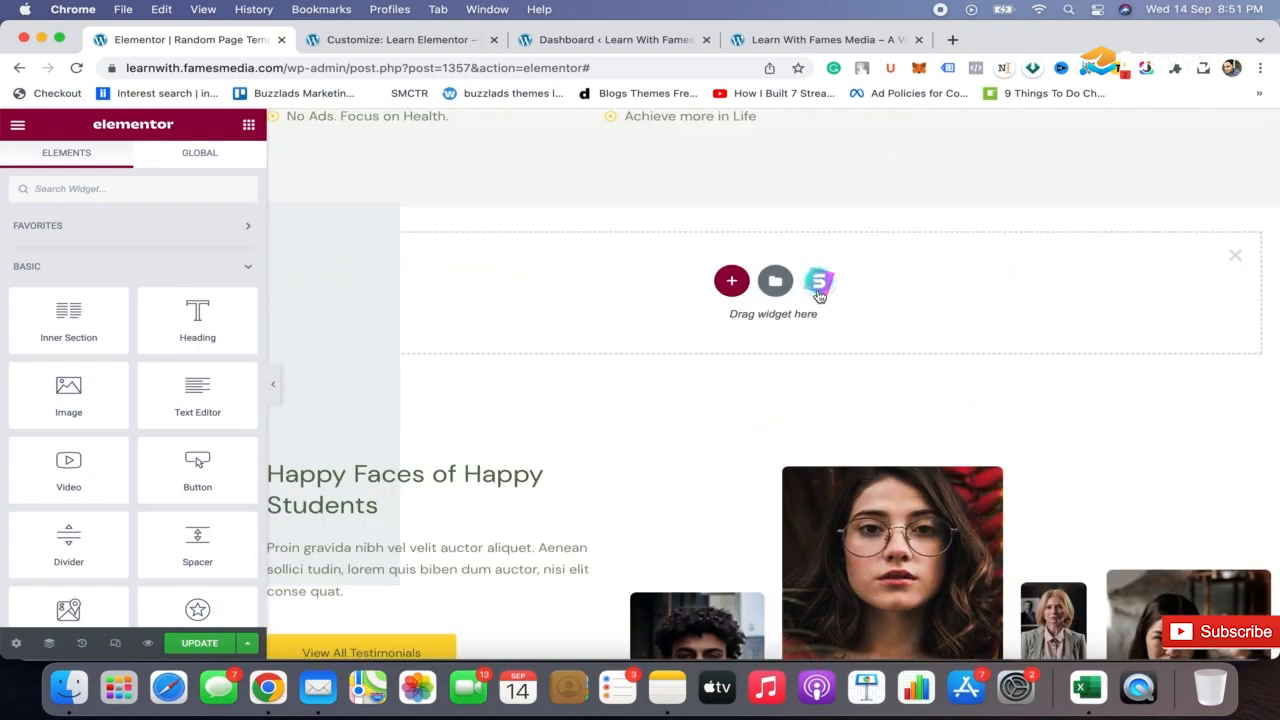
Import the Starter Templates block with a city skyline image, an intro heading and three features
click(819, 284)
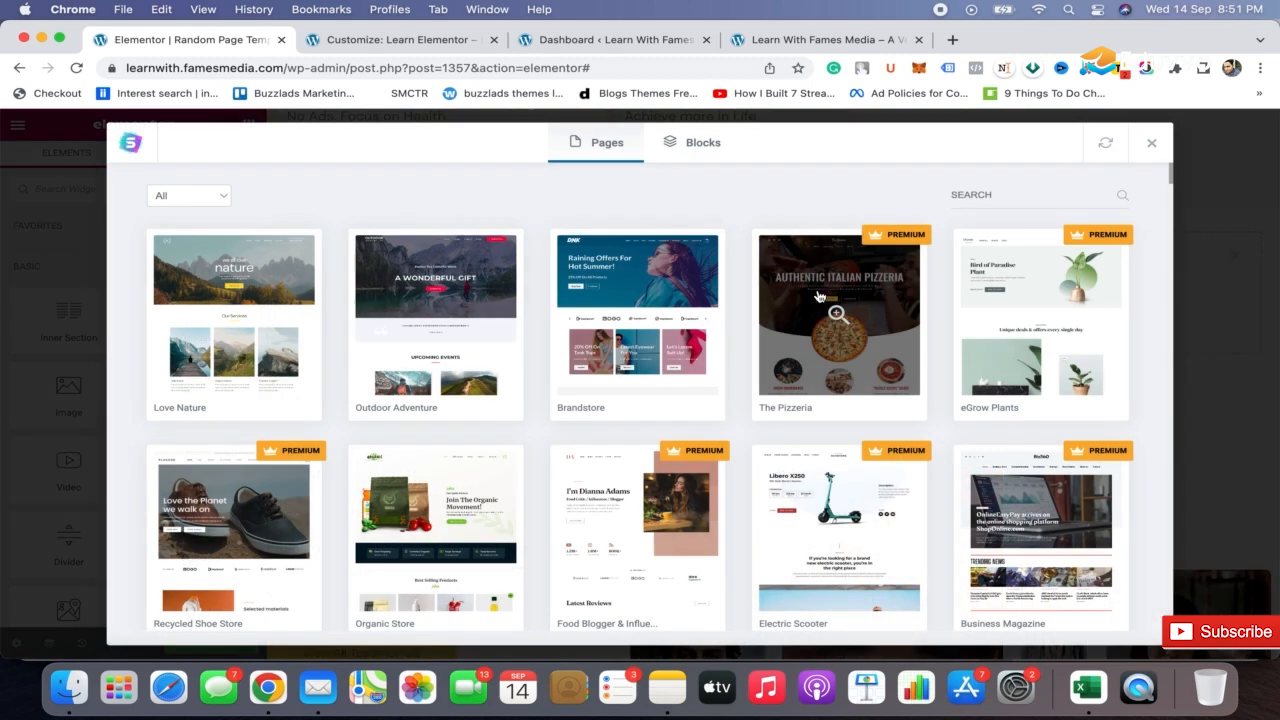
click(698, 144)
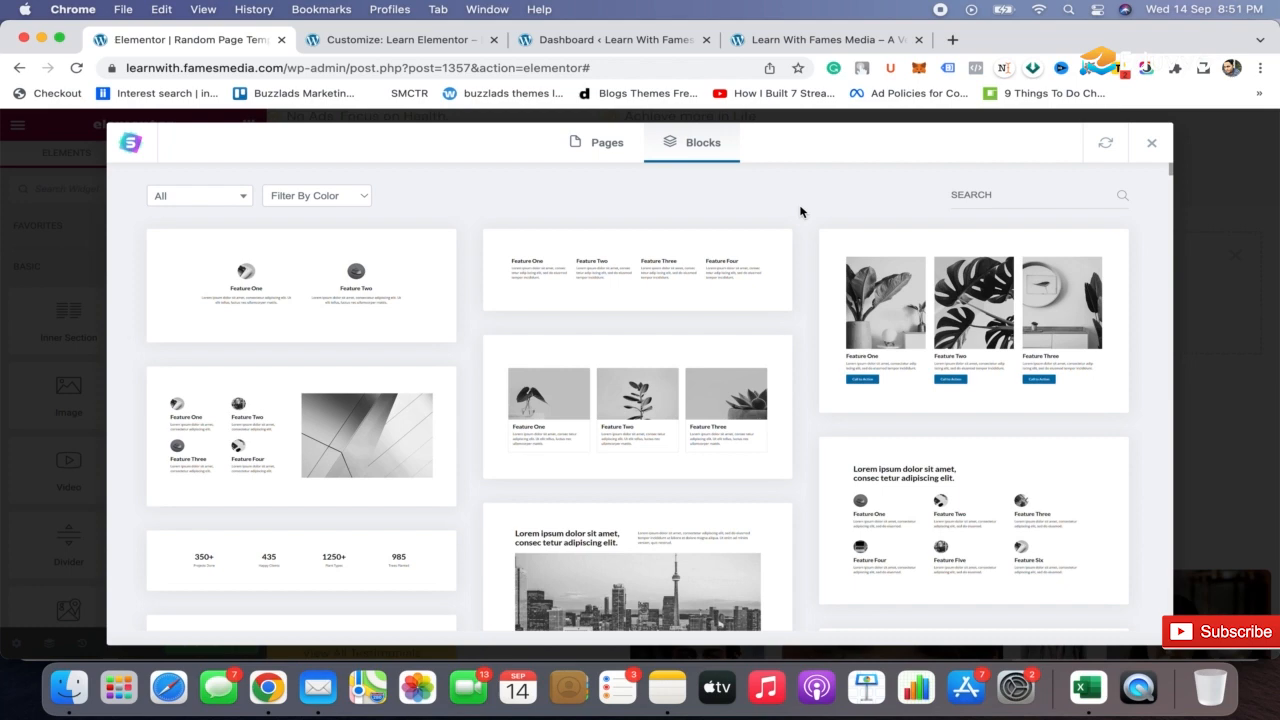
scroll(800, 210, down, 6)
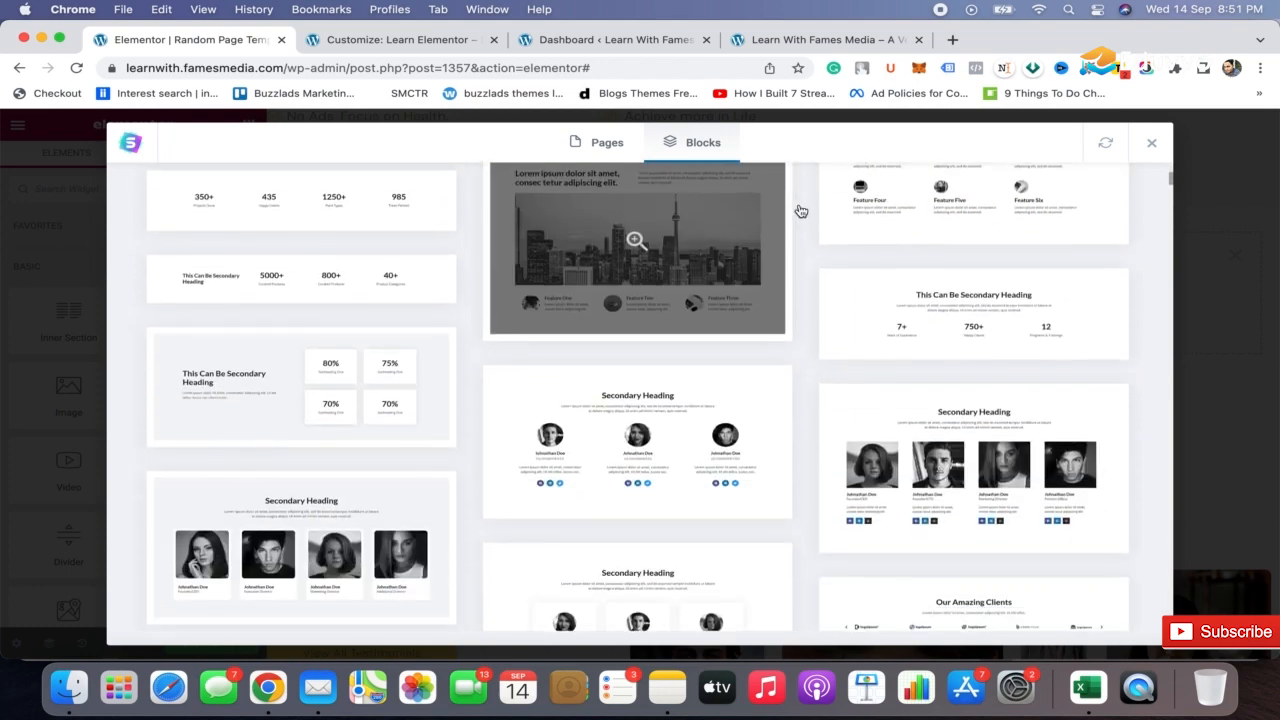
click(552, 333)
click(915, 150)
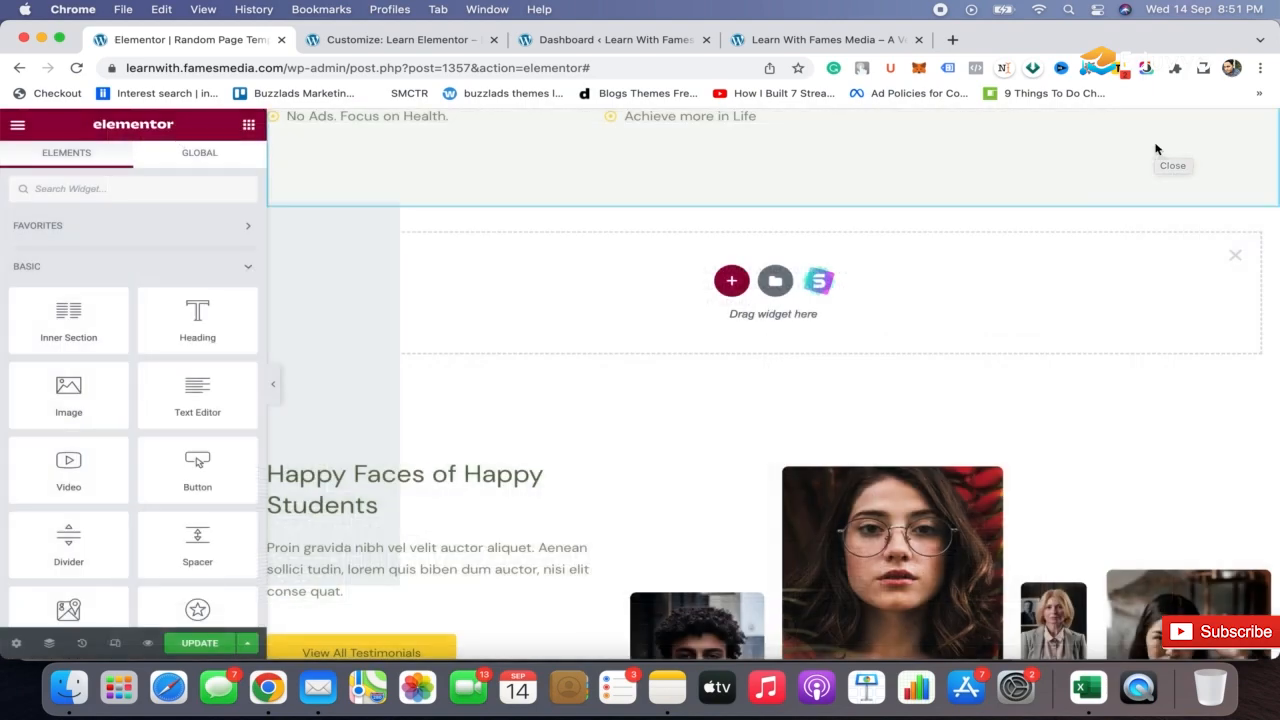
scroll(854, 319, down, 15)
scroll(853, 316, up, 5)
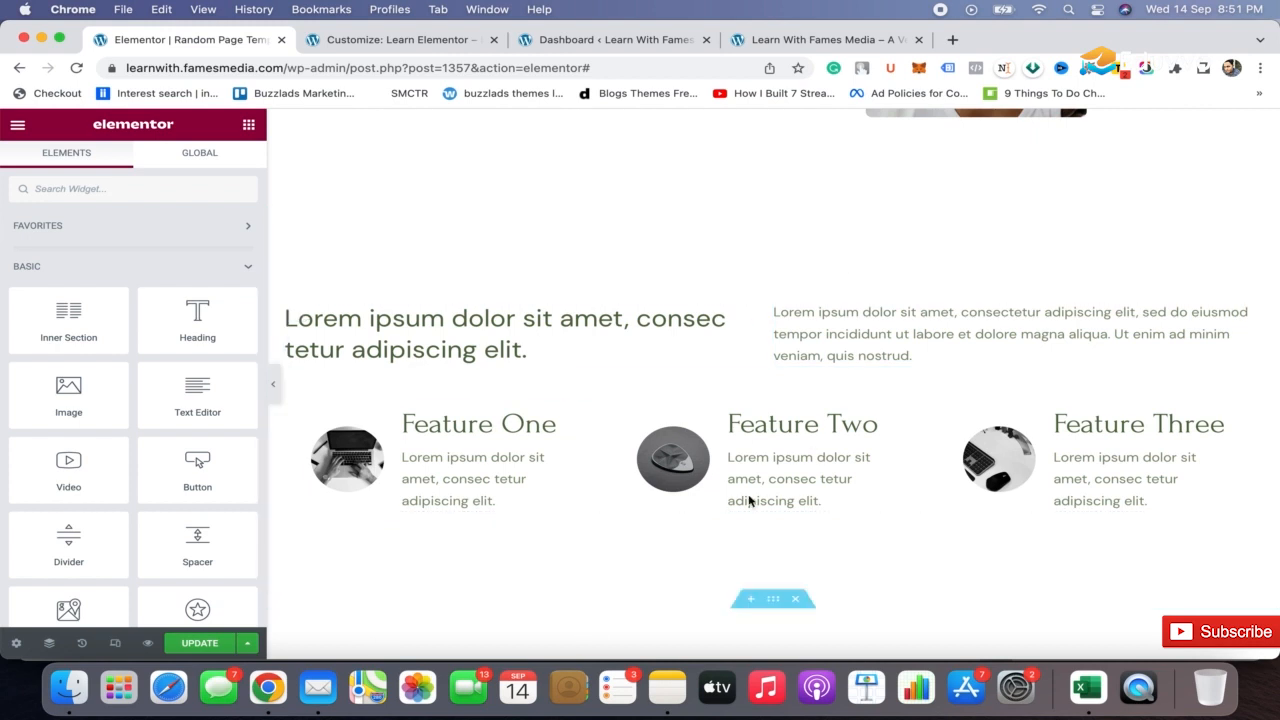
Delete the imported three-feature block and the four-counter block at the end of the page
click(803, 198)
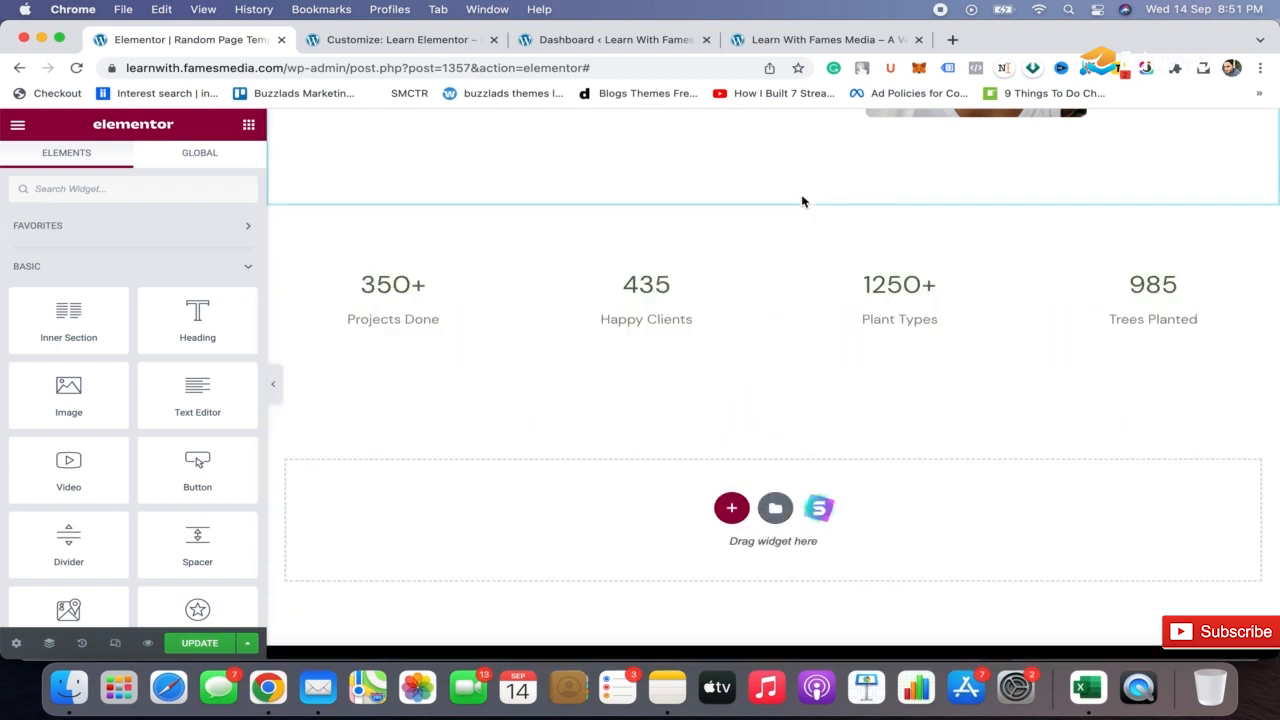
click(800, 198)
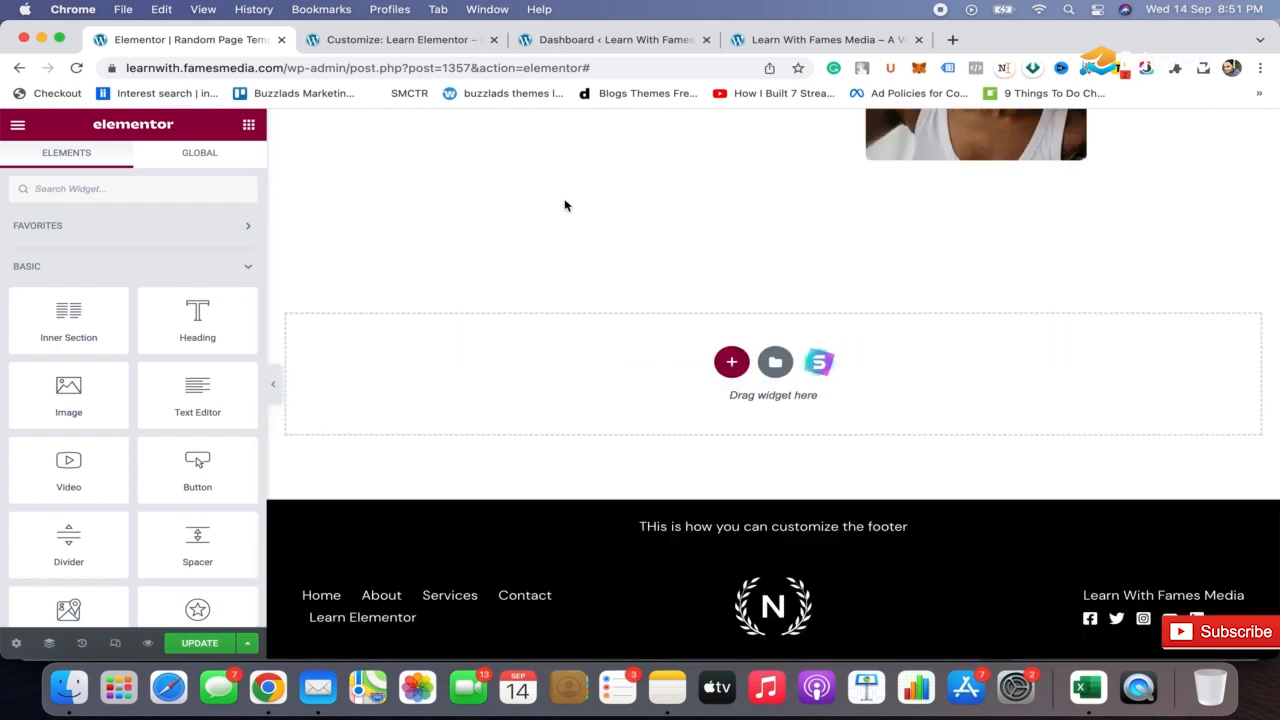
Import the Contact page of the Personal Portfolio starter template using the empty section slot above Happy Faces of Happy Students
scroll(703, 252, up, 8)
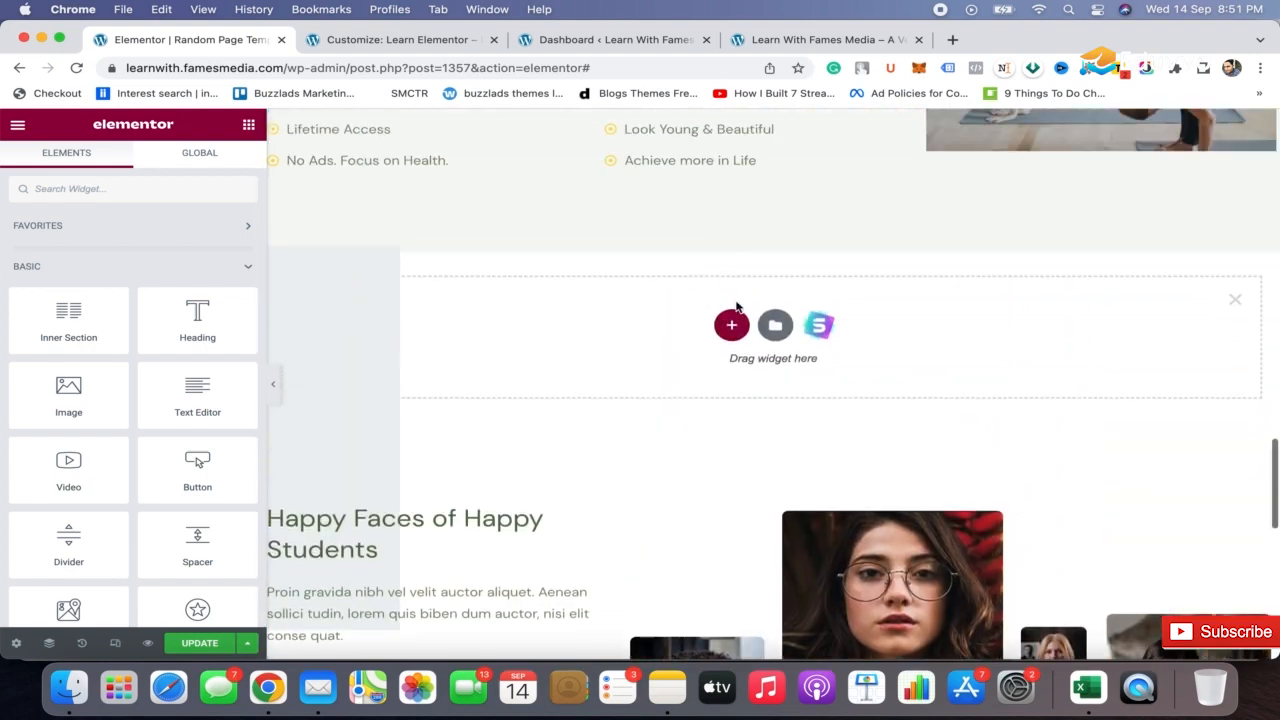
click(823, 327)
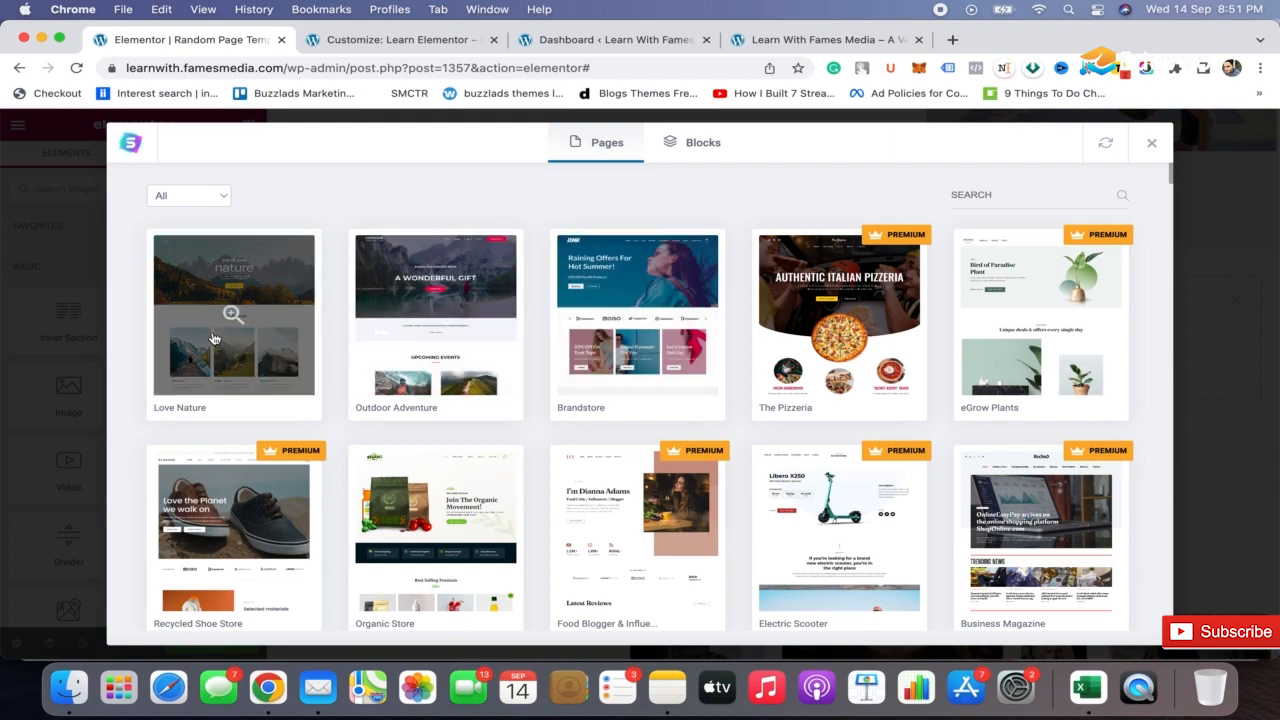
scroll(229, 314, down, 3)
scroll(660, 383, down, 6)
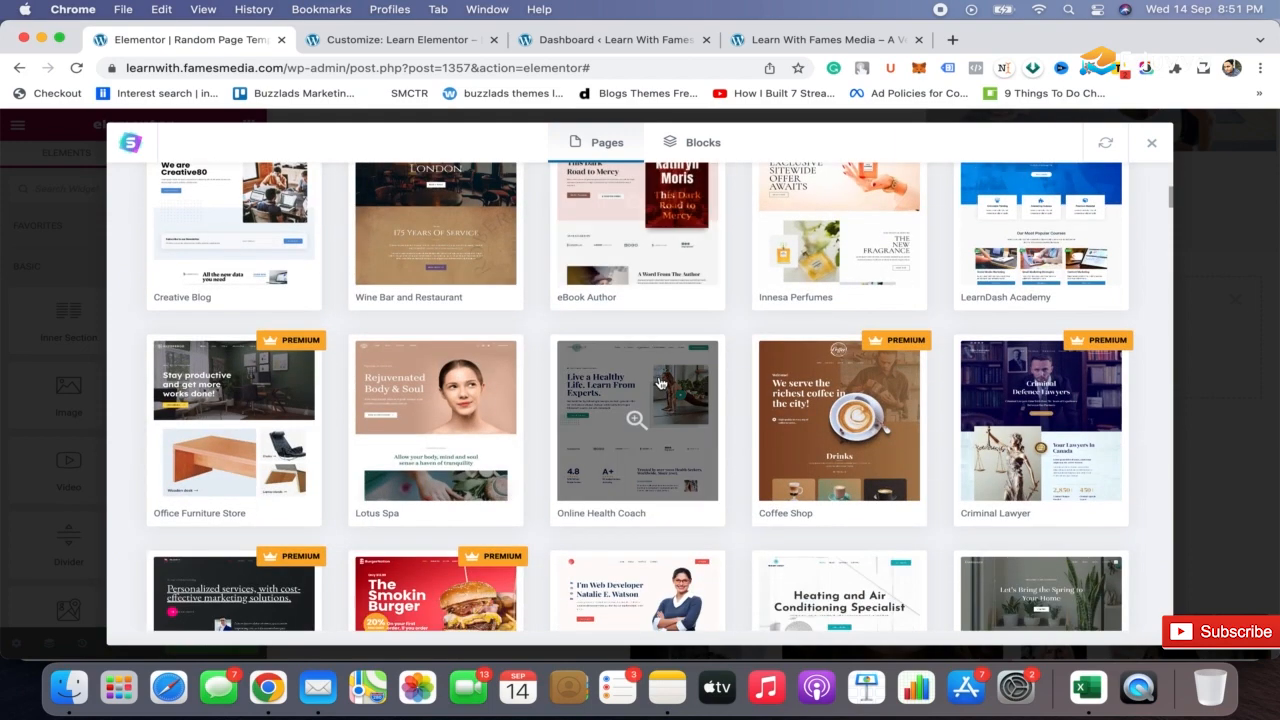
scroll(660, 383, down, 2)
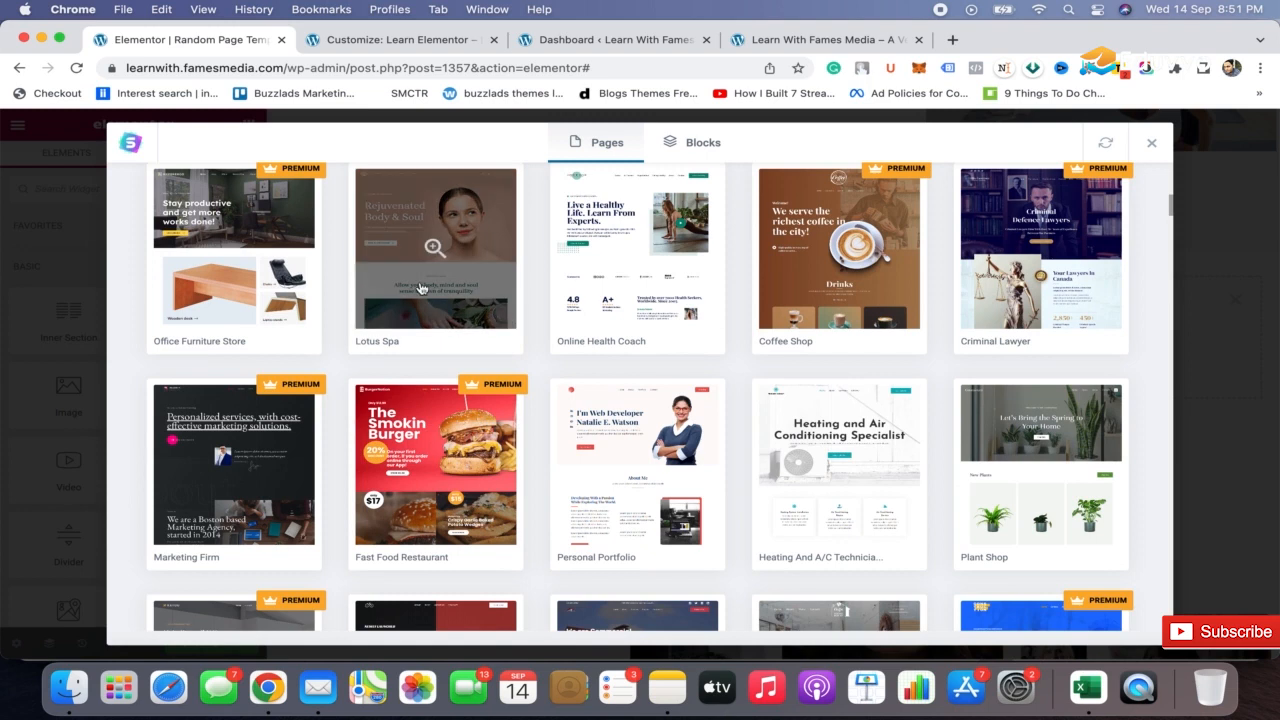
click(645, 462)
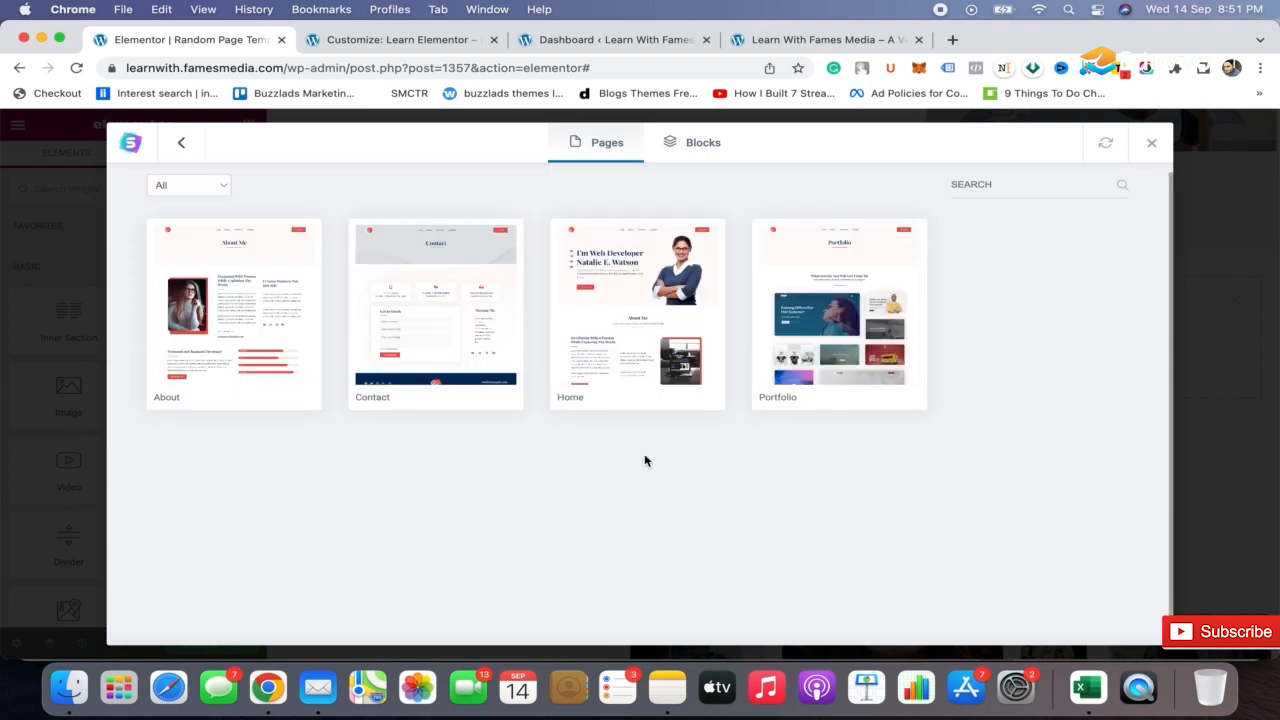
click(483, 343)
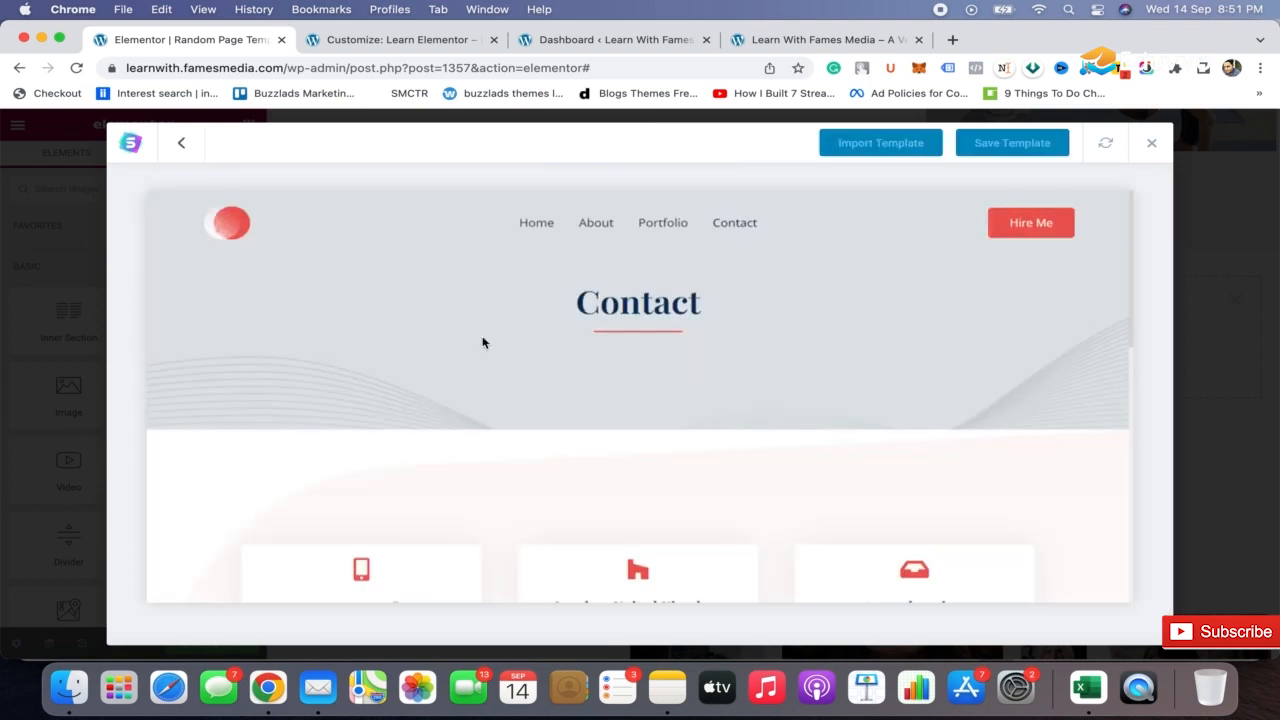
click(869, 152)
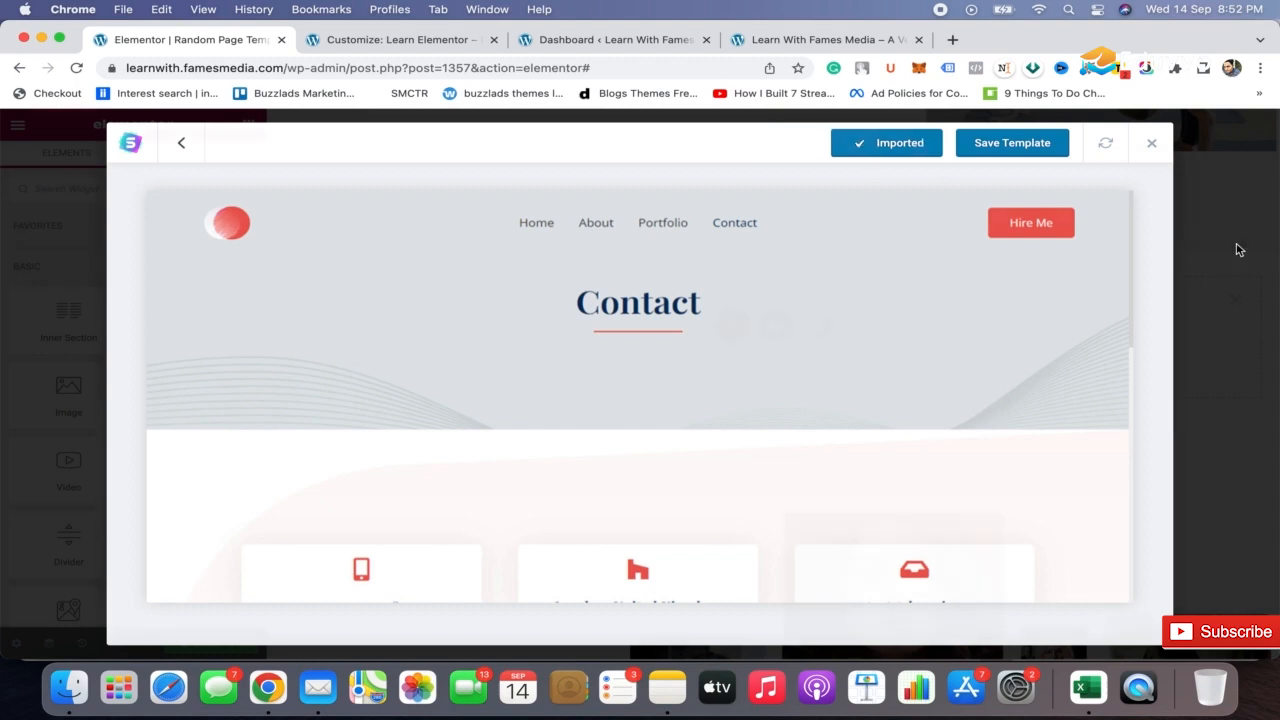
Set the WPForms widget under Get In Touch to display the Contact Form
scroll(846, 408, down, 15)
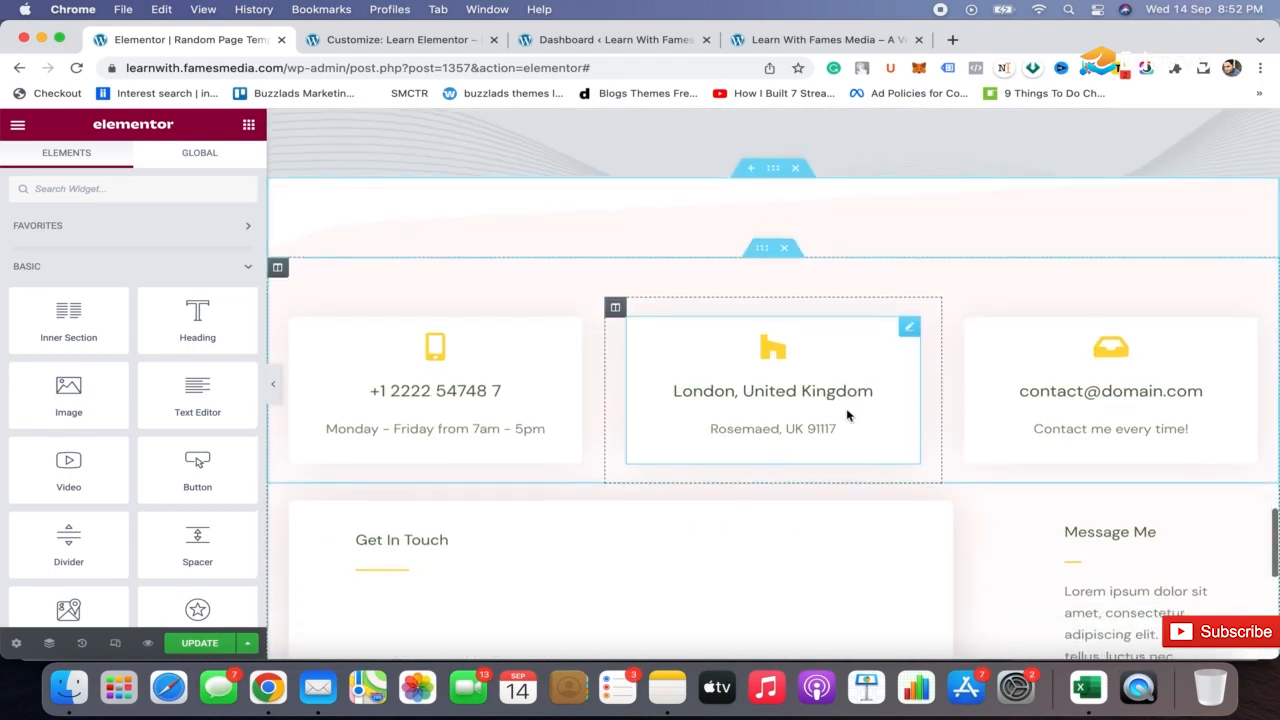
scroll(846, 415, up, 3)
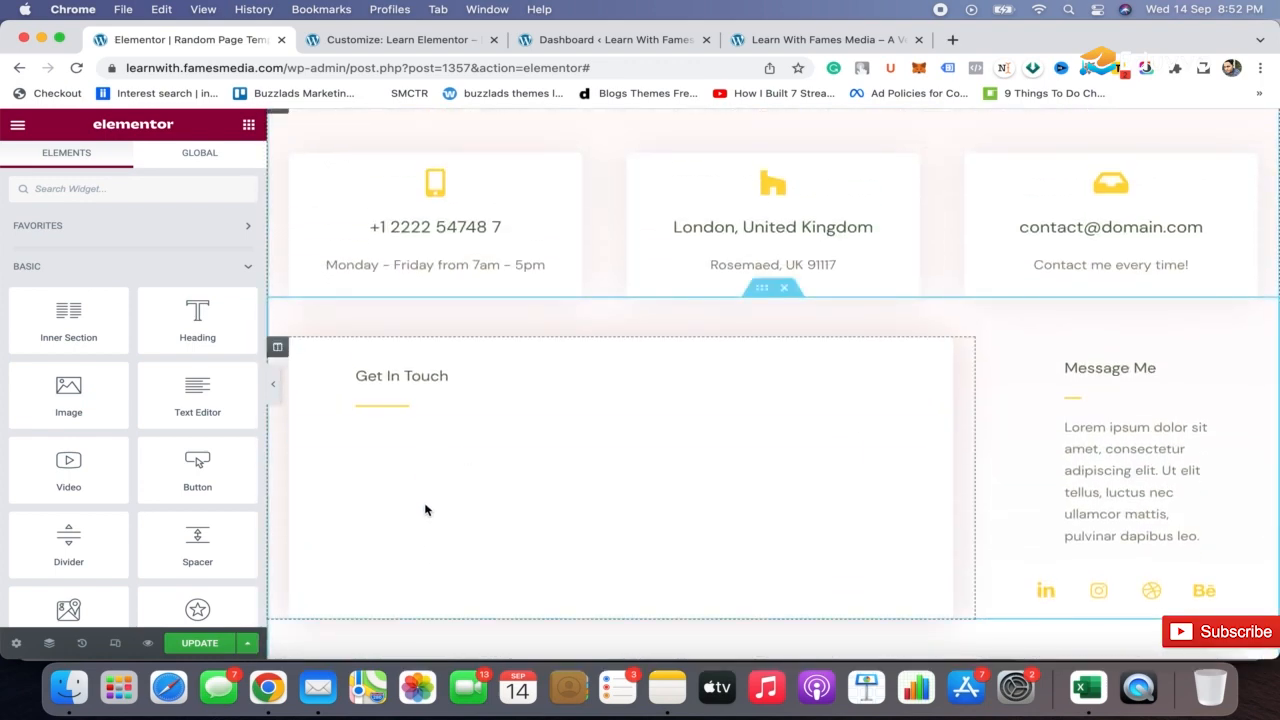
click(420, 430)
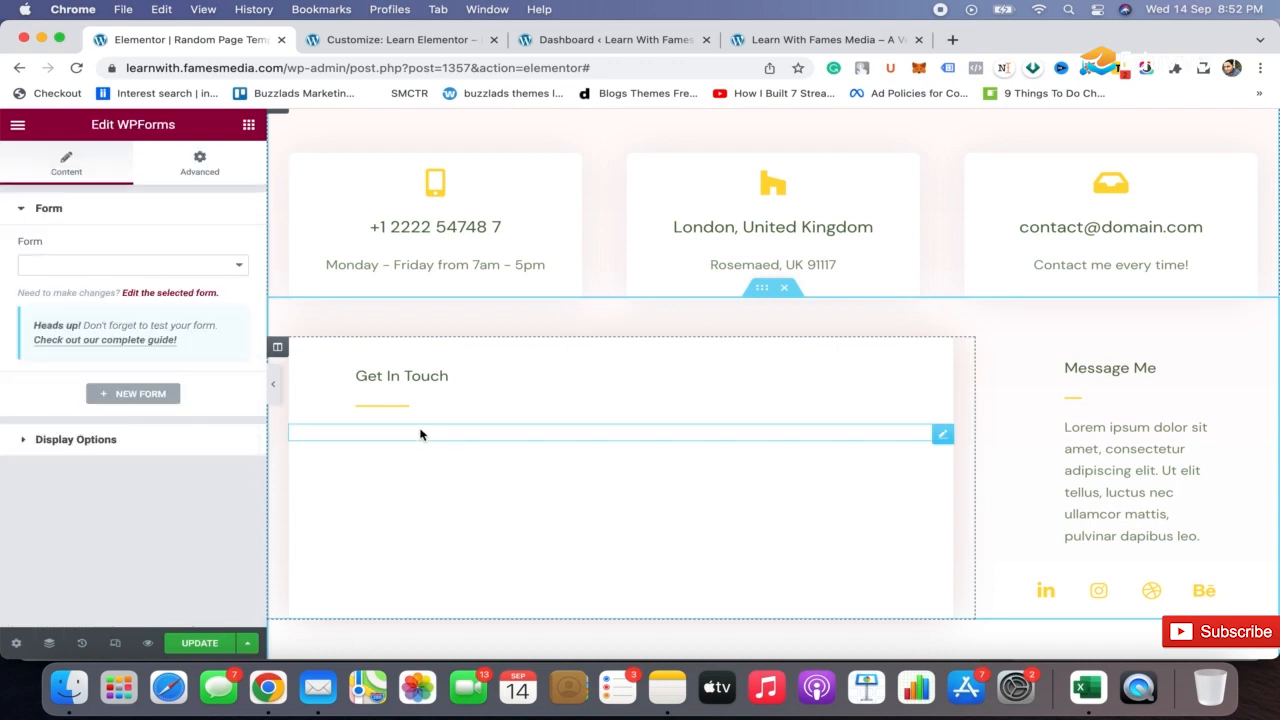
click(212, 265)
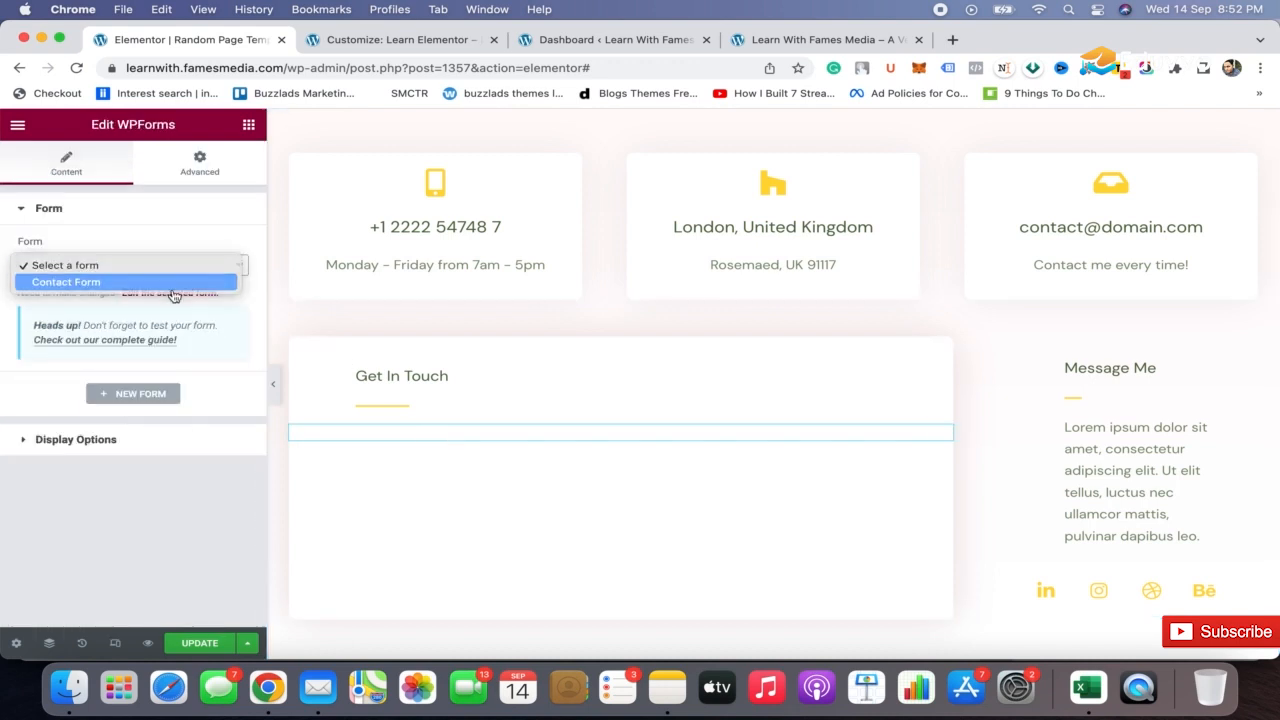
click(175, 289)
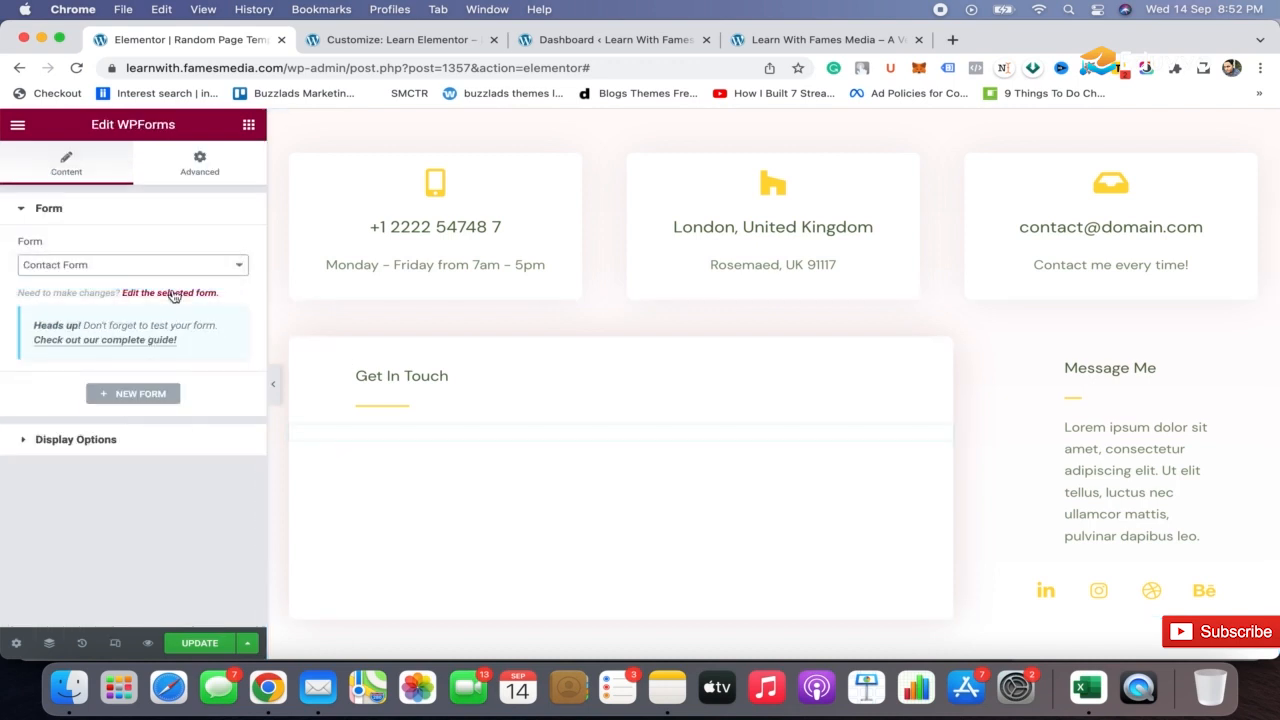
Collapse the editing sidebar and review the full-width page, from the imported contact section and footer back up to the hero
click(274, 400)
scroll(986, 371, down, 3)
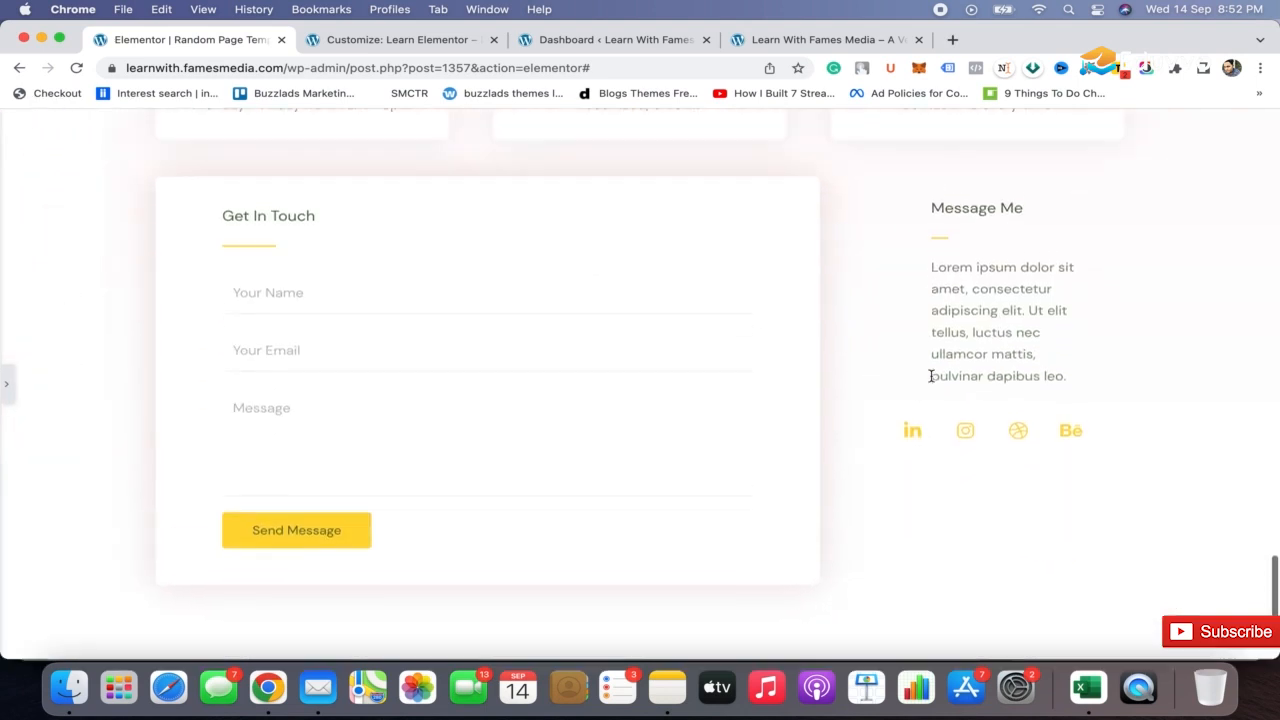
scroll(931, 374, up, 3)
scroll(930, 372, up, 3)
scroll(930, 375, down, 3)
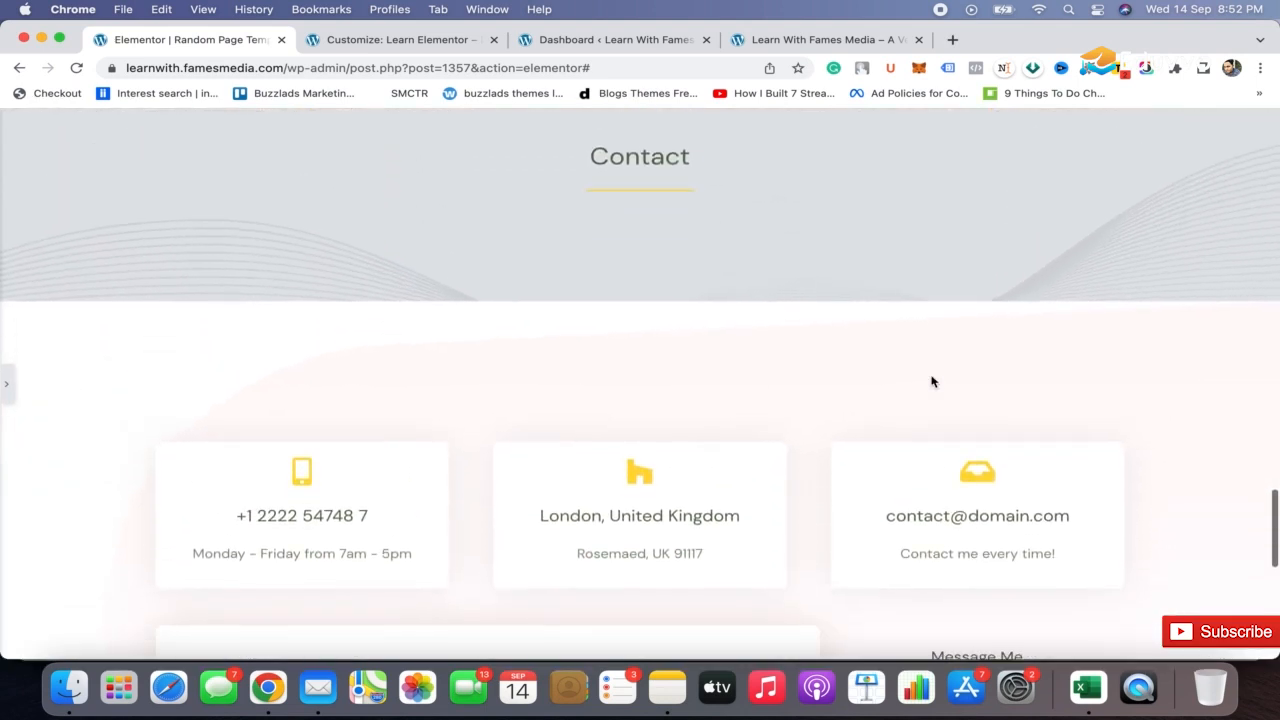
scroll(931, 379, up, 3)
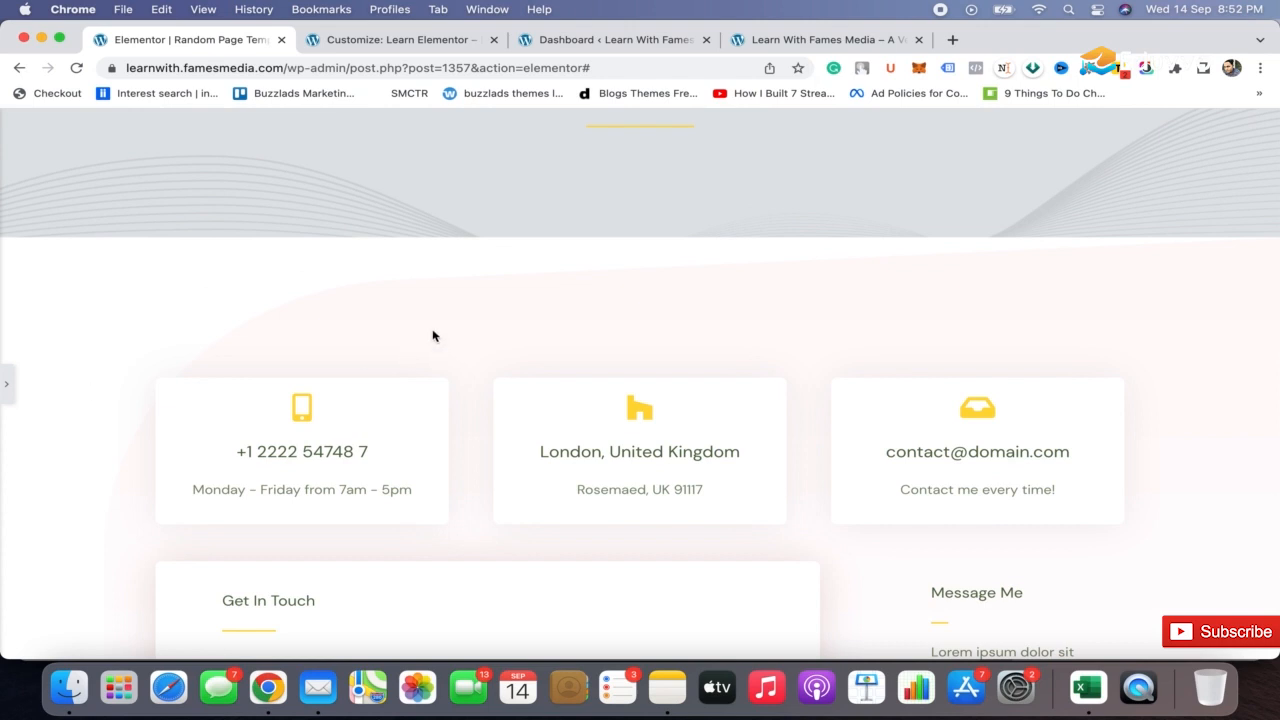
scroll(386, 400, down, 2)
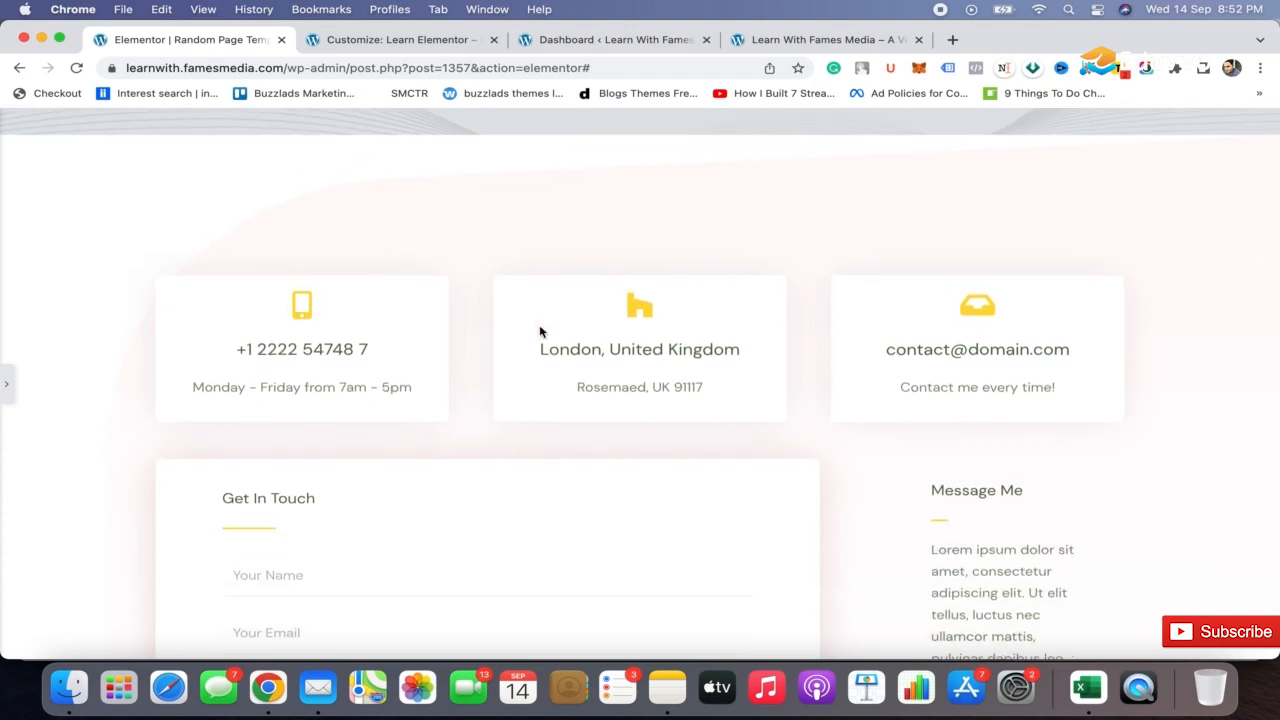
scroll(879, 440, down, 5)
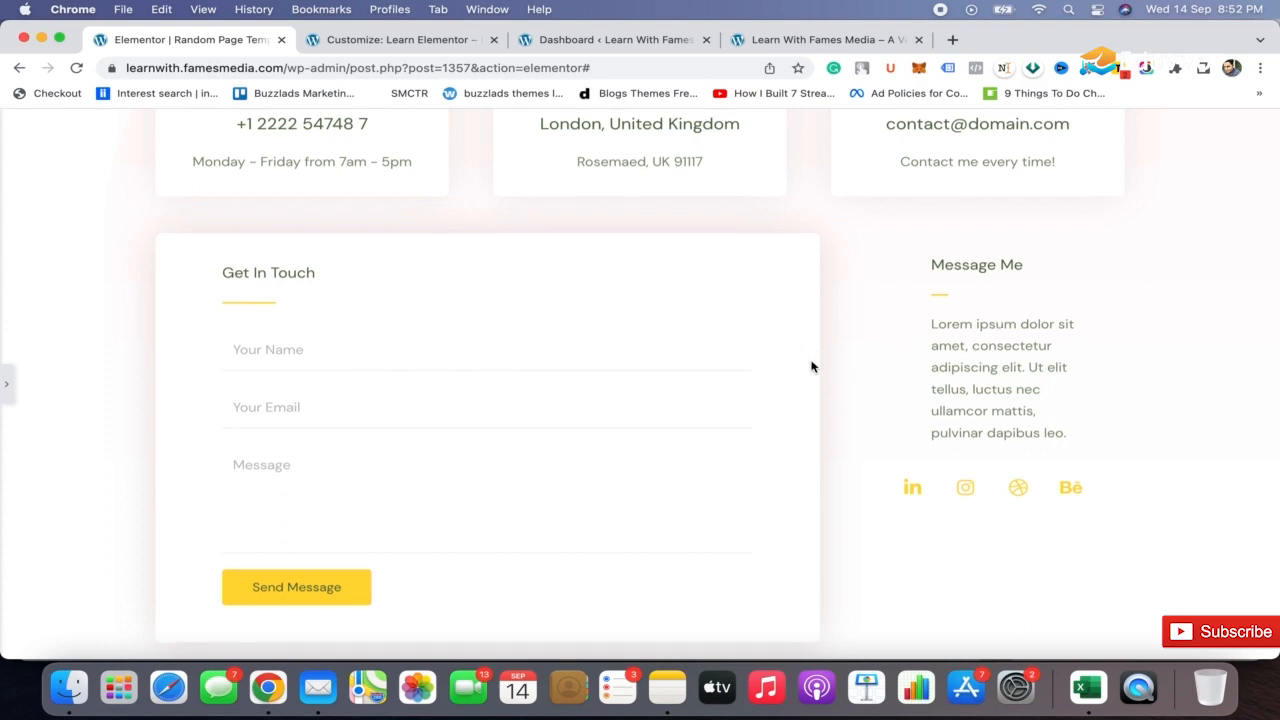
scroll(770, 385, down, 4)
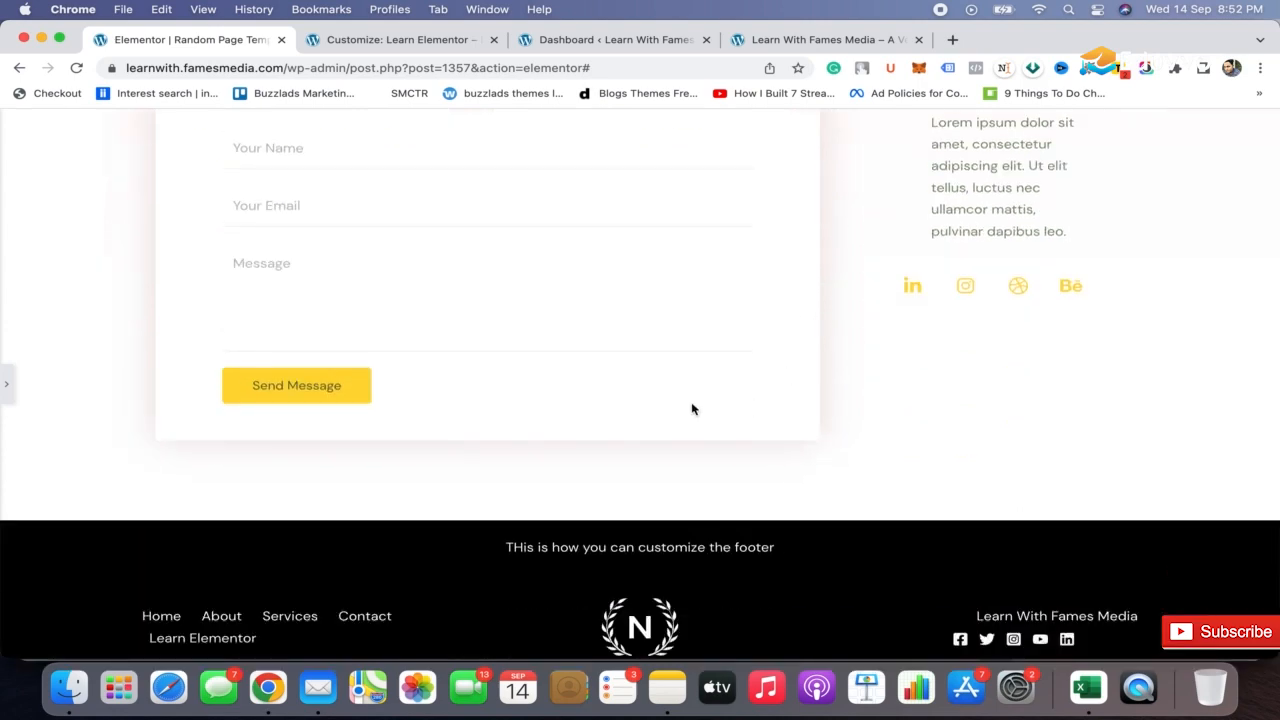
scroll(692, 409, up, 20)
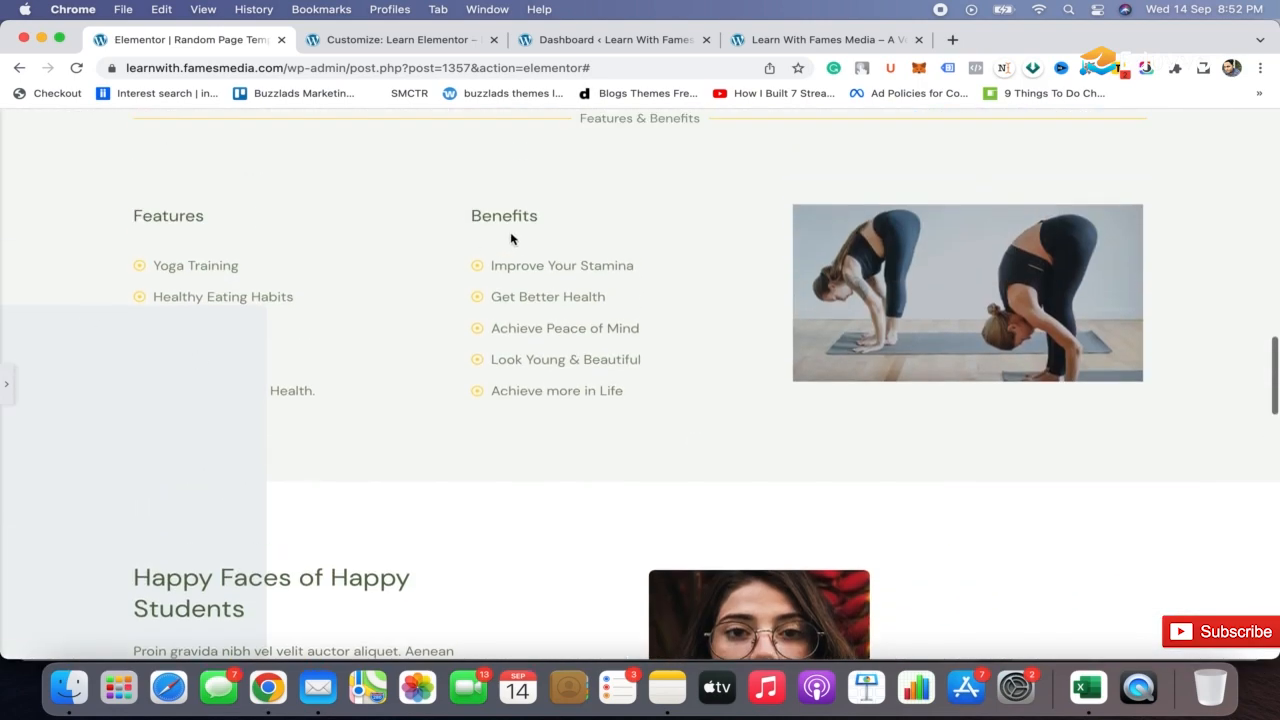
scroll(512, 239, up, 15)
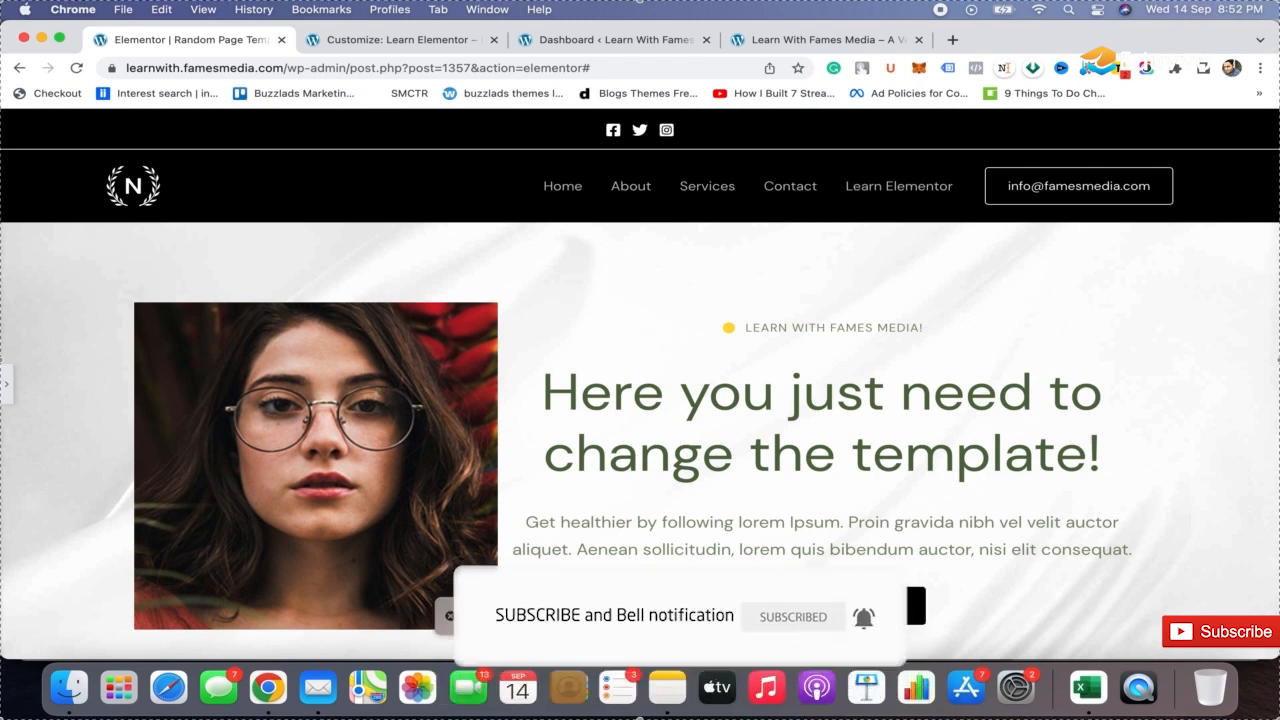
key(super+shift+5)
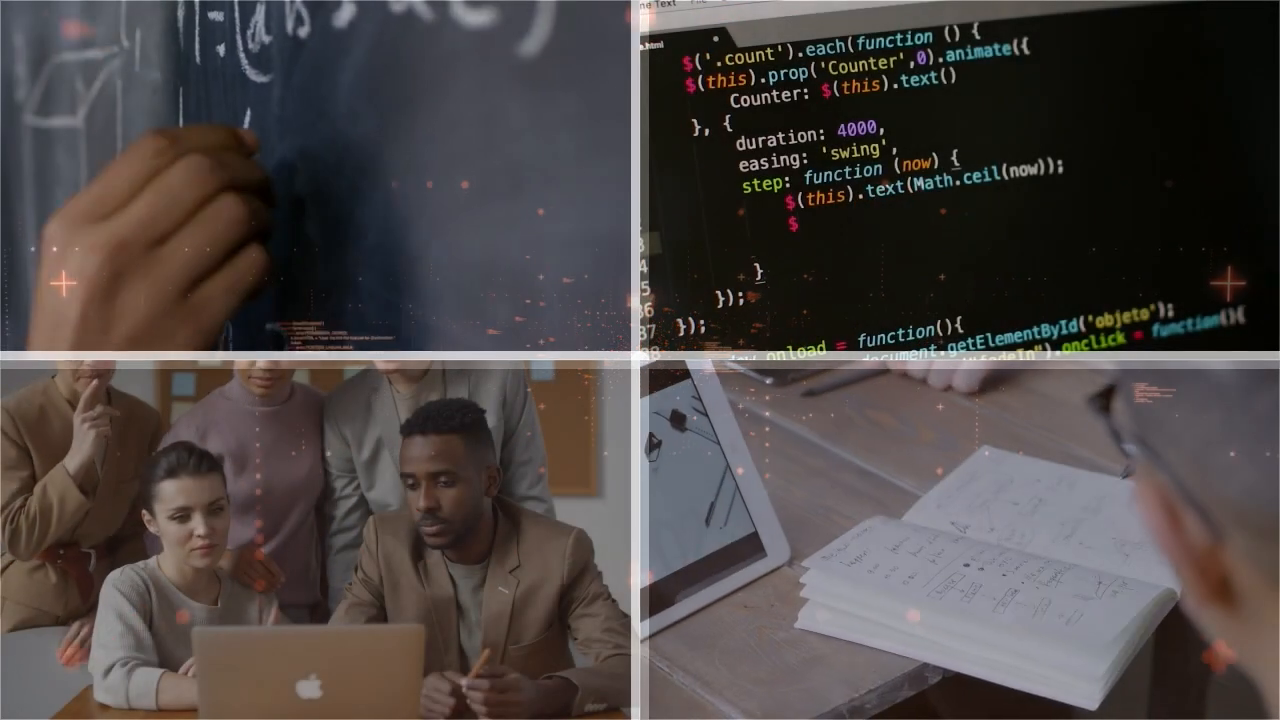